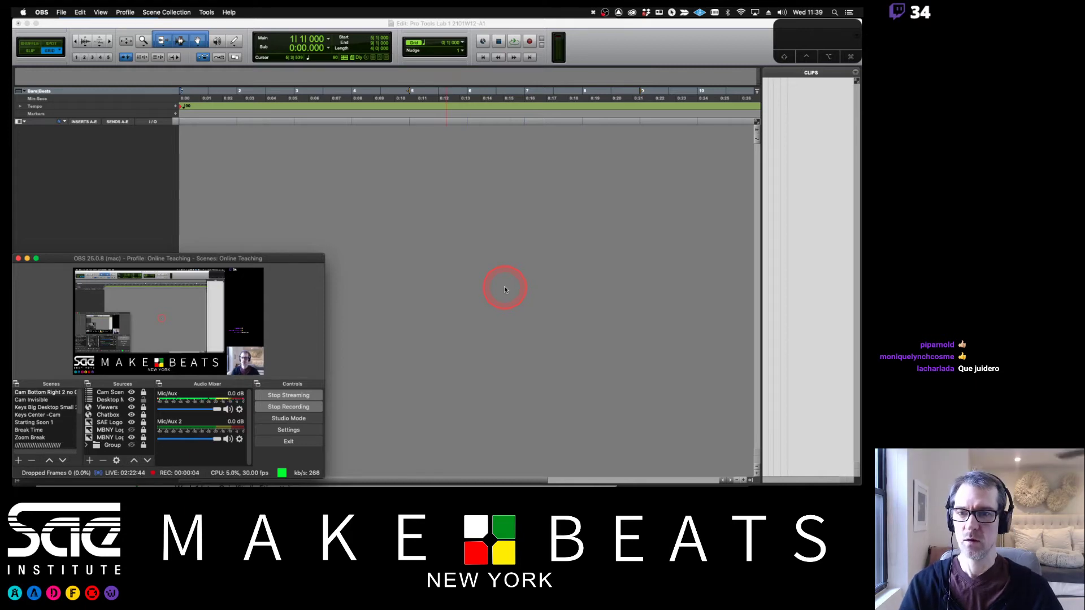
Switch to Firefox and look through the course's Modules page for the PT 1 Lab entry
key(super+Tab)
key(super+Tab)
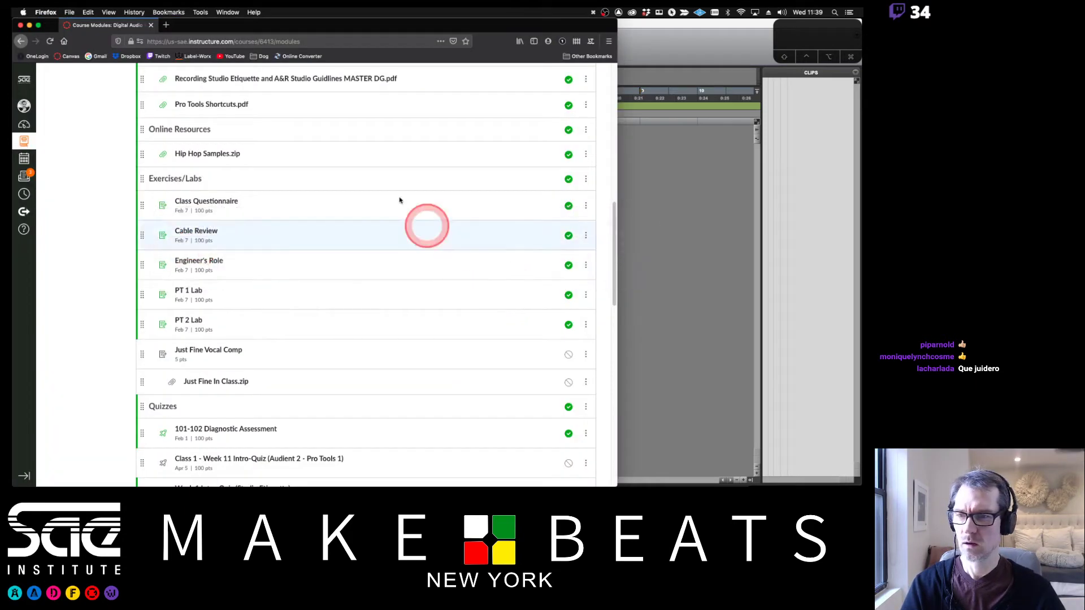
scroll(390, 164, up, 15)
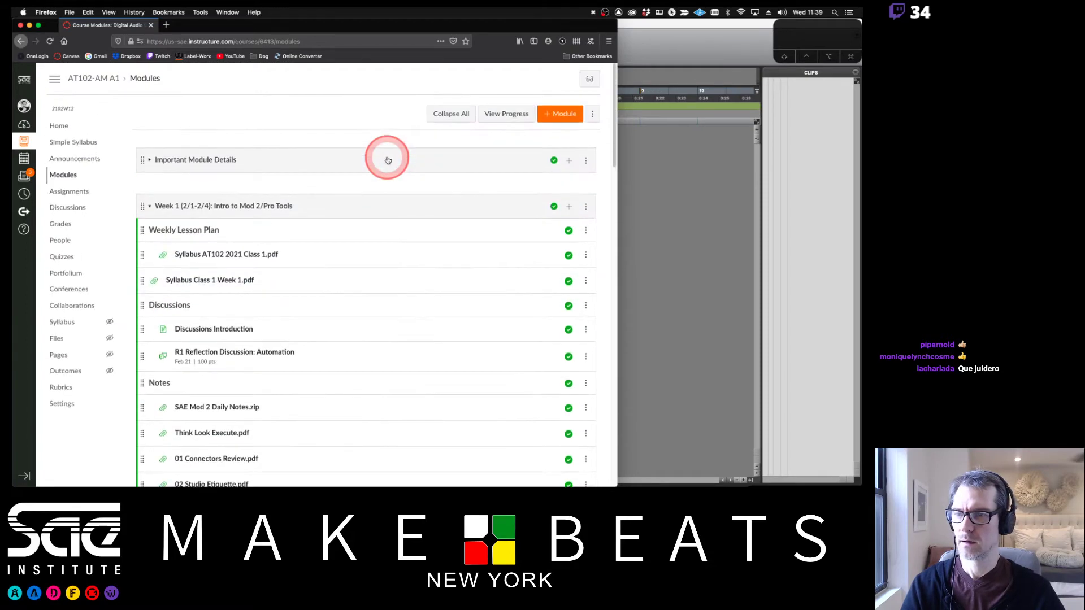
scroll(281, 201, down, 8)
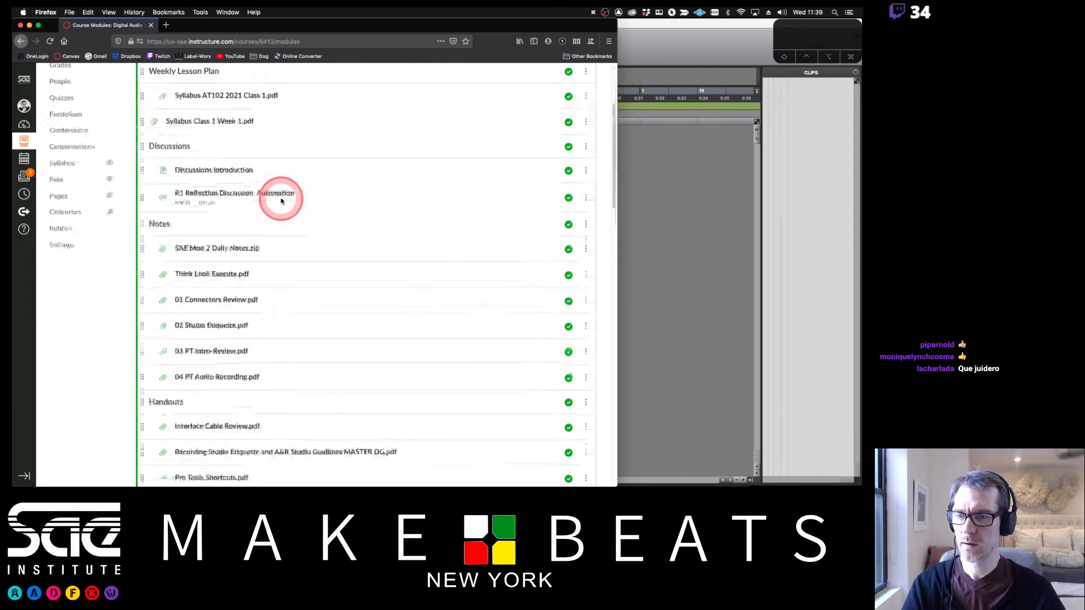
scroll(281, 200, down, 5)
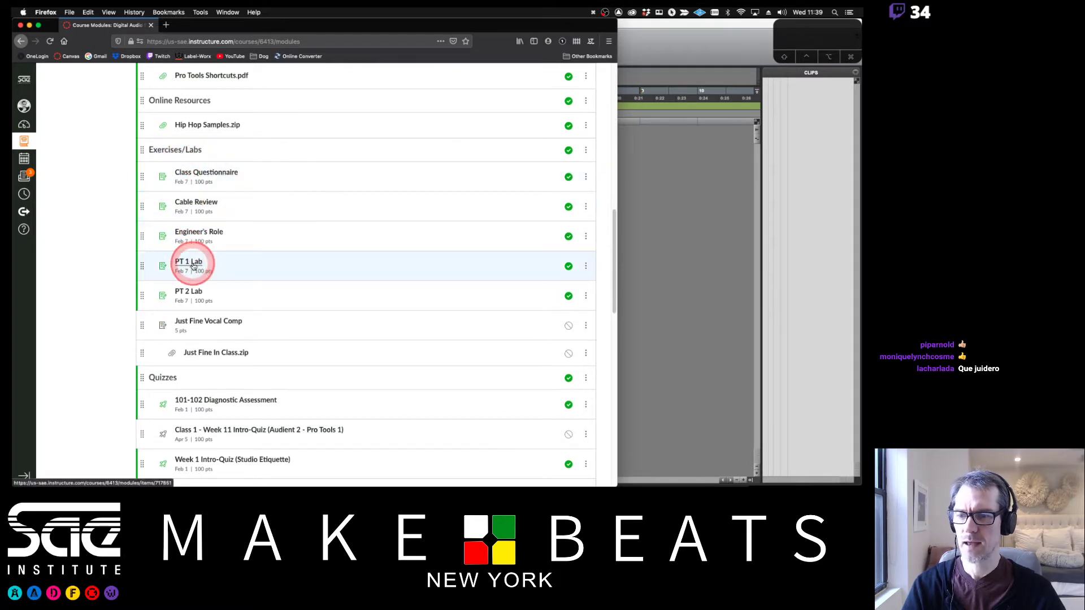
scroll(193, 265, up, 5)
scroll(193, 266, up, 6)
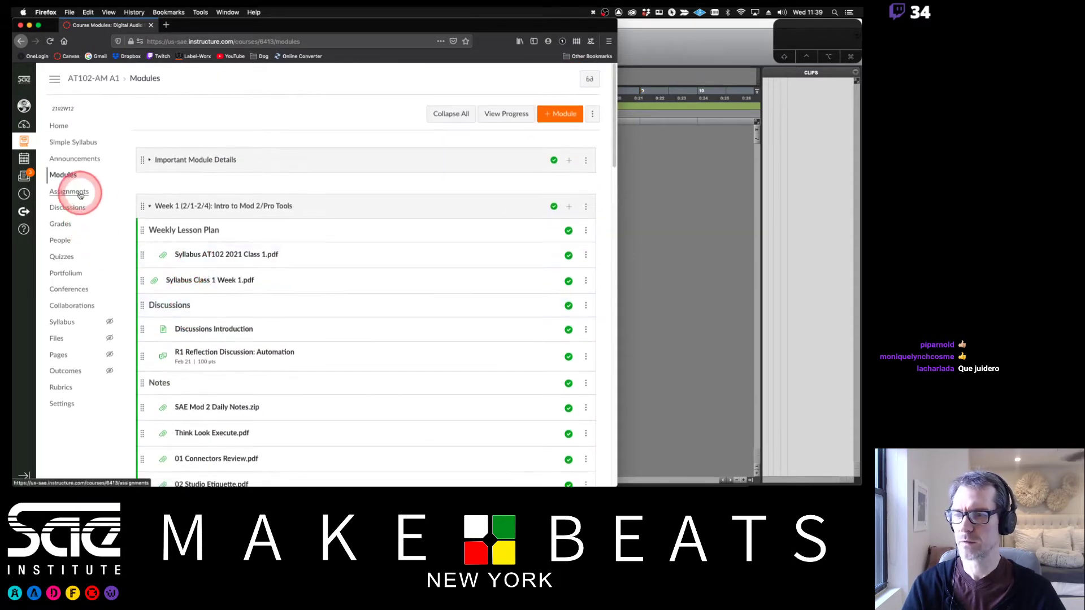
Open the PT 1 Lab assignment from the course's Assignments list in Student View
click(80, 192)
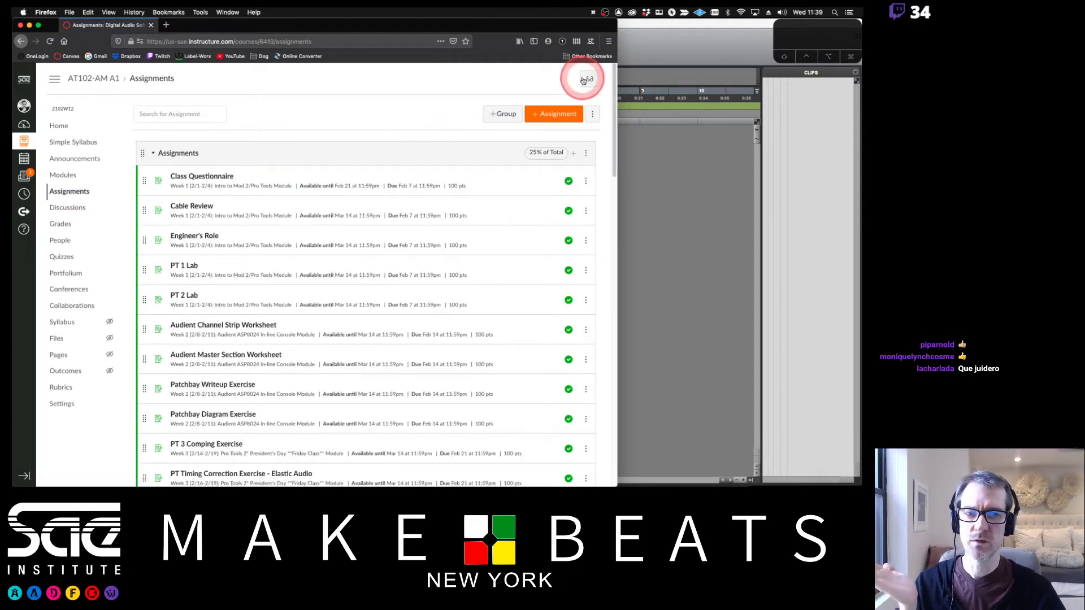
click(586, 82)
click(81, 208)
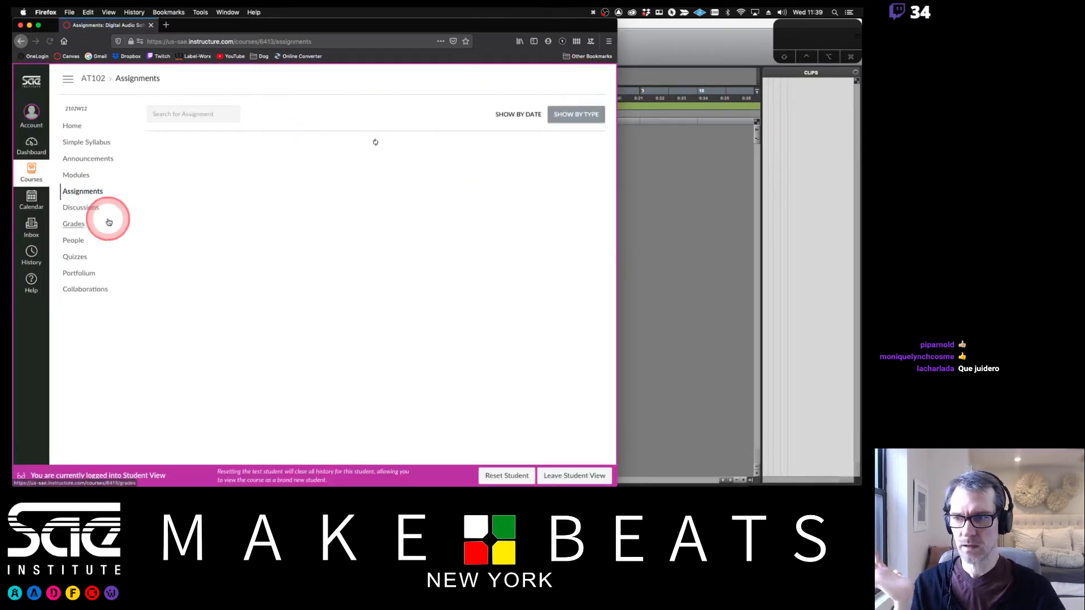
click(370, 170)
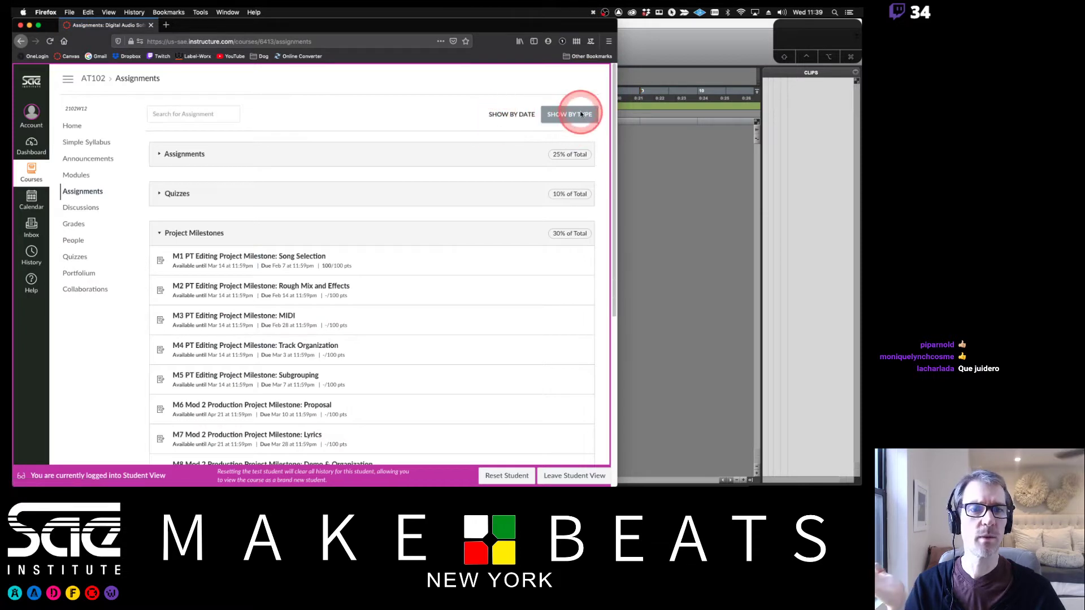
click(190, 154)
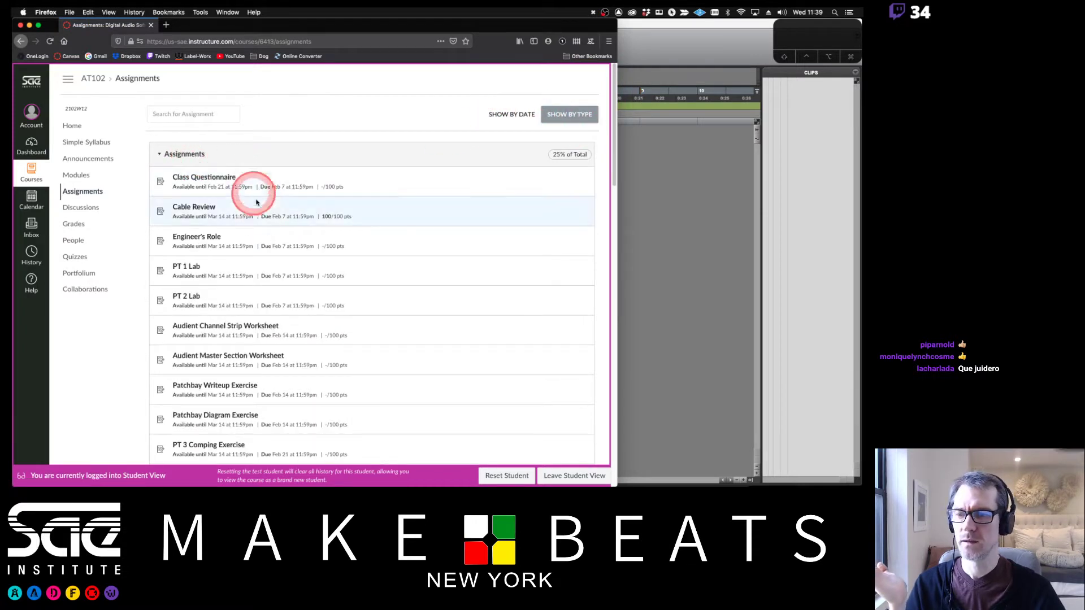
click(197, 267)
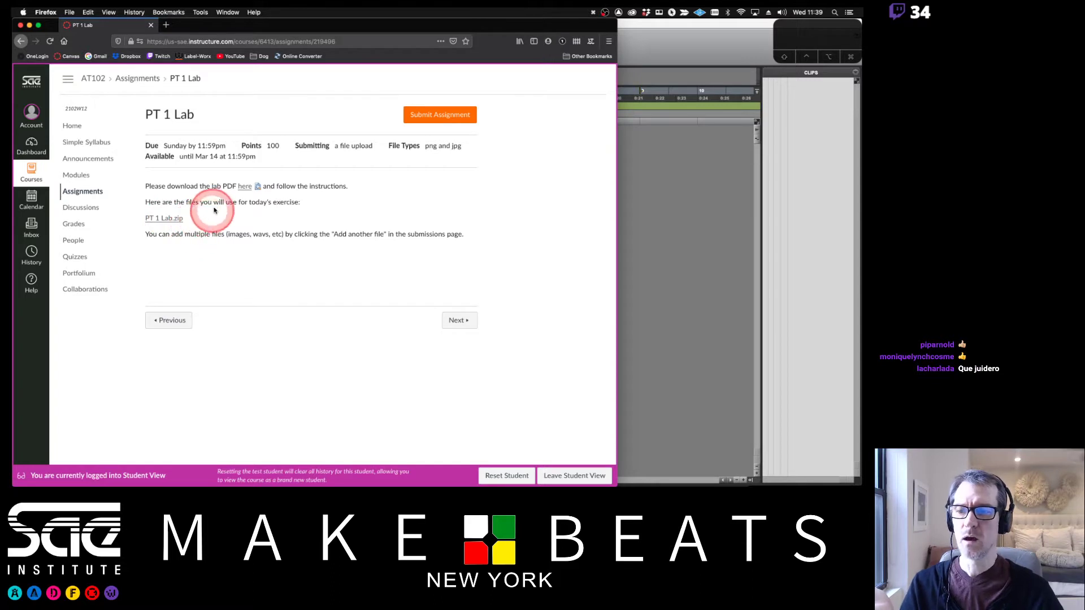
Download the lab instructions PDF linked in the assignment and open it in Preview
click(244, 188)
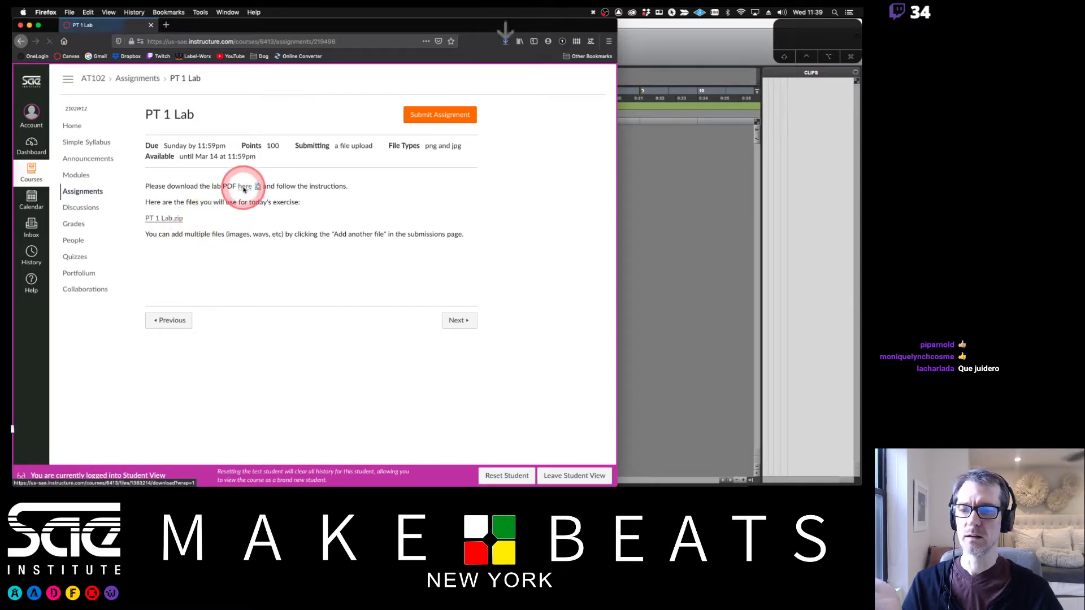
click(509, 42)
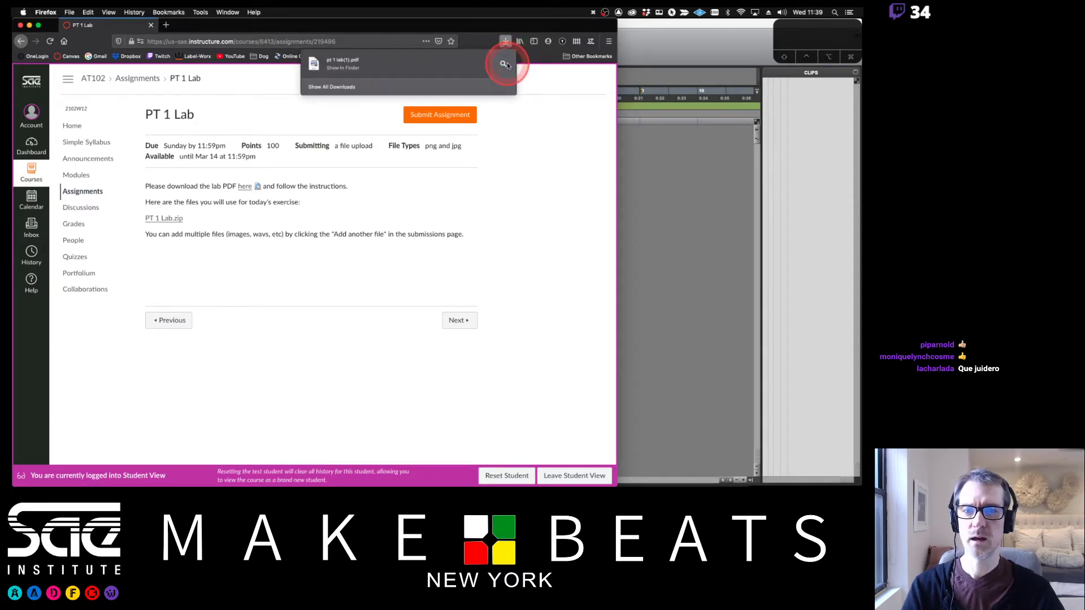
click(339, 63)
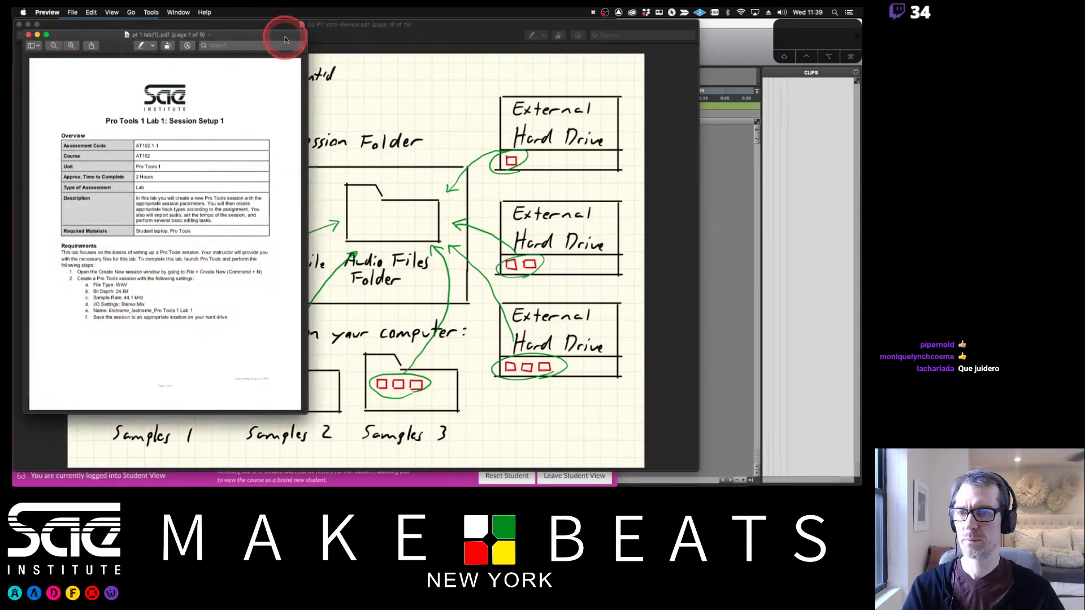
Enlarge and reposition the lab PDF window so its first page is readable, leaving part of the Pro Tools window uncovered
drag(285, 40, 328, 33)
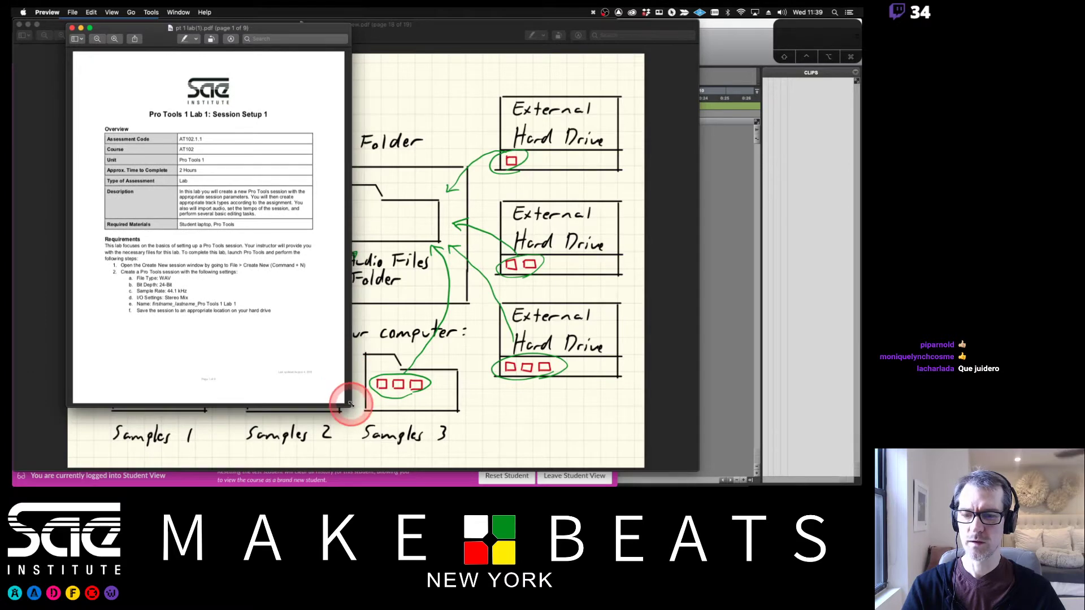
drag(348, 403, 642, 486)
click(616, 130)
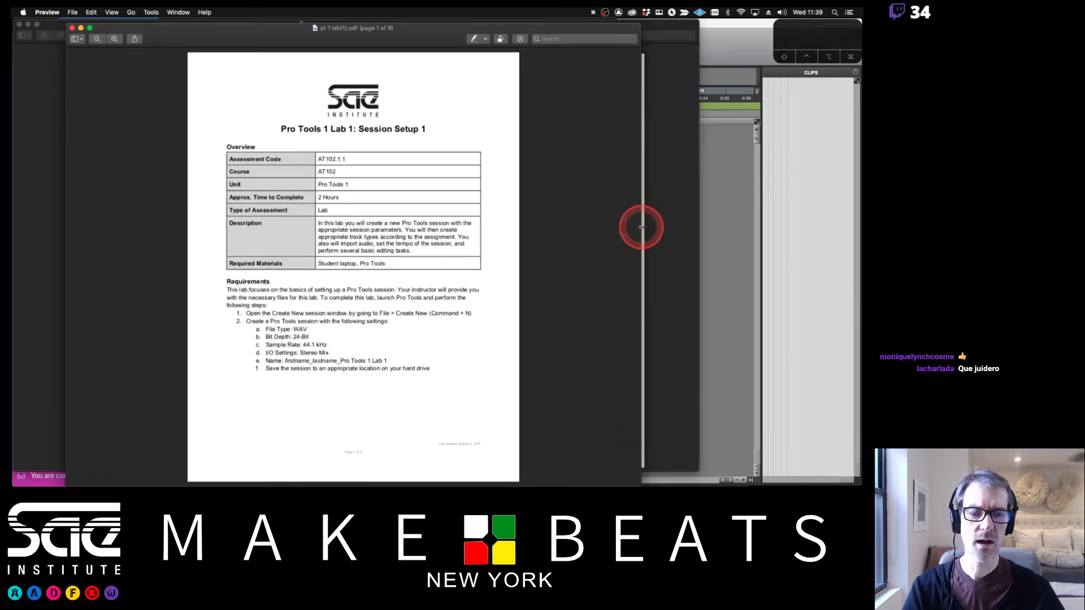
drag(641, 227, 695, 232)
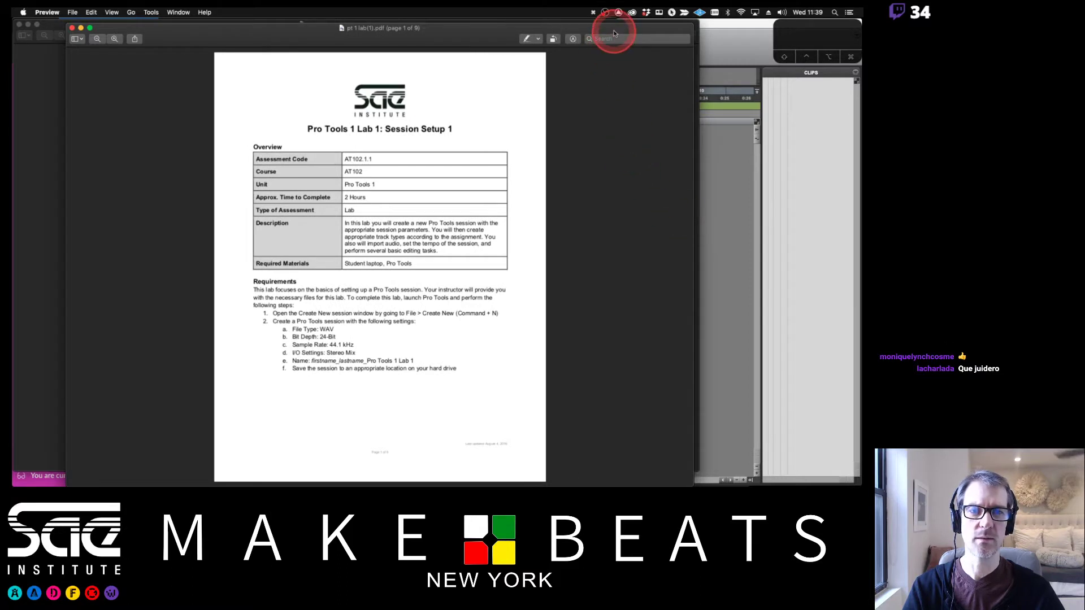
drag(614, 33, 607, 30)
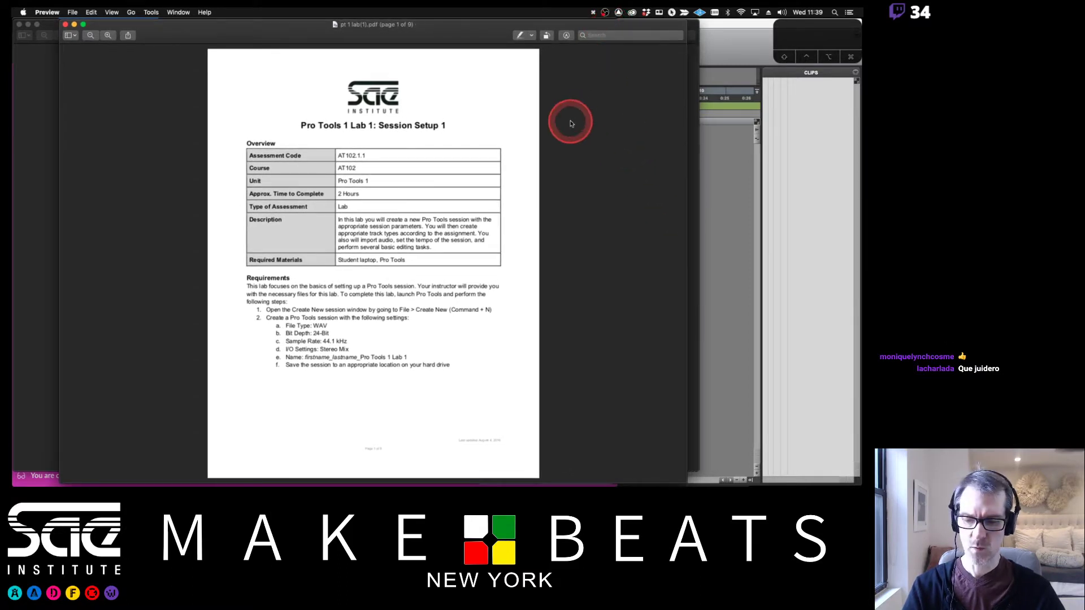
Cycle through the open applications and switch from the lab PDF to Pro Tools
key(super+Tab)
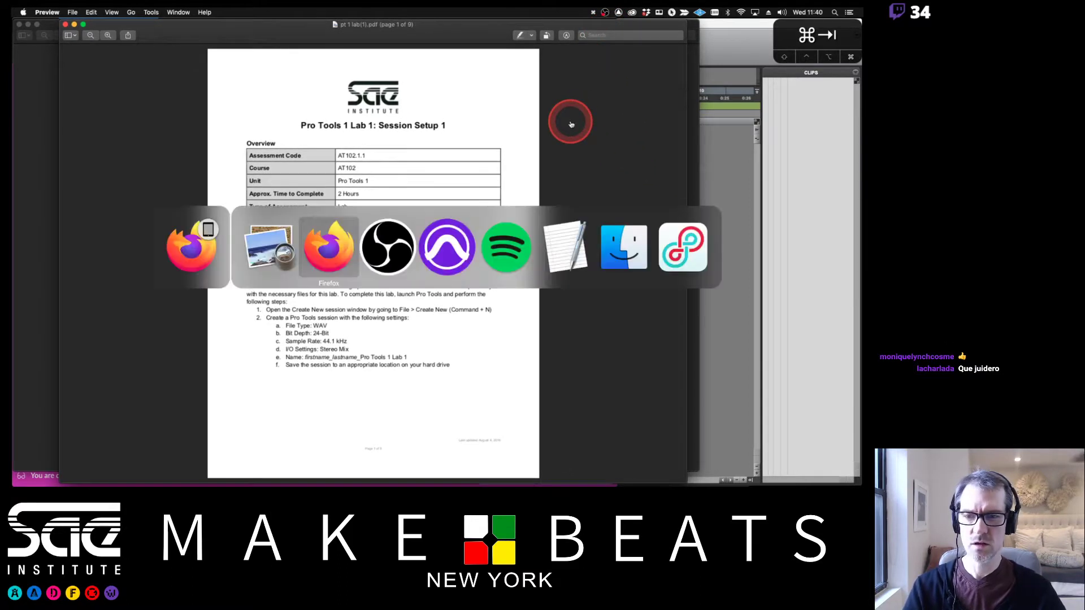
key(super+Tab)
key(super+Tab)
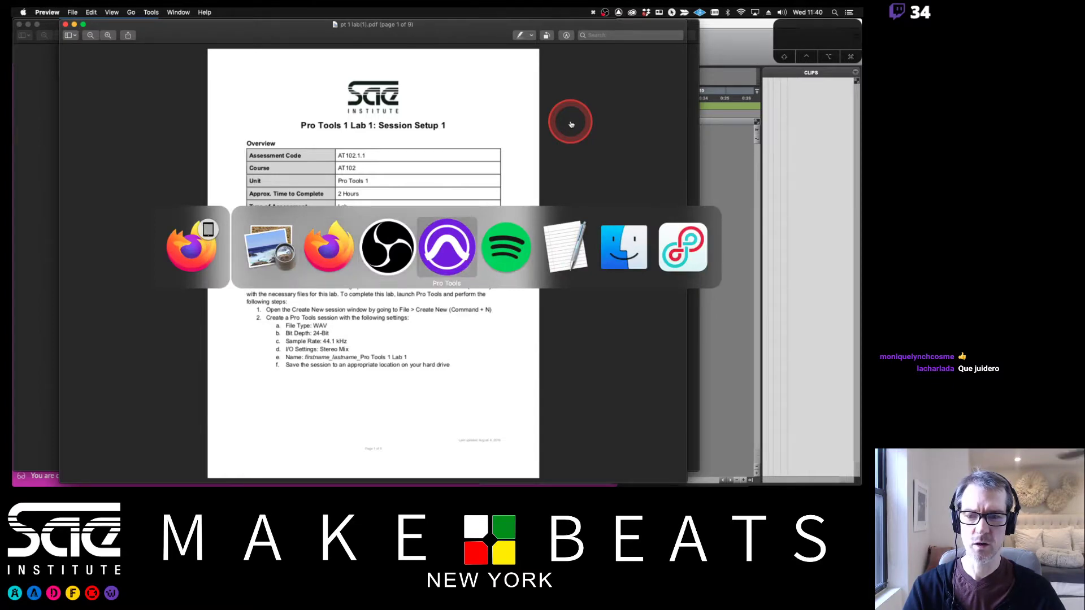
key(super+Tab)
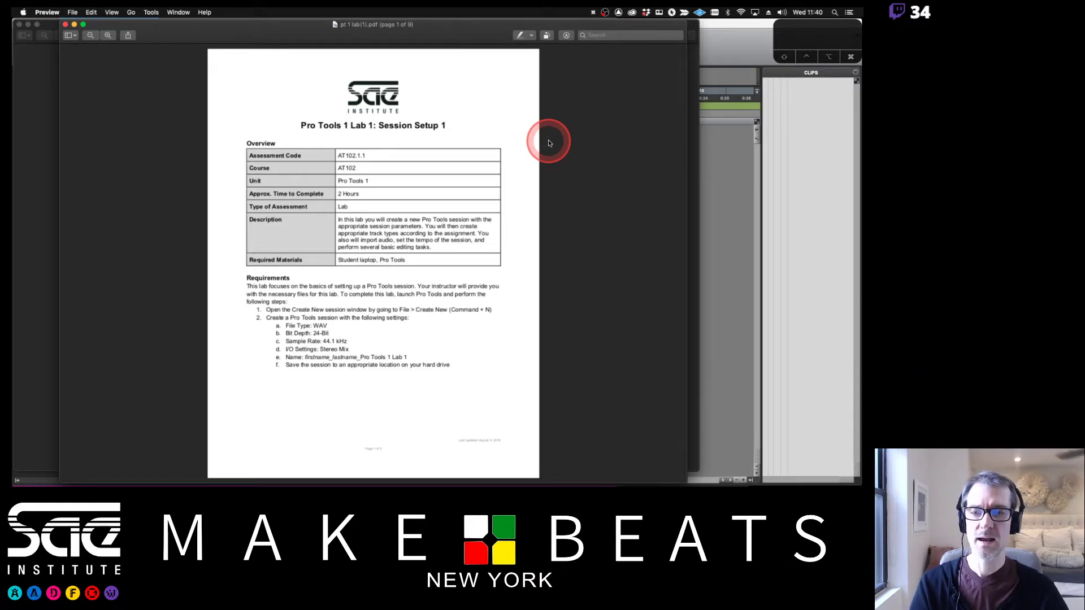
key(super+Tab)
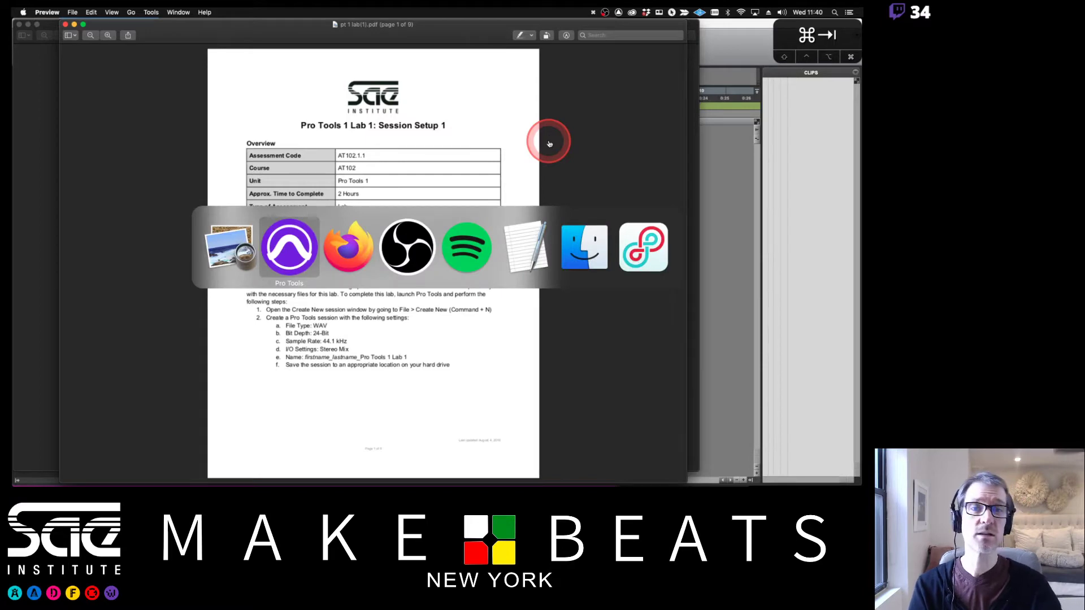
key(super+Tab)
key(super+Tab)
key(super+Tab)
key(super+Tab)
key(super+Tab)
key(super+Tab)
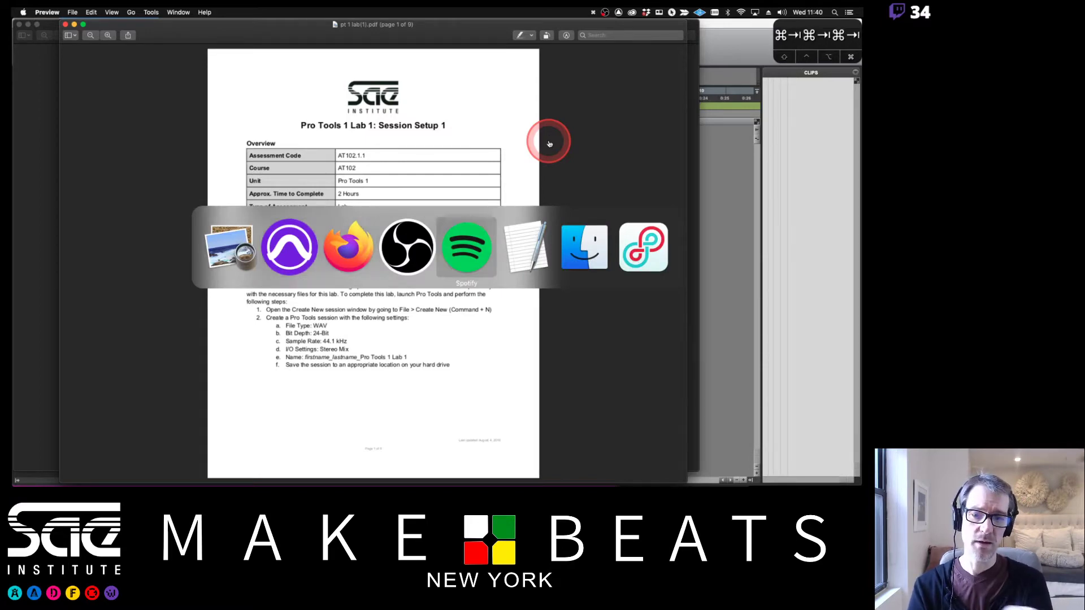
key(super+Tab)
key(super+Tab)
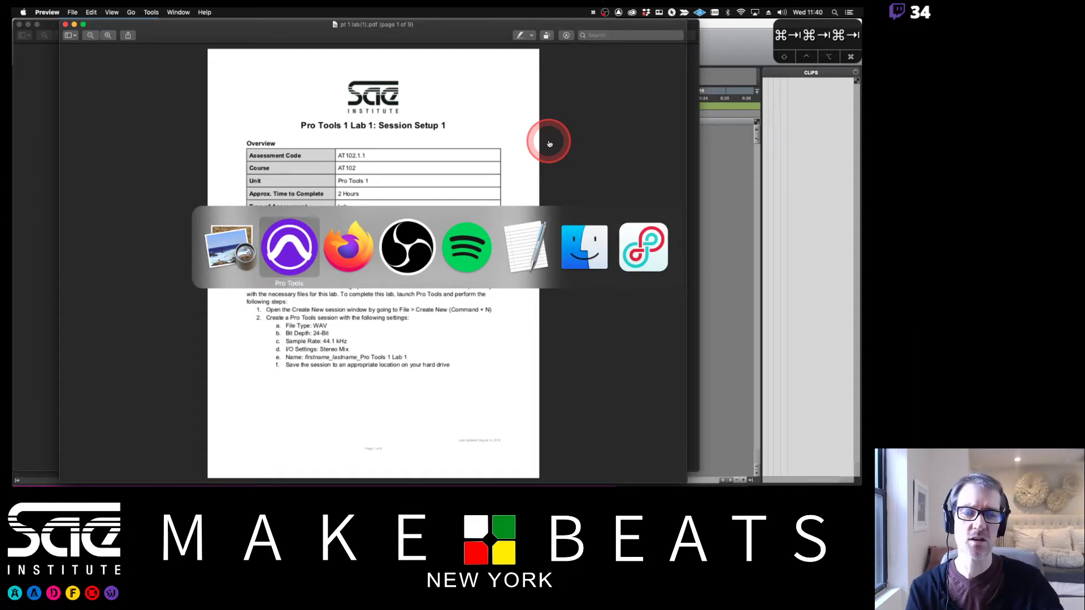
key(super+Tab)
key(super+Tab)
key(super+Tab)
key(super+Tab)
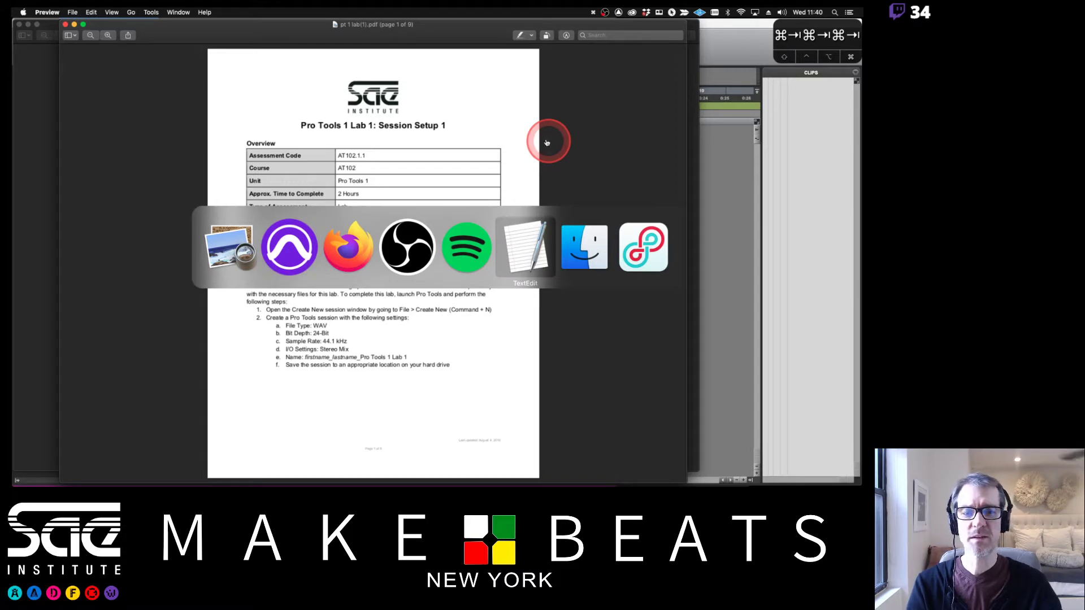
key(super+Tab)
key(super+Tab)
key(super+Tab)
key(super+Tab)
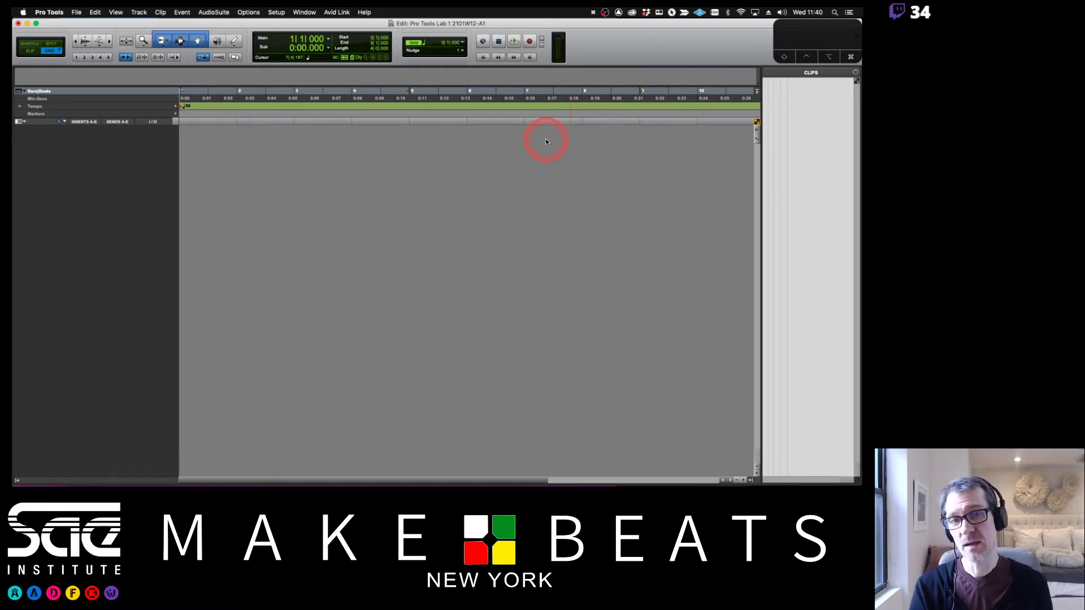
Cycle through the open applications again and return to the lab PDF in Preview
key(super+Tab)
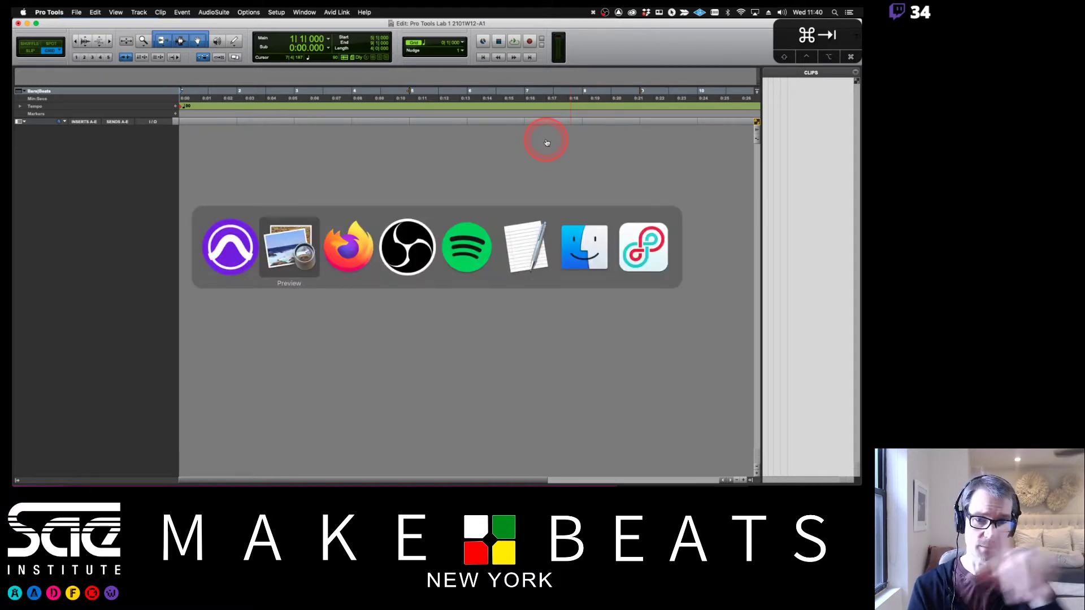
key(super+Tab)
key(super+Tab)
key(super+Tab)
key(super+Tab)
key(super+Tab)
key(super+Tab)
key(super+Tab)
key(super+Tab)
key(super+Tab)
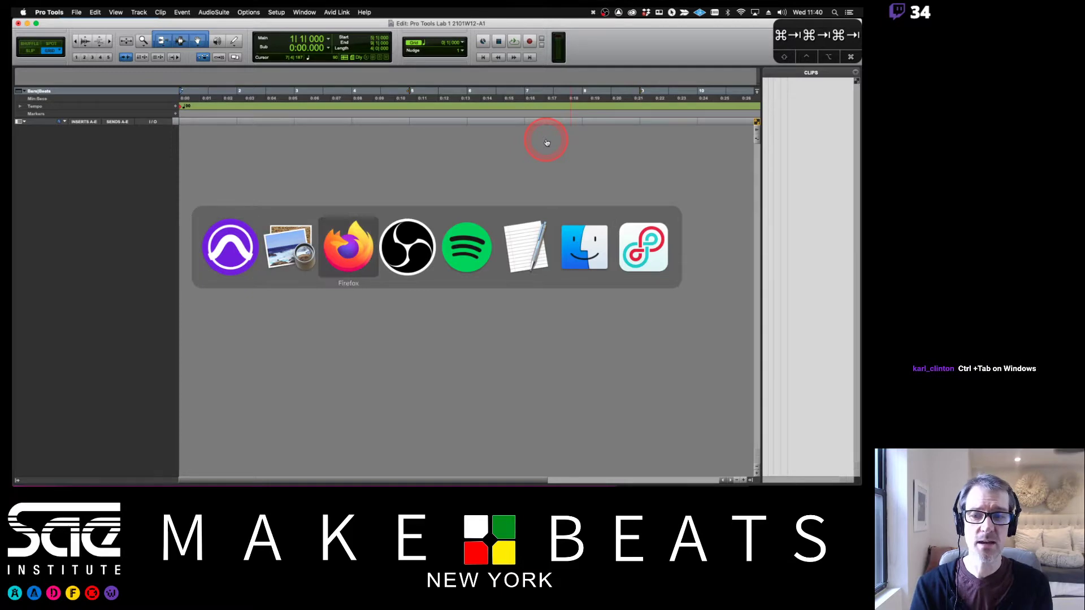
key(super+Tab)
key(super+Tab)
key(super+Tab)
key(super+Tab)
key(super+Tab)
key(super+Tab)
key(super+Tab)
key(super+Tab)
key(super+Tab)
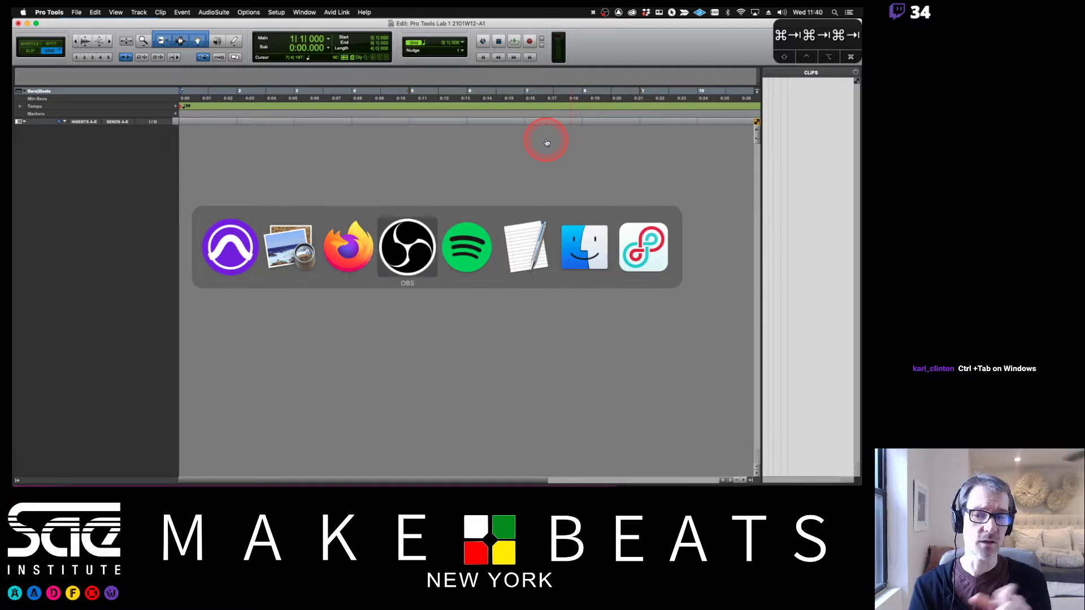
key(super+Tab)
key(super+Tab)
key(super+Tab)
key(super+Tab)
key(super+Tab)
key(super+Tab)
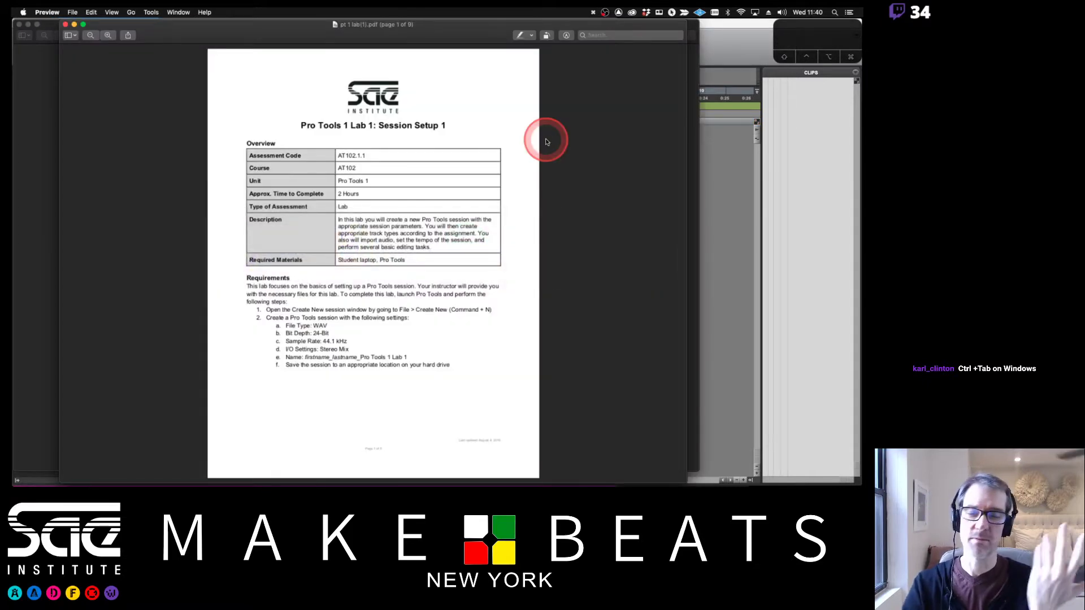
Alternate between the lab PDF and the Pro Tools session, ending in Pro Tools
key(super+Tab)
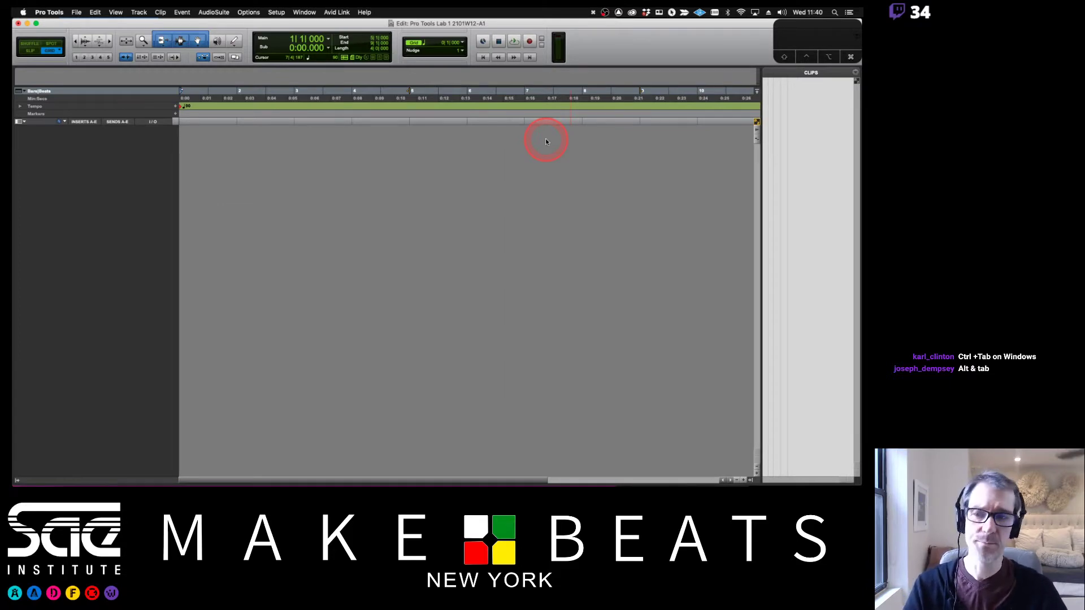
key(super+Tab)
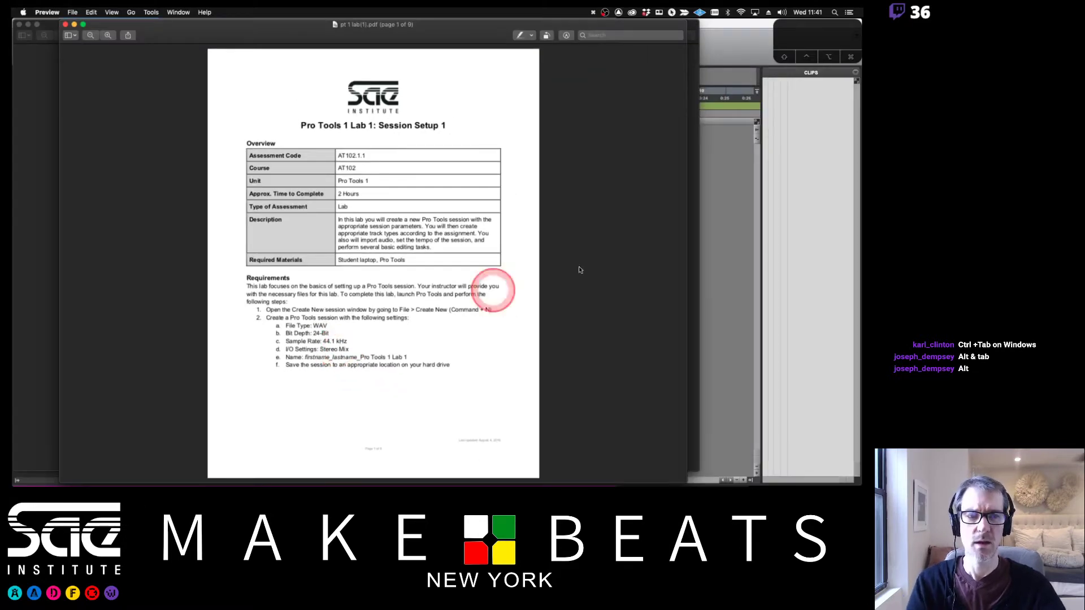
click(741, 30)
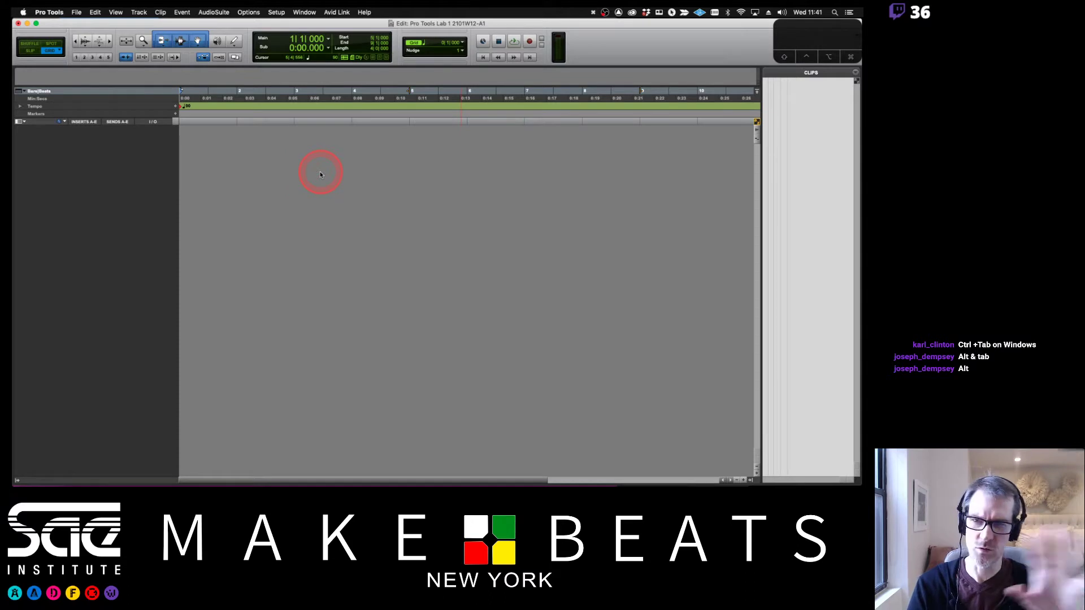
Consult page 2 of the lab PDF in Preview for the tracks to create, and switch back to Pro Tools
key(super+Tab)
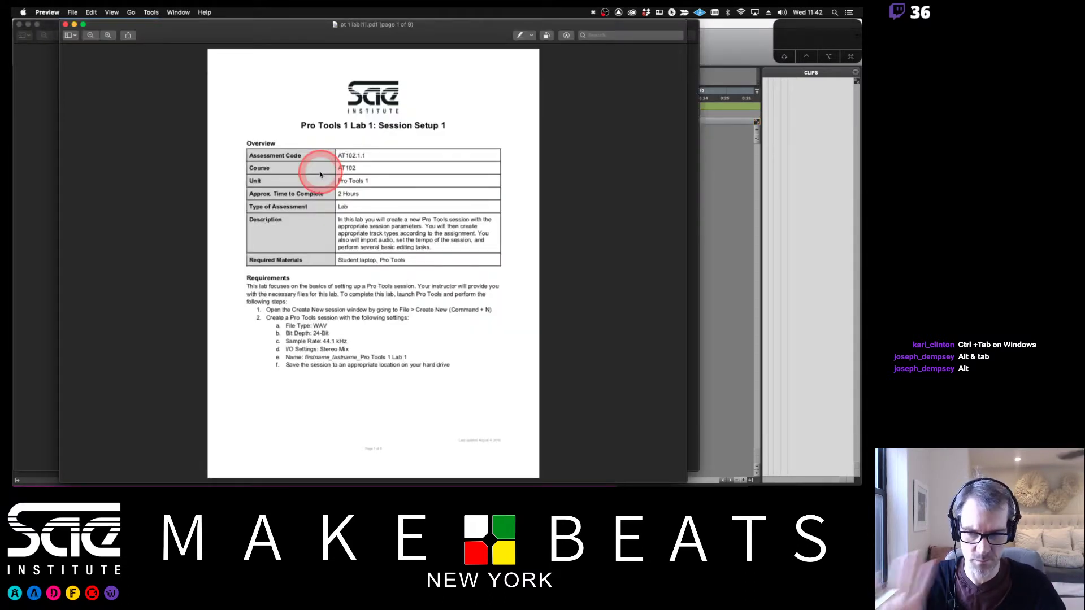
scroll(321, 175, down, 3)
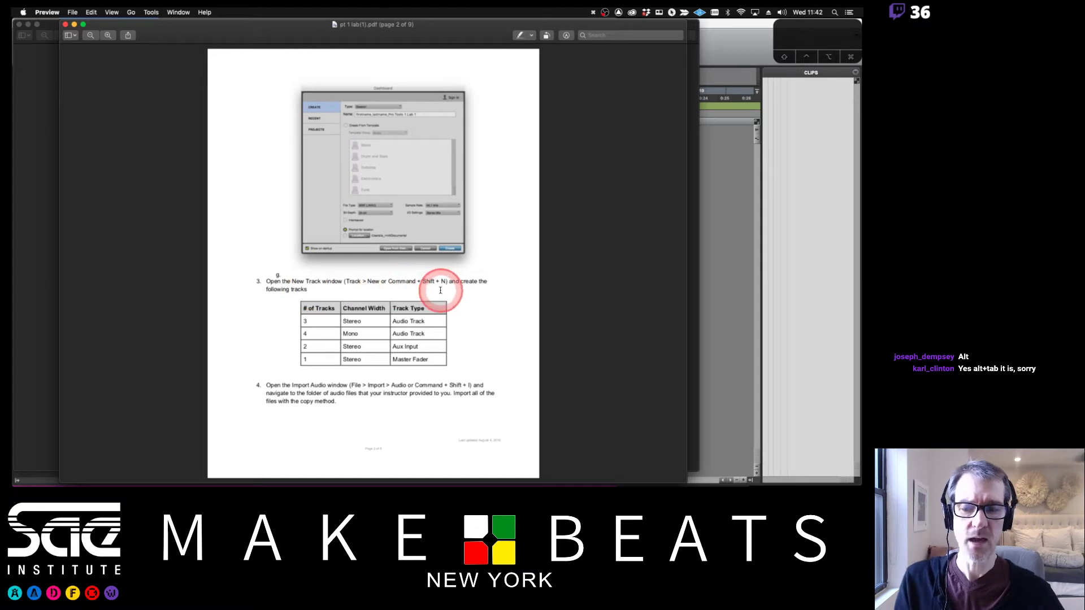
click(719, 264)
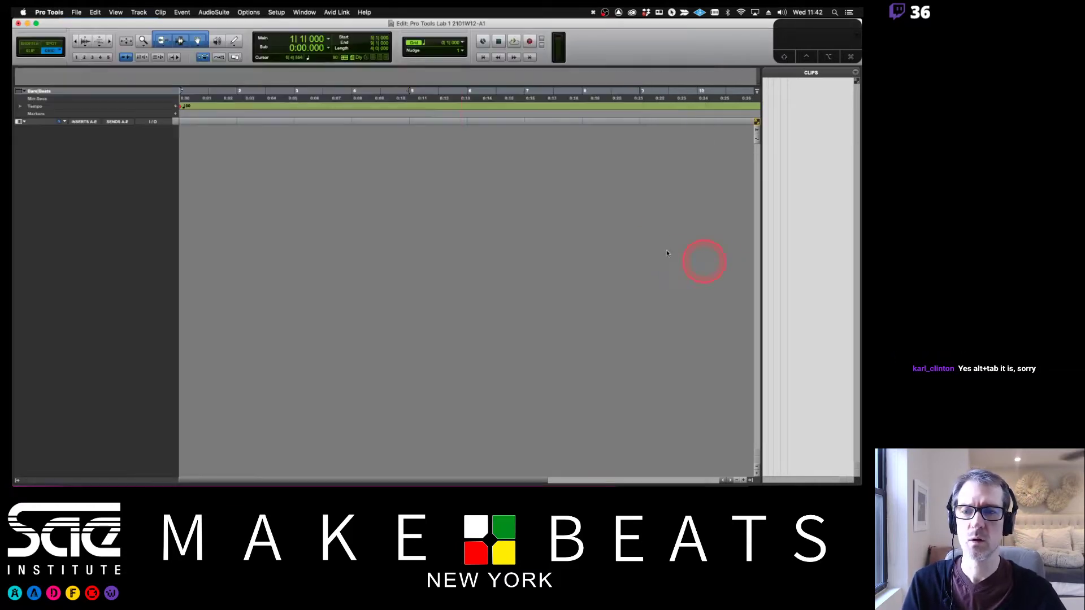
Open the New Tracks dialog and set up one row of stereo audio tracks and a second row of 4 mono audio tracks
key(super+shift+n)
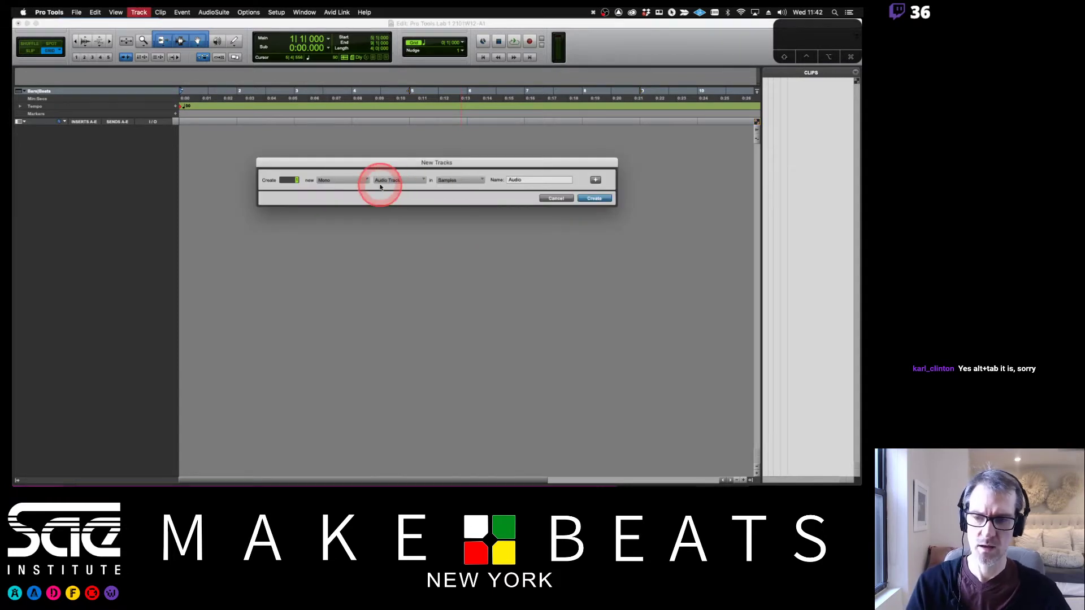
key(super+Tab)
key(super+Tab)
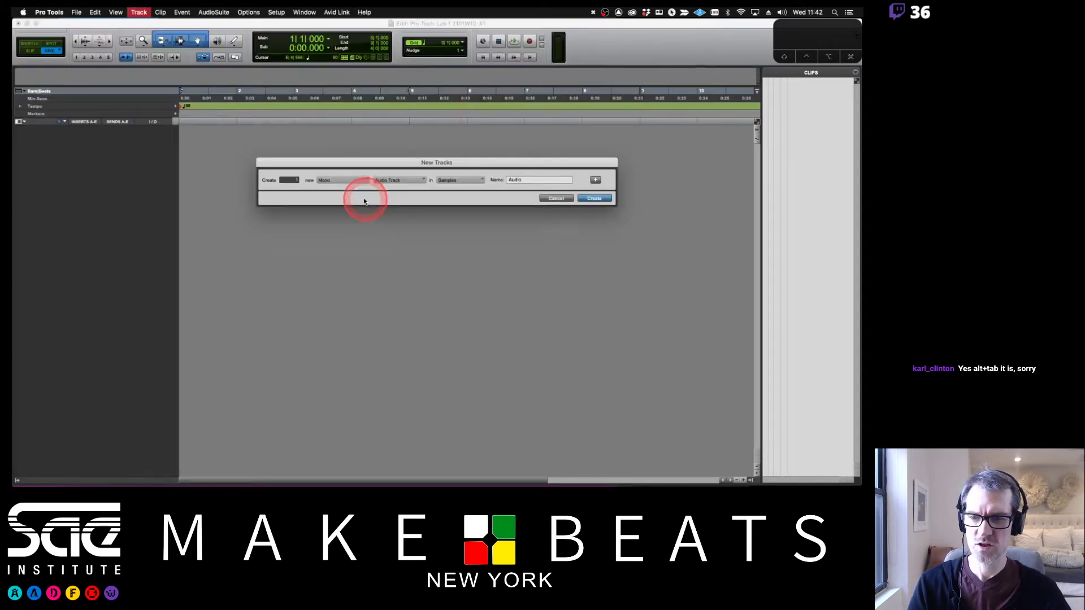
click(342, 180)
click(342, 180)
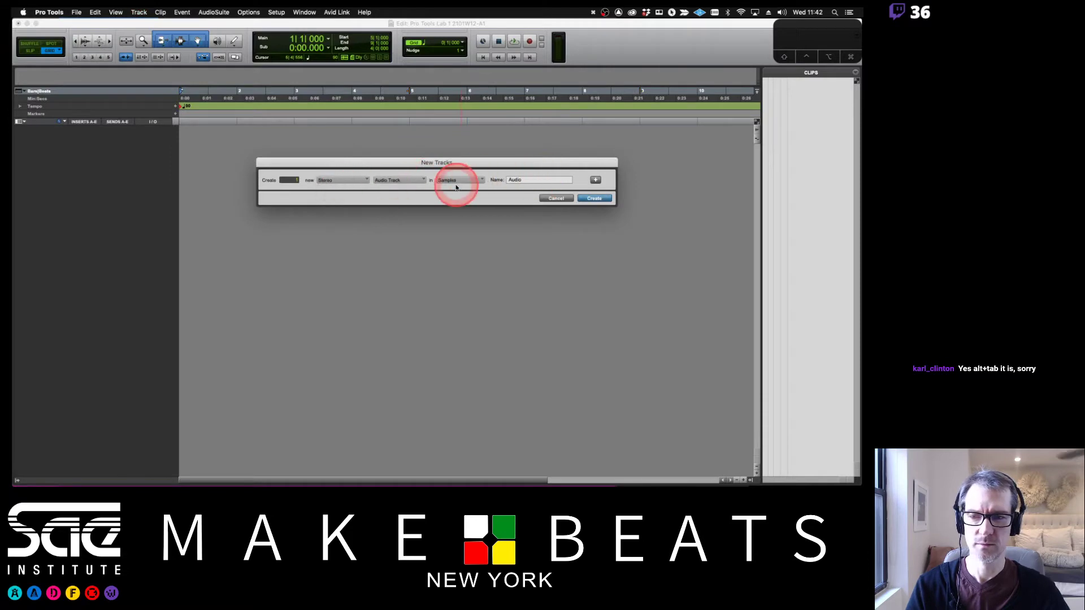
click(595, 180)
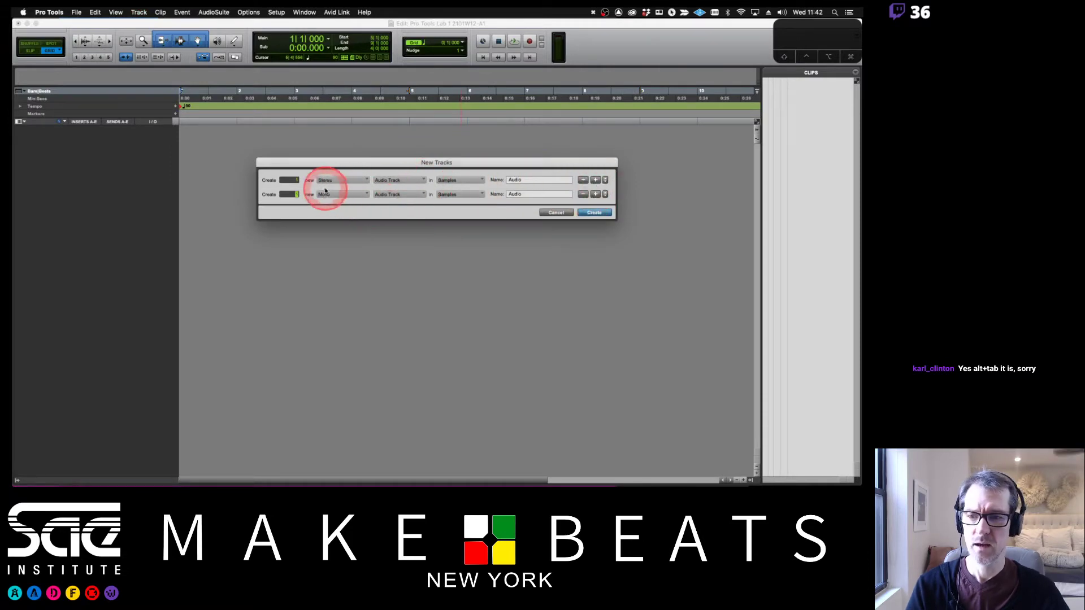
text(4)
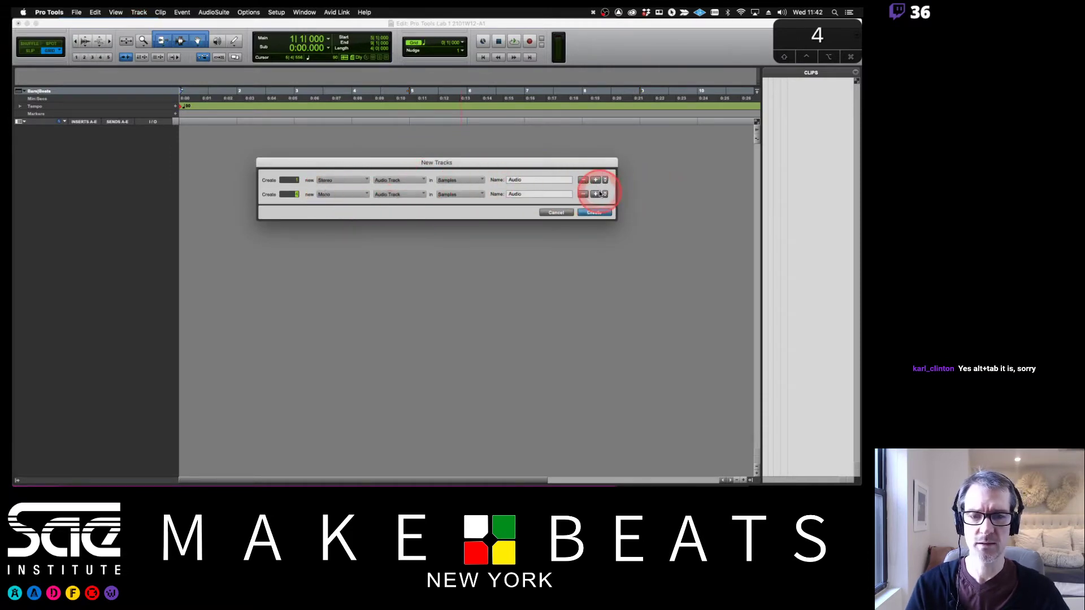
Add a third row for 2 stereo Aux Input tracks, checking the track table in the lab PDF
click(596, 193)
key(super+Tab)
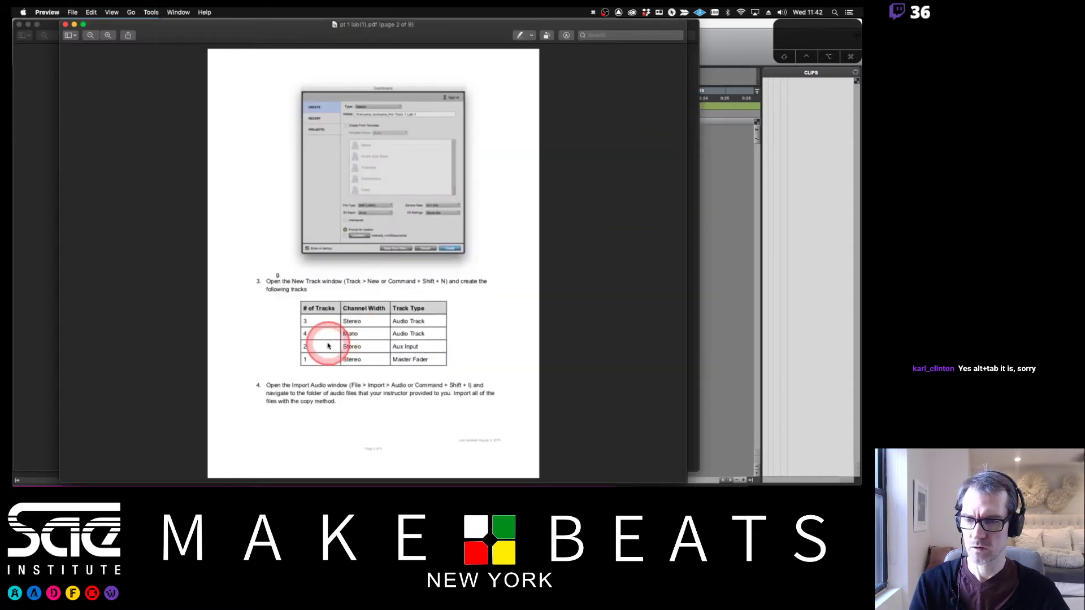
key(super+Tab)
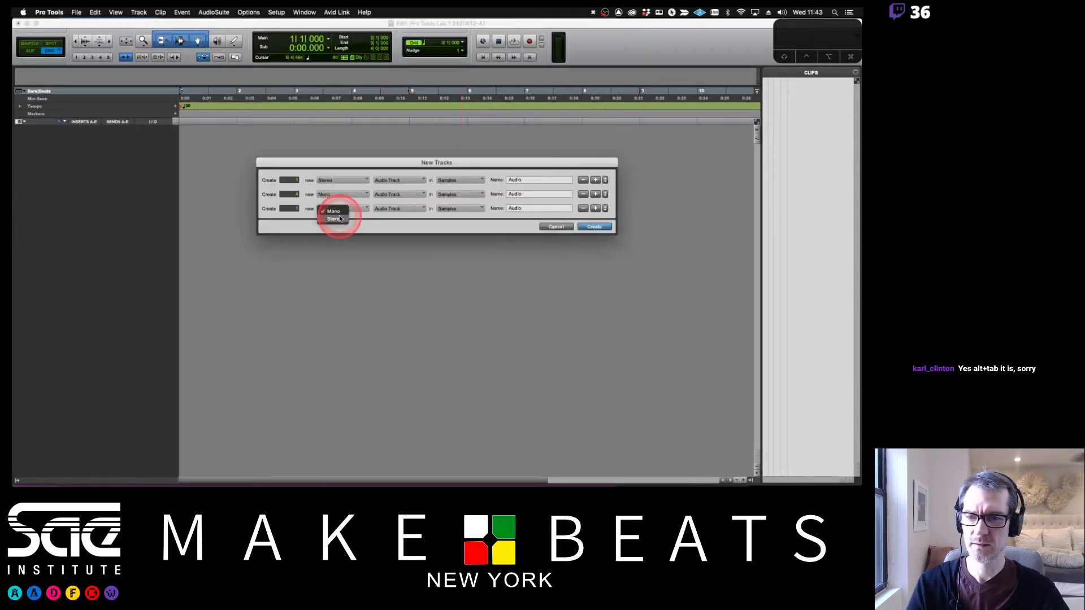
click(294, 209)
text(2)
click(400, 209)
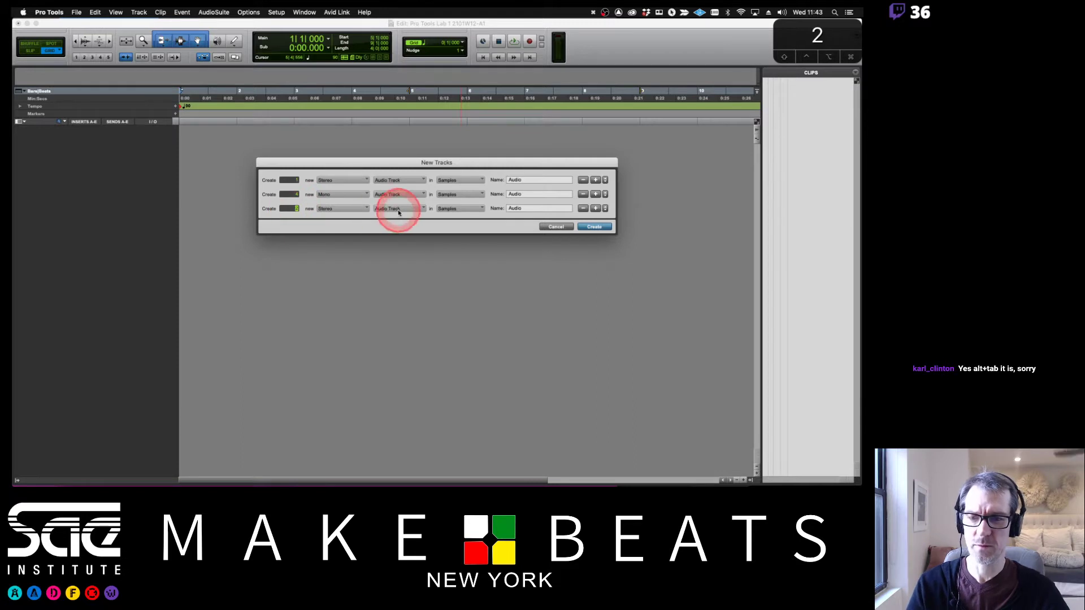
click(407, 215)
click(570, 218)
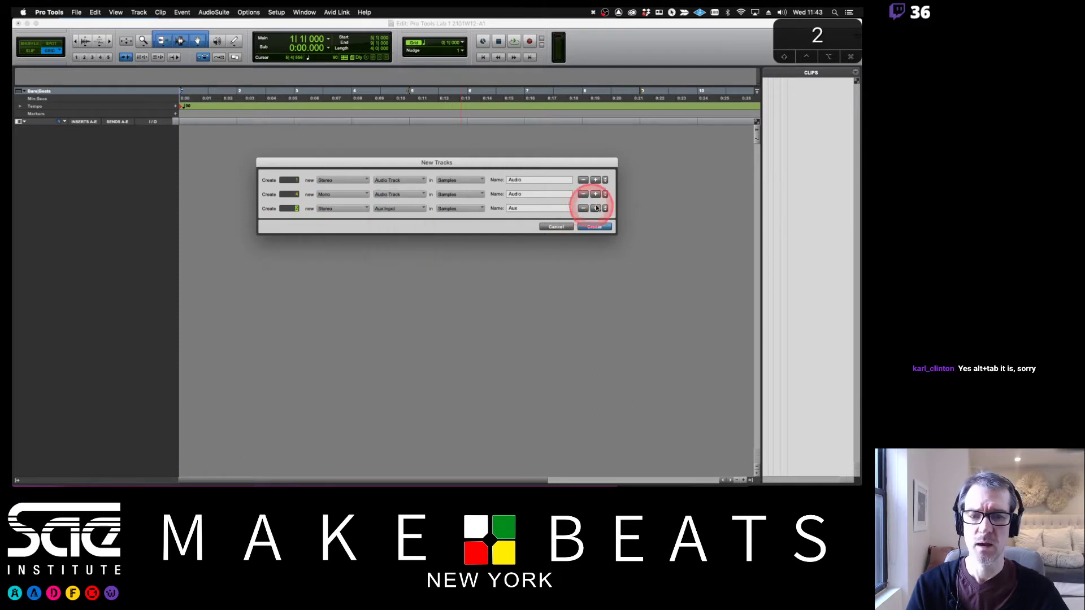
Add a fourth row for a stereo Master Fader track
click(595, 208)
click(334, 223)
click(333, 232)
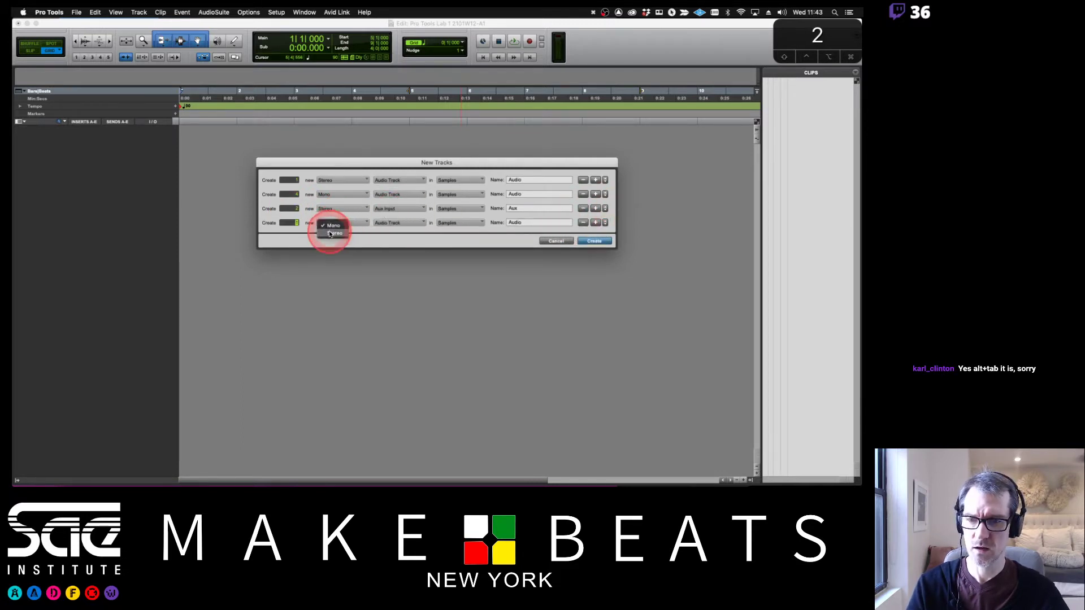
click(396, 223)
click(399, 239)
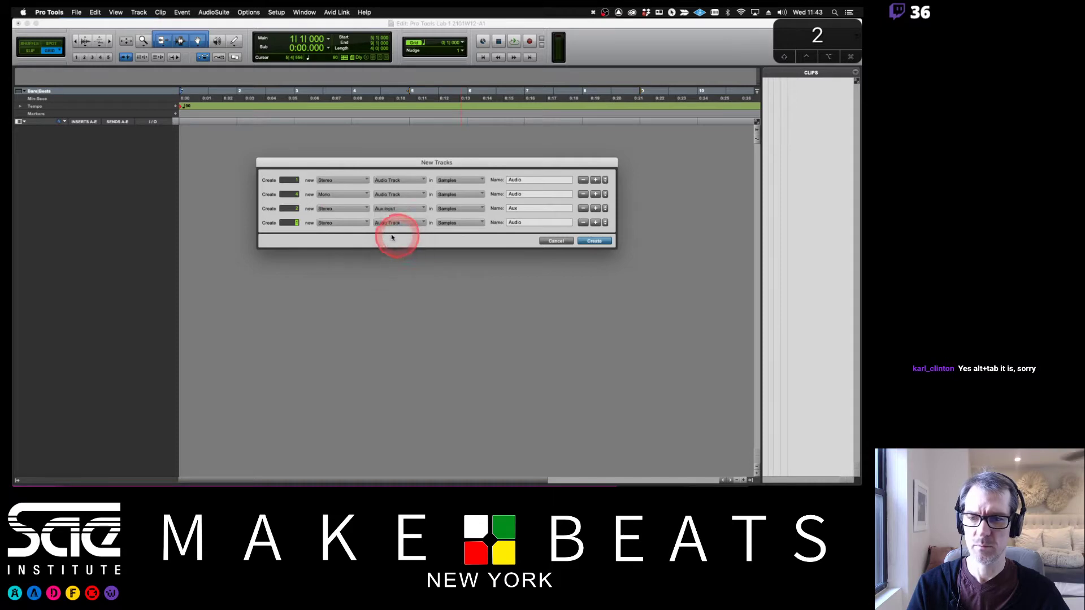
Set the stereo audio row to 3 tracks and create all the configured tracks
click(296, 180)
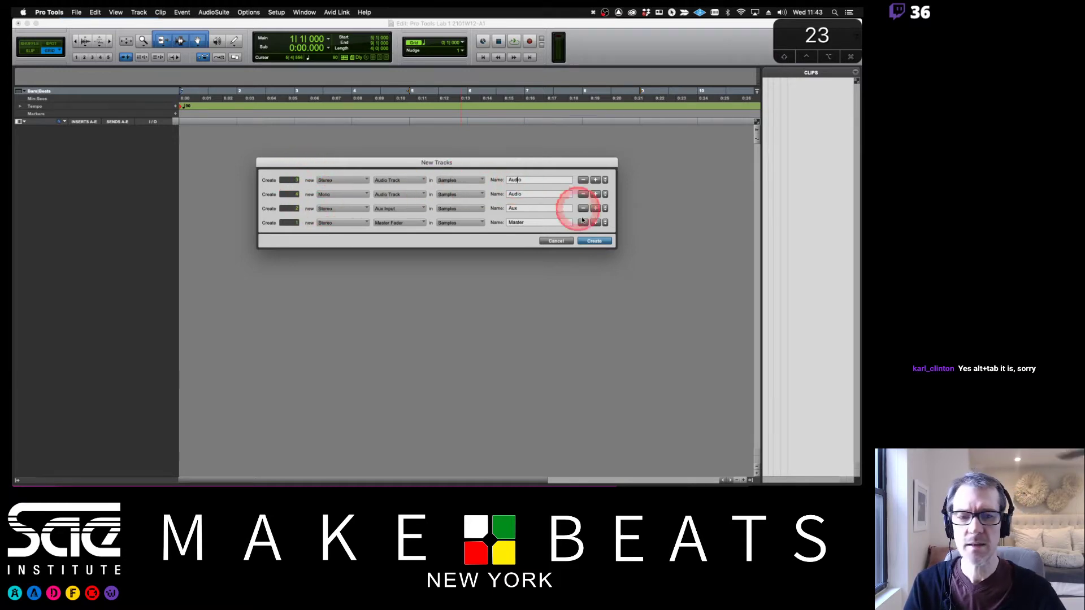
click(592, 241)
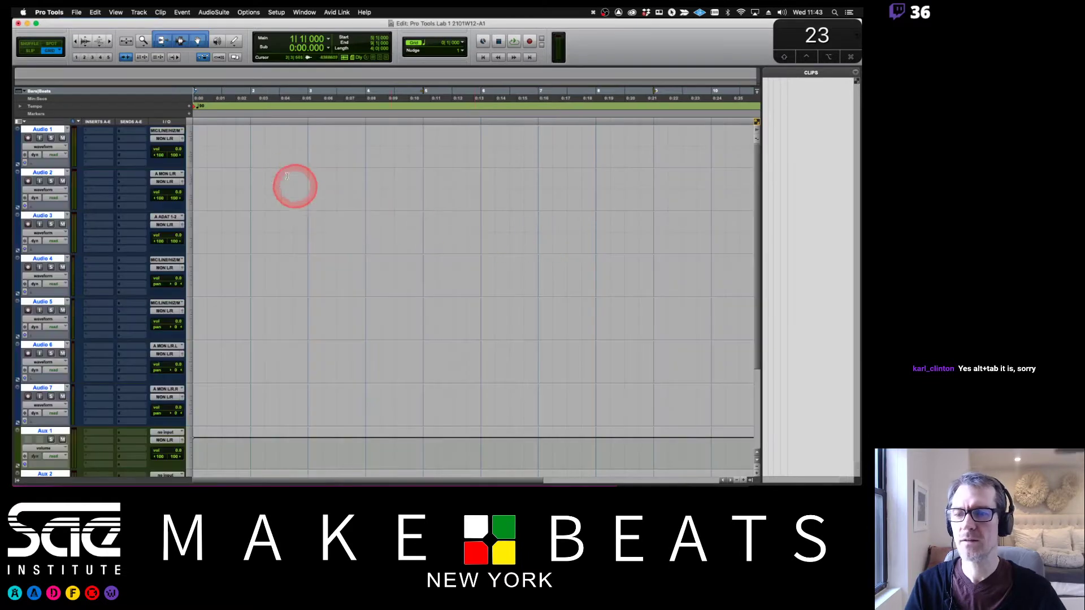
scroll(289, 205, down, 3)
scroll(297, 205, up, 3)
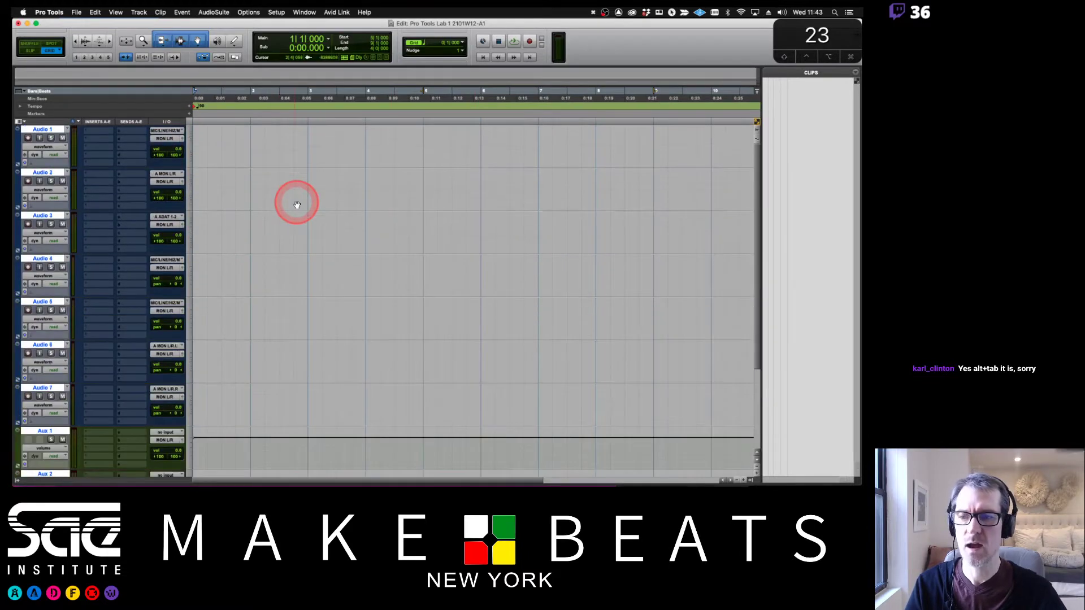
scroll(297, 205, down, 3)
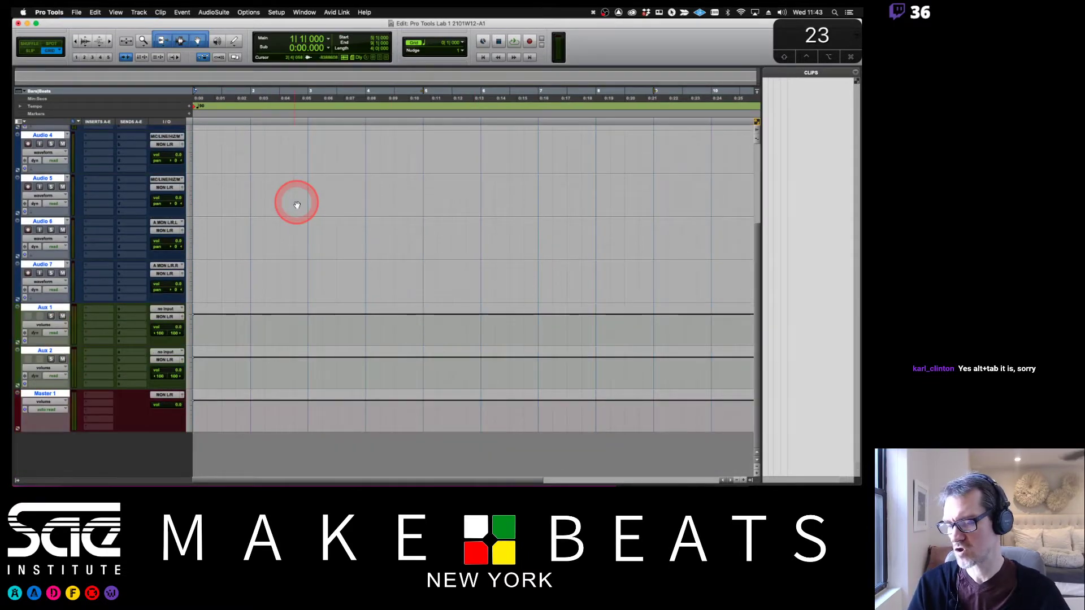
Set the height of all tracks in the Edit window to small
scroll(296, 205, up, 3)
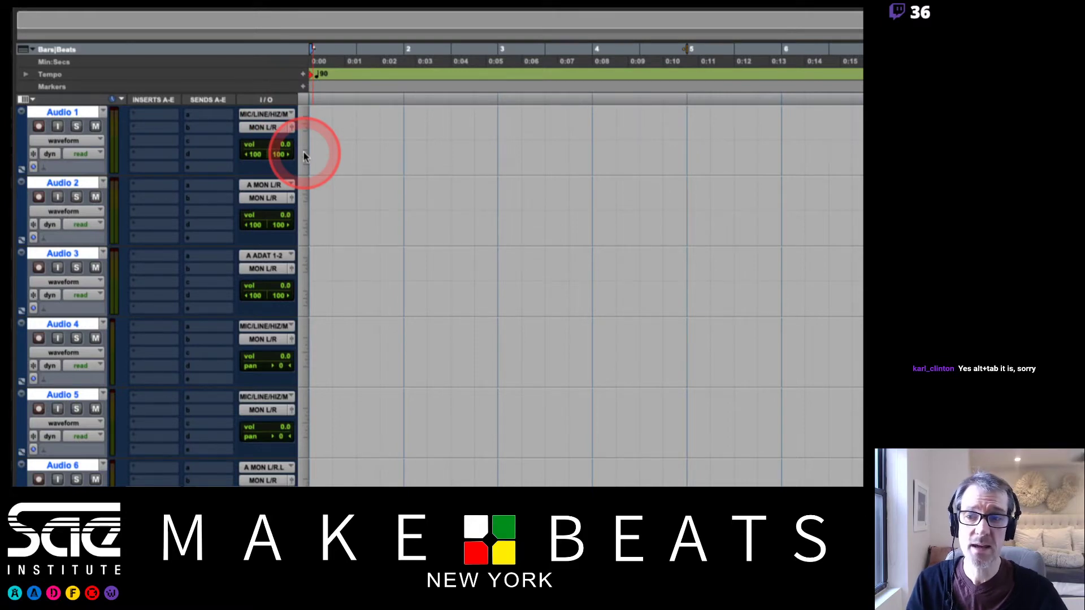
click(304, 157)
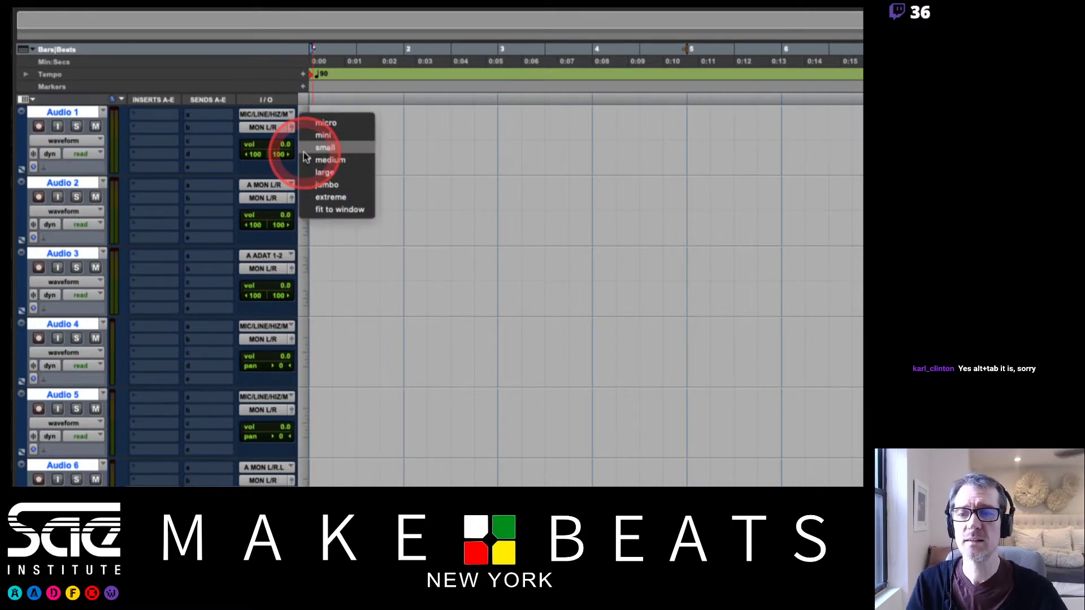
click(324, 148)
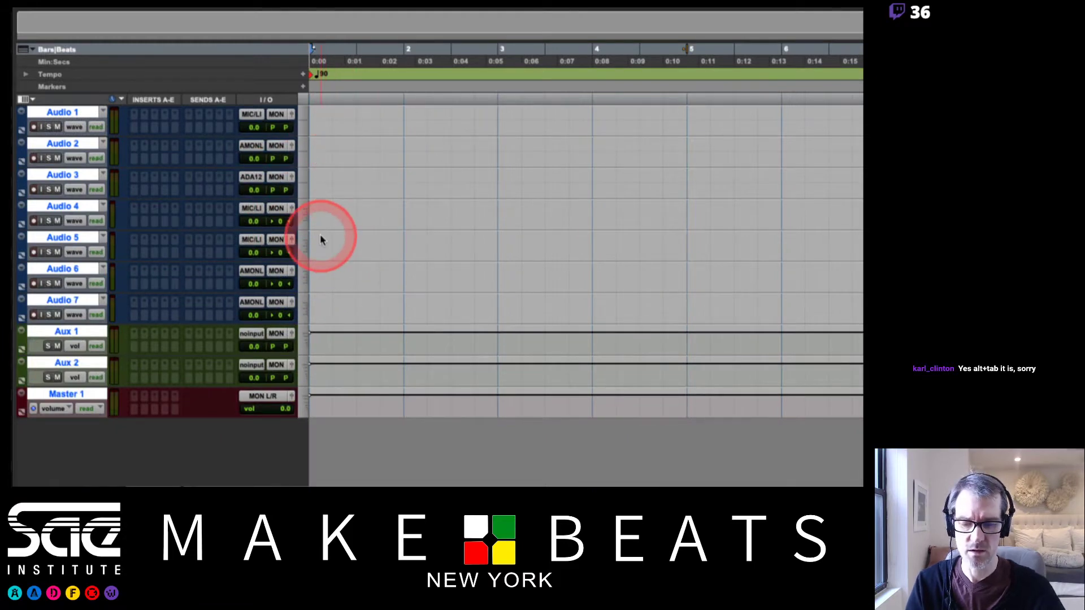
Switch to the Mix window and deselect all tracks
key(super+equal)
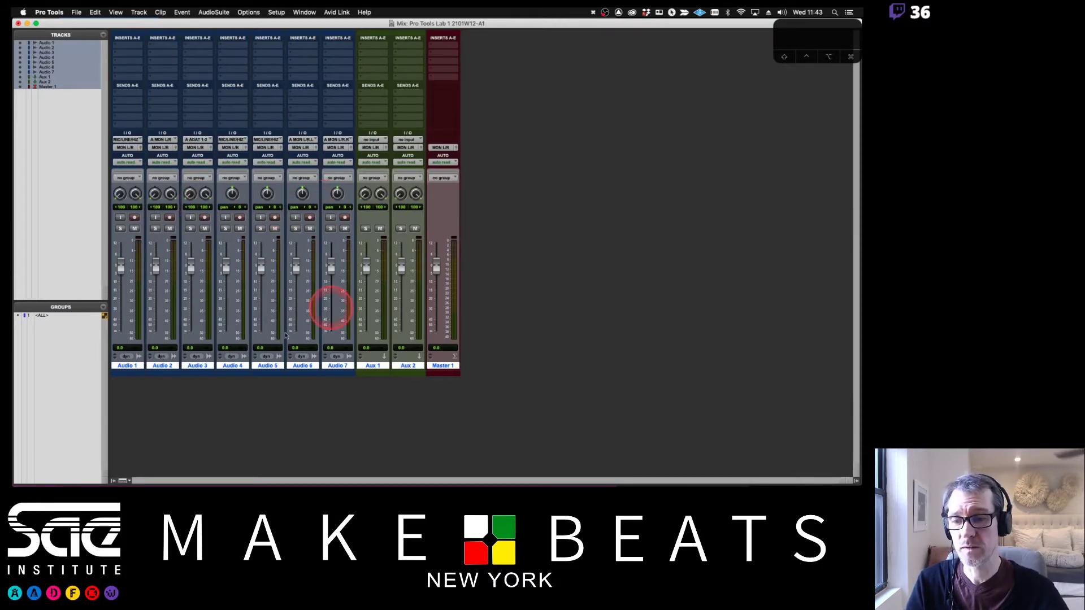
alt+click(237, 368)
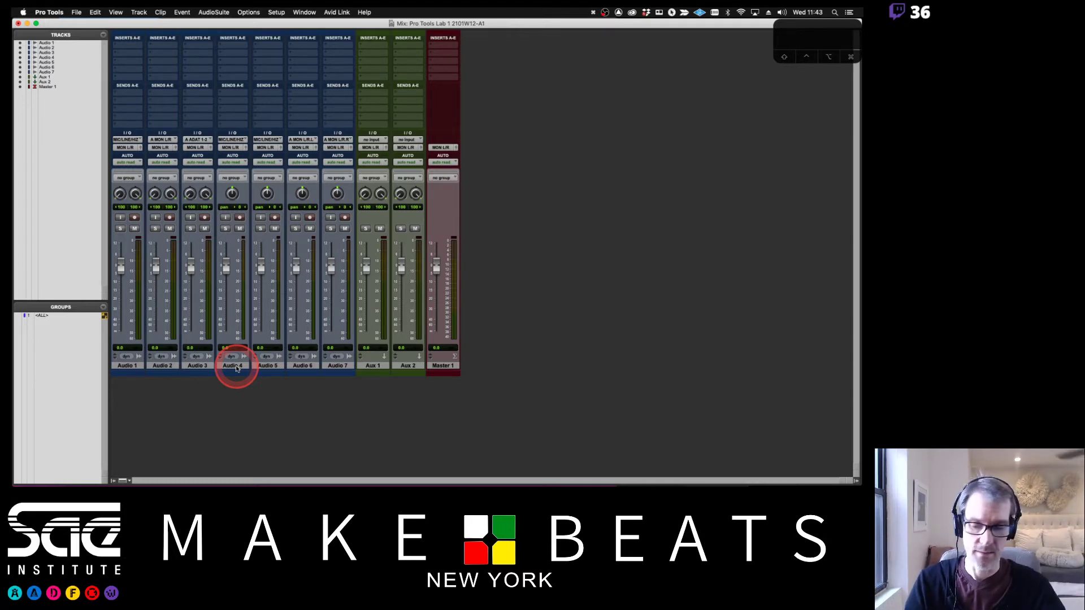
Consult the audio import instructions in the lab PDF, and open the Import Audio dialog in Pro Tools
key(super+Tab)
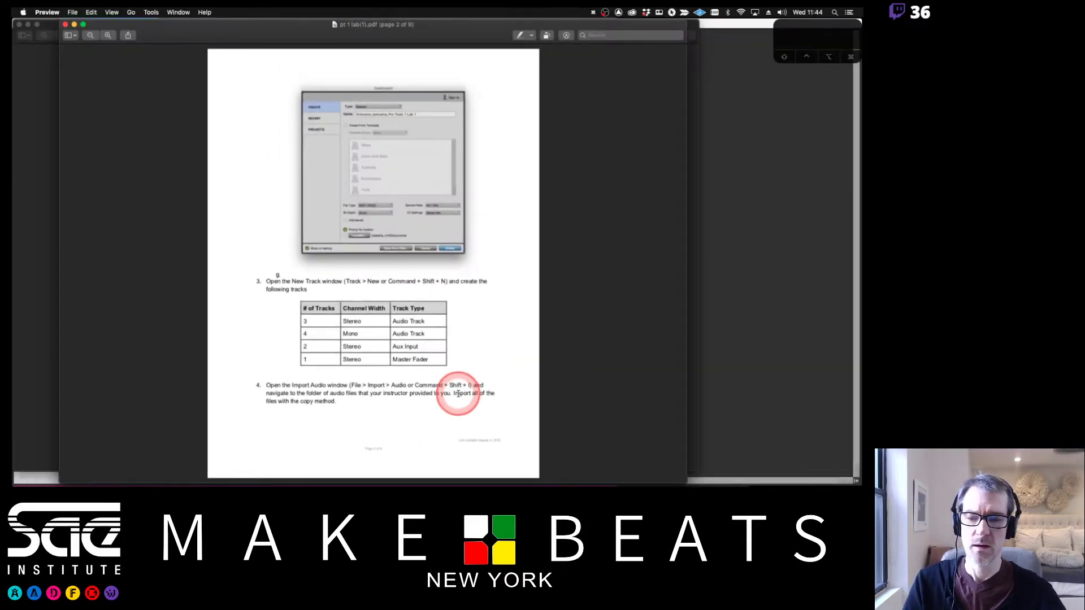
key(super+Tab)
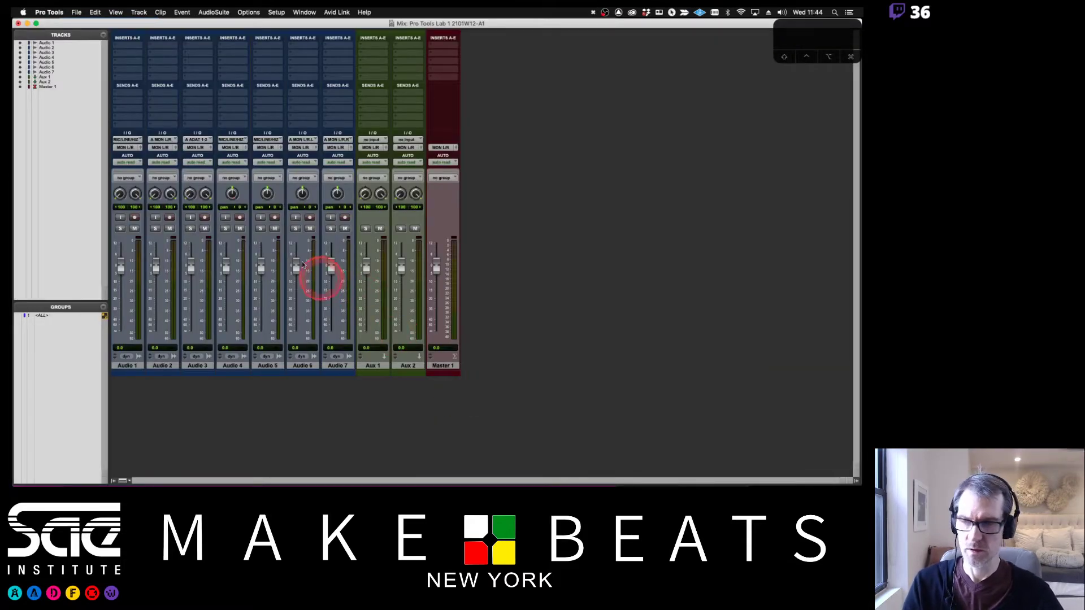
click(76, 12)
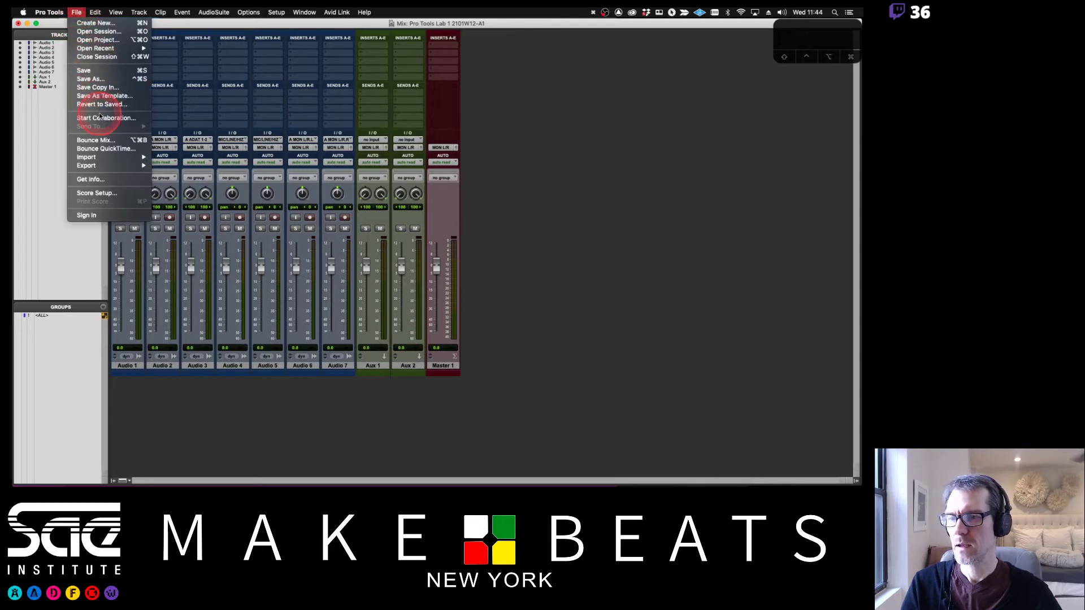
mouse_move(131, 155)
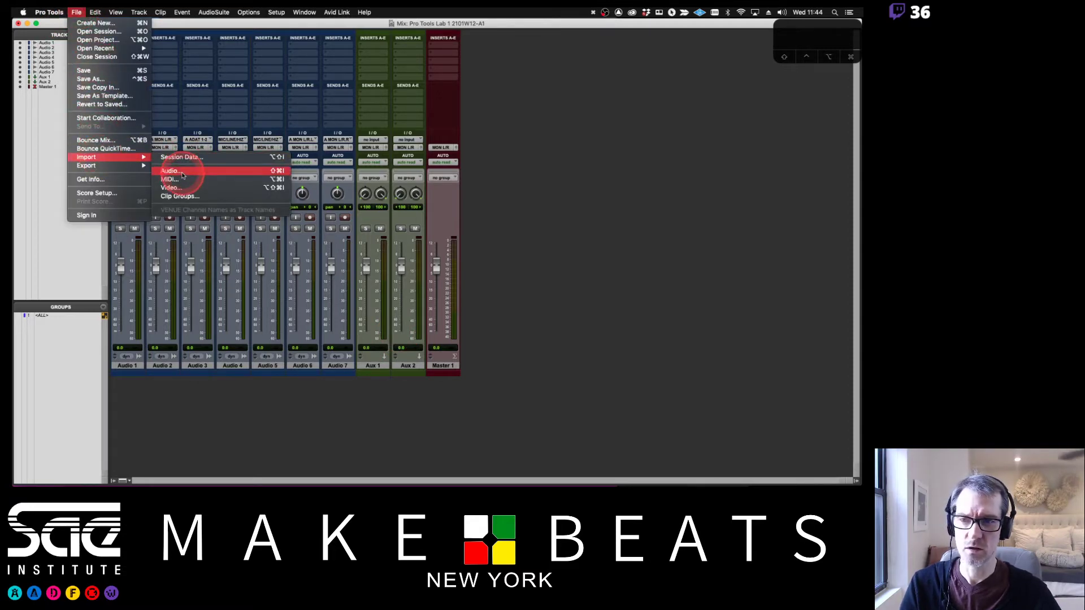
click(206, 100)
key(super+shift+i)
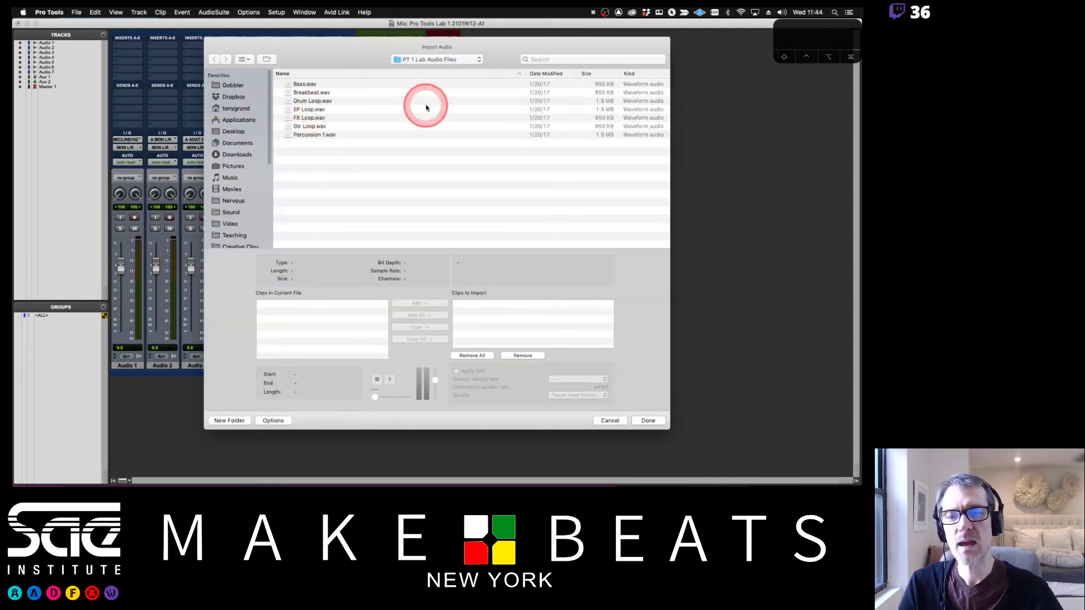
Inspect the path of the PT 1 Lab Audio Files folder and try selecting all files from Bass.wav to Percussion 1.wav
click(430, 59)
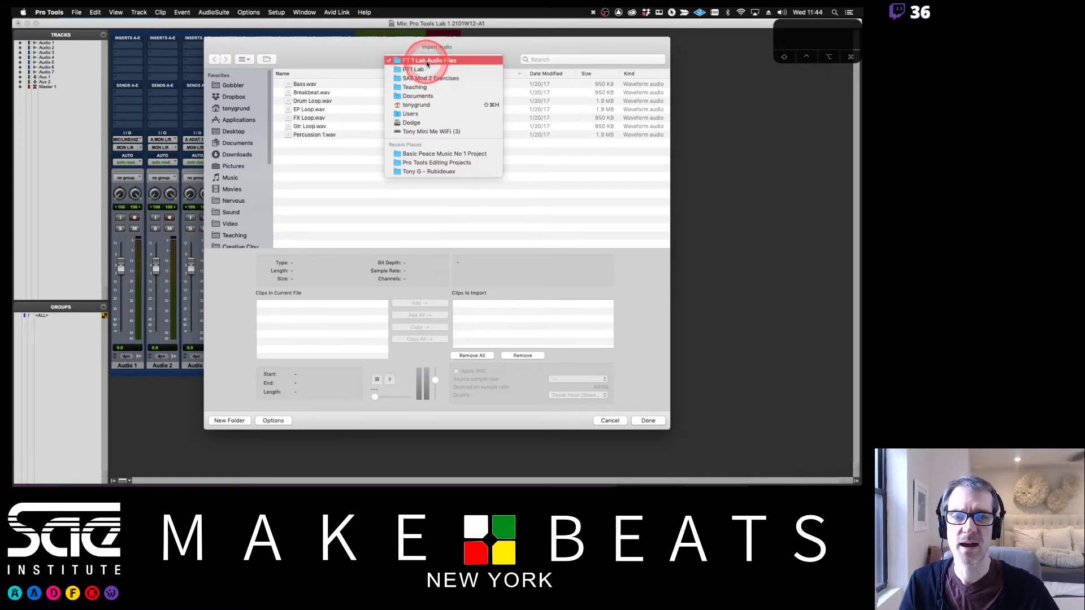
click(404, 49)
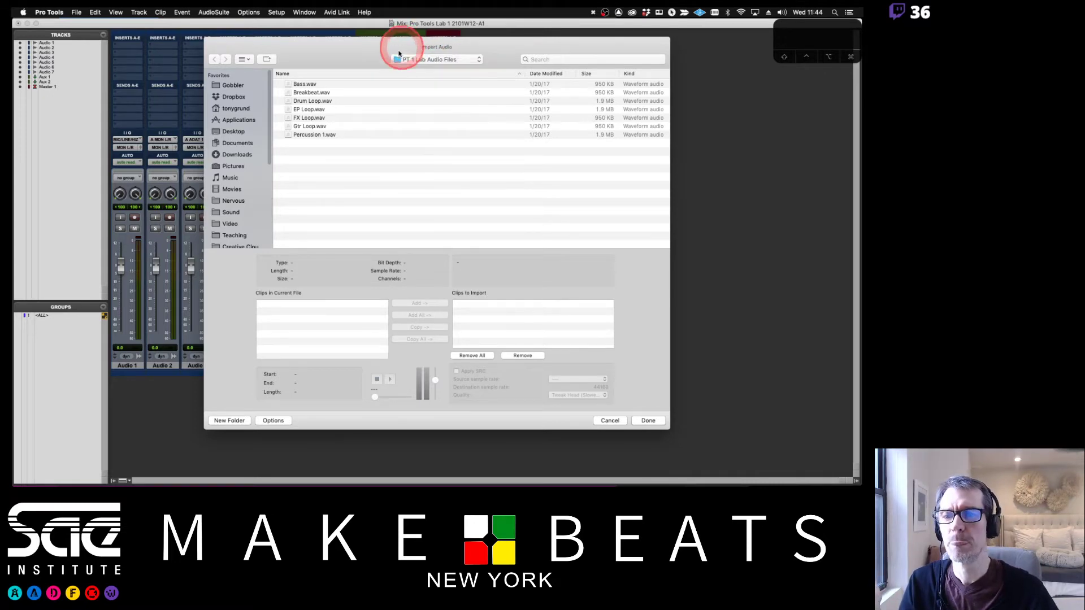
click(309, 86)
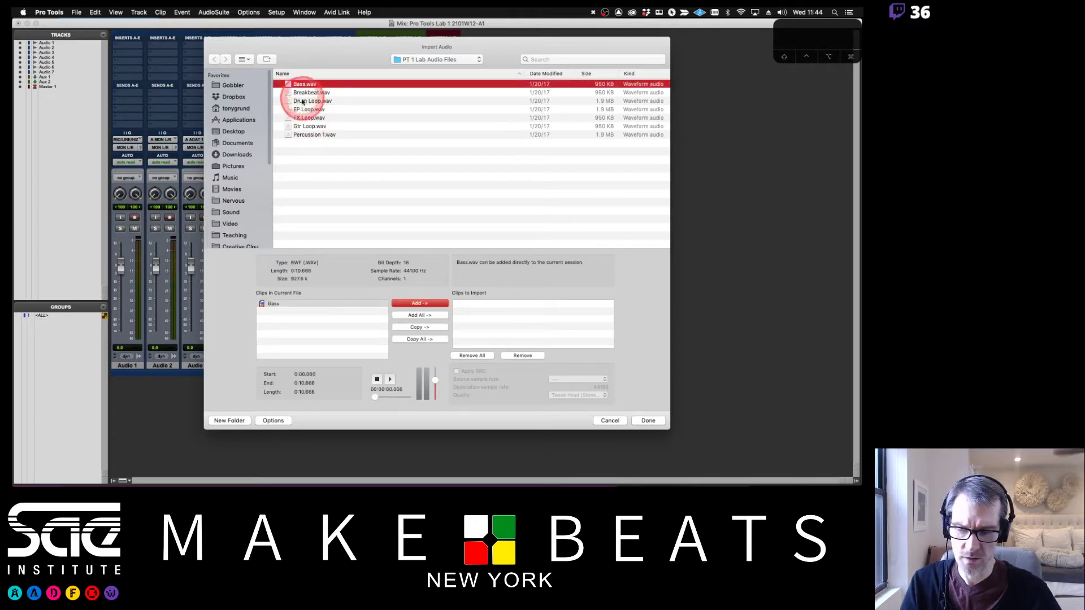
shift+click(305, 136)
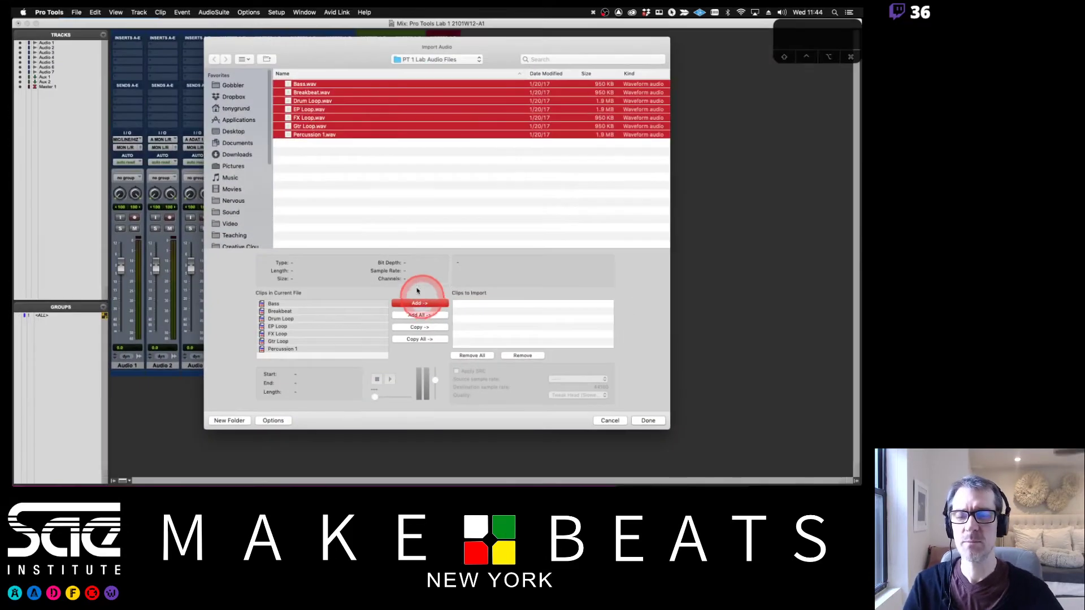
click(372, 175)
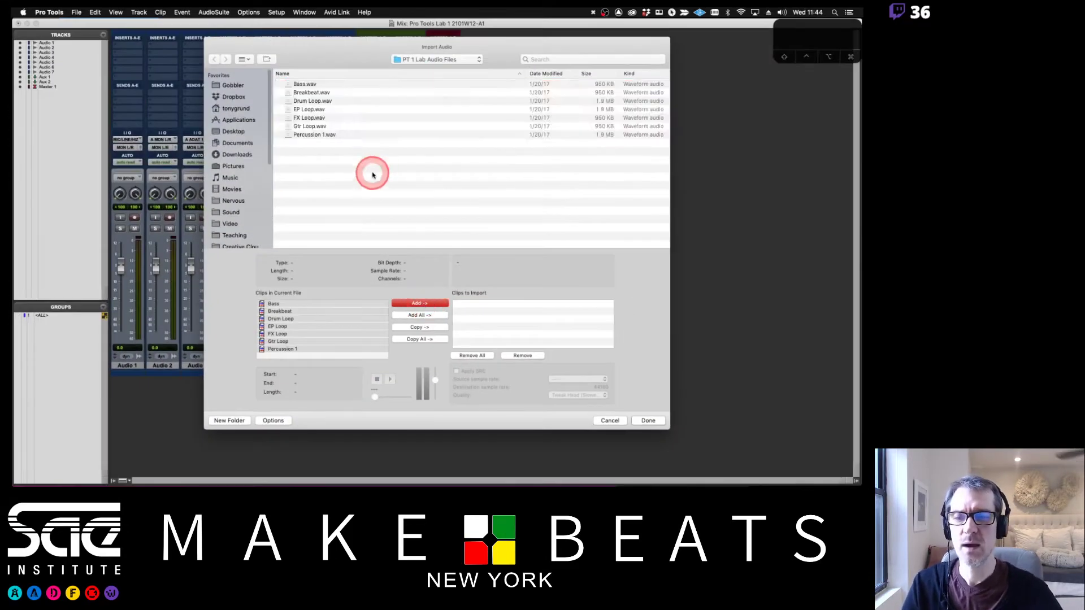
Queue Bass, Breakbeat, Drum Loop and EP Loop for import with Add, and FX Loop, Gtr Loop and Percussion 1 with Copy
click(304, 84)
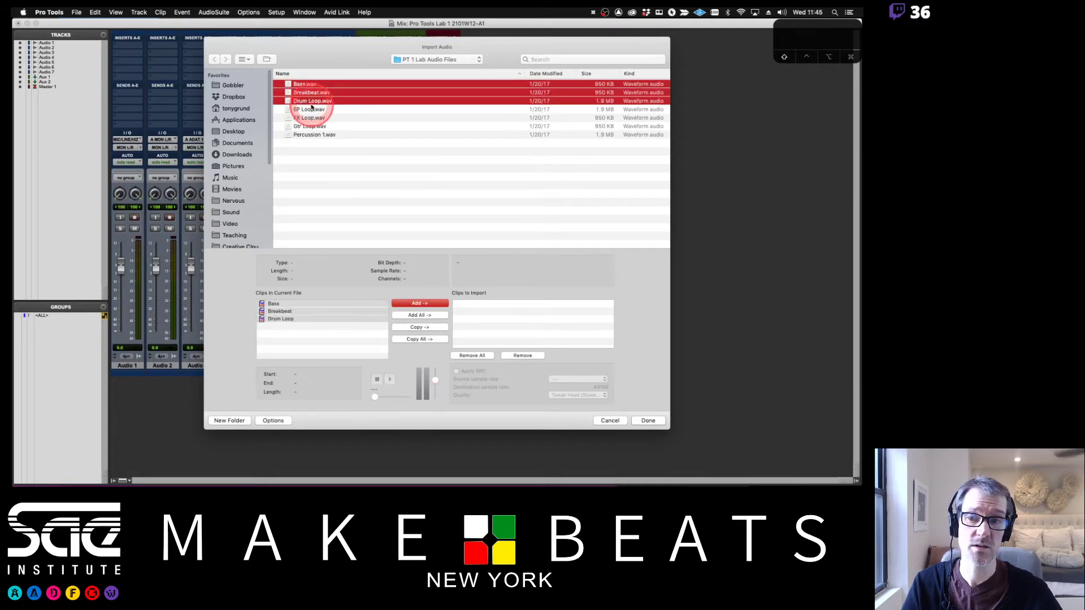
click(424, 304)
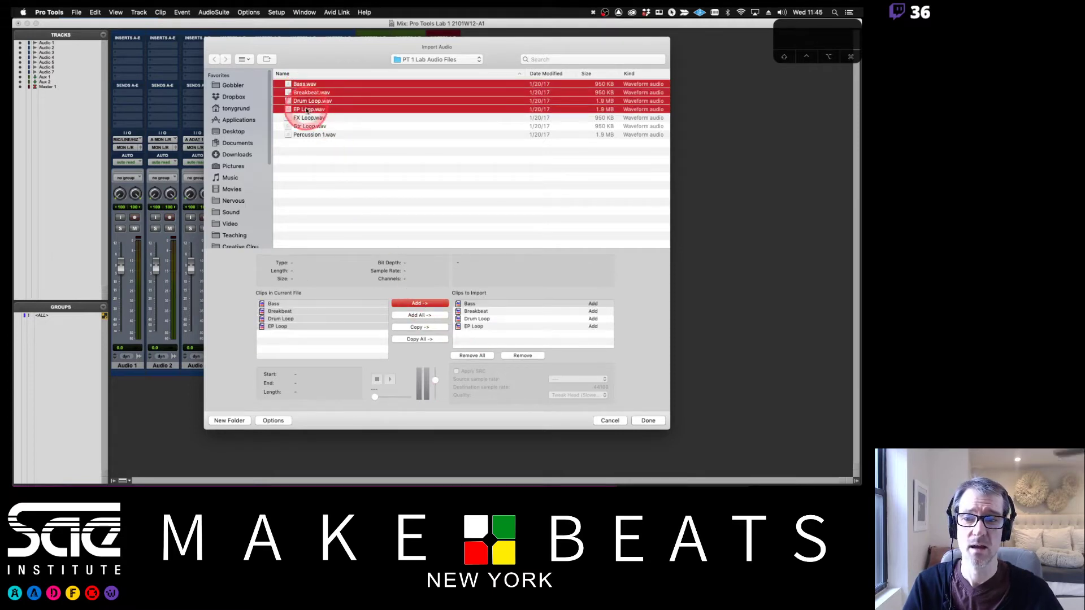
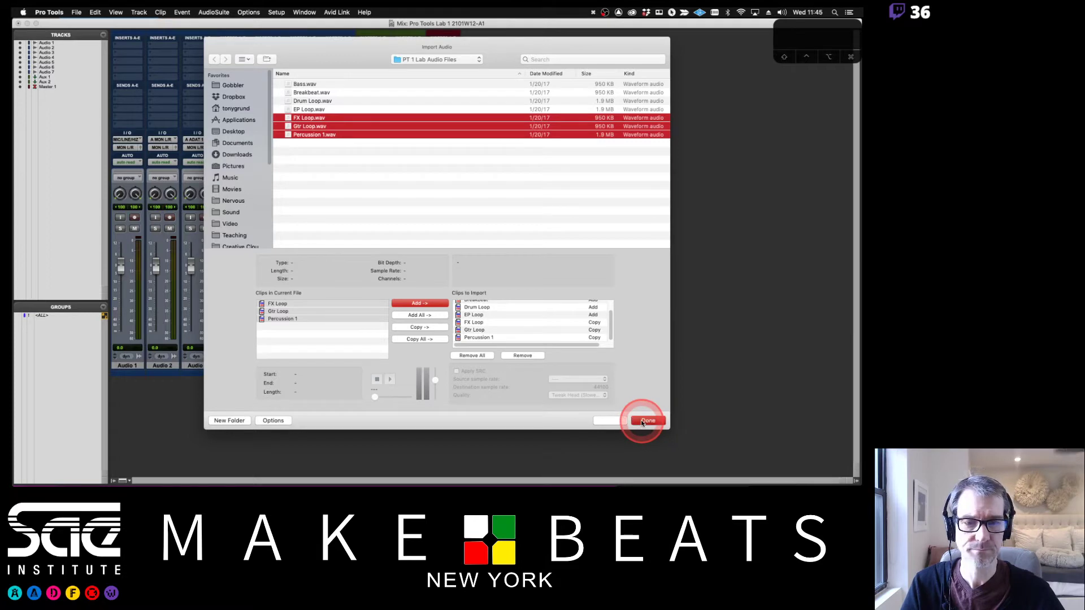
Finish queuing the clips, check the destination folder's path, and accept the session's Audio Files folder as the import destination
click(585, 312)
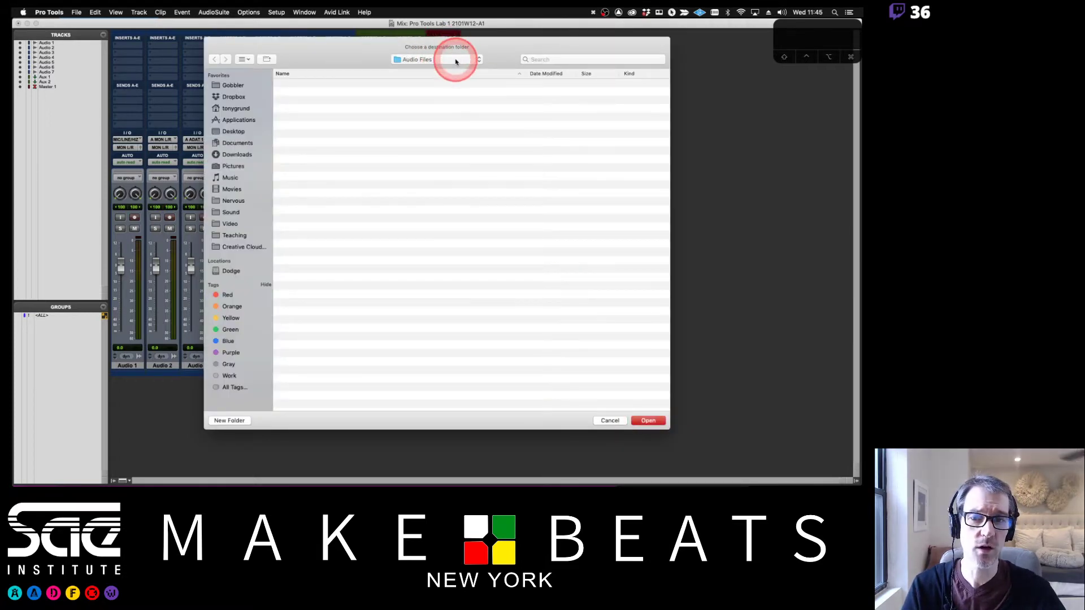
click(426, 60)
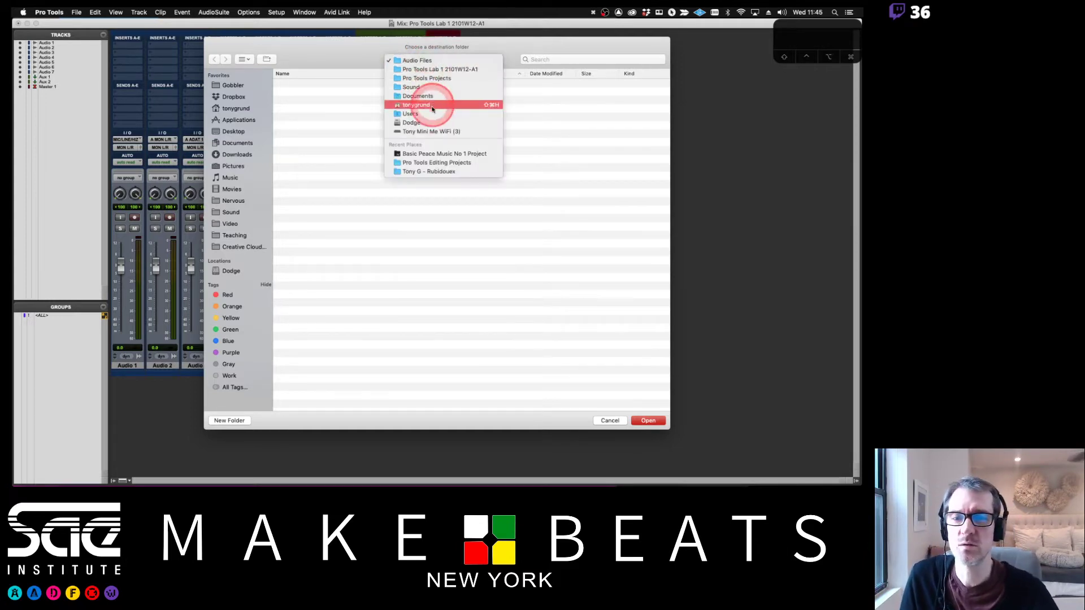
click(519, 46)
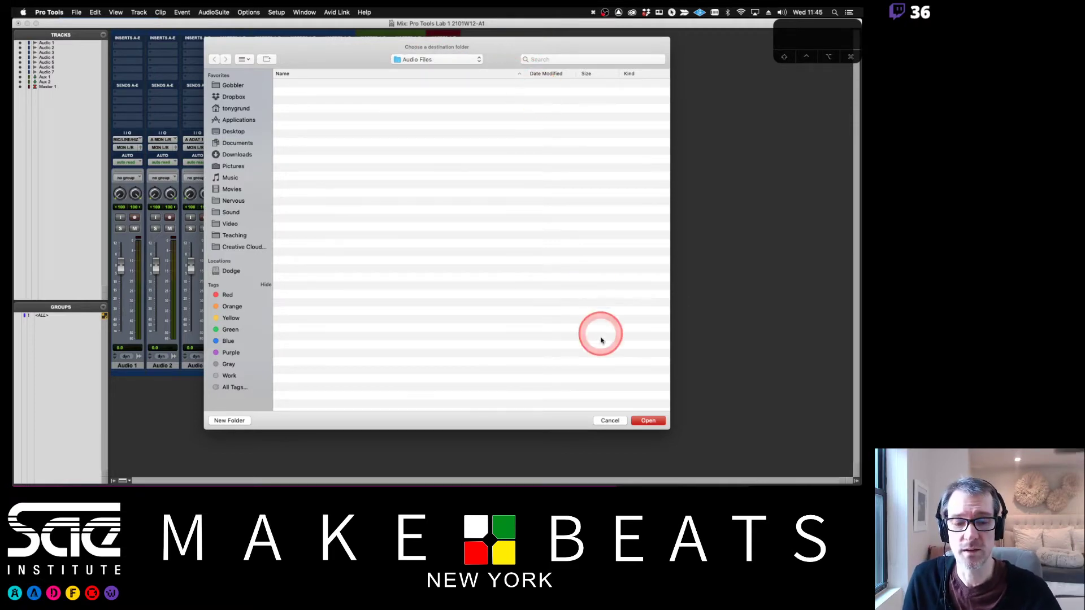
key(Return)
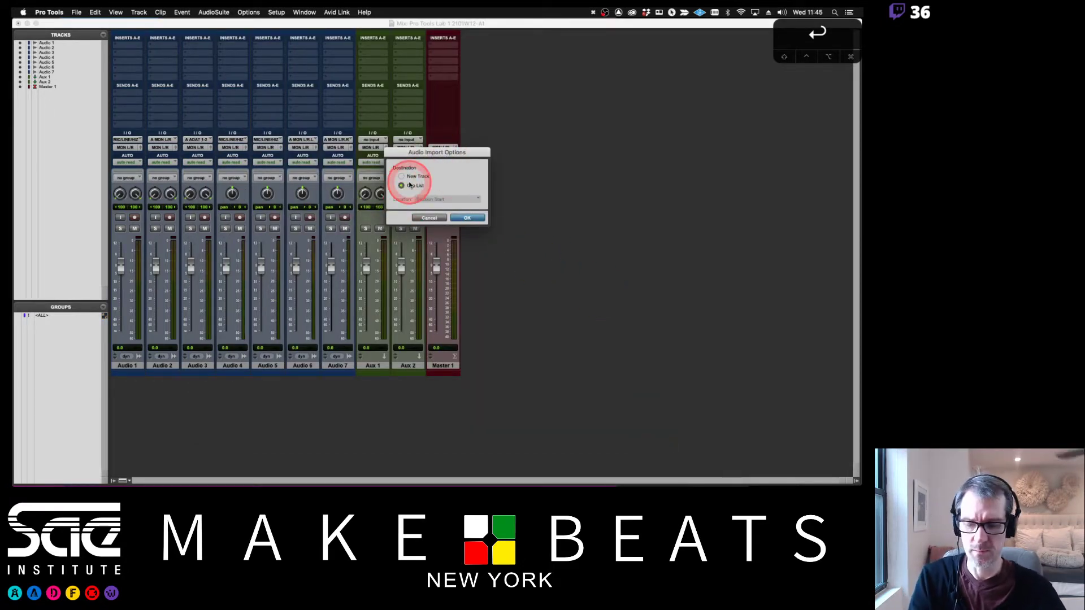
Consult the lab PDF's instructions on the Audio Files destination and the Audio Import Options
key(super+Tab)
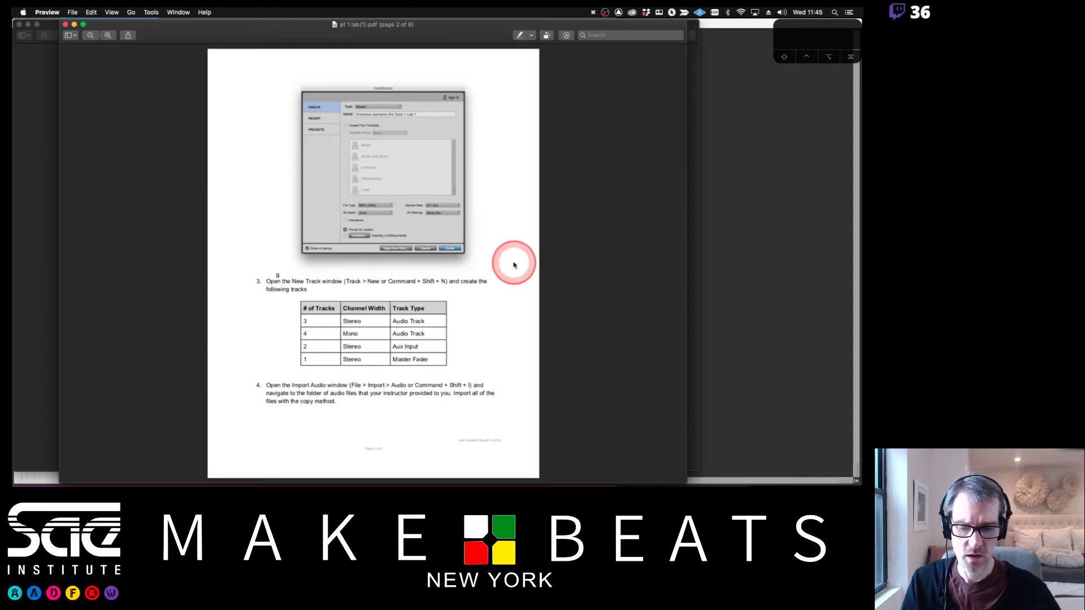
key(super+Tab)
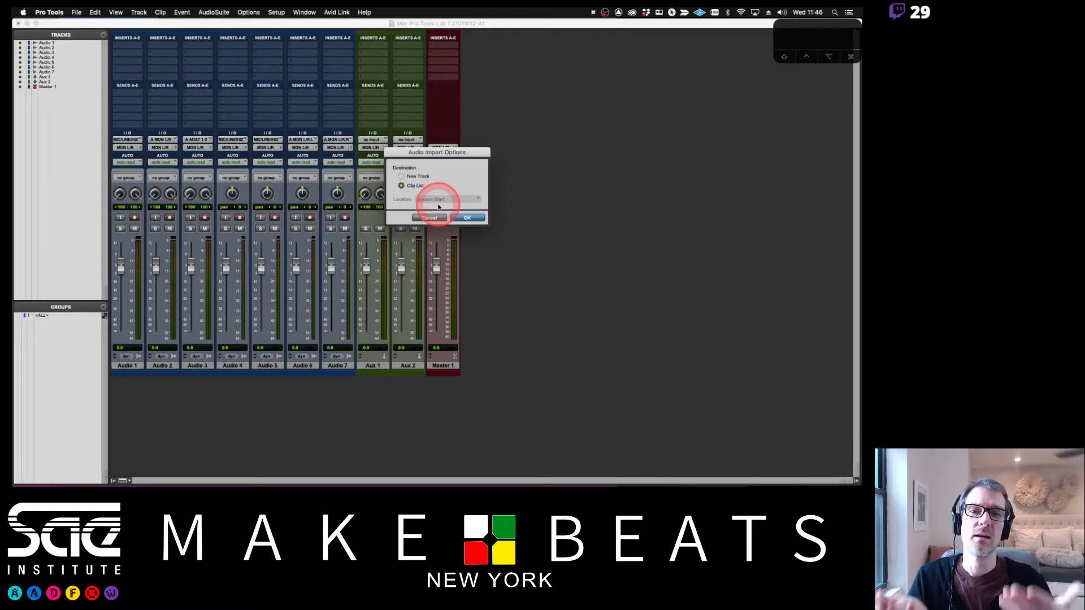
key(super+Tab)
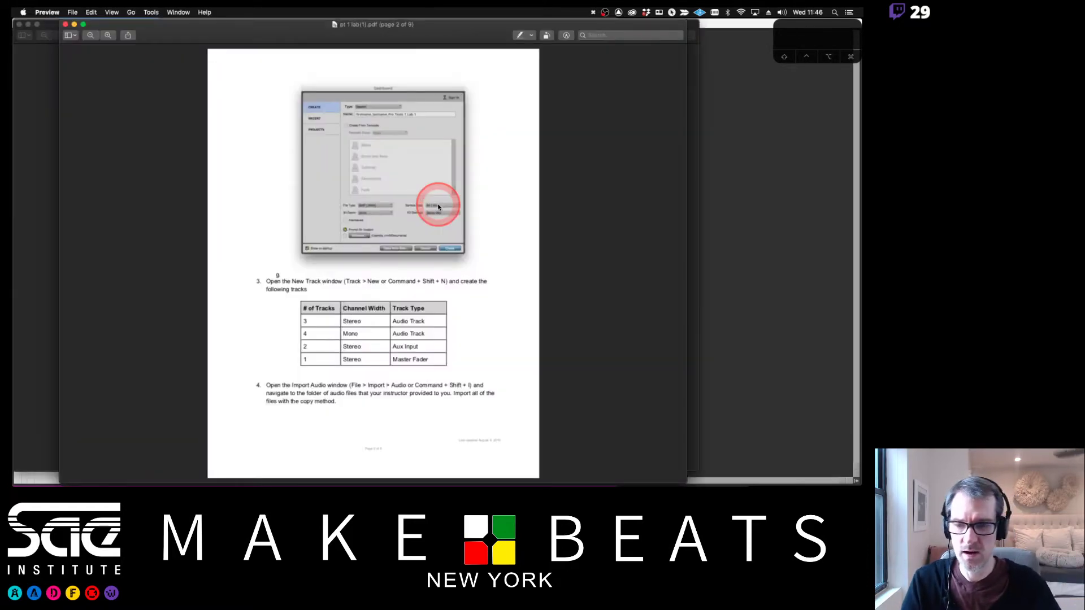
key(Down)
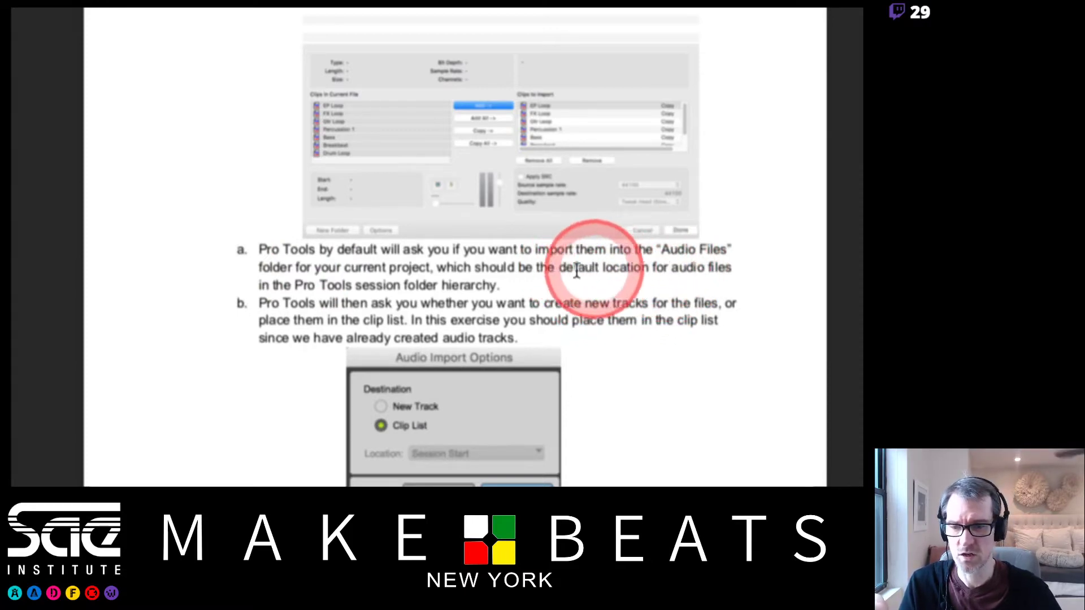
scroll(558, 341, down, 3)
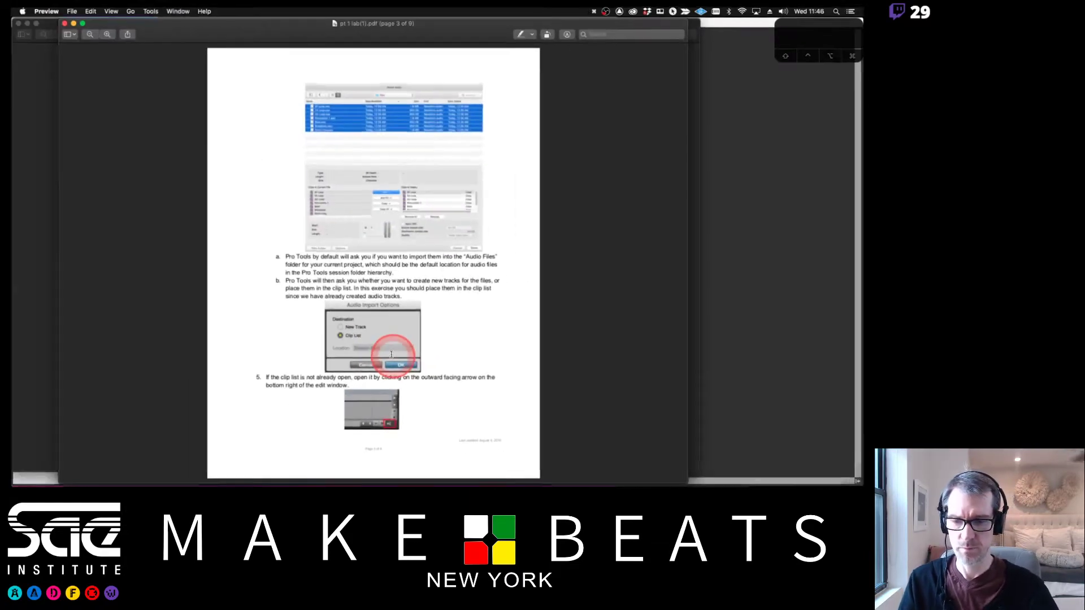
Import the audio into the Clip List in Pro Tools, and stamp the files that need a unique identifier
key(super+Tab)
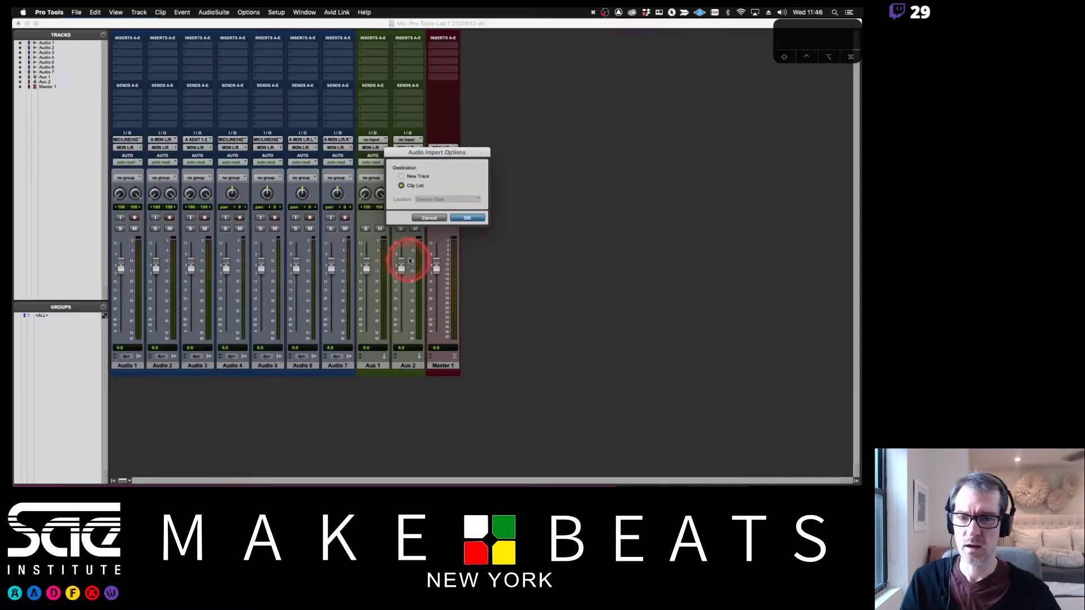
click(463, 219)
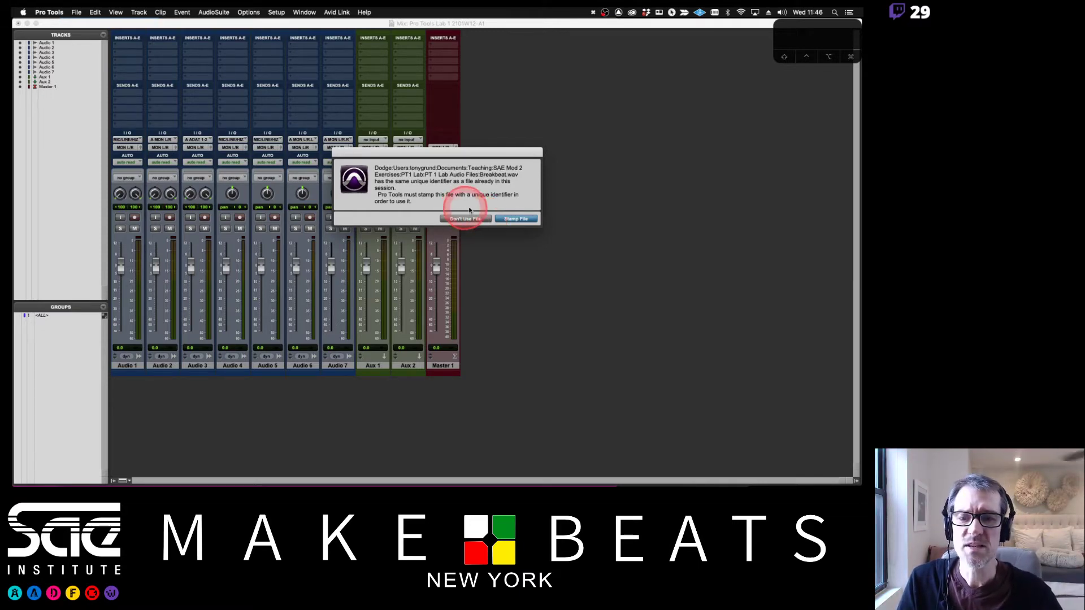
click(510, 221)
click(511, 220)
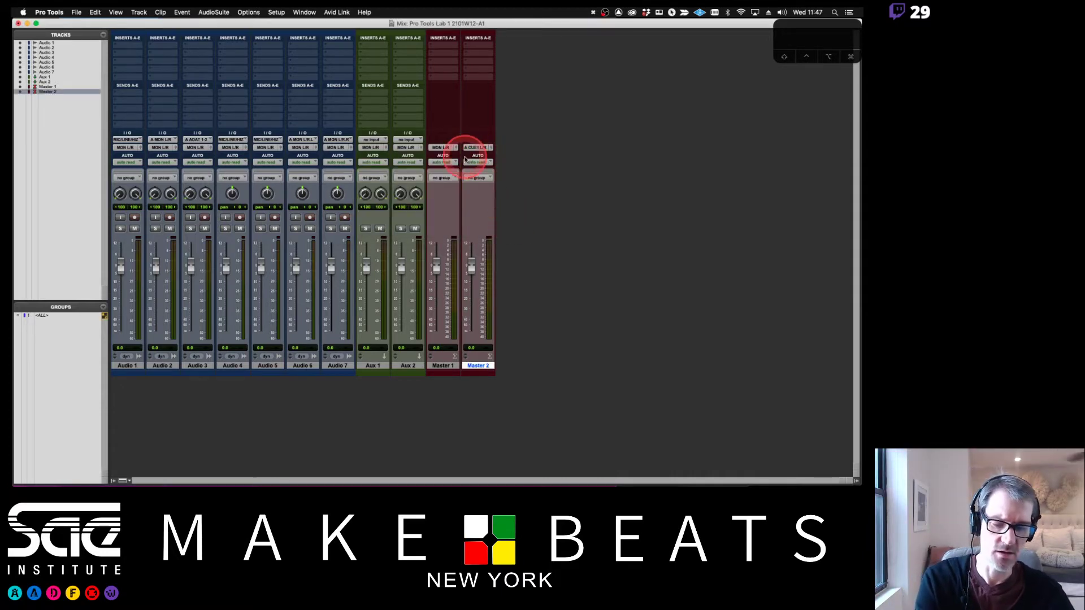
Switch to the Edit window, deselect the imported clips, and toggle the clip list off and on again
key(super+equal)
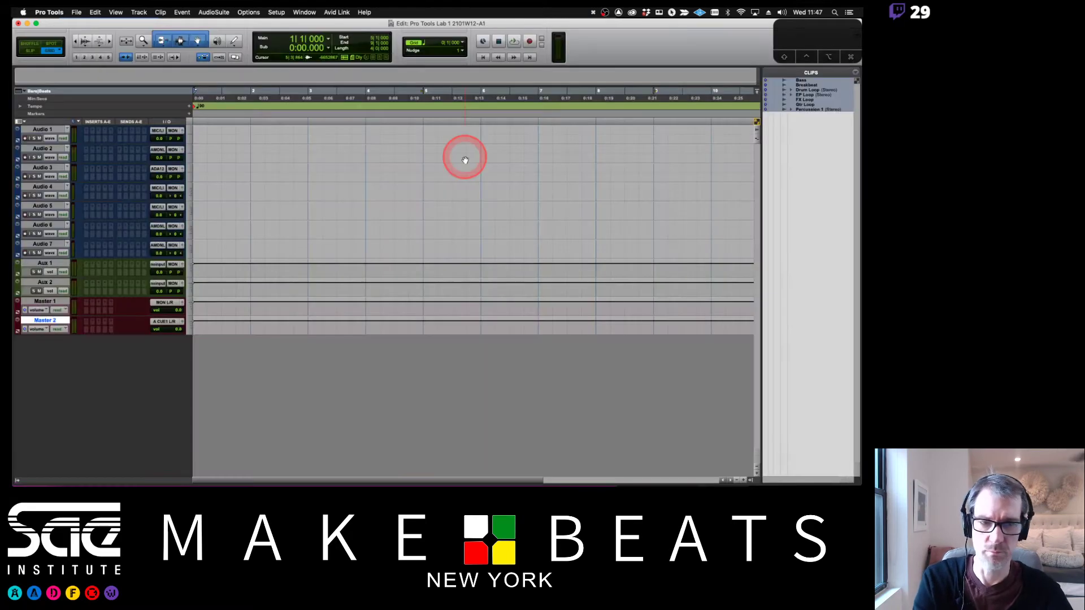
click(800, 164)
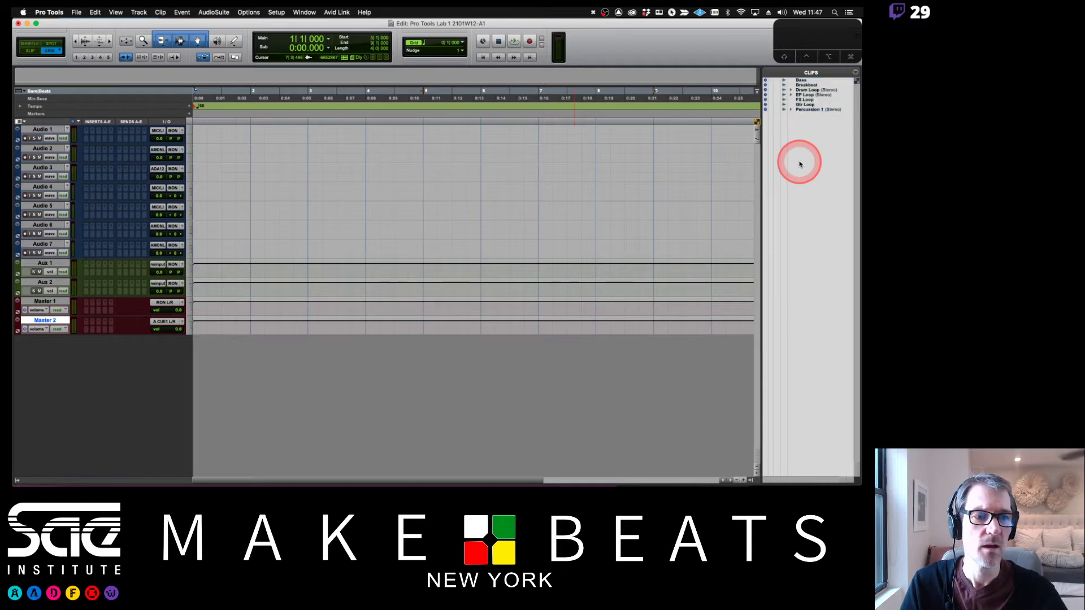
click(751, 479)
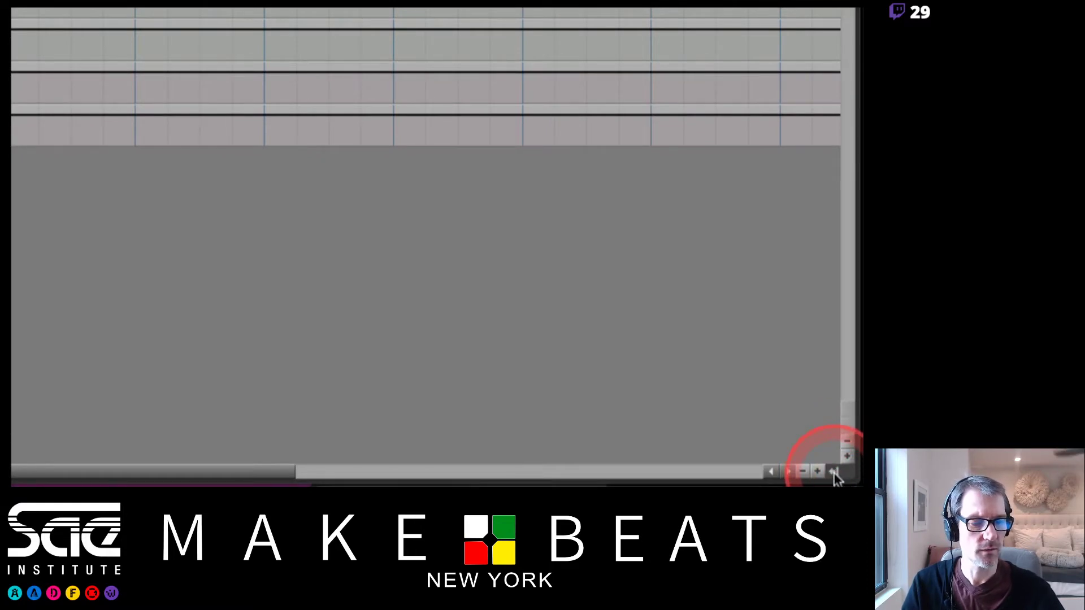
click(835, 472)
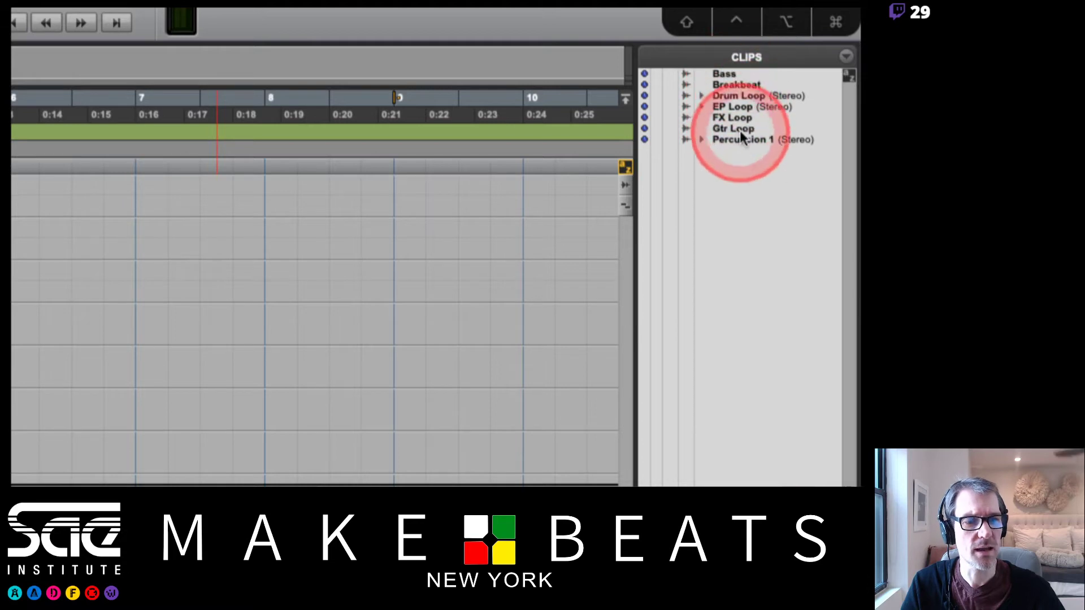
Expand and collapse the Drum Loop and EP Loop stereo clips to inspect their left and right channels
click(701, 96)
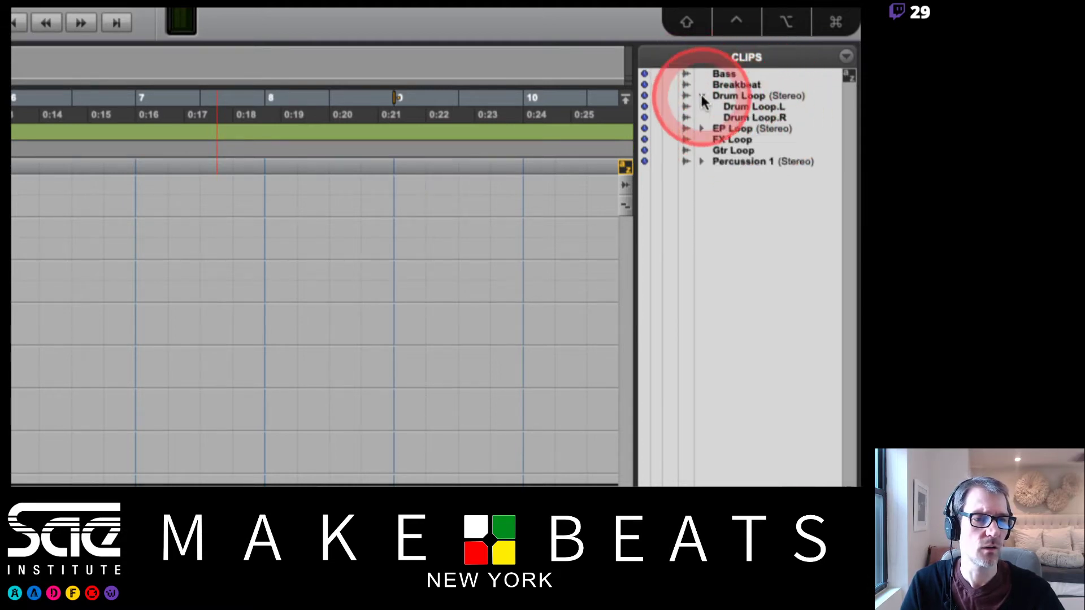
click(702, 96)
click(702, 107)
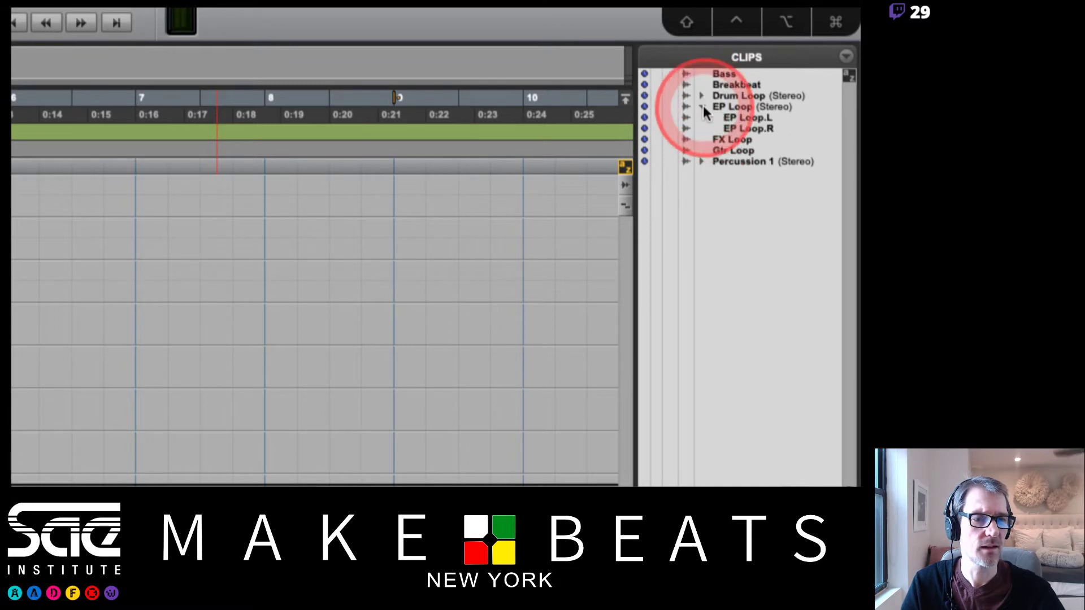
click(702, 107)
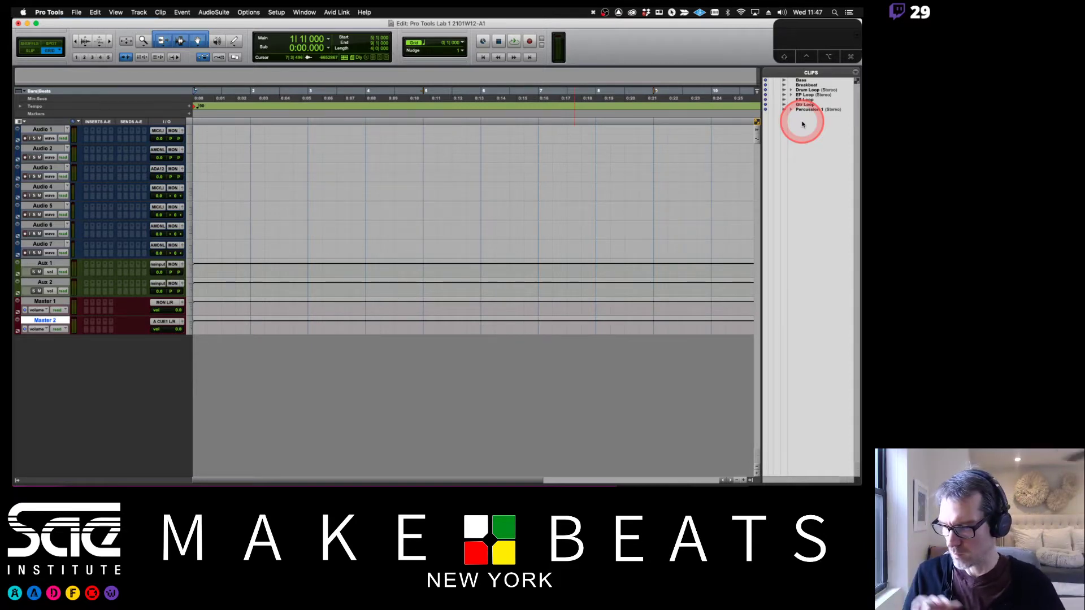
Read lab PDF steps 5 and 6 on the clip list and placing files on tracks, and return to Pro Tools
key(super+Tab)
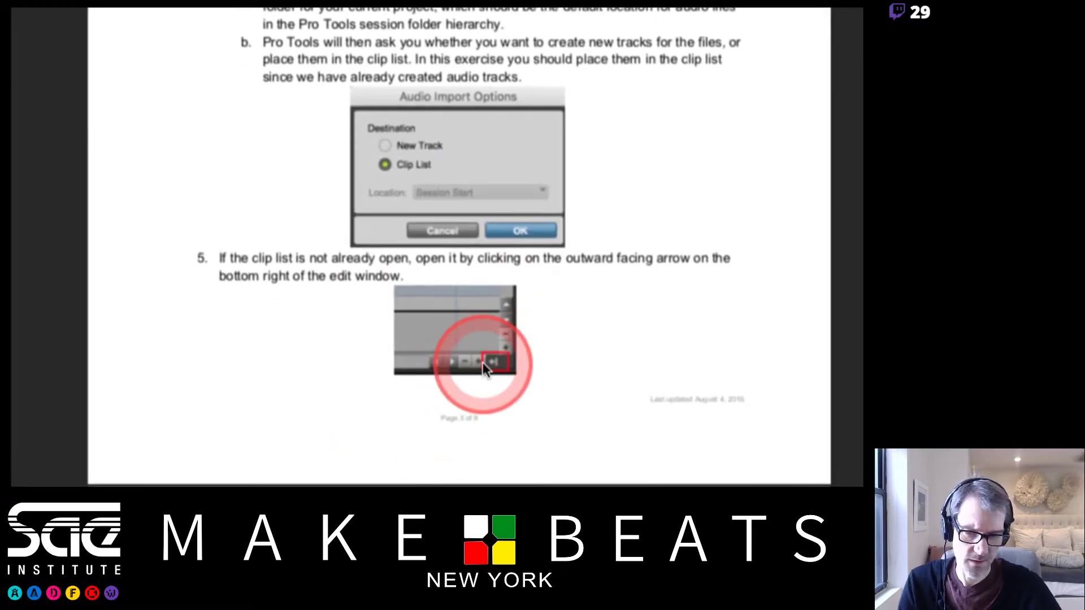
scroll(482, 362, down, 2)
scroll(586, 108, up, 6)
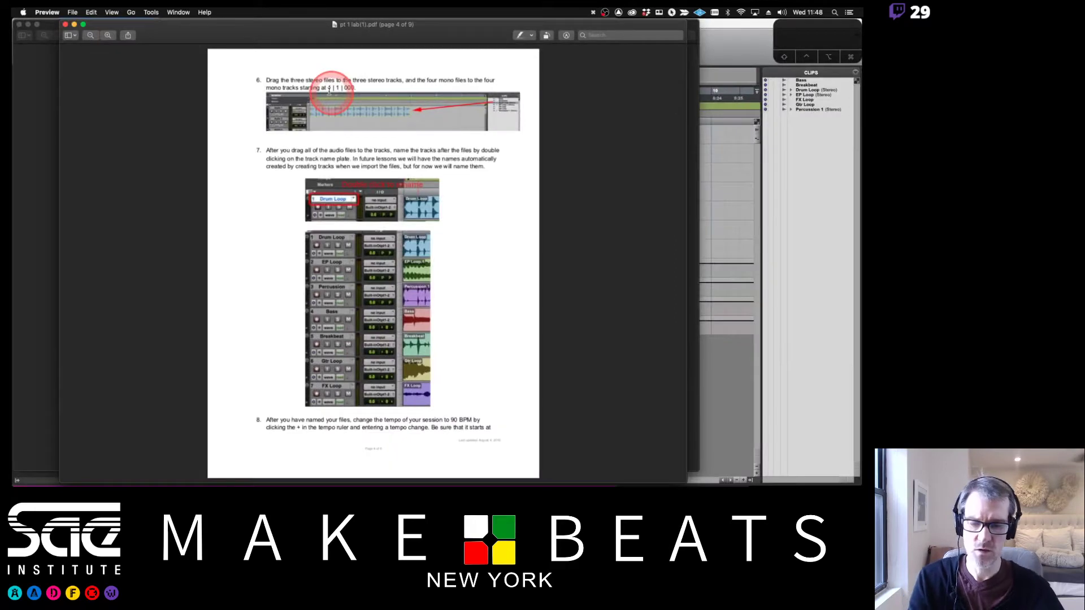
click(723, 43)
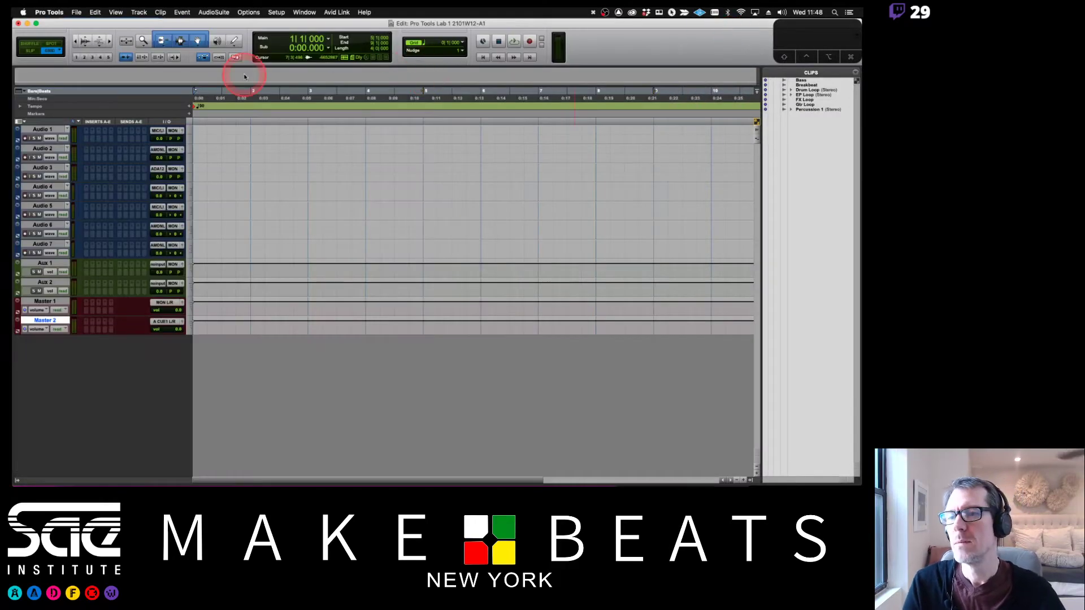
Set the edit mode to Shuffle and change the height of all tracks to medium
click(28, 44)
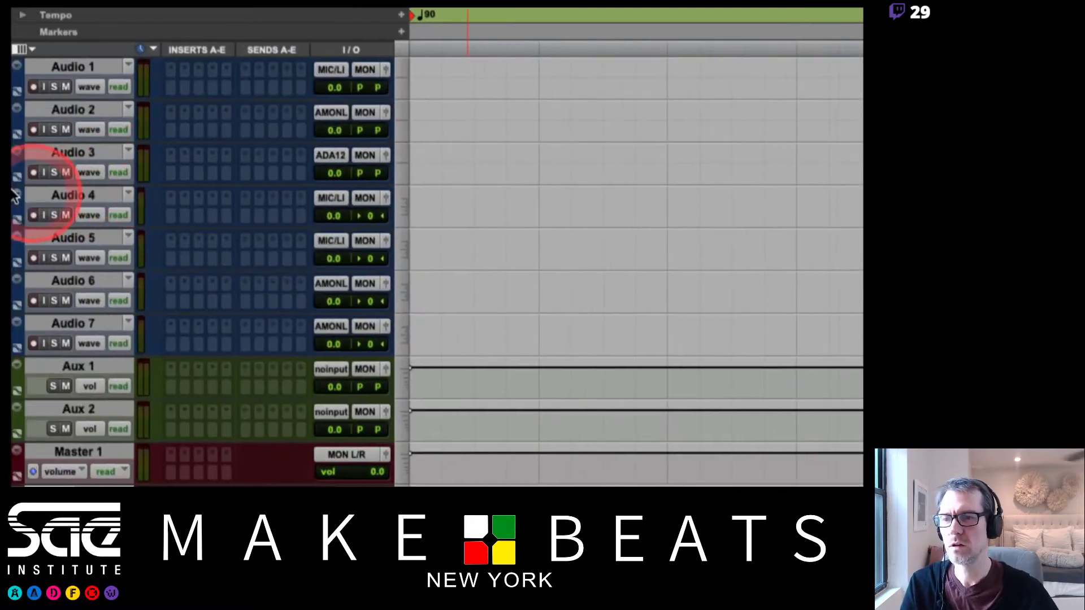
mouse_move(18, 201)
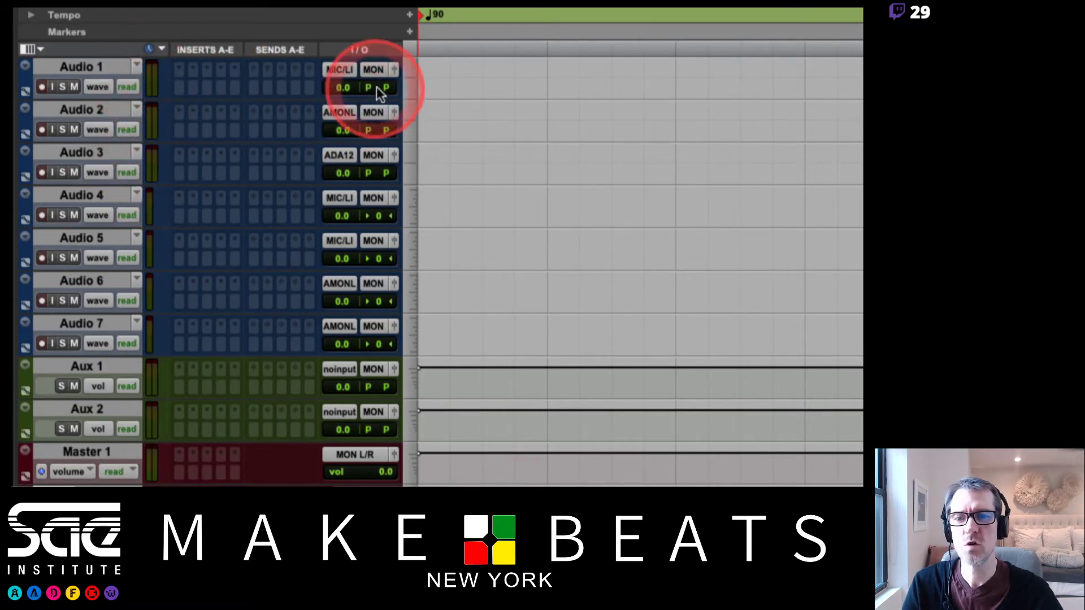
click(411, 83)
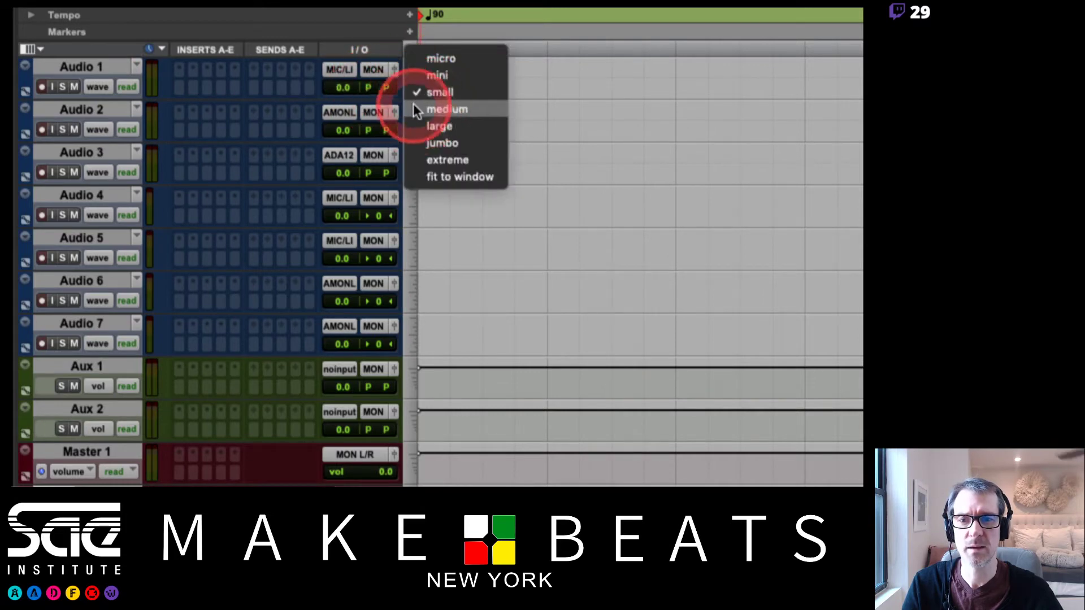
click(413, 105)
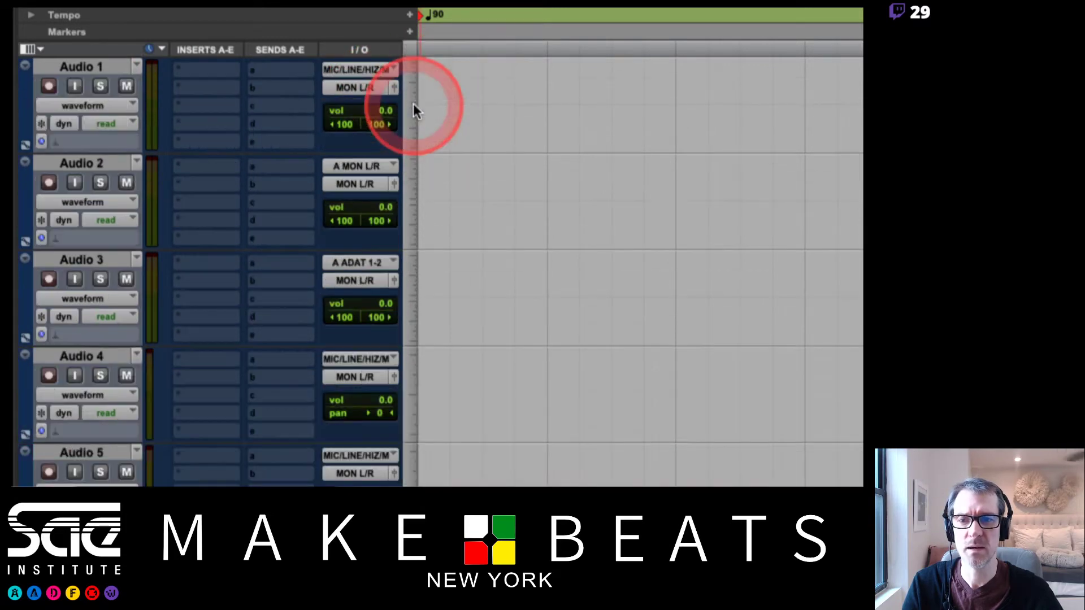
Inspect Audio 1's left and right pan settings and look over the remaining tracks down to Master 2
click(347, 125)
drag(370, 124, 376, 123)
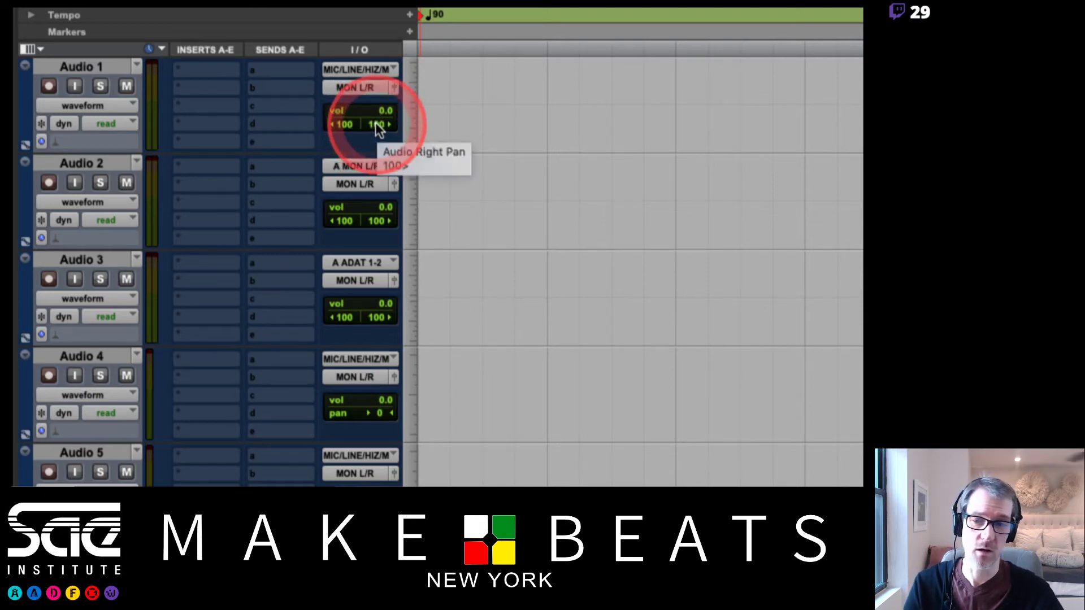
scroll(435, 395, down, 7)
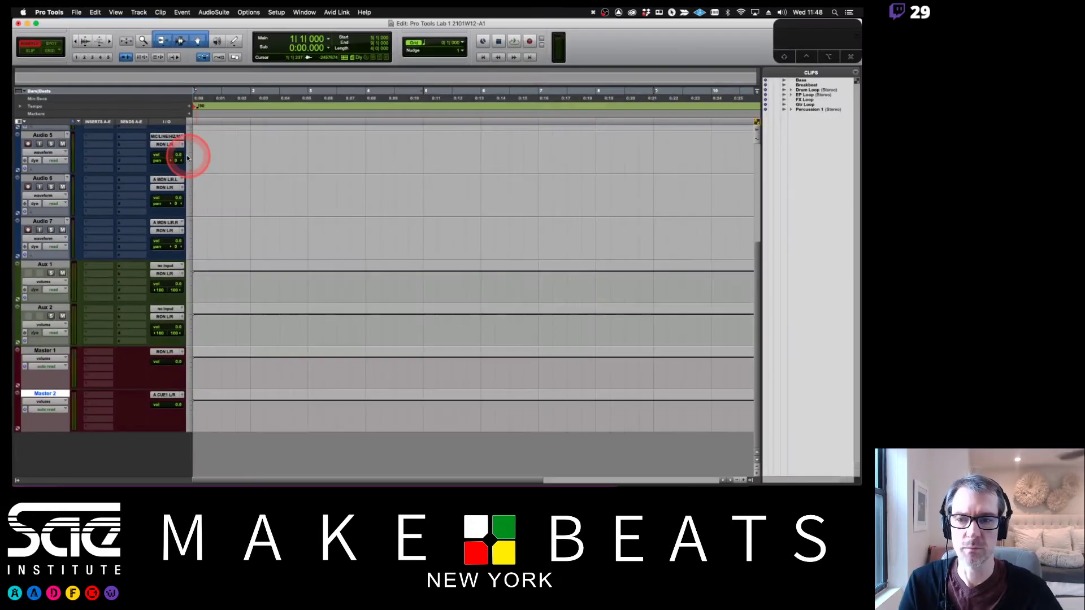
scroll(232, 174, up, 7)
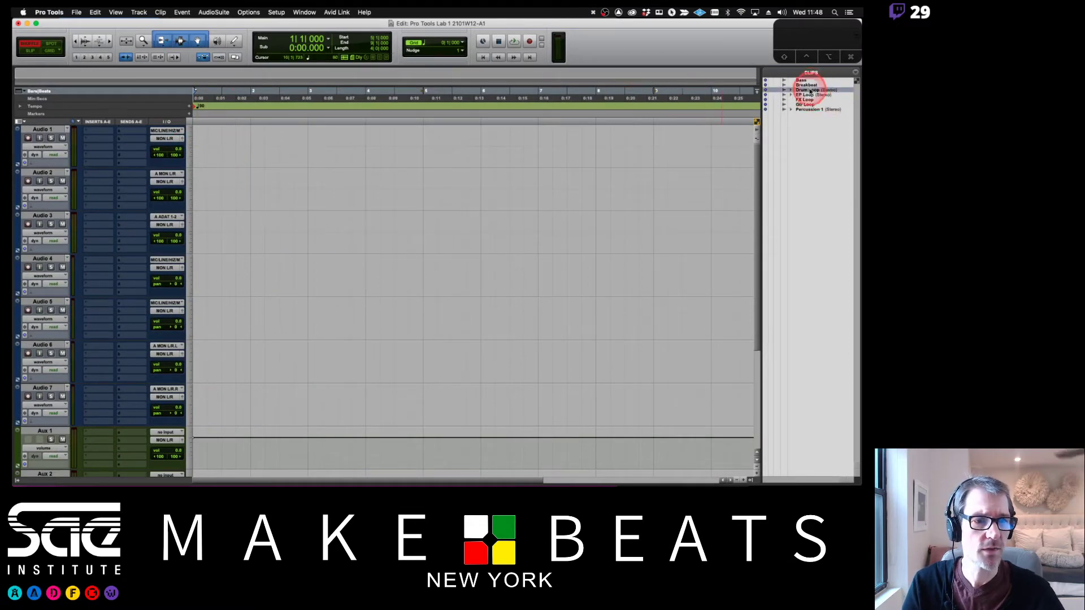
Try selecting the clip range from Drum Loop to Percussion 1 after rechecking the lab PDF, and clear the selection
drag(809, 96, 805, 112)
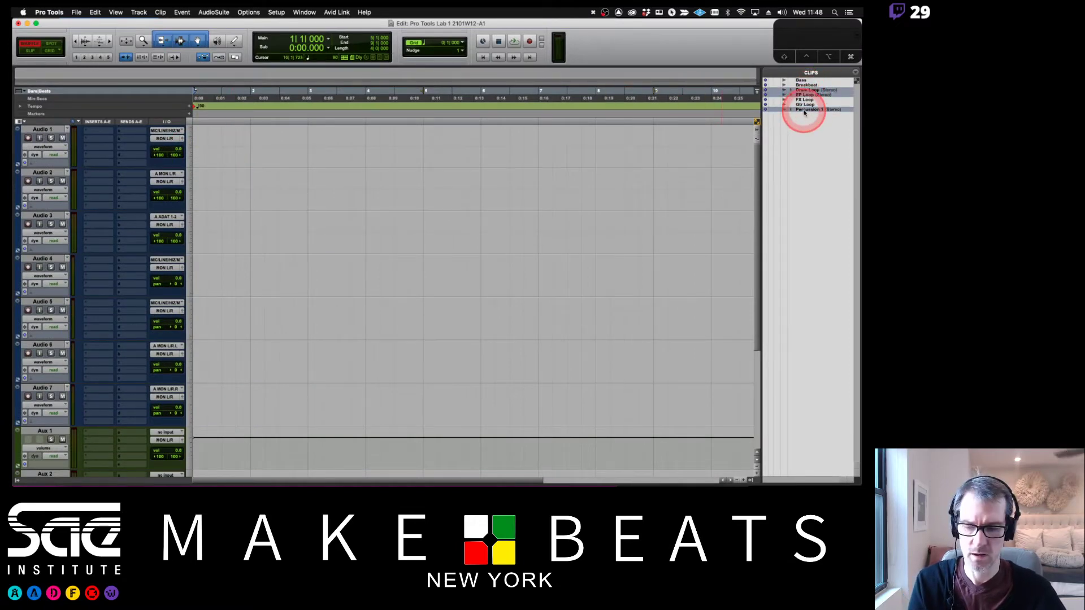
key(super+Tab)
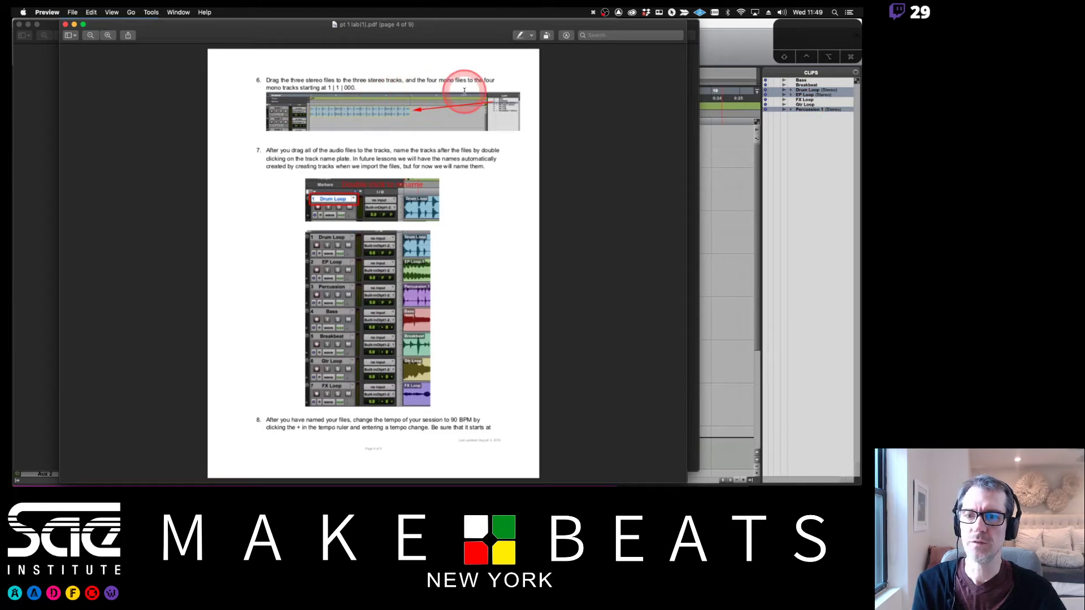
key(super+Tab)
drag(804, 99, 802, 112)
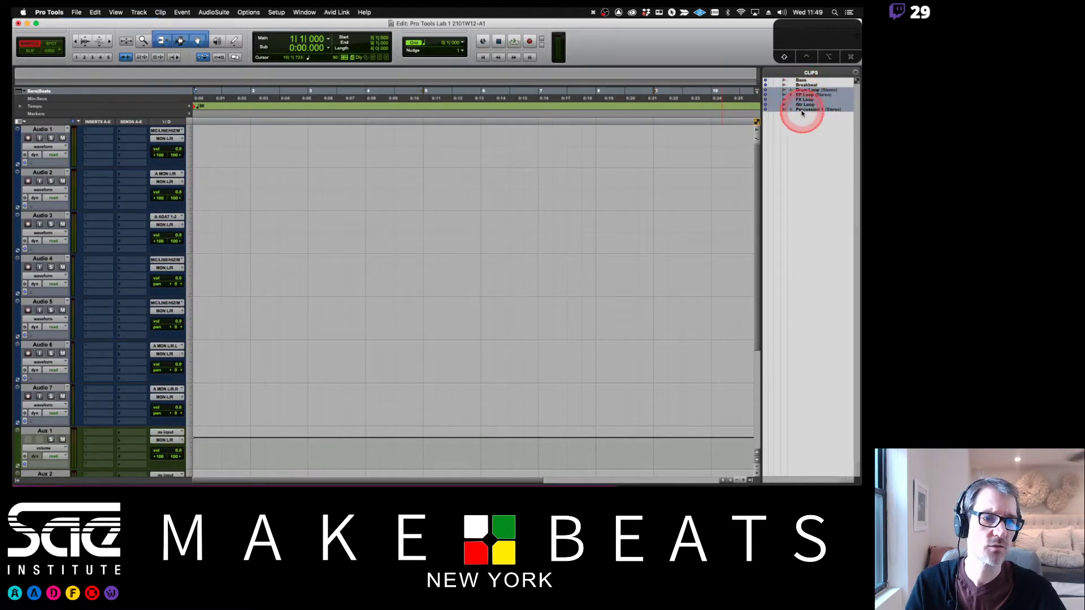
click(804, 116)
Select only the stereo clips Drum Loop, EP Loop and Percussion 1, and return the edit cursor to the session start
click(804, 90)
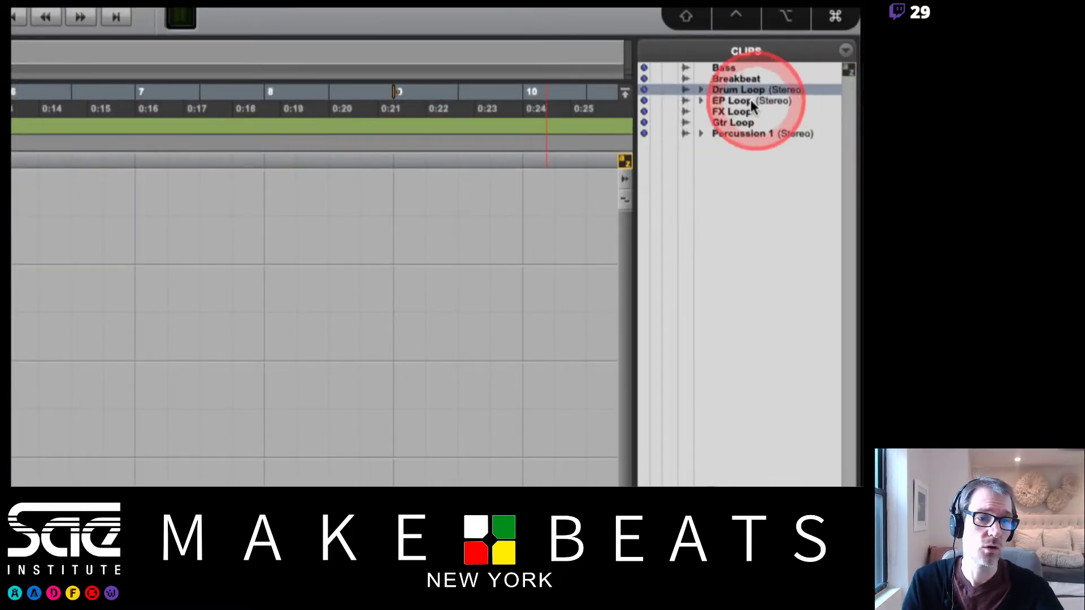
super+click(751, 105)
super+click(730, 132)
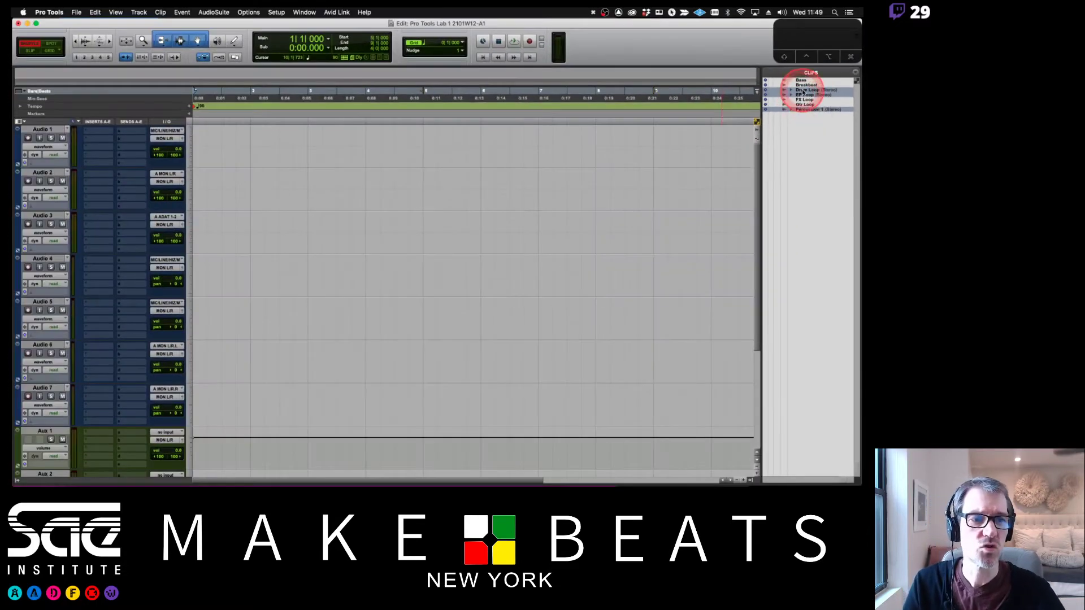
key(Return)
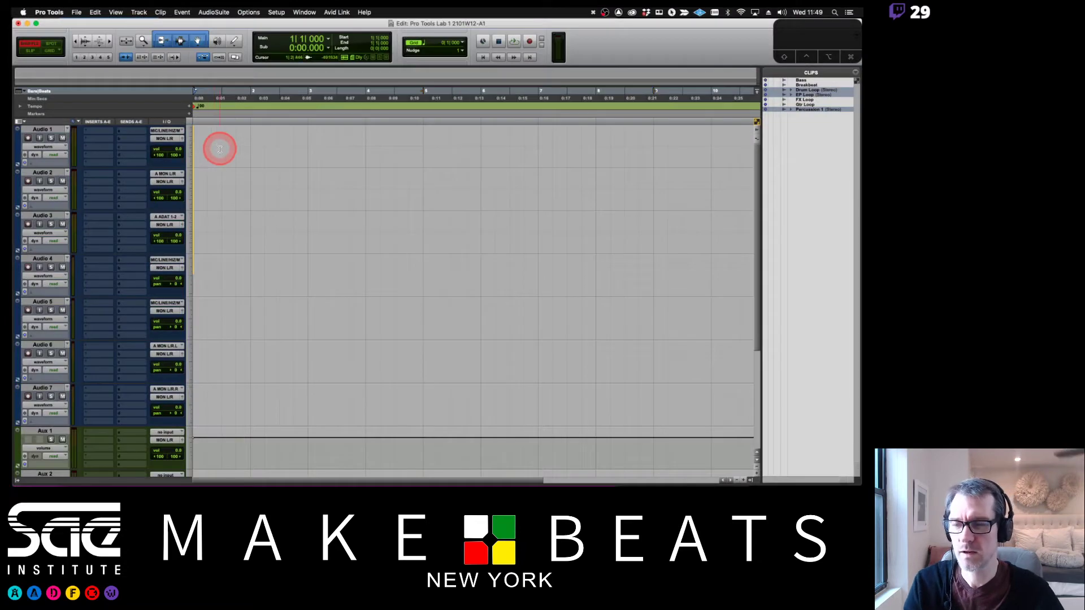
Place the selected Drum Loop, EP Loop and Percussion 1 clips on Audio 1 to 3, starting at 1|1|000
drag(220, 149, 221, 151)
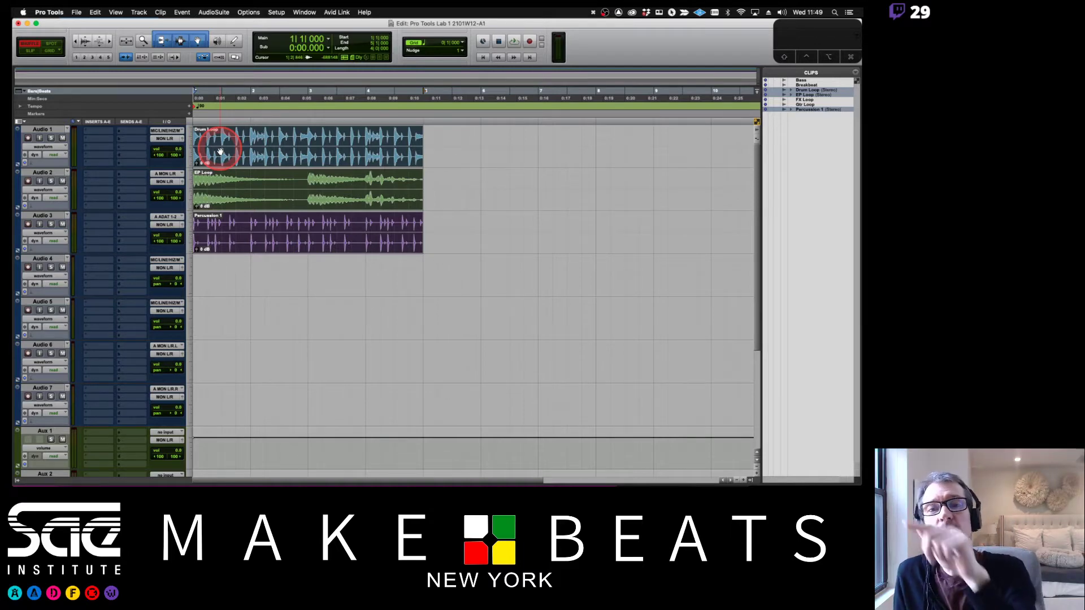
In Grid mode, try placing Bass, Breakbeat, FX Loop and Gtr Loop on Audio 4 to 7 from bar 6, and delete them
click(44, 45)
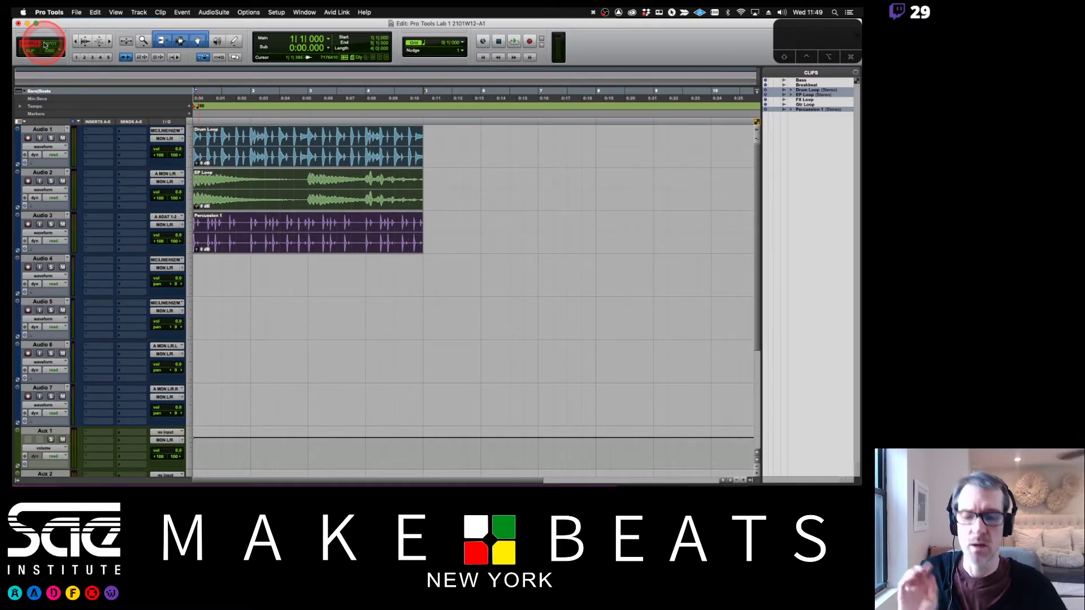
key(F4)
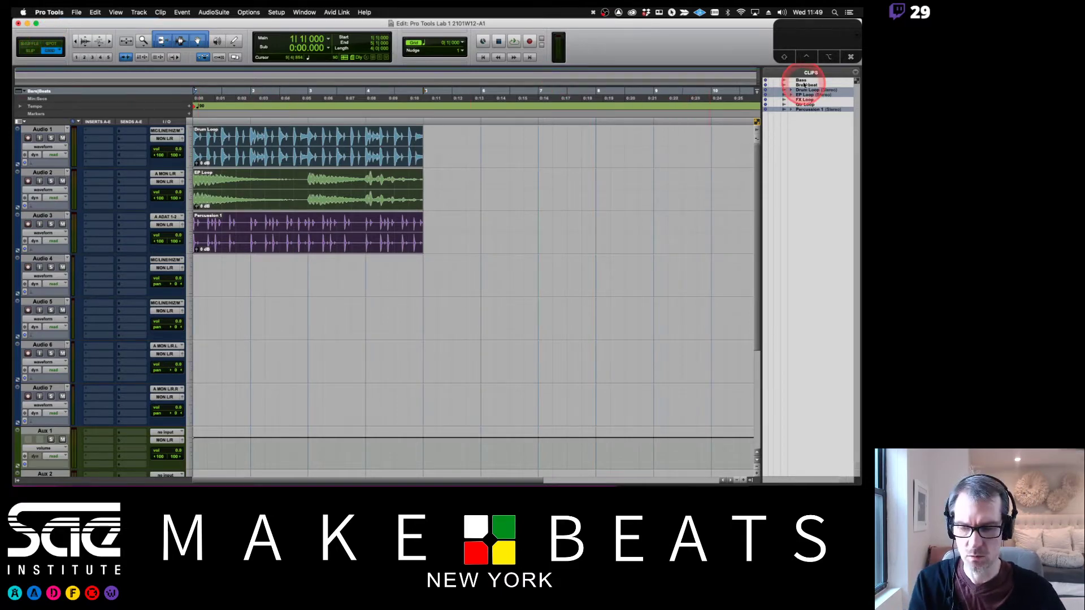
key(super+Tab)
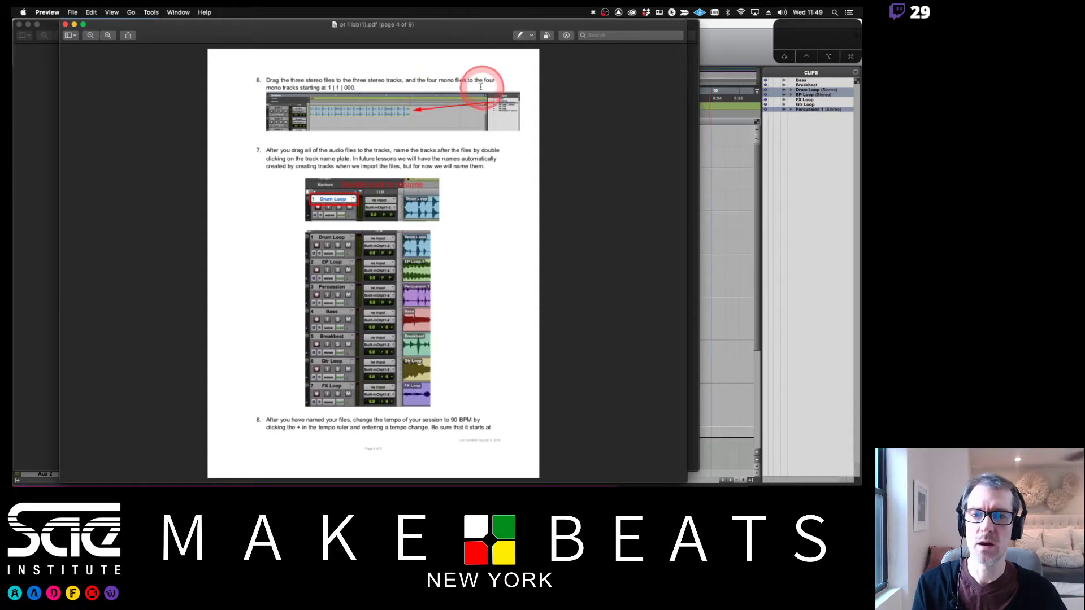
key(super+Tab)
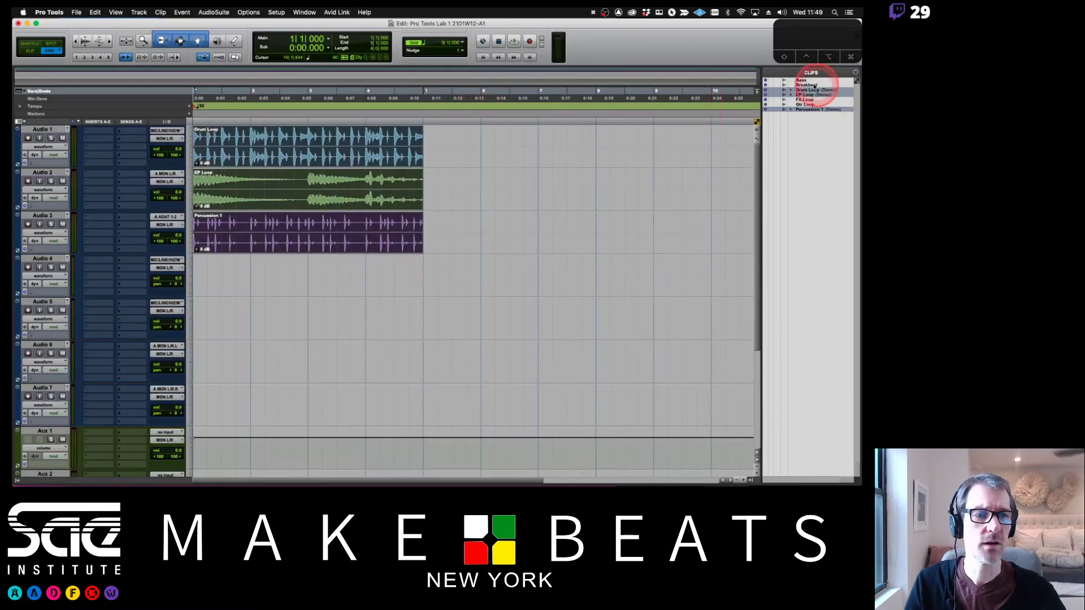
drag(799, 88, 477, 269)
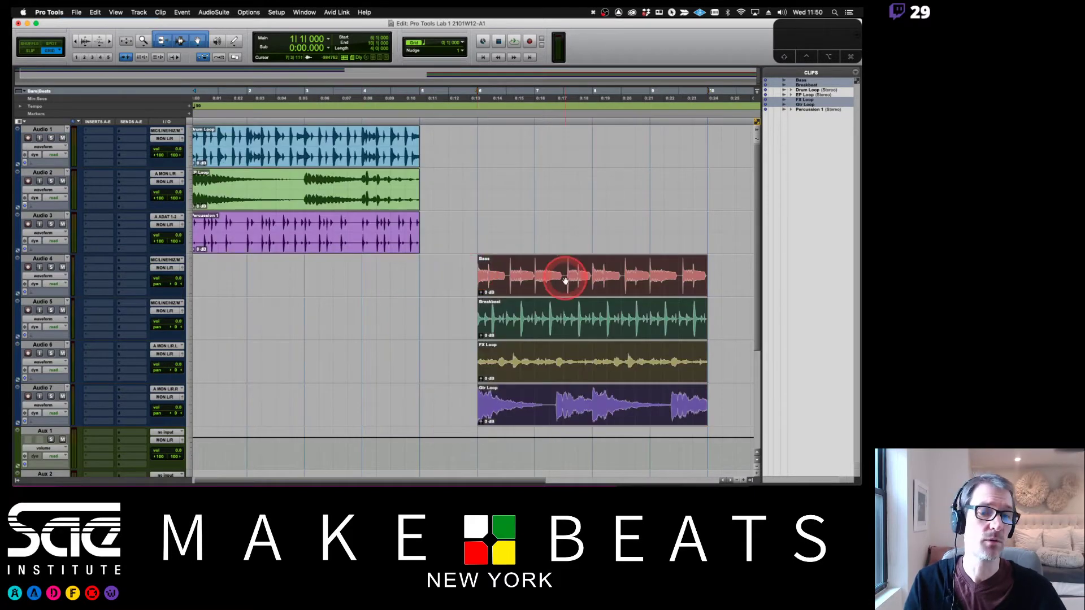
key(BackSpace)
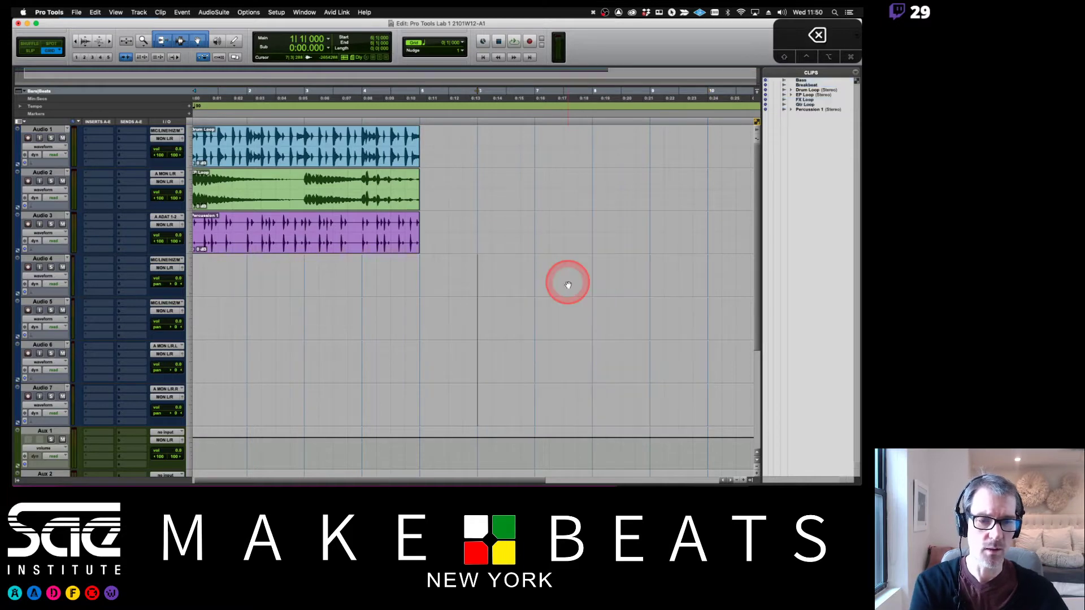
Try placing the four mono clips on Audio 4 to 7 at the session start in Grid mode, and delete them
drag(809, 84, 194, 294)
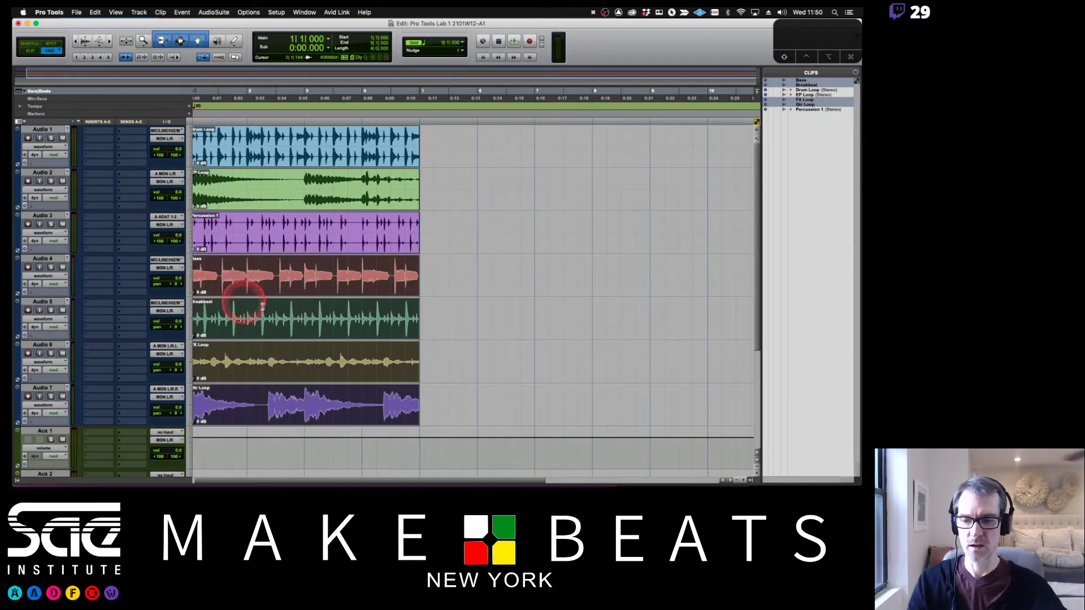
click(299, 300)
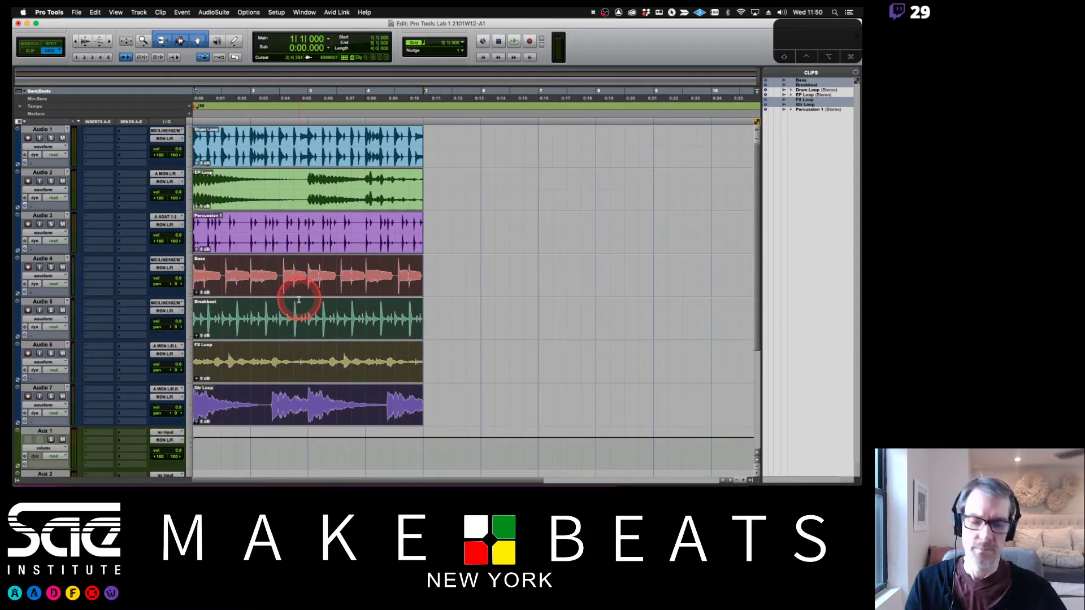
key(BackSpace)
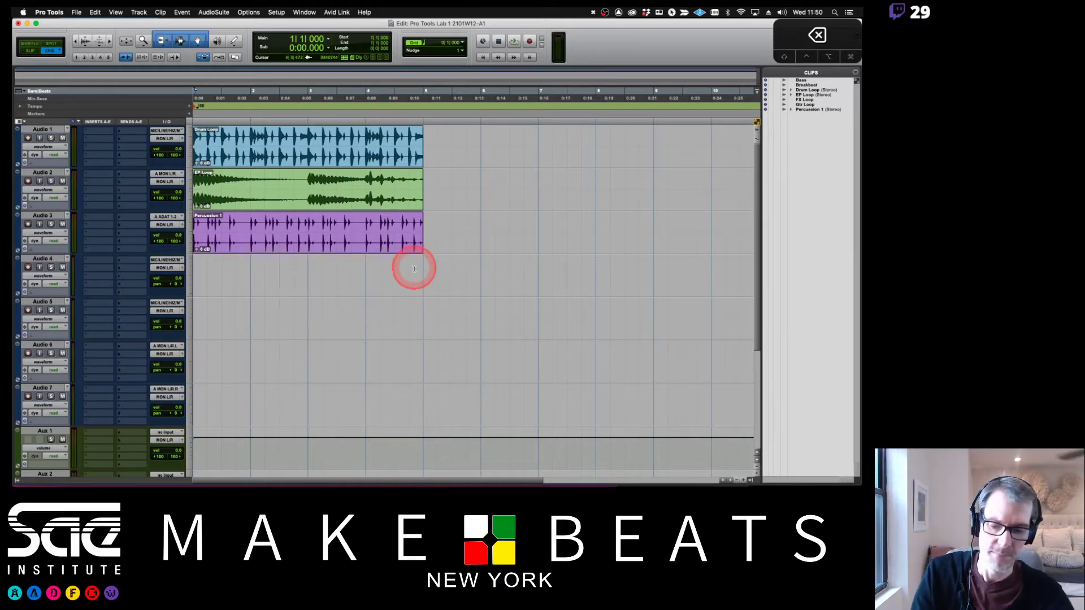
Return to Shuffle mode, try placing the four mono clips on Audio 4 to 7, and delete them
key(F1)
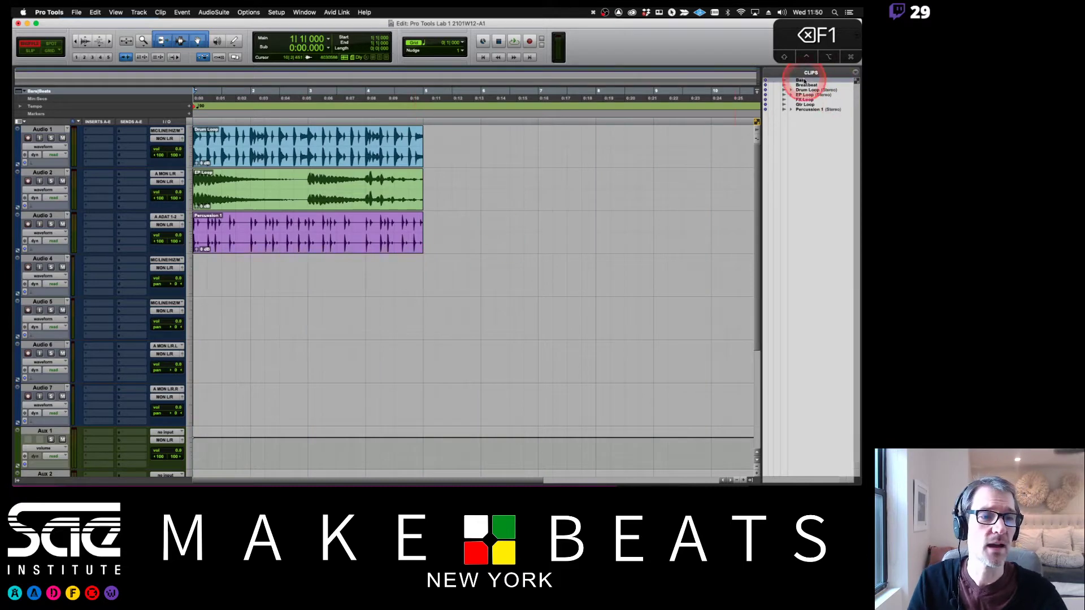
mouse_move(806, 85)
mouse_down()
mouse_move(806, 104)
mouse_move(802, 82)
mouse_up()
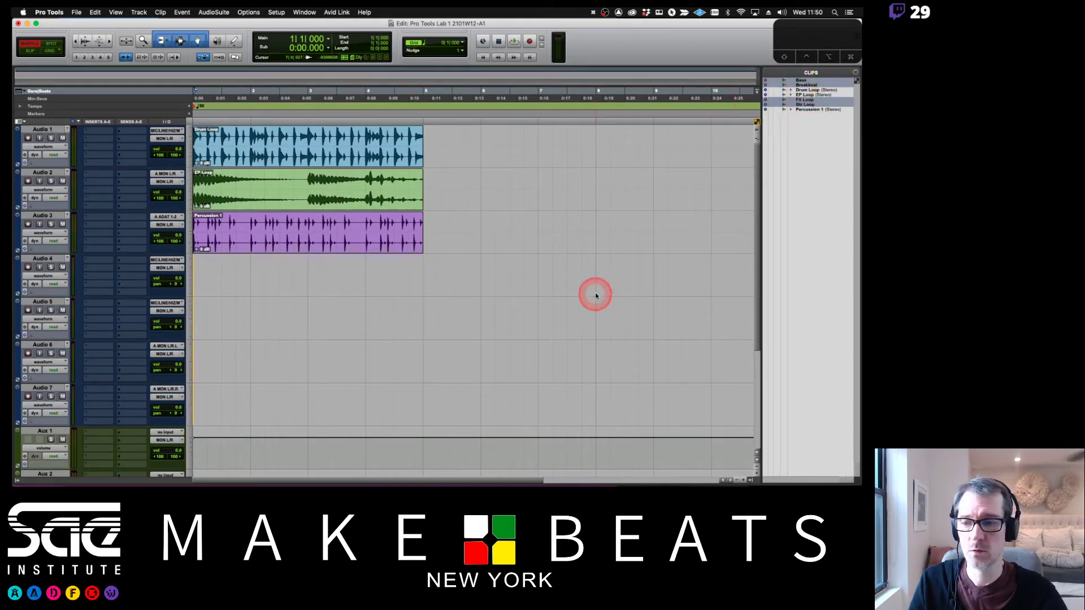
drag(595, 296, 598, 290)
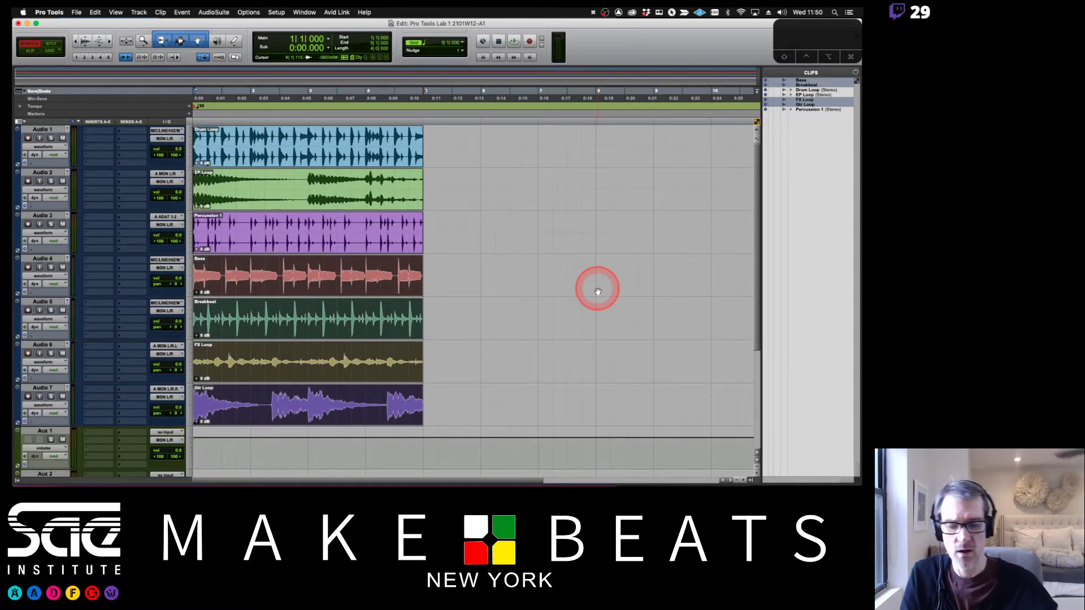
key(BackSpace)
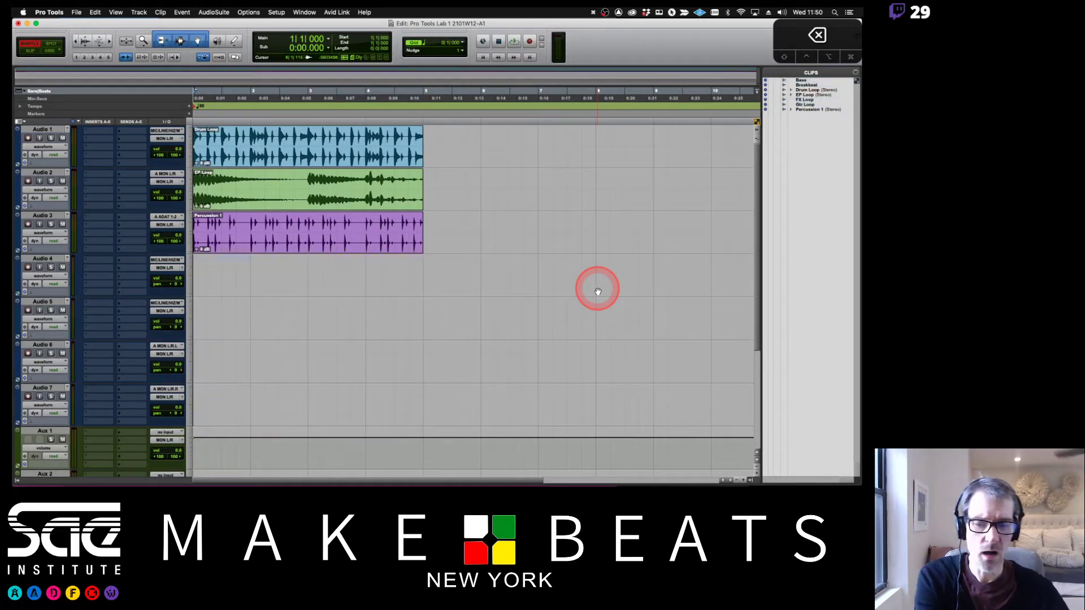
Reselect Bass, Breakbeat, FX Loop and Gtr Loop and place them in Shuffle mode on Audio 4 to 7 from 1|1|000
super+click(805, 100)
super+click(810, 104)
super+click(803, 85)
key(super+bracketleft)
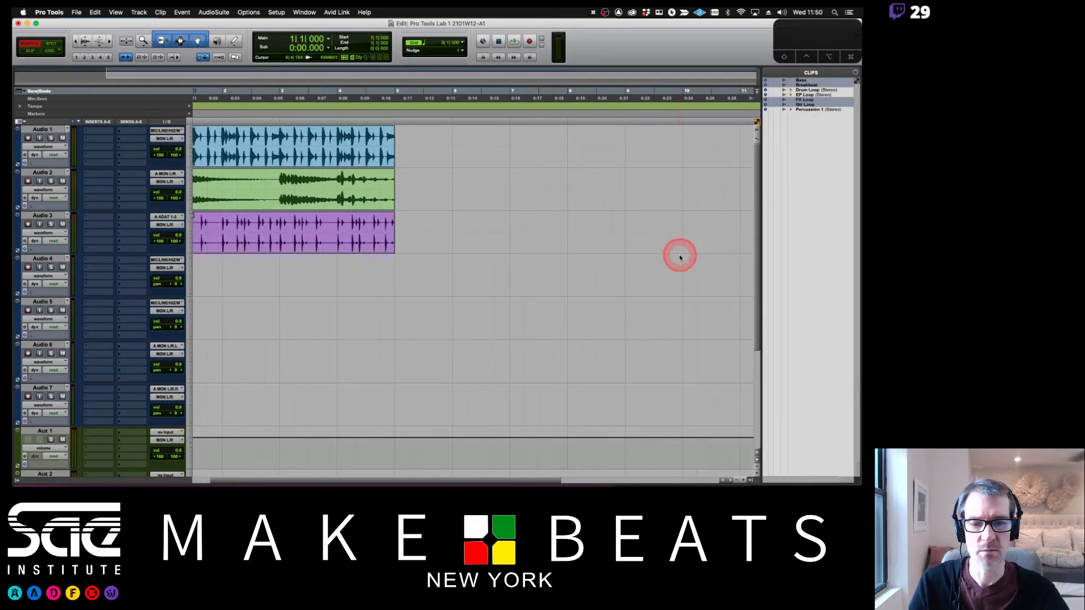
key(super+bracketright)
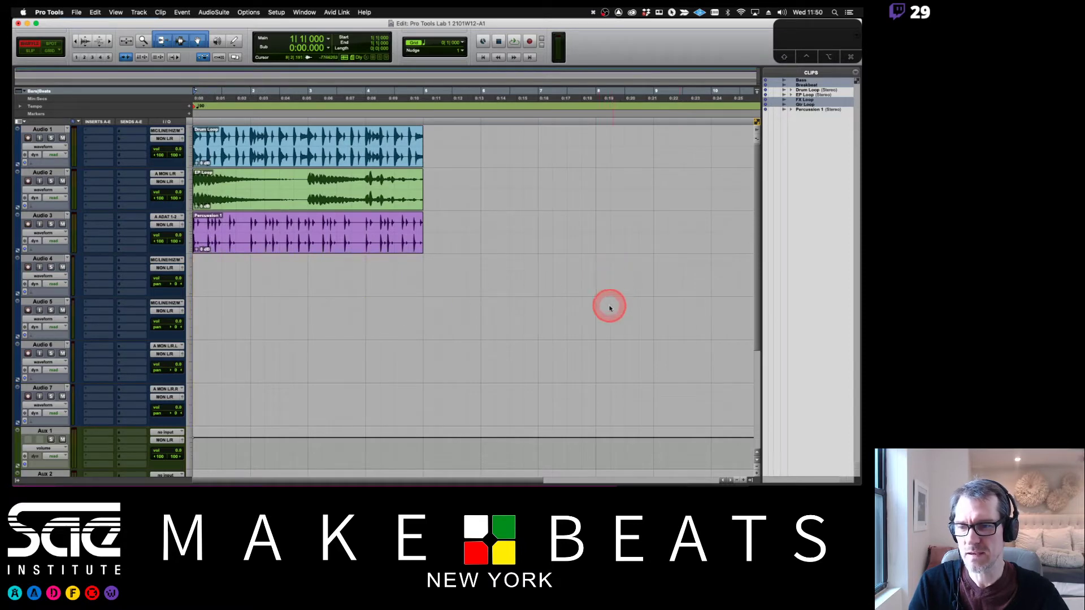
key(Tab)
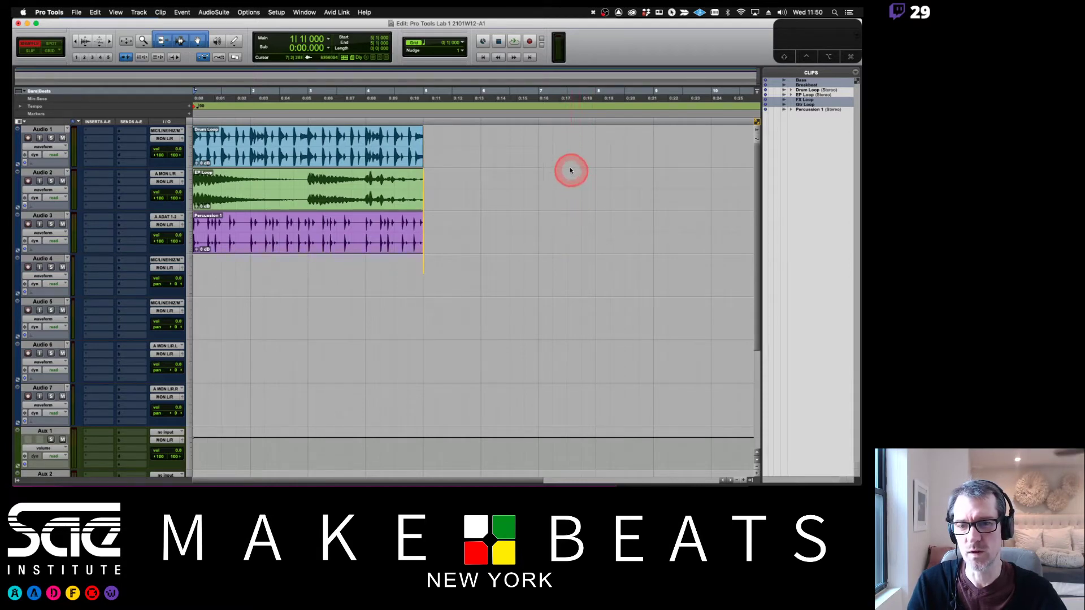
key(Return)
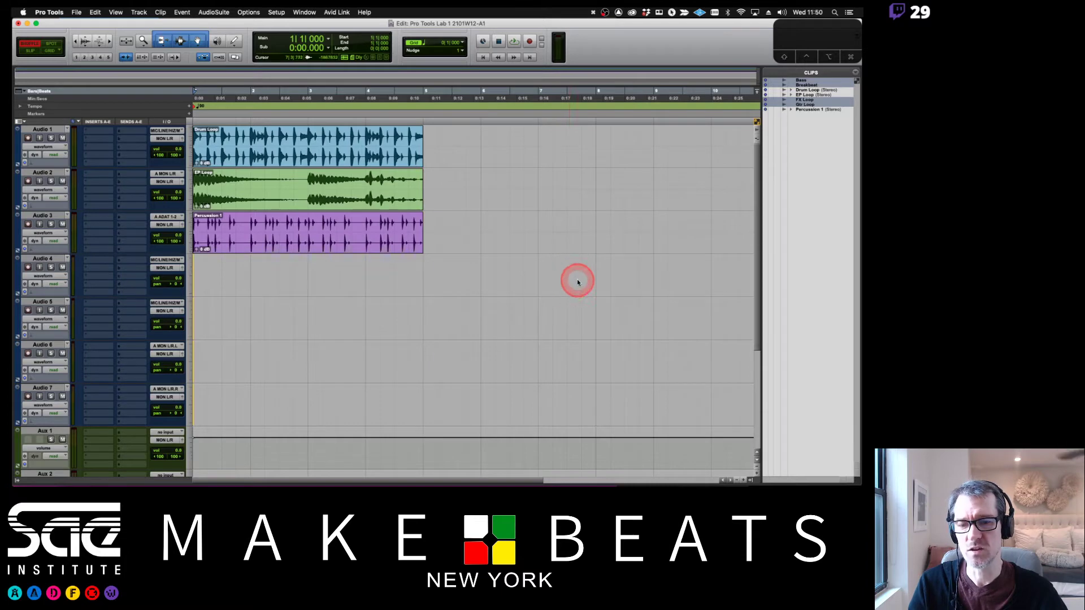
drag(576, 282, 576, 284)
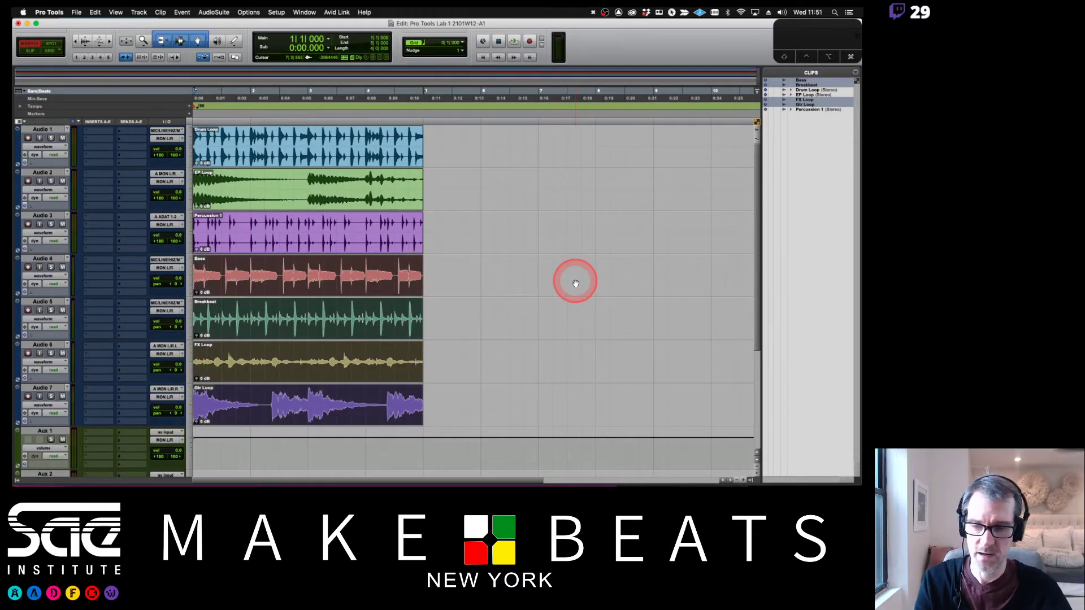
Check the track naming instructions in the lab PDF, and name Audio 1 Dr Lp and Audio 2 EP Lp in Pro Tools
key(super+Tab)
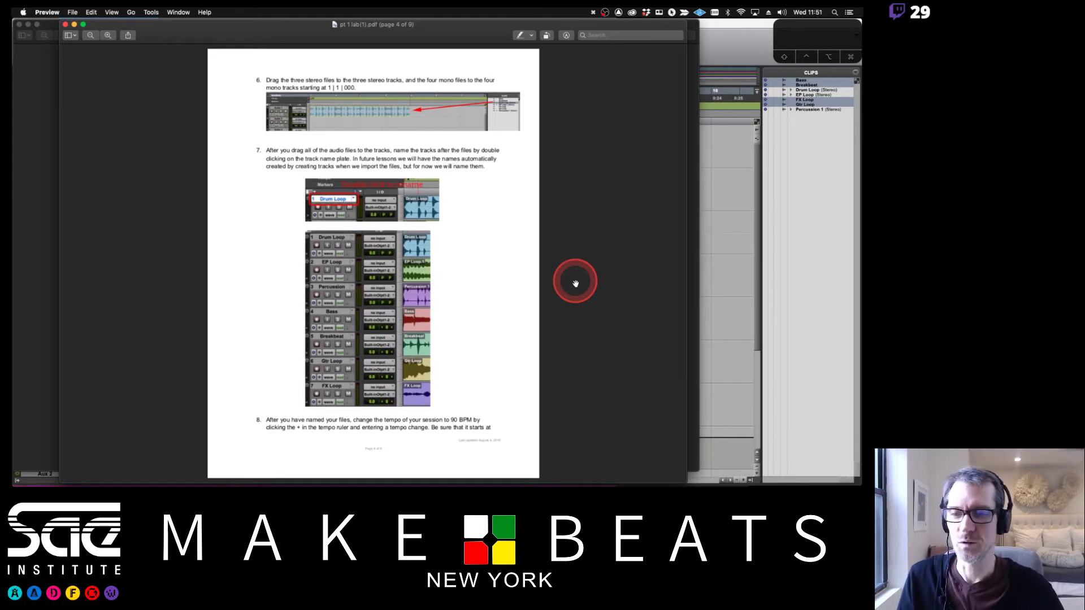
drag(576, 283, 545, 277)
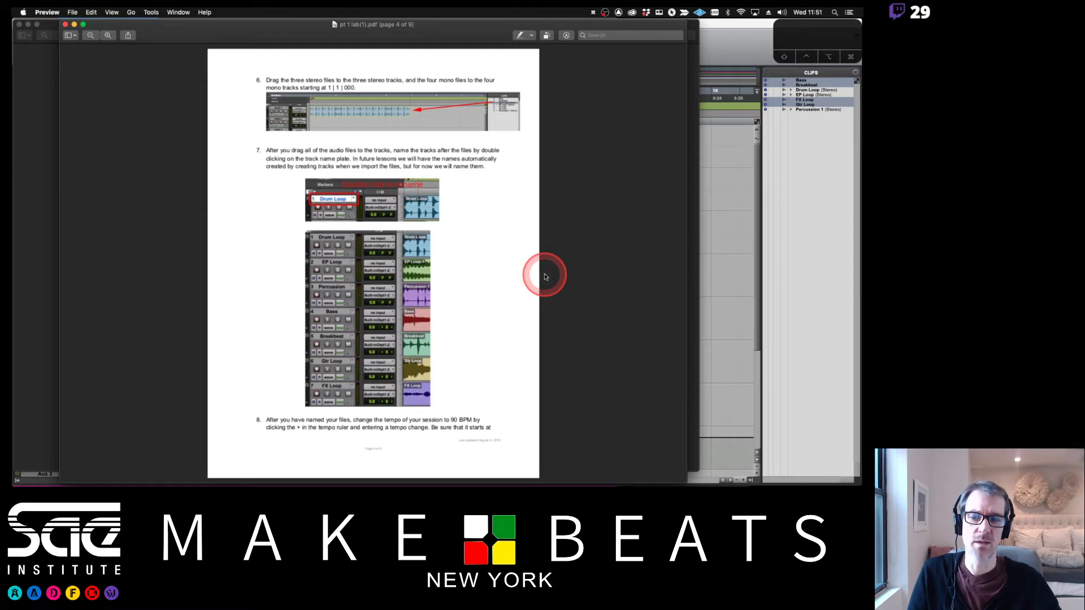
click(731, 44)
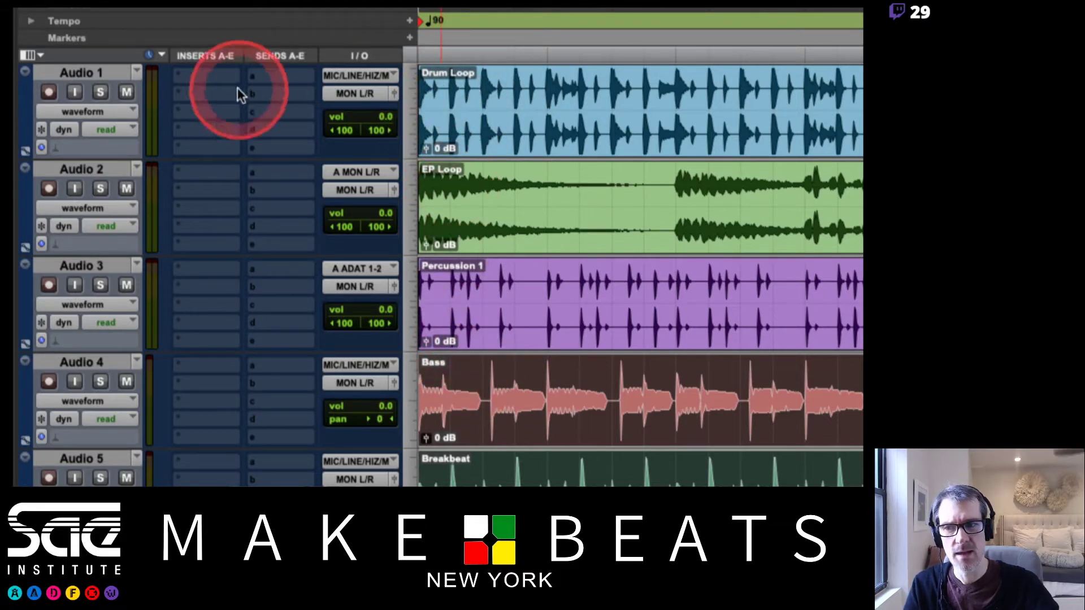
double_click(89, 72)
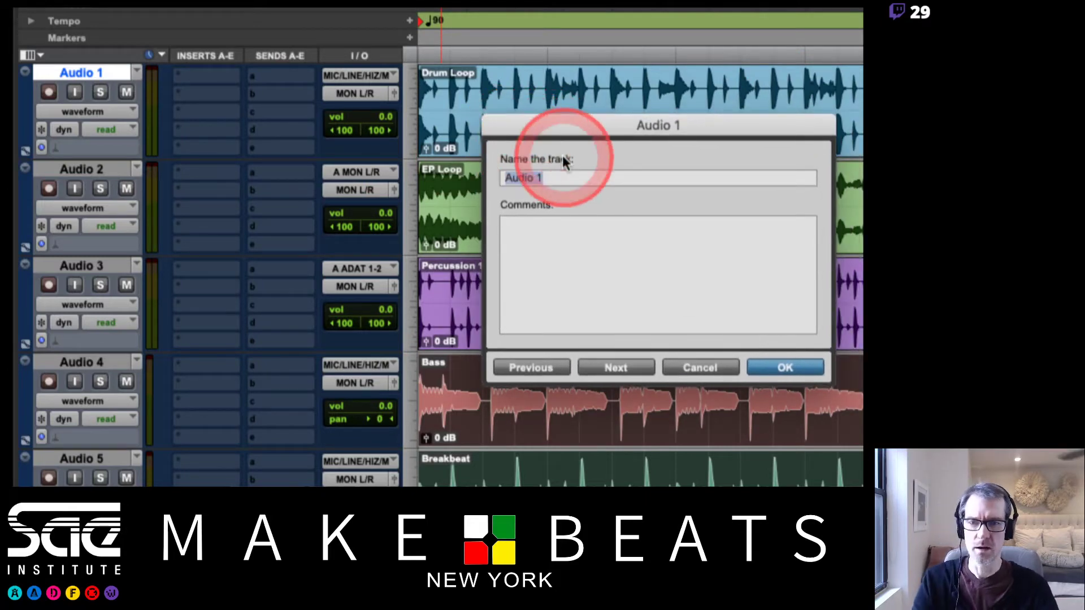
text(Dr Lp)
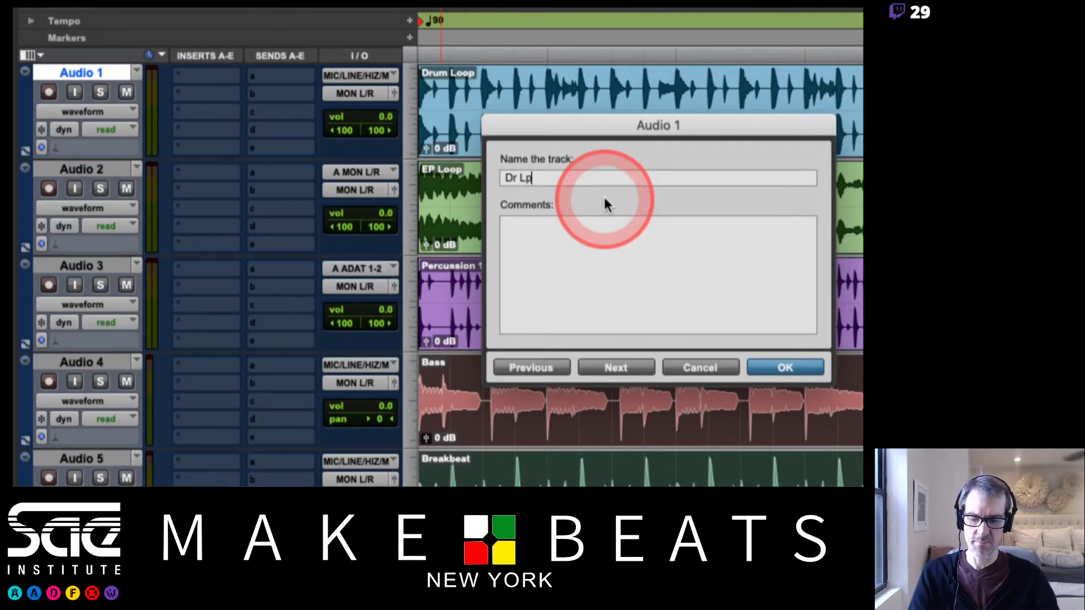
key(super+Right)
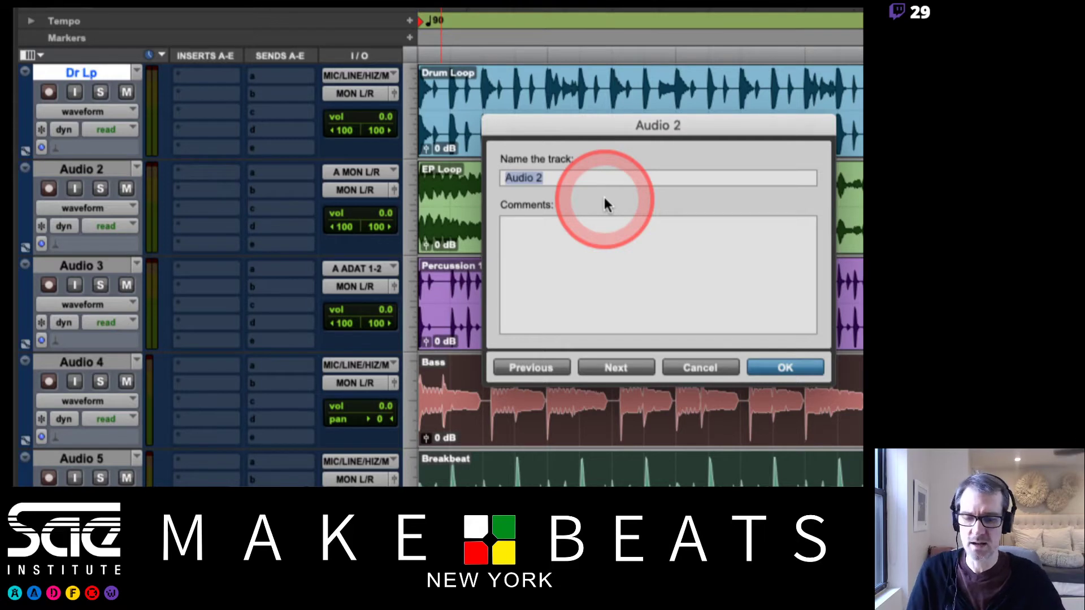
text(EP Lp)
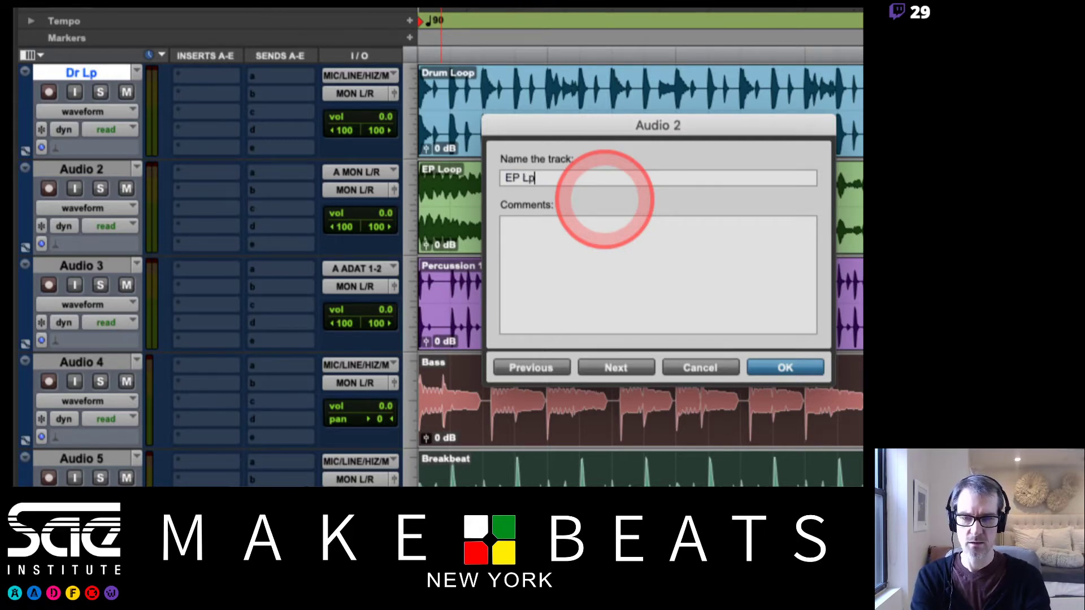
Rename Audio 3 as Perc Lp and Audio 4 as Bass
key(super+Right)
text(Perc Lp 1)
key(BackSpace)
key(BackSpace)
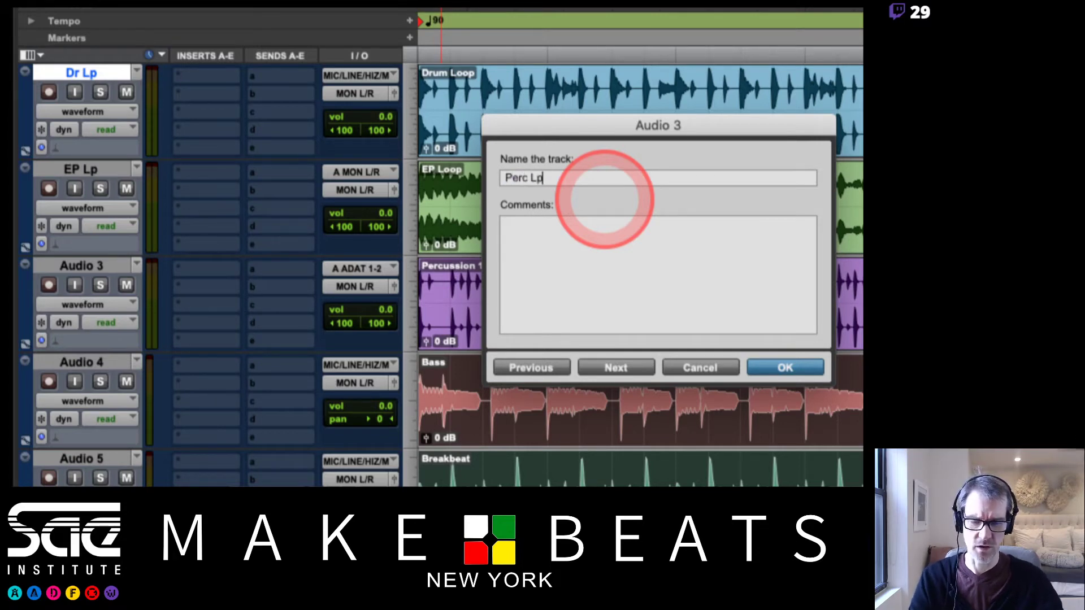
key(super+Right)
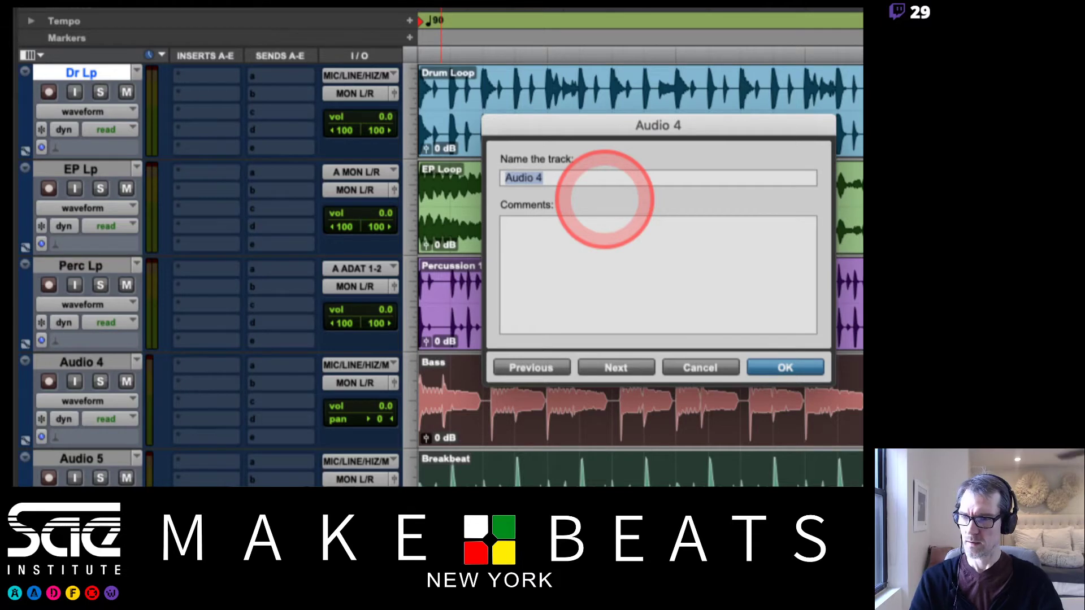
text(Bass)
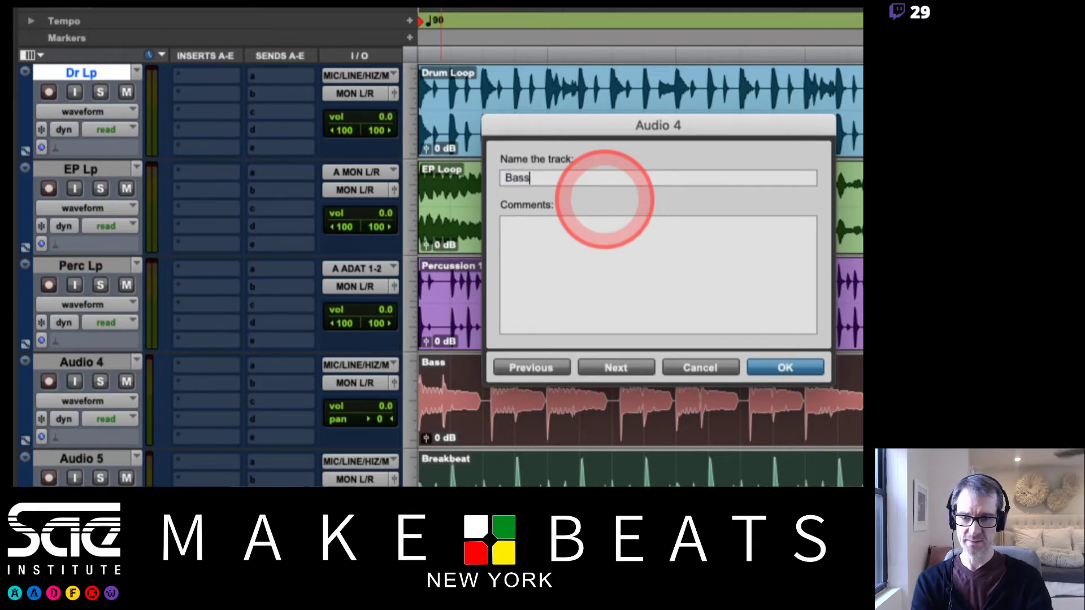
Rename Audio 5 as Break Bt and close the track naming dialog
key(super+Right)
text(Br)
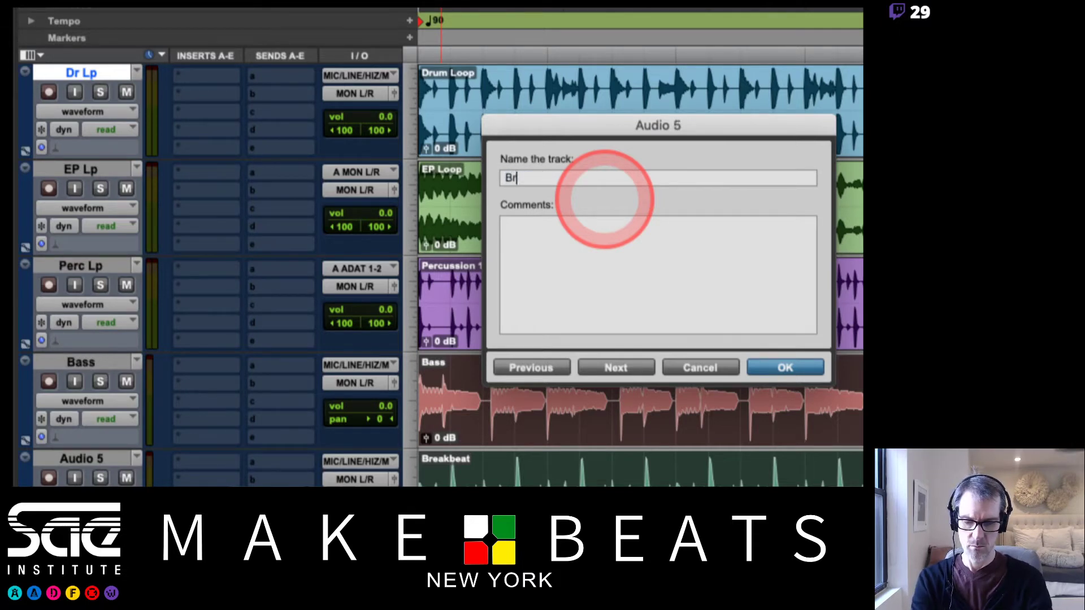
text(eak Bt)
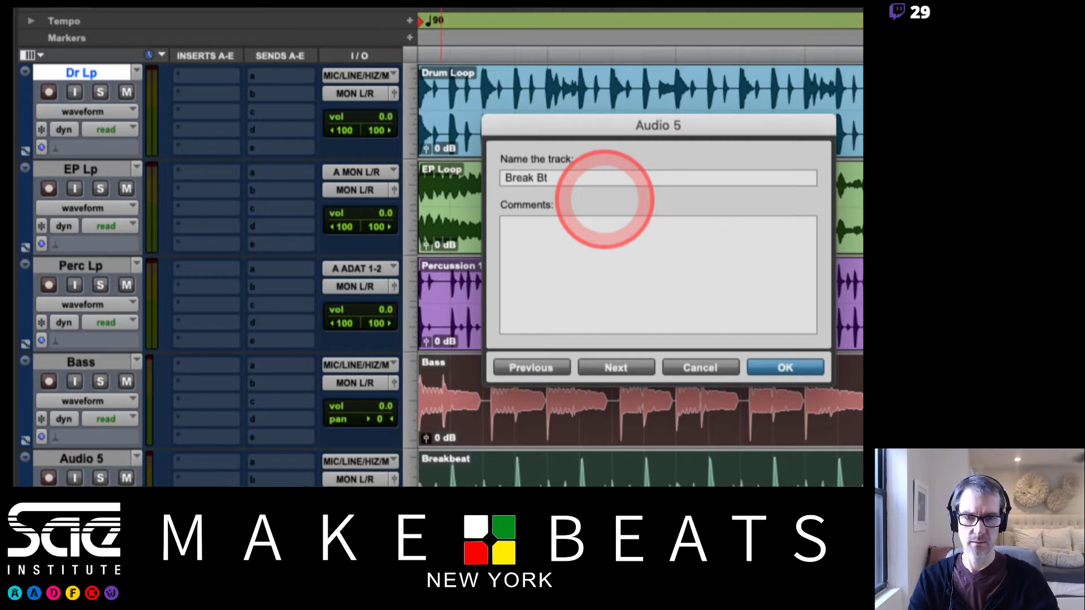
key(Return)
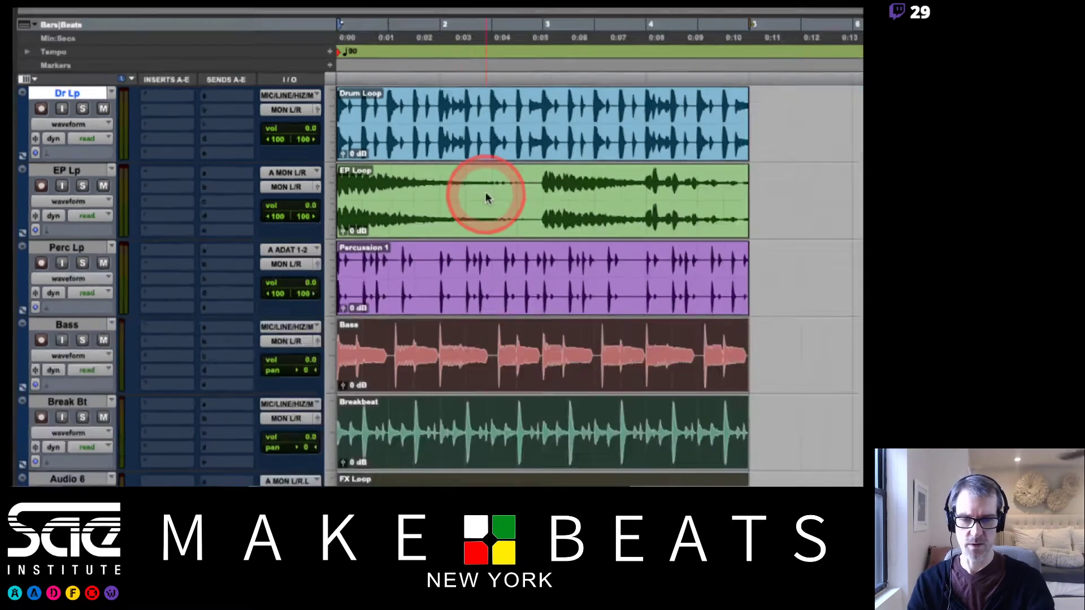
Rename Audio 6 as FX Lp and open the name of Audio 7 for editing
scroll(356, 294, down, 4)
scroll(355, 293, up, 4)
scroll(355, 293, down, 4)
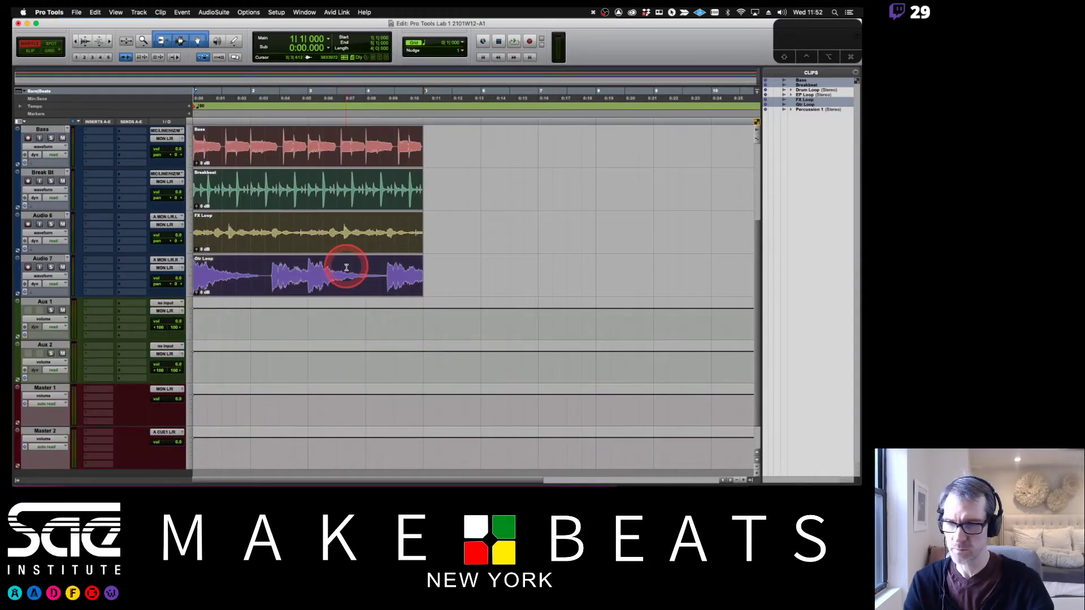
click(50, 217)
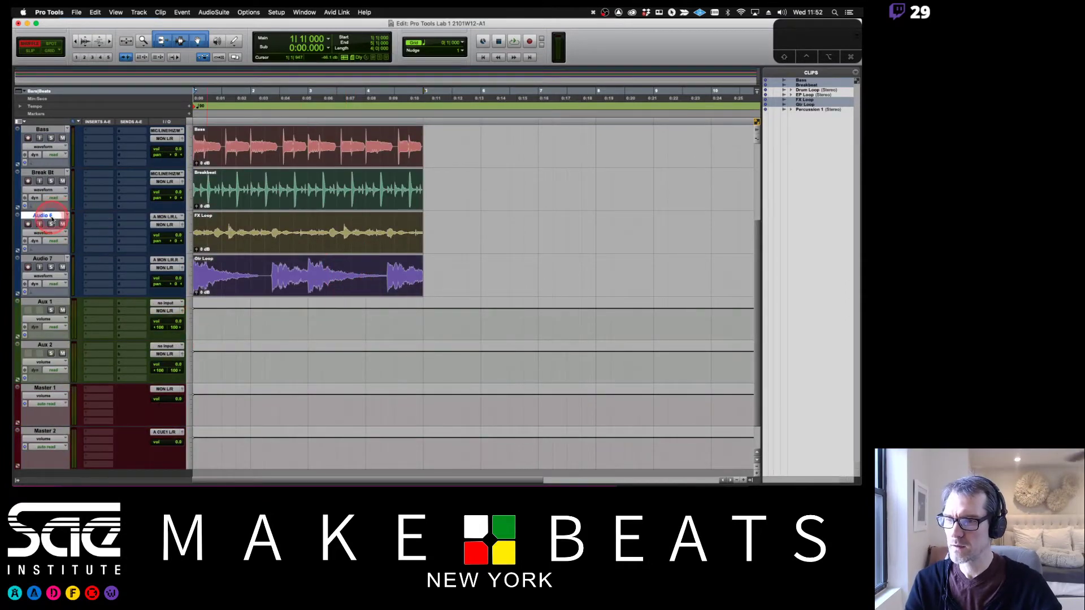
double_click(50, 217)
text(FX Lp)
key(super+Right)
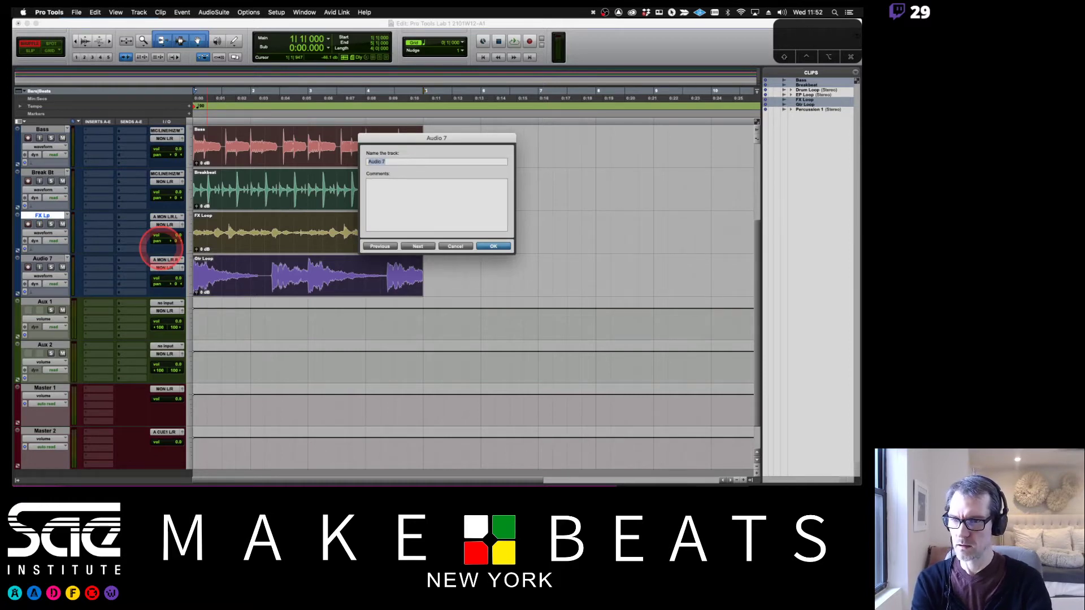
Name the Audio 7 track Gtr Lp and close the track naming dialog
text(Gtr Lp)
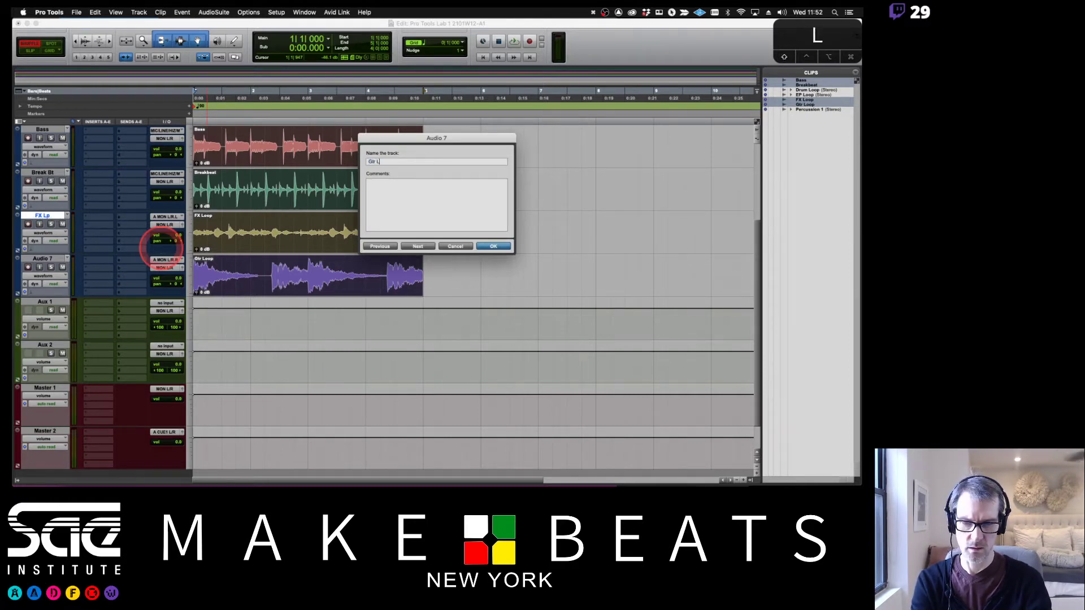
key(Return)
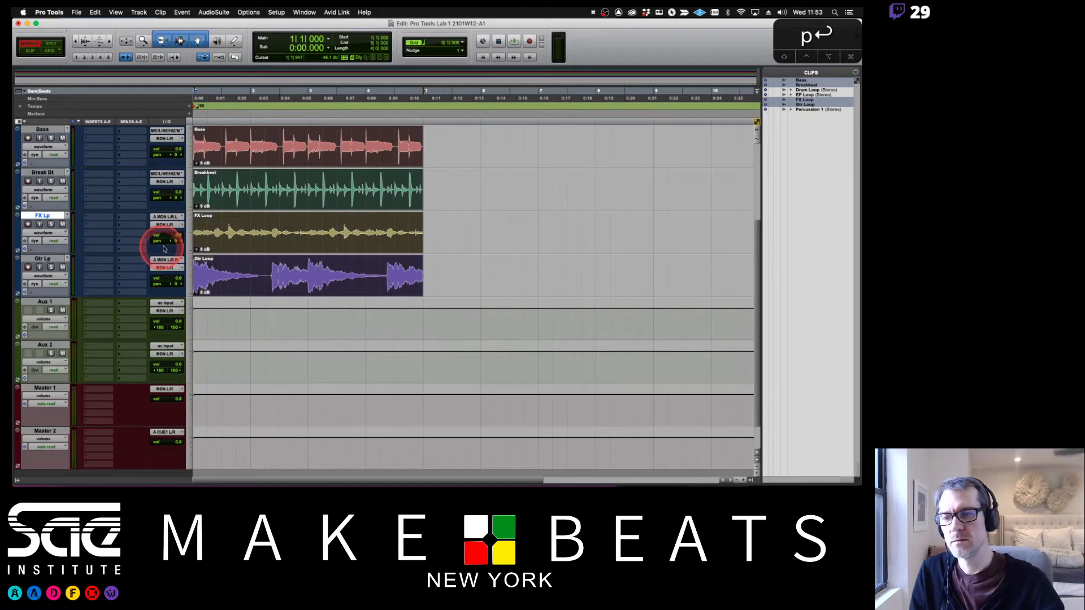
scroll(261, 261, up, 3)
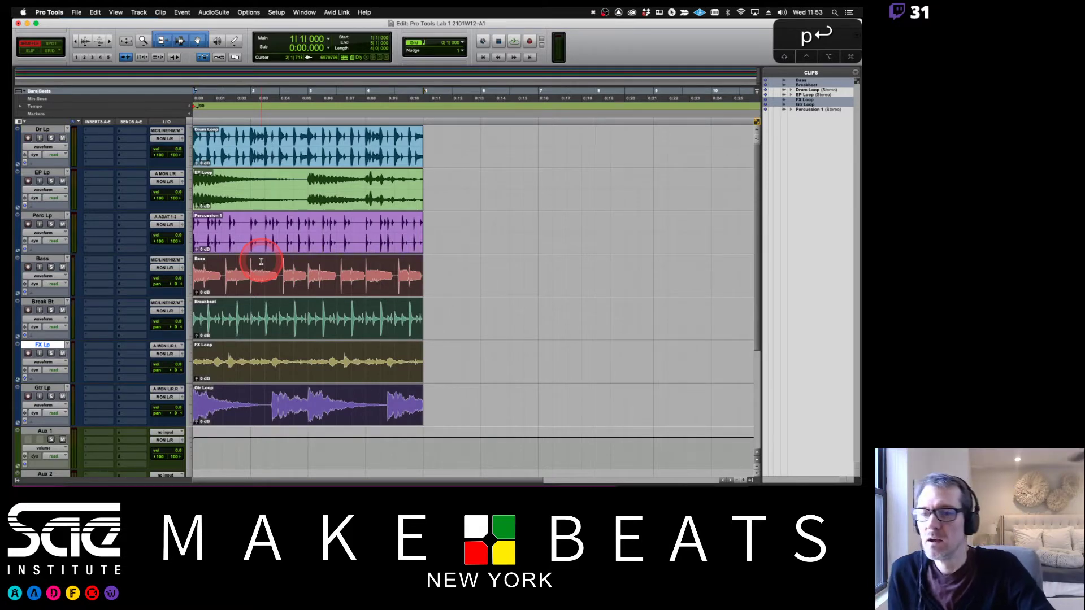
Check the tempo instruction in the lab PDF, and inspect the tempo event at the start of the session in Pro Tools
key(super+Tab)
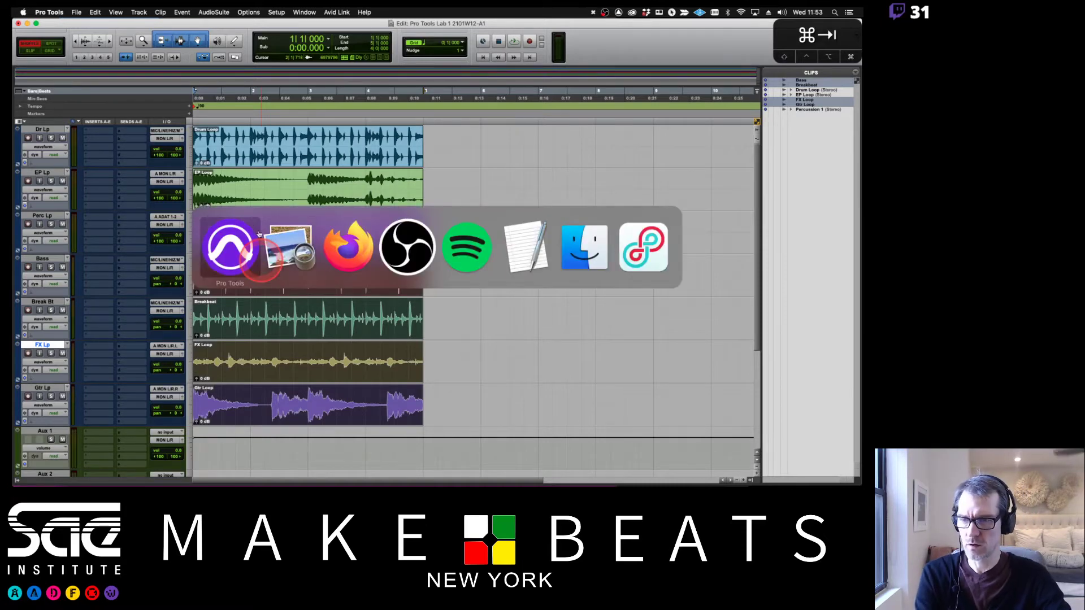
click(290, 247)
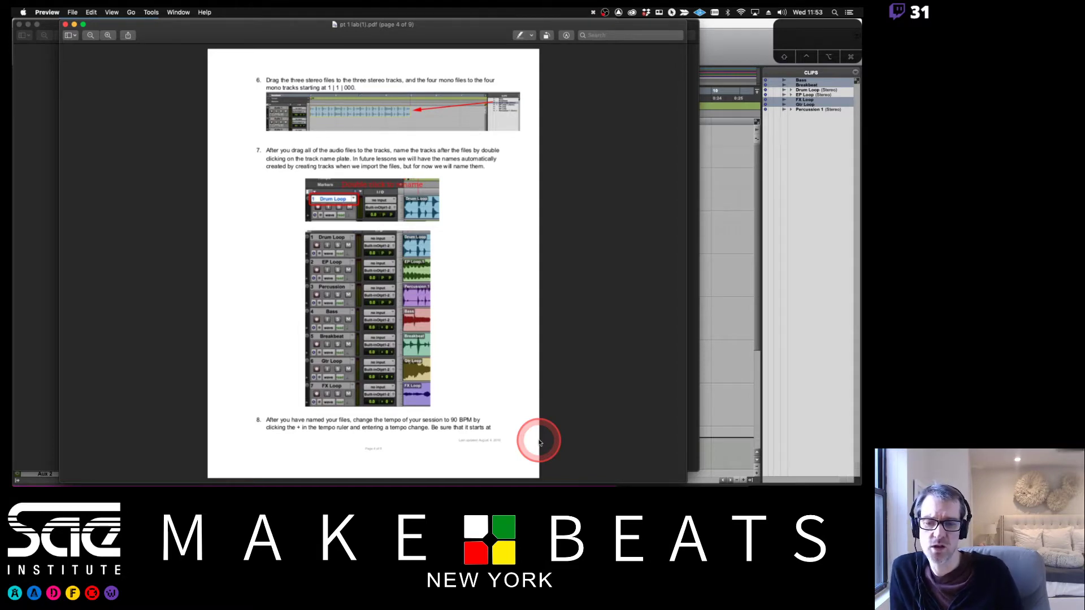
key(Down)
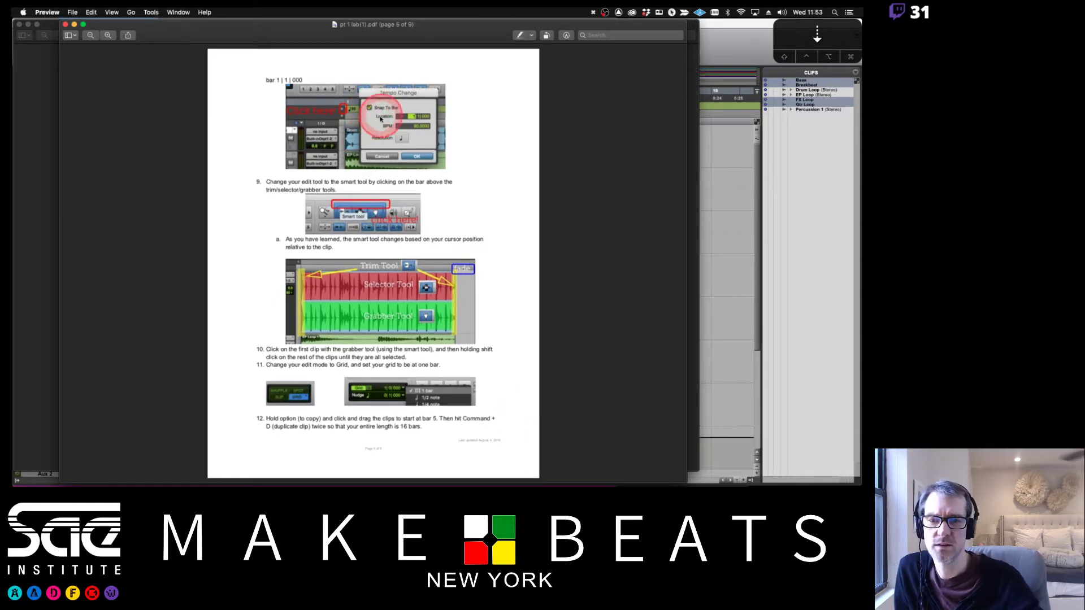
click(737, 28)
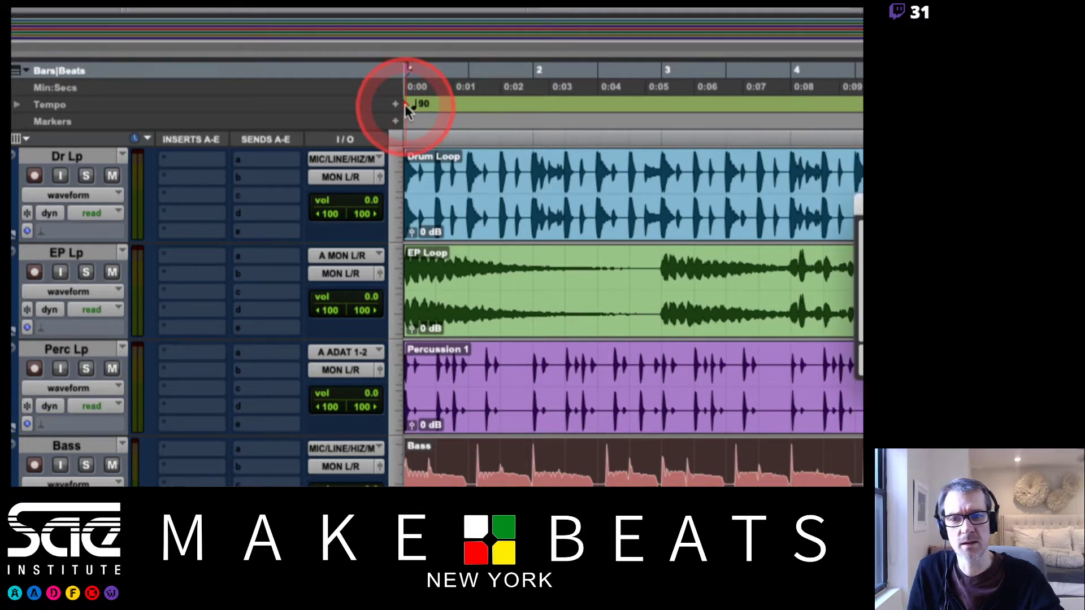
double_click(410, 108)
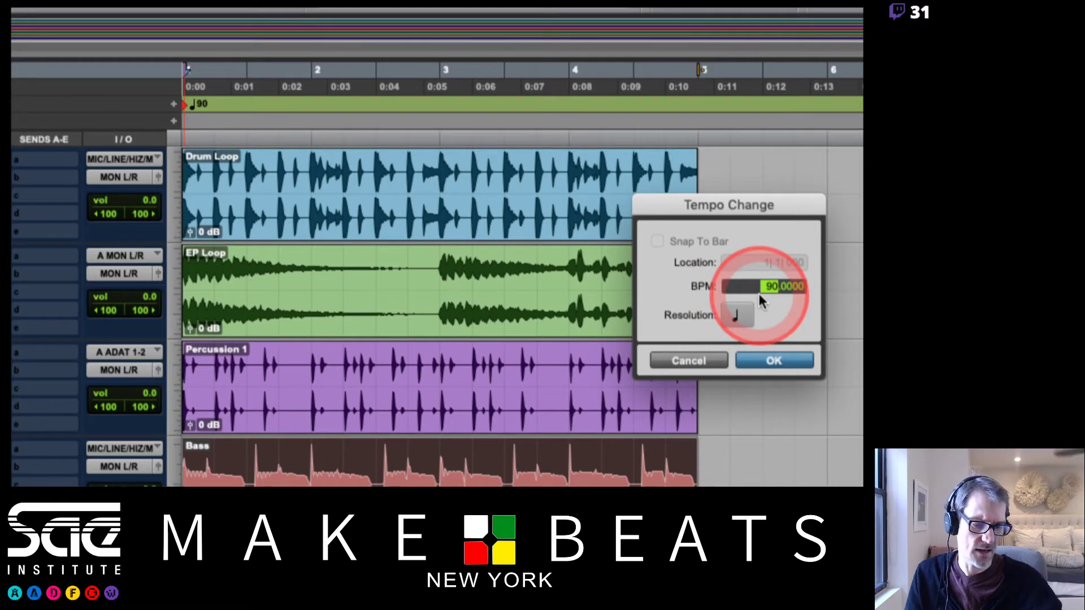
key(Return)
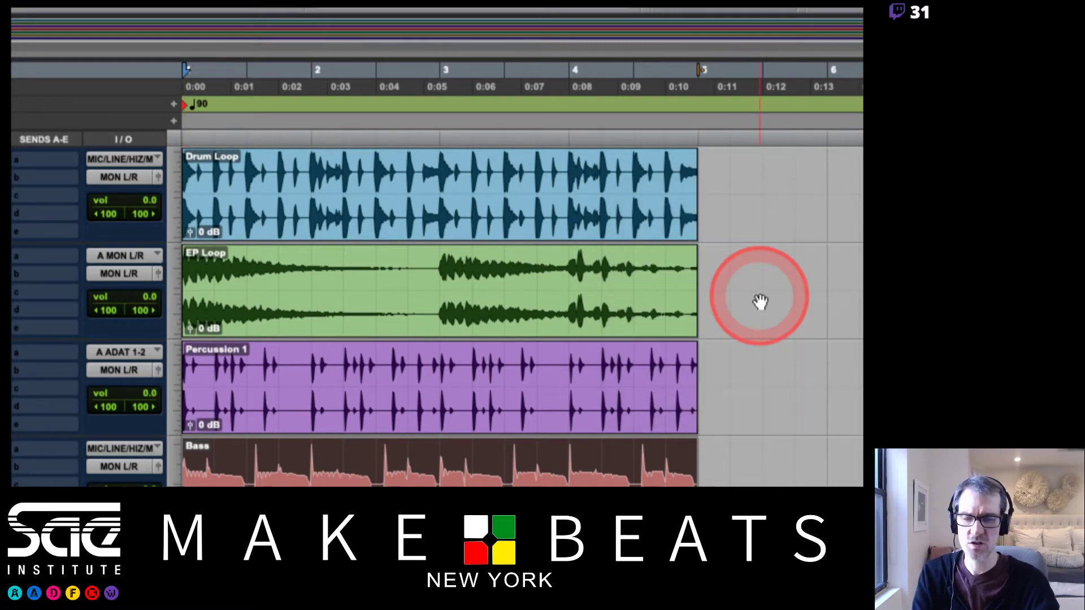
Try a tempo of 120 BPM at the start of the session, and restore it to 90 BPM
double_click(190, 104)
text(120)
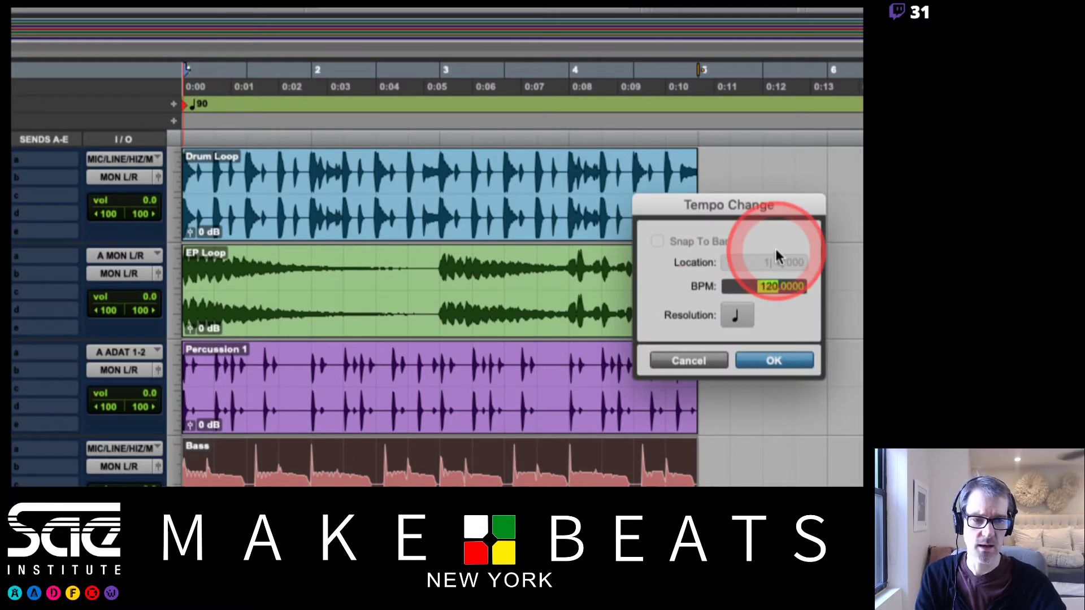
key(Return)
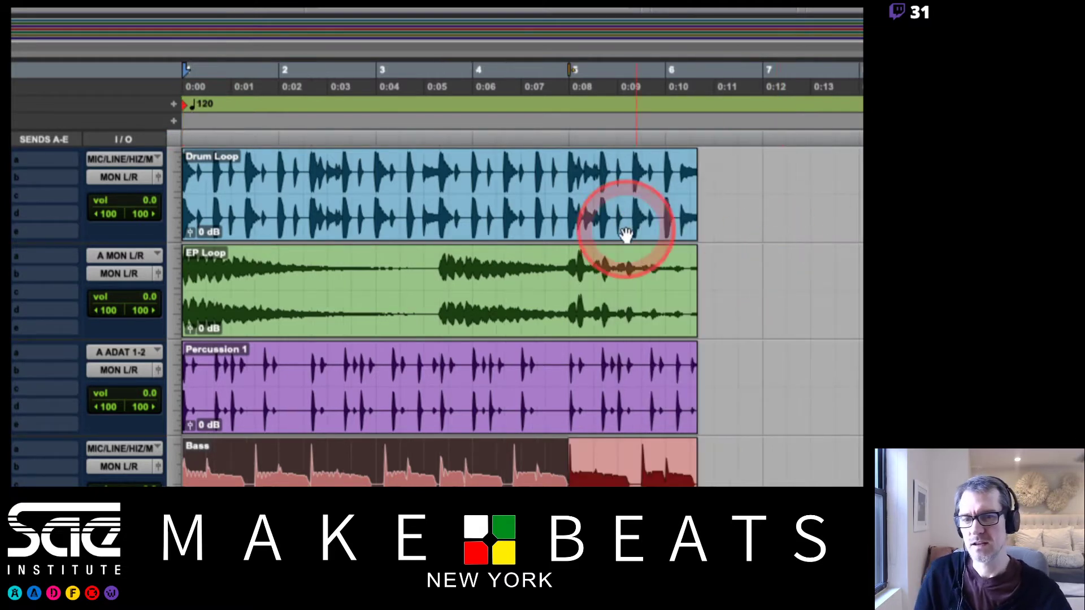
double_click(190, 104)
text(90)
key(Return)
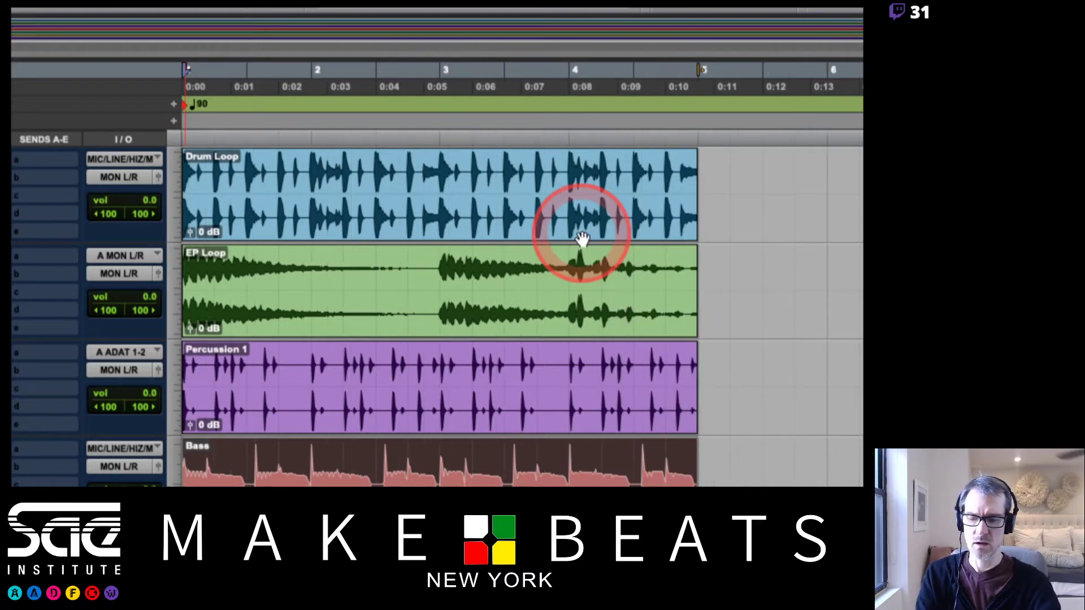
Review the Tools page with the Smart Tool clip layout in 03 PT Intro-Review.pdf, and reread steps 9 to 12 in the lab PDF
key(super+Tab)
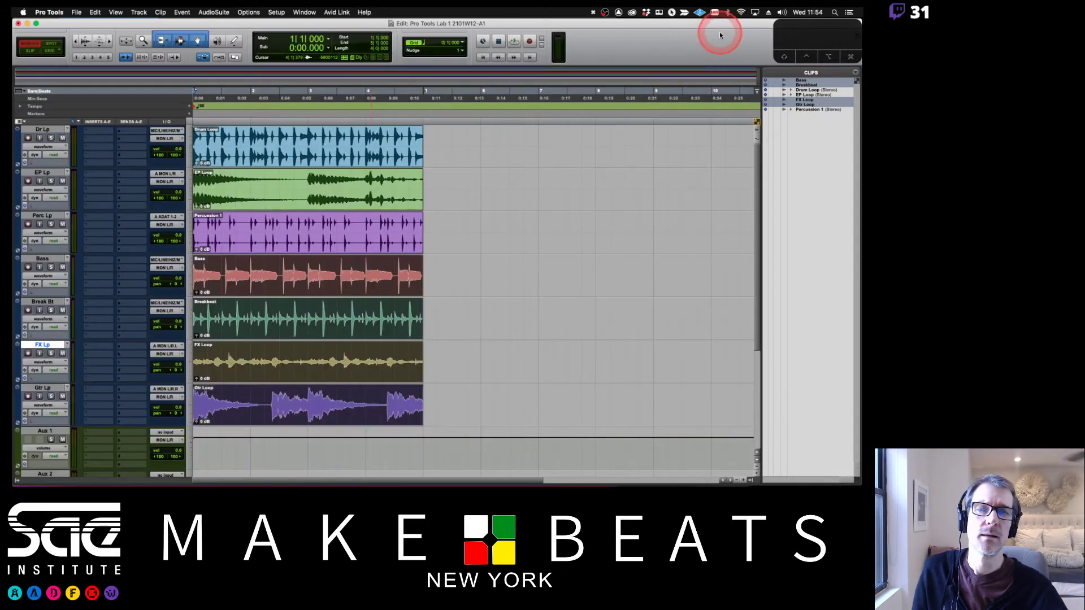
click(722, 29)
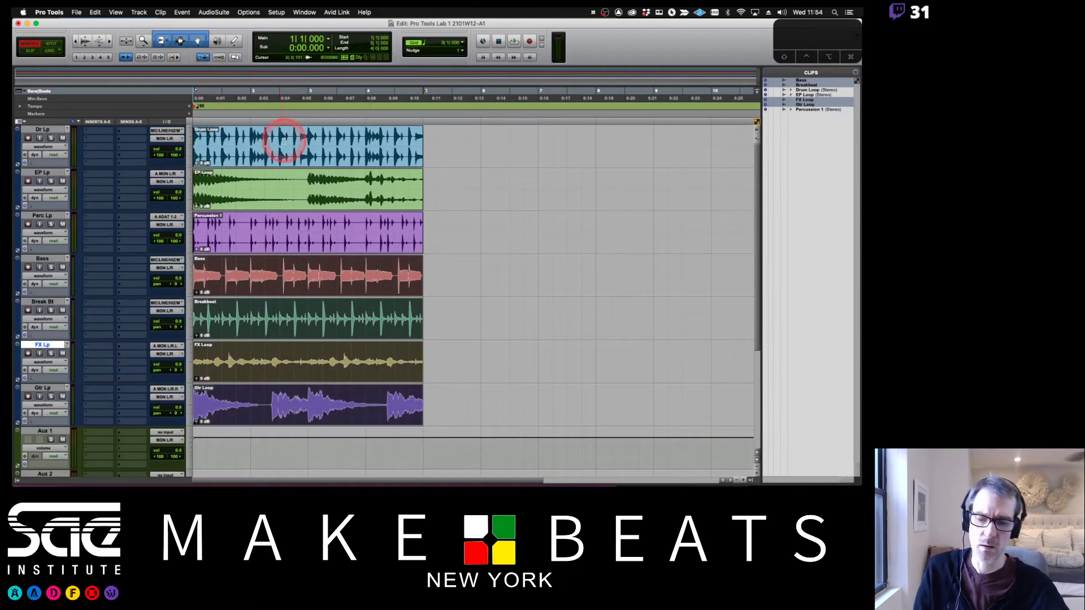
key(super+Tab)
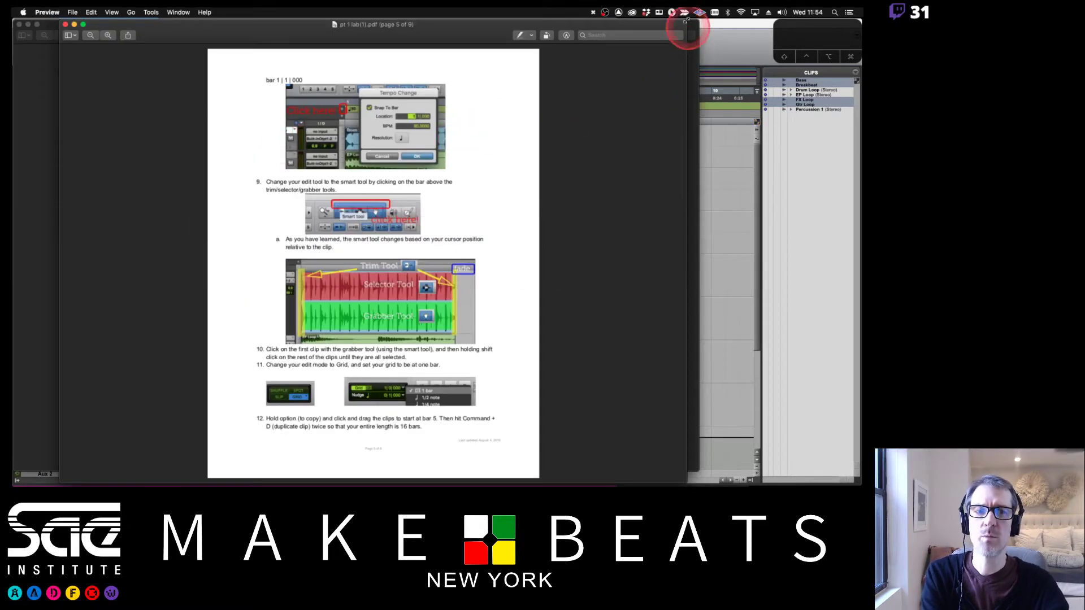
click(694, 23)
scroll(540, 207, up, 10)
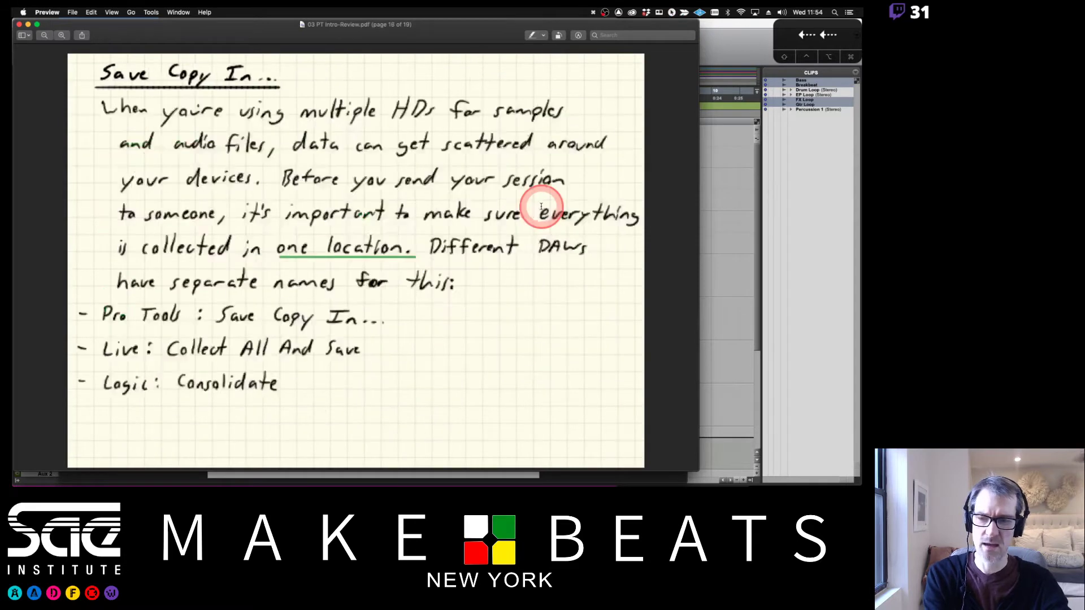
key(Left)
key(Left)
key(Left)
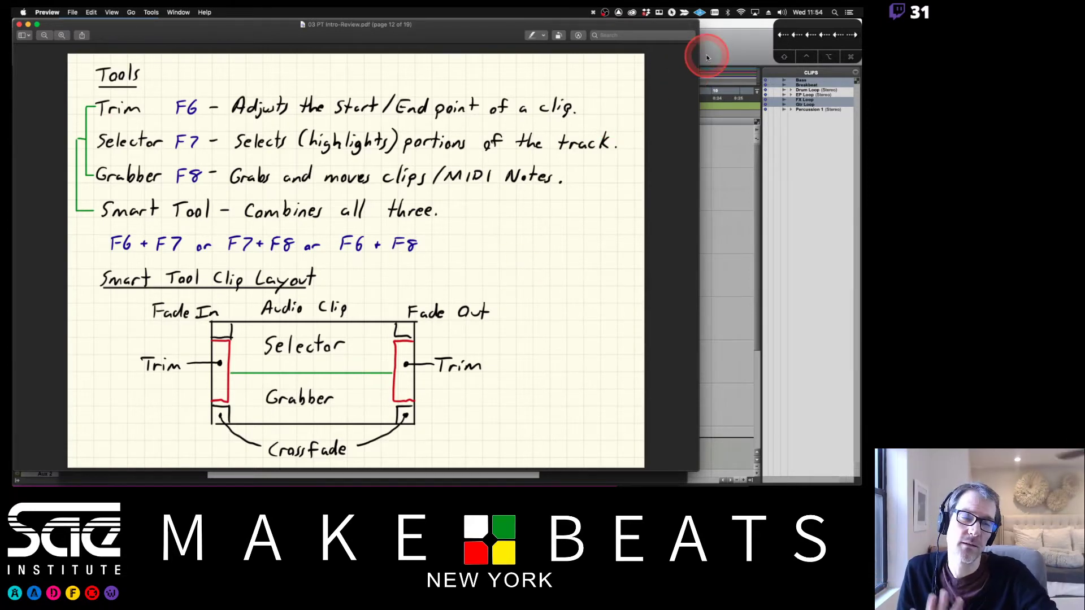
key(ctrl+Up)
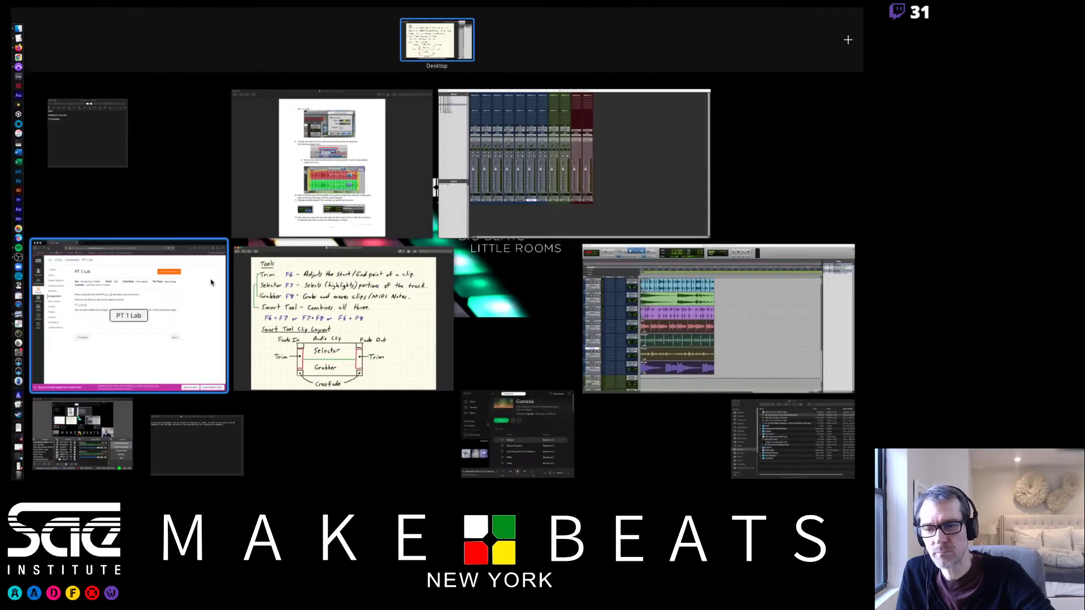
click(302, 184)
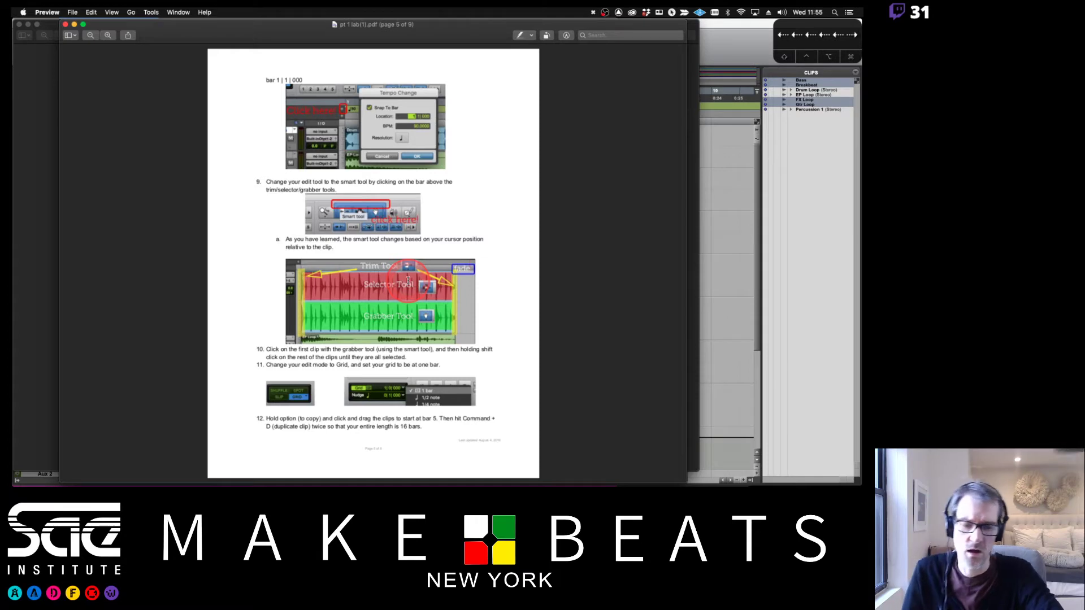
In Pro Tools, select all seven clips together, from Drum Loop down to Gtr Loop
click(707, 43)
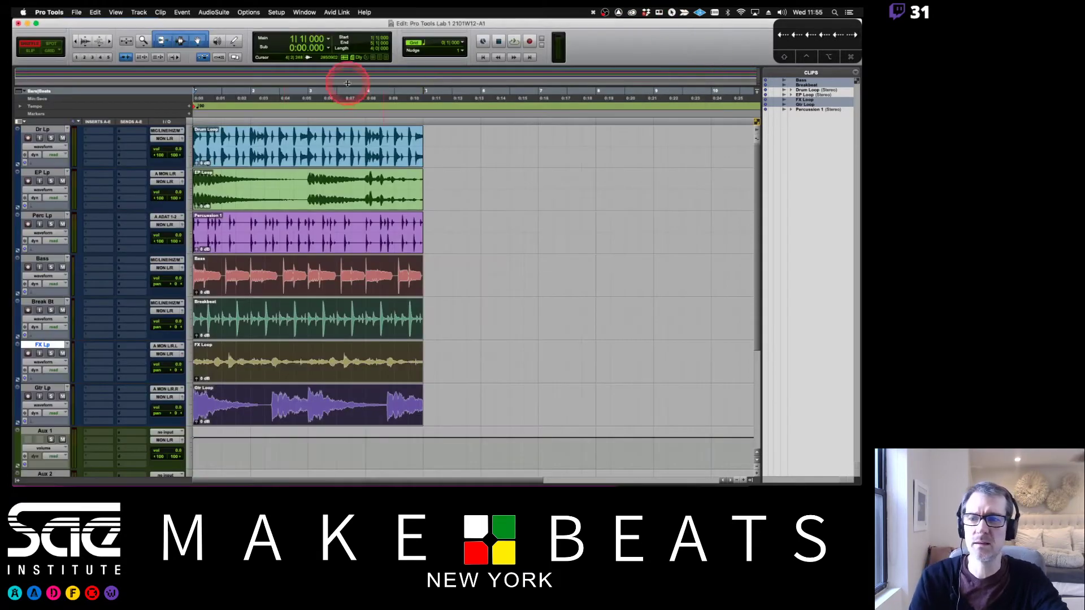
click(287, 156)
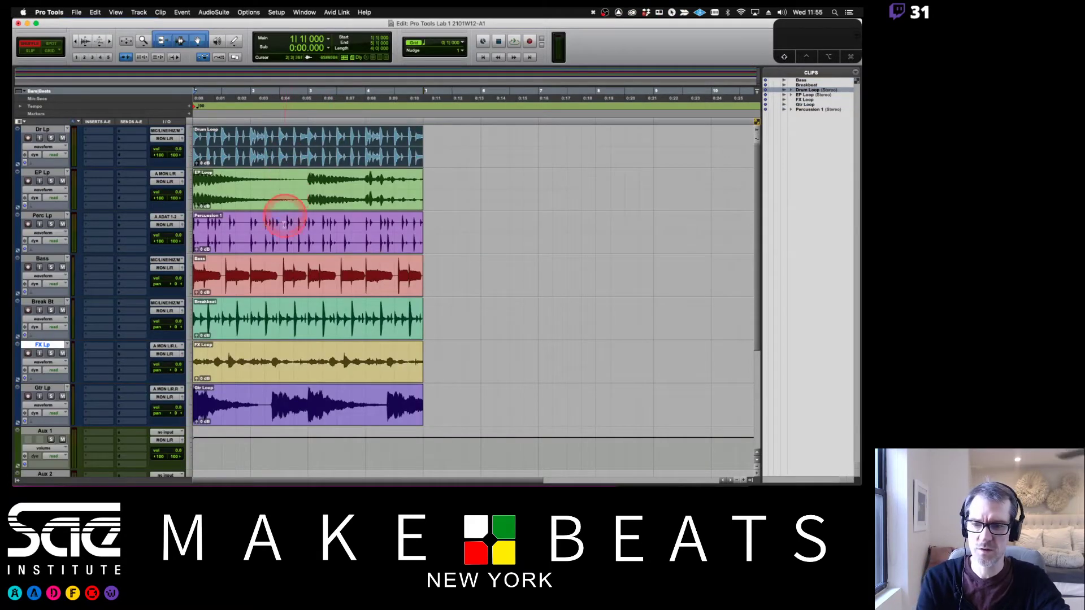
shift+click(282, 202)
shift+click(277, 241)
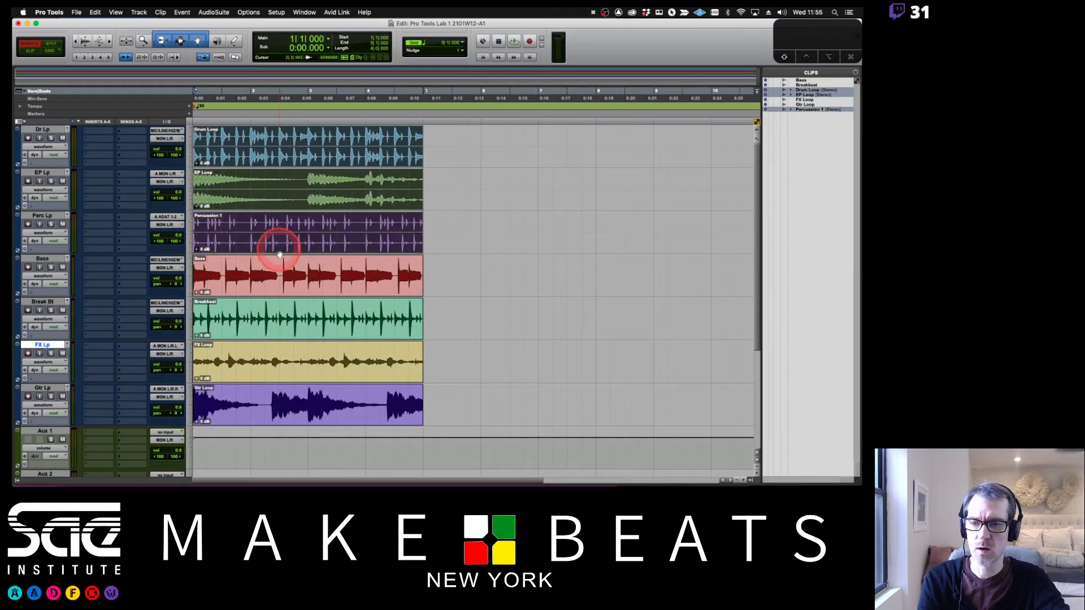
shift+click(282, 295)
click(286, 368)
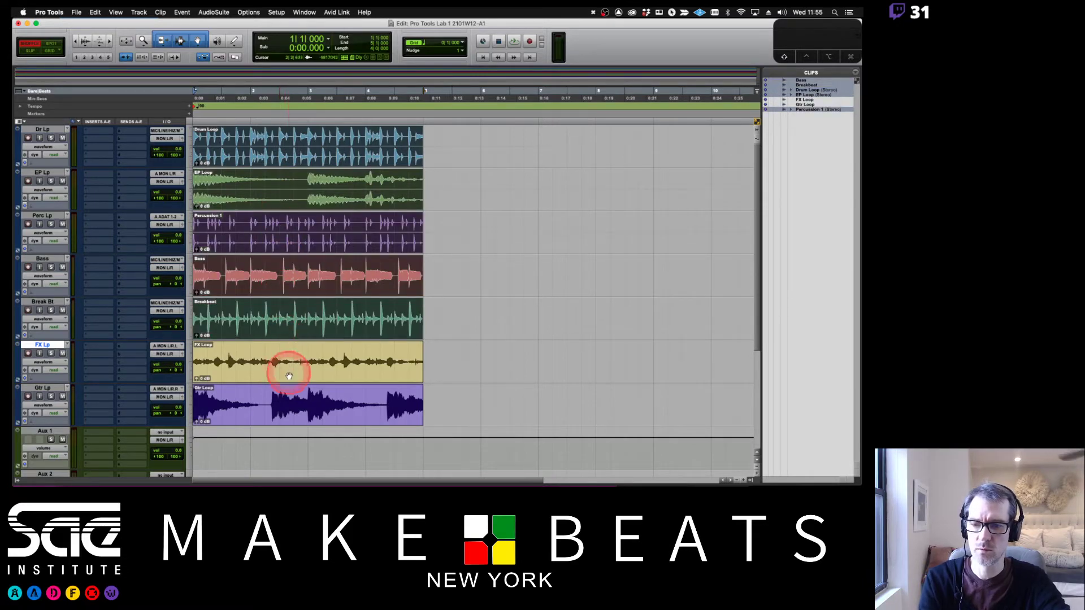
click(281, 415)
Check the grid instruction in the lab PDF, and set the Pro Tools grid value to 1 bar and the edit mode to Grid
key(super+Tab)
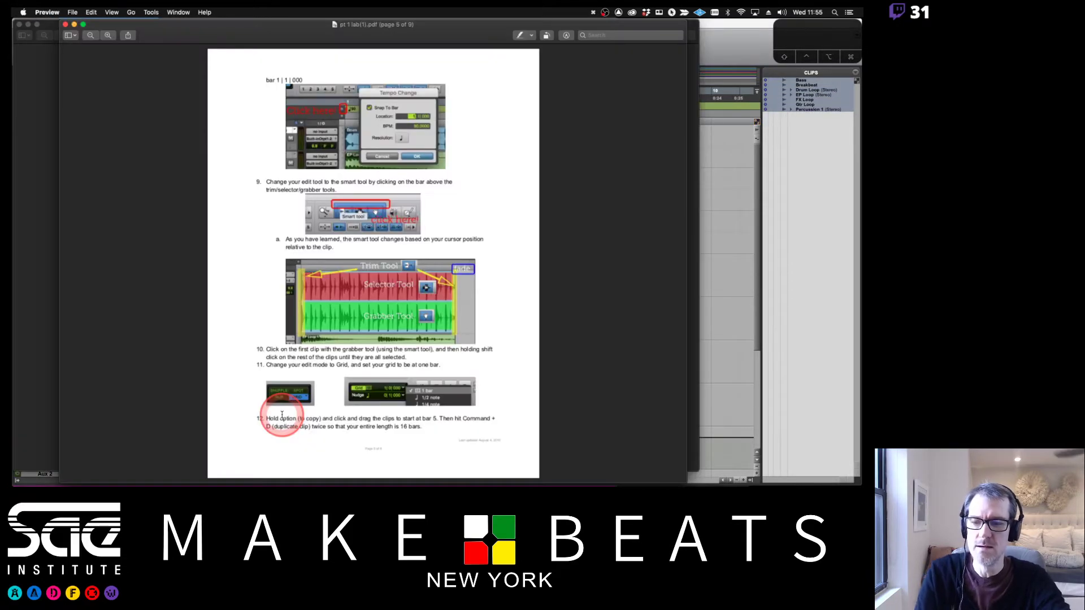
click(517, 259)
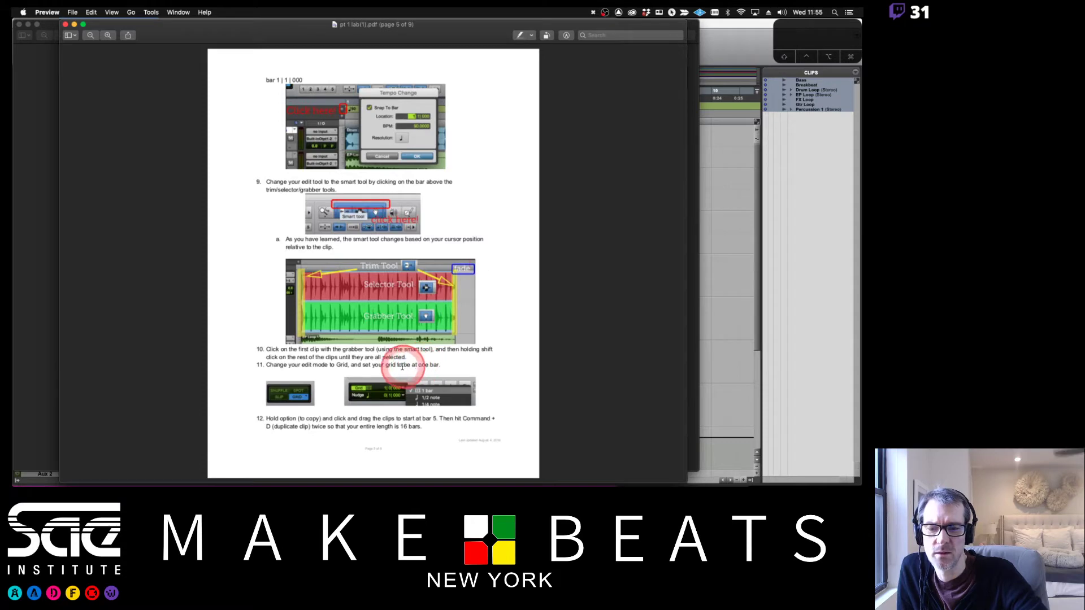
click(733, 49)
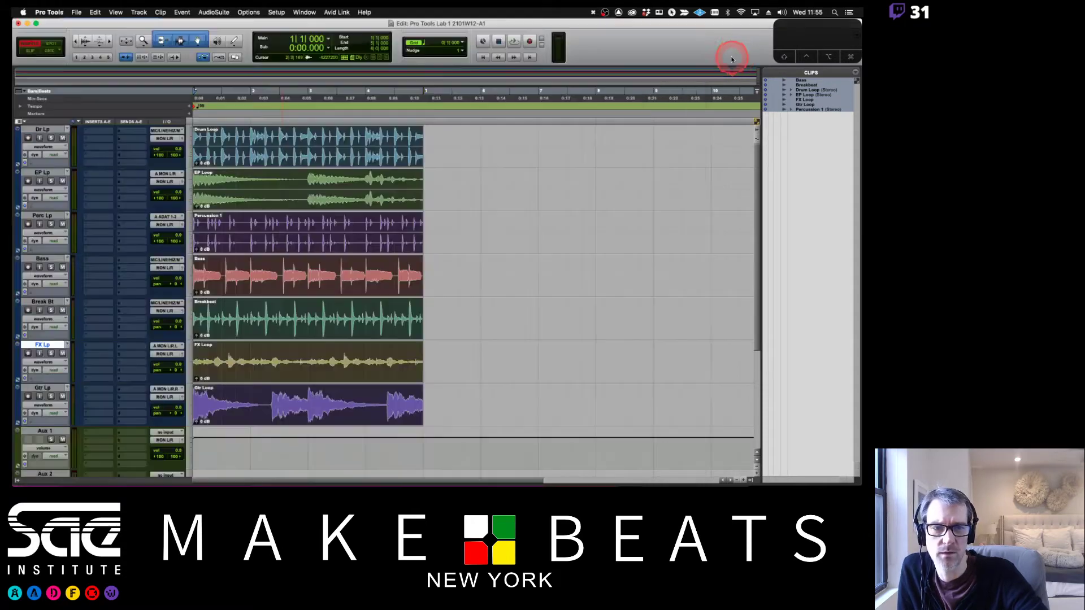
click(461, 43)
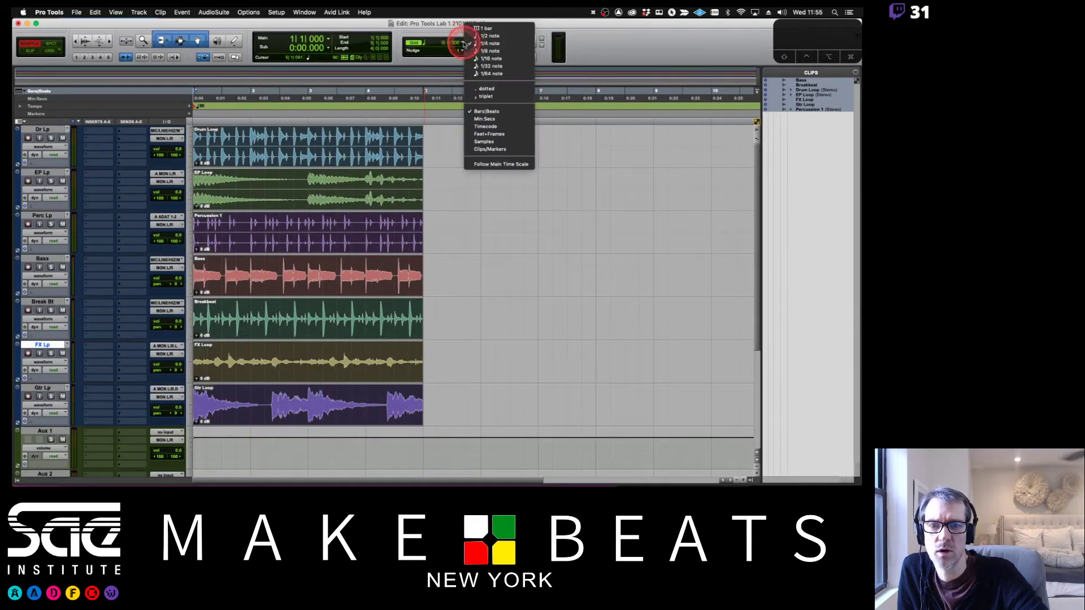
click(481, 28)
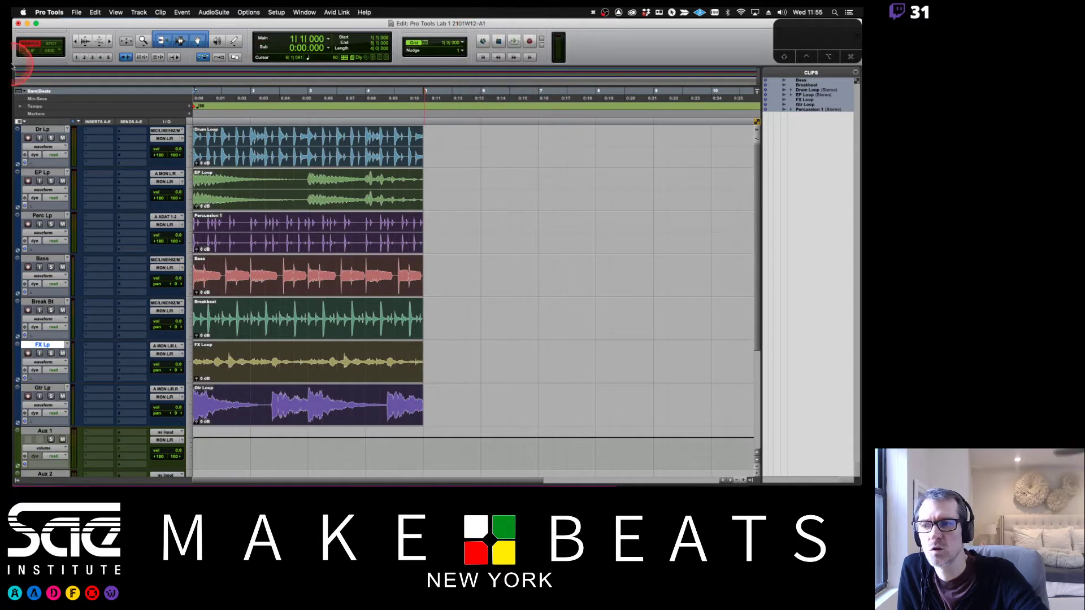
click(52, 52)
click(48, 49)
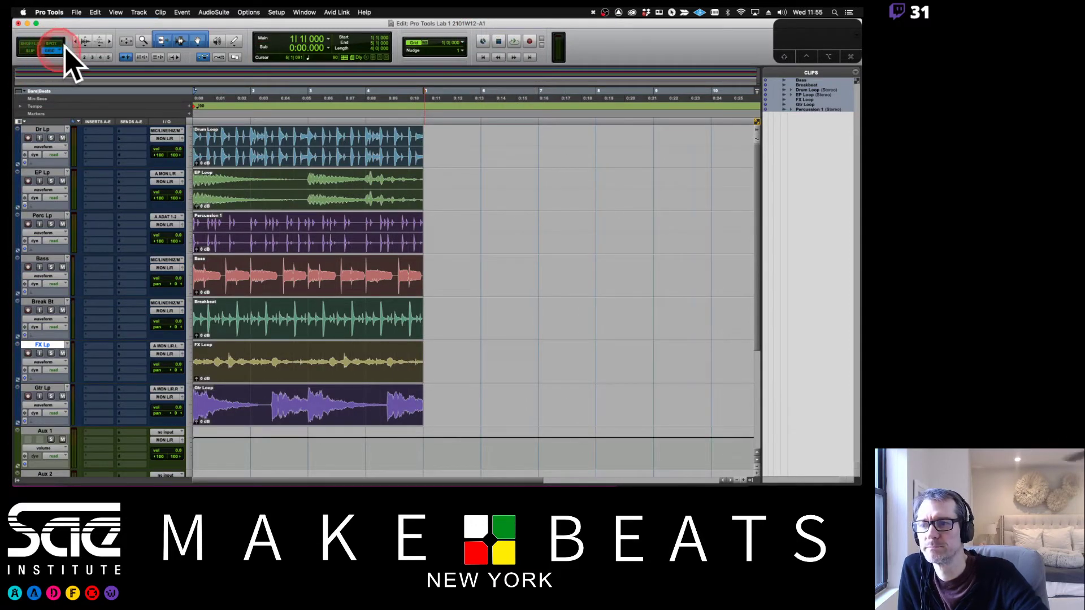
click(588, 228)
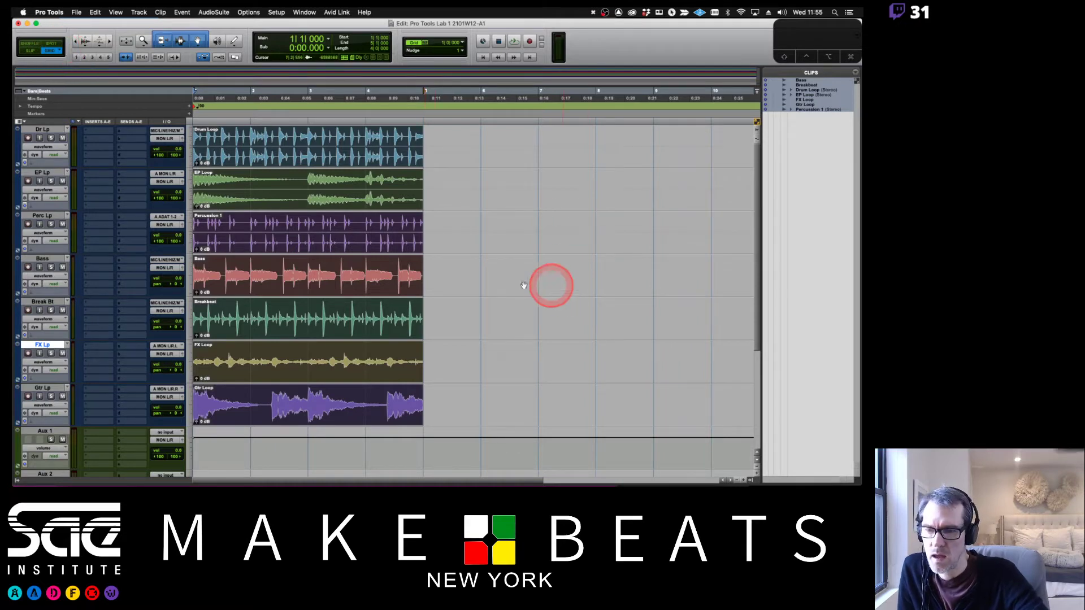
Read lab steps 12 and 13 on copying and deleting clips in the PDF, and return to the Pro Tools session
key(super+Tab)
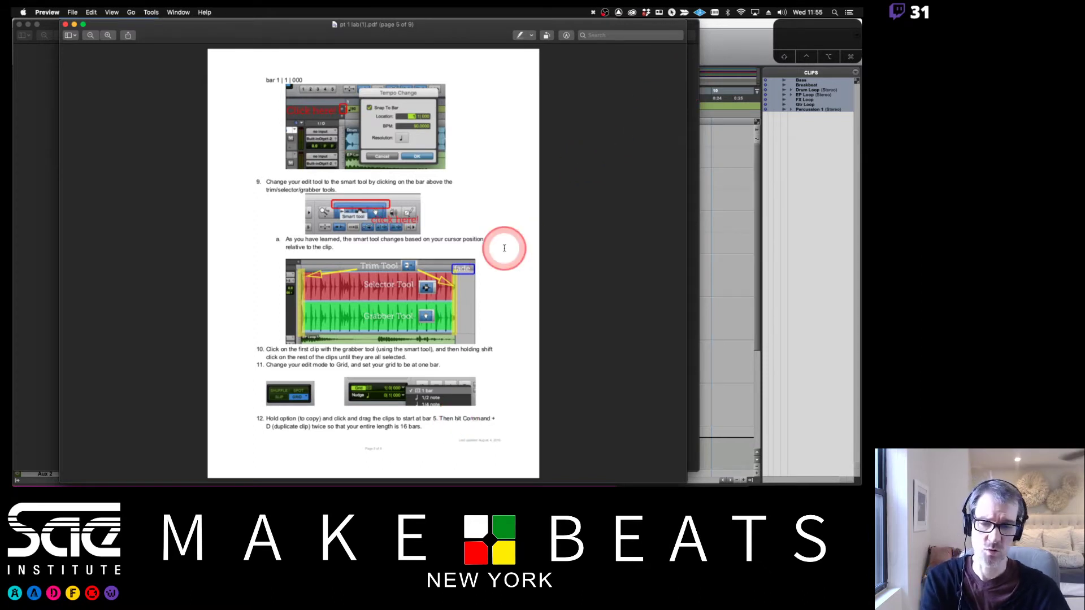
key(Down)
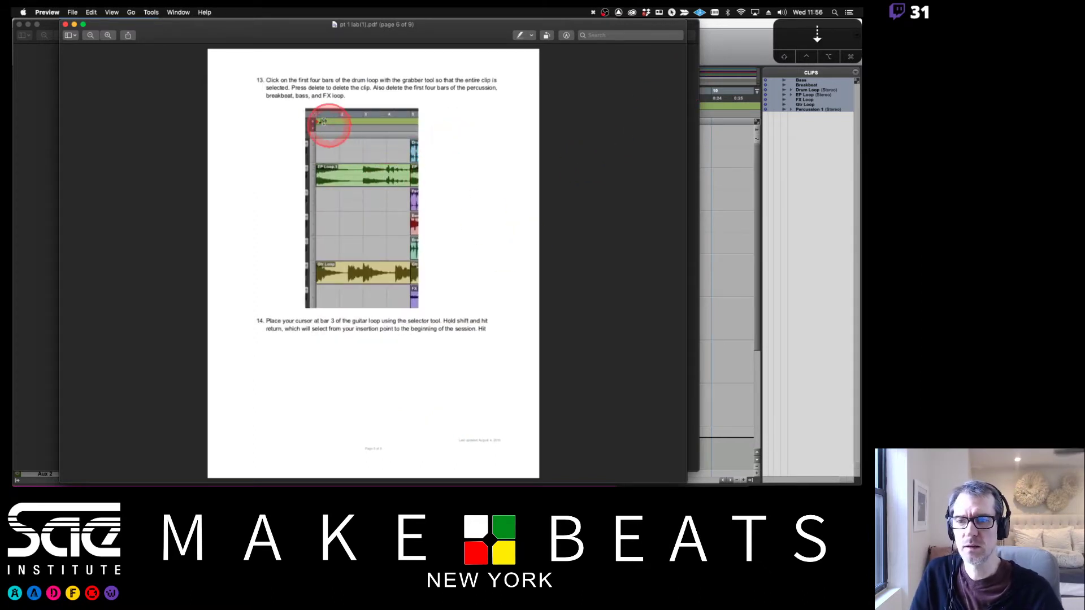
key(Up)
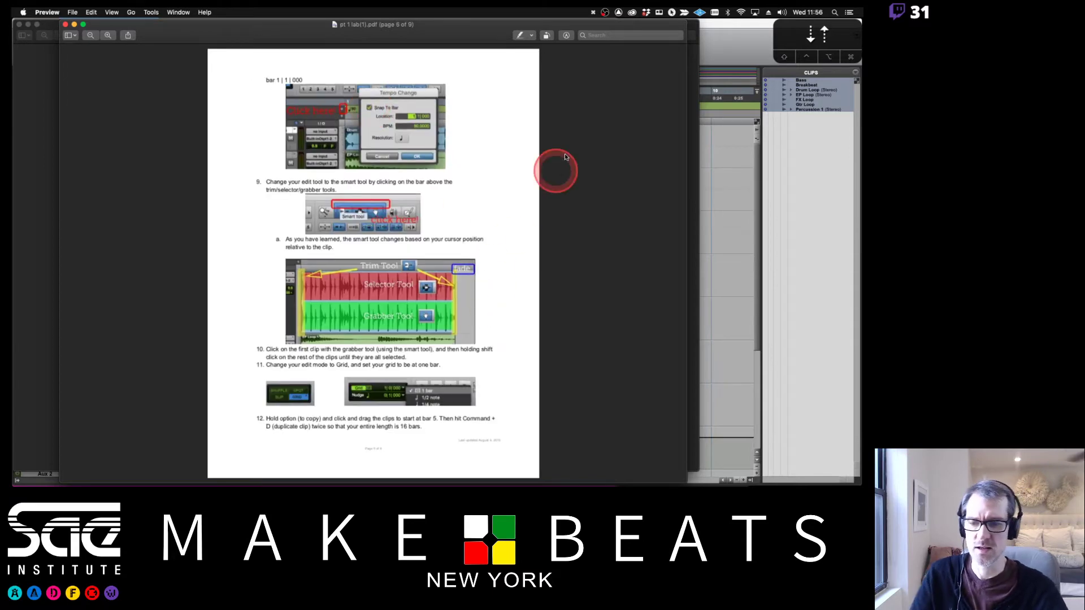
click(722, 38)
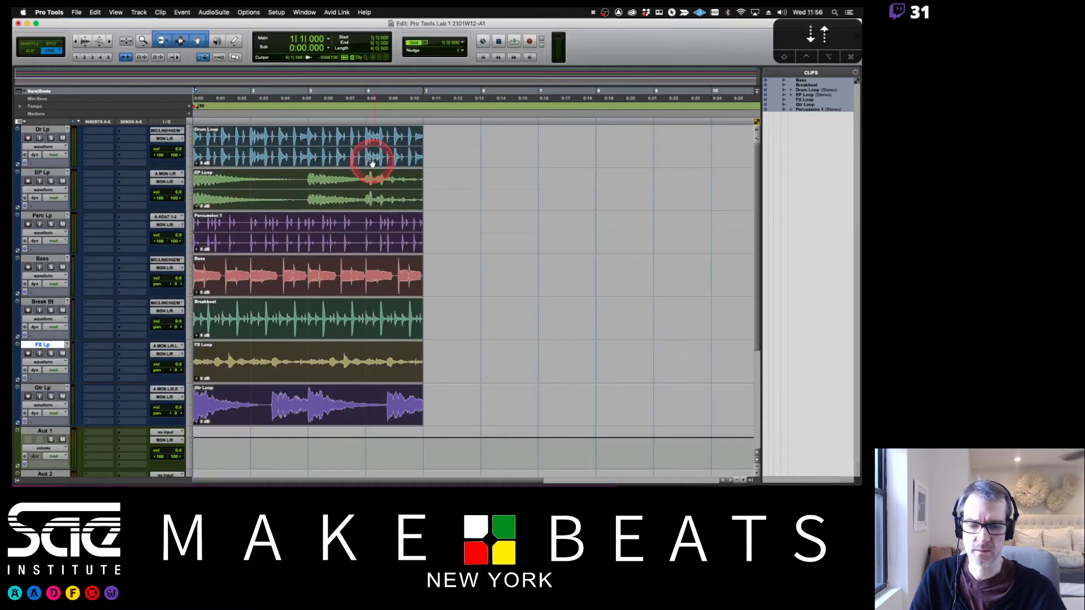
key(super+bracketleft)
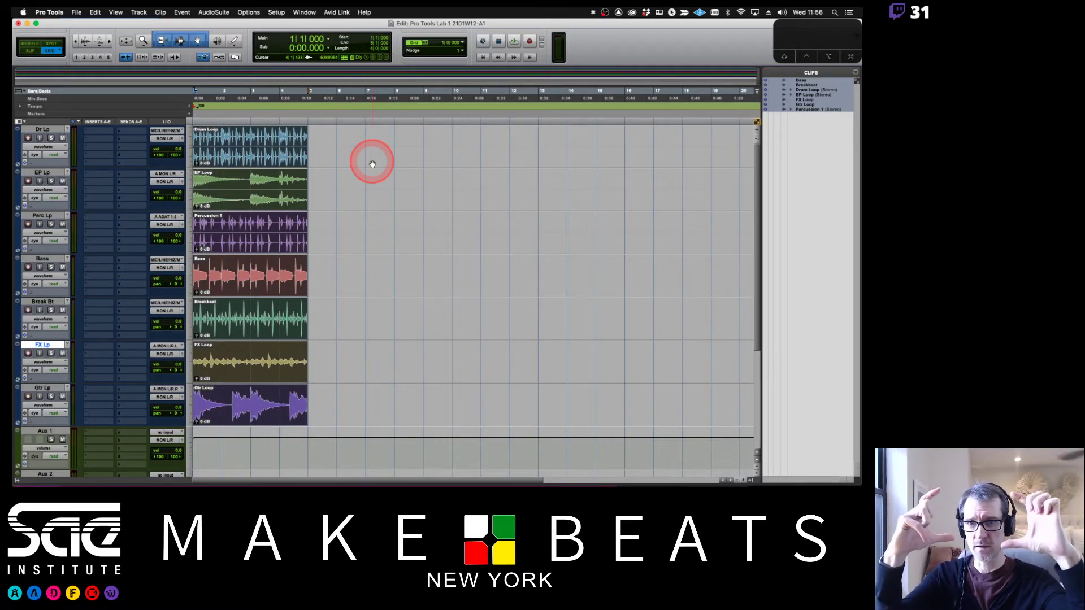
key(super+bracketright)
key(super+bracketleft)
key(super+bracketleft)
key(super+bracketright)
key(super+bracketright)
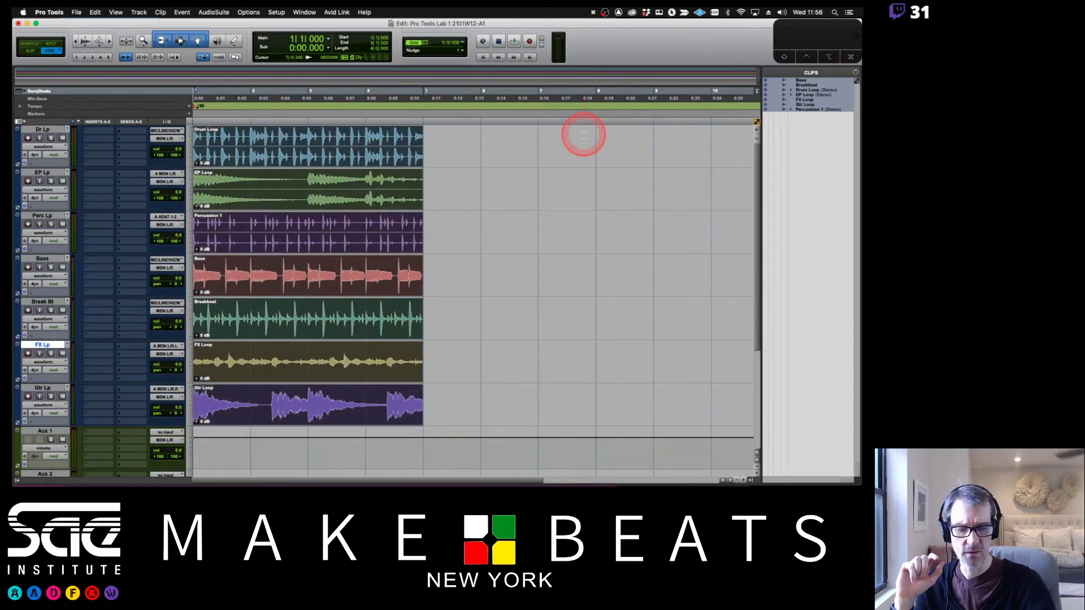
key(super+bracketright)
key(super+bracketleft)
key(super+bracketleft)
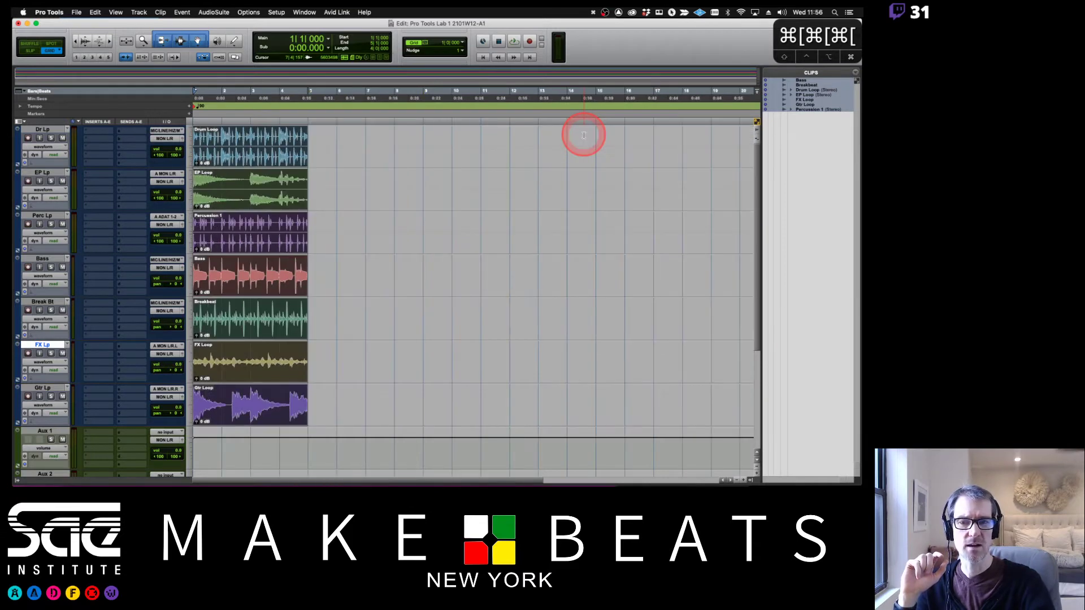
key(super+bracketleft)
key(super+bracketright)
key(super+bracketright)
key(super+bracketleft)
key(super+bracketleft)
key(super+bracketright)
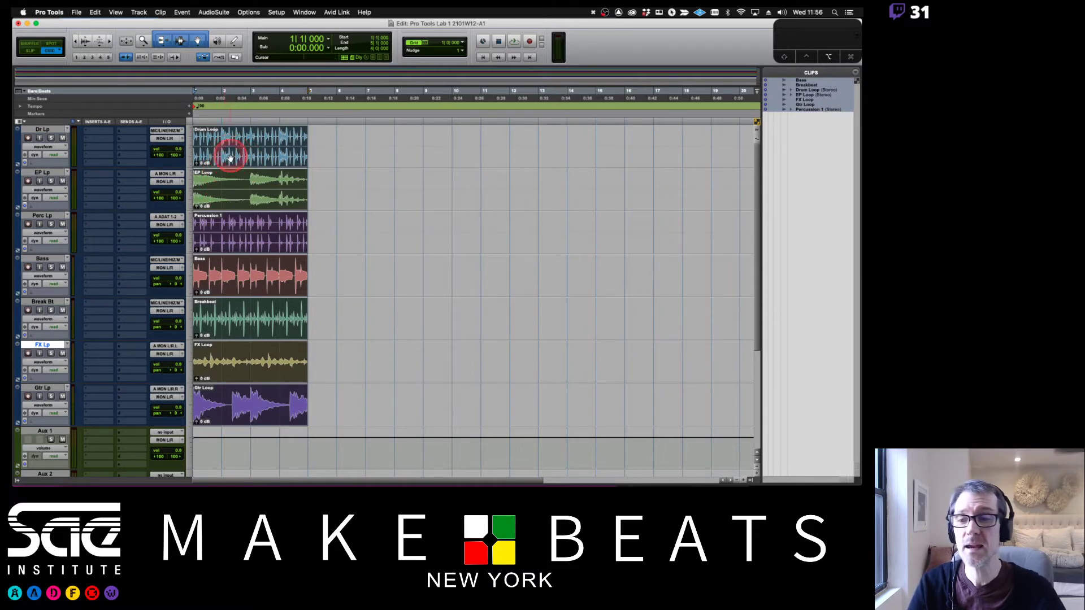
Copy all seven clips to start at bar 5, duplicate them twice to fill 16 bars, and select all clips
key(super+a)
drag(233, 158, 348, 164)
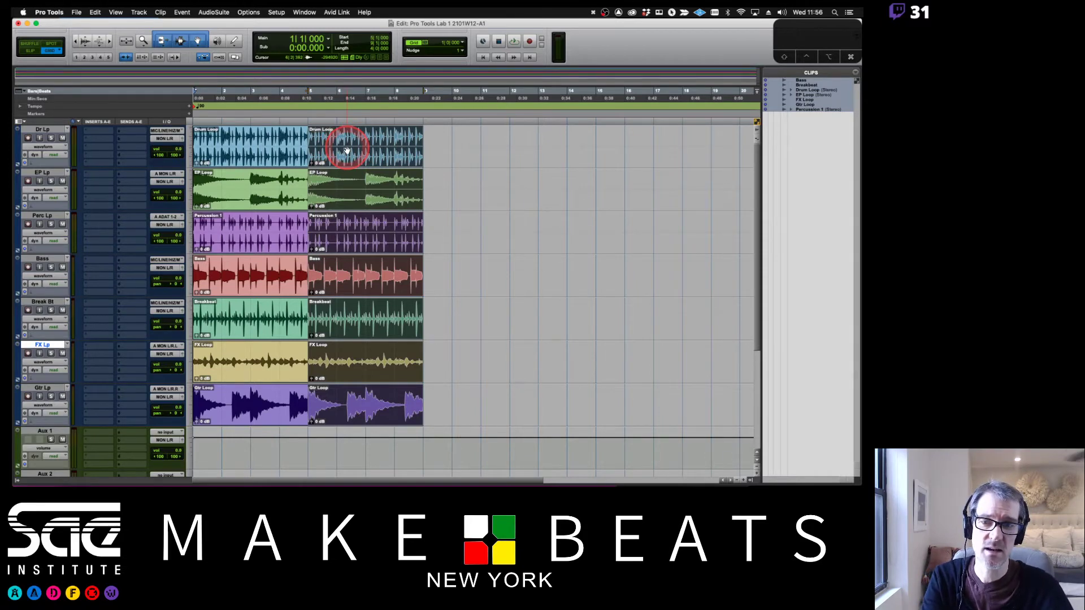
key(super+d)
key(super+d)
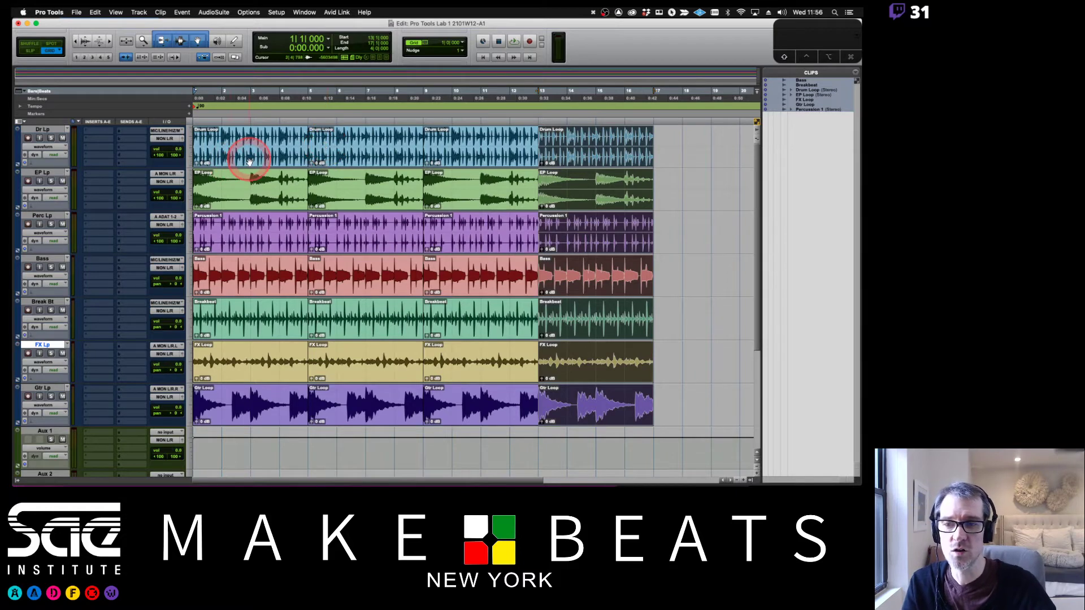
key(super+a)
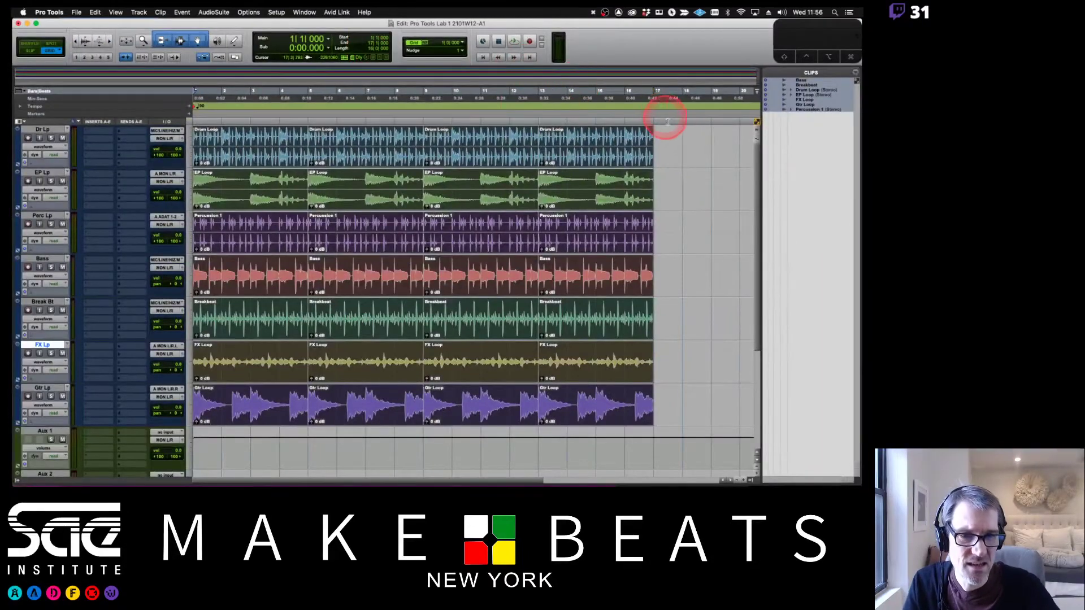
key(super+a)
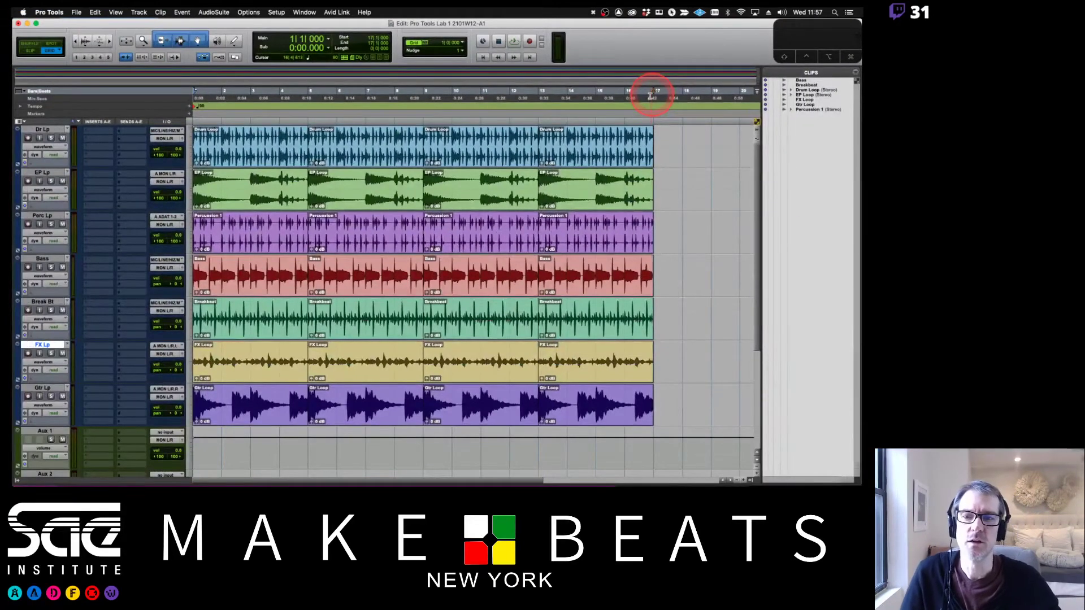
Switch the main time scale to Min:Secs and back to Bars|Beats, and return to the session start
click(193, 98)
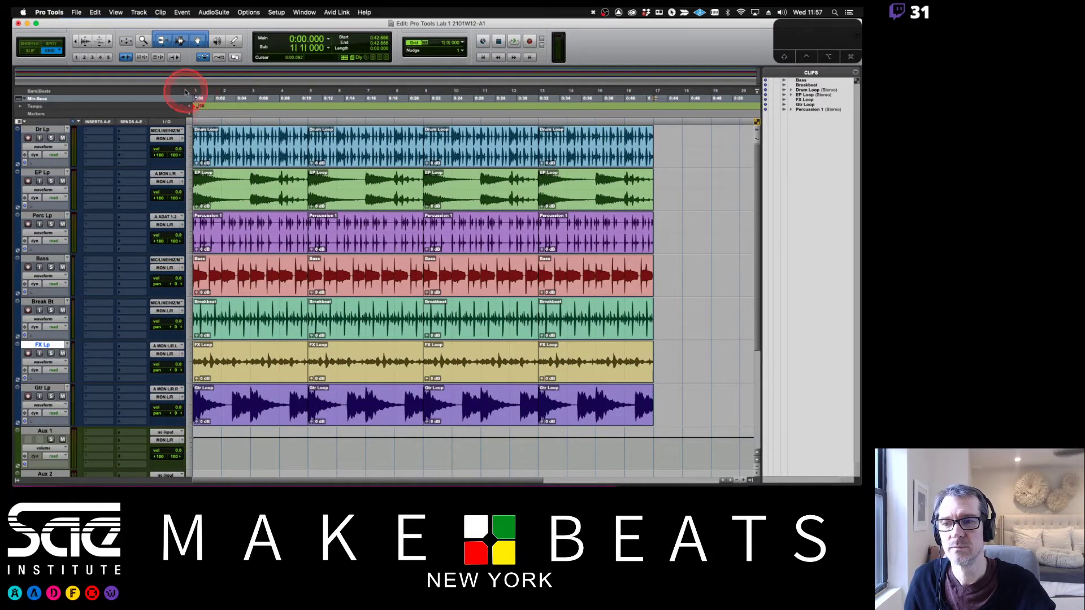
click(186, 92)
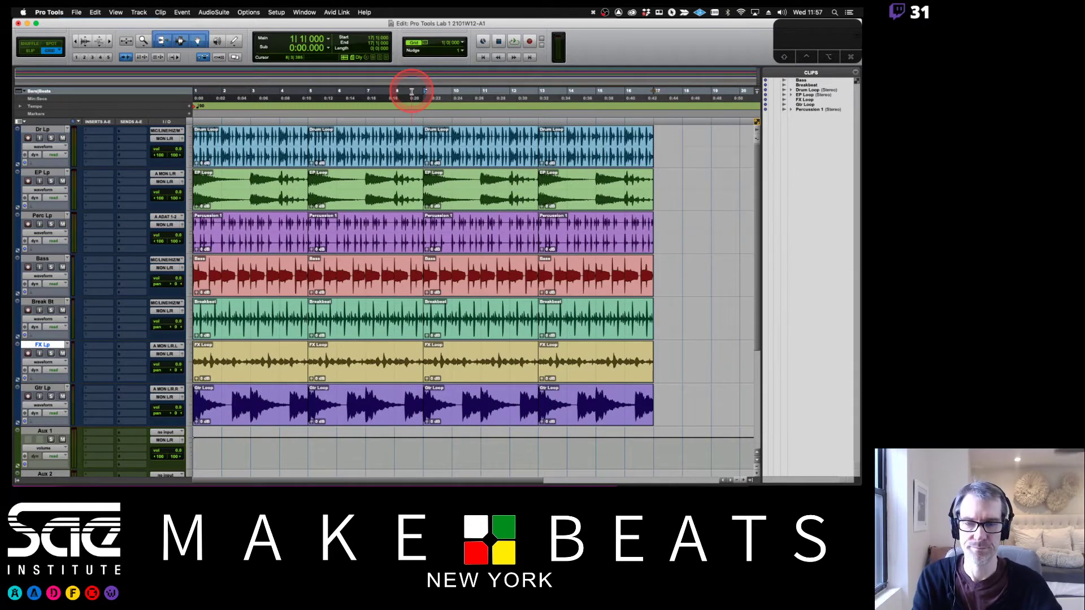
key(Return)
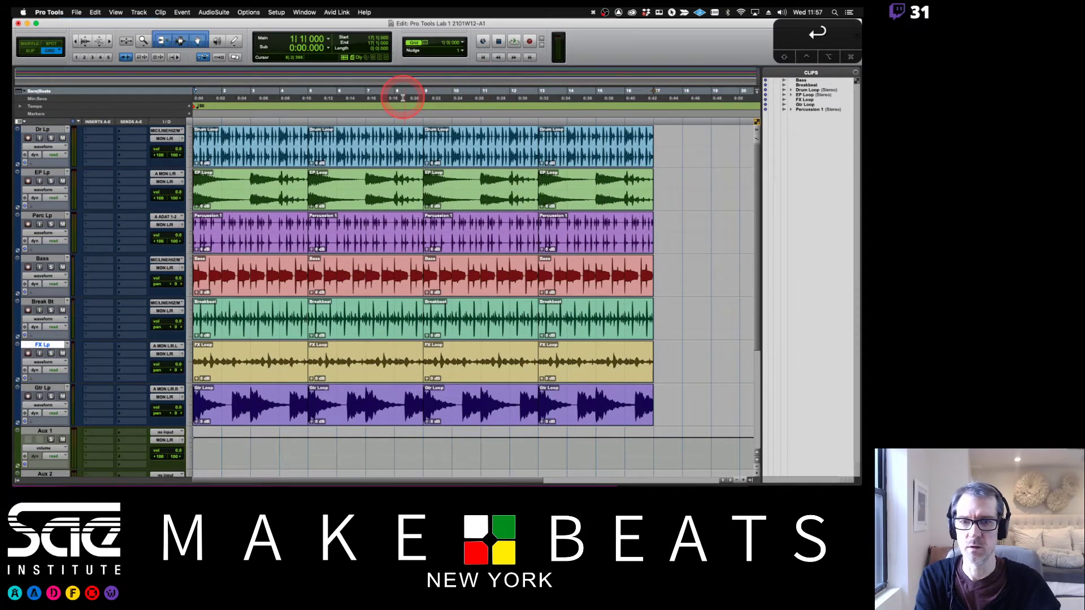
Read lab step 13 in the PDF, and delete the first four-bar Drum Loop clip in Pro Tools
key(super+Tab)
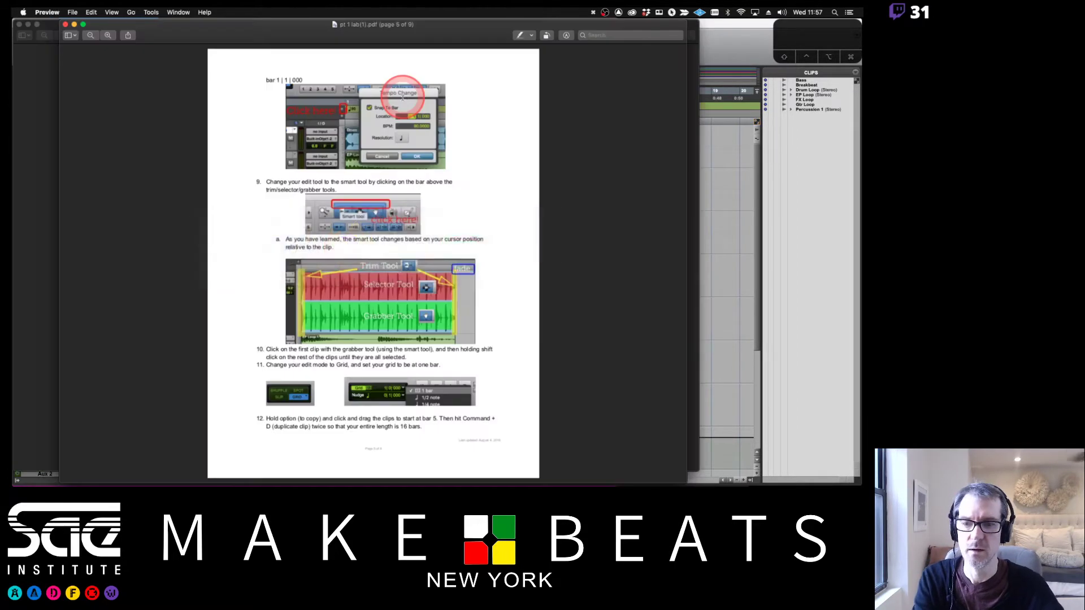
scroll(393, 126, down, 5)
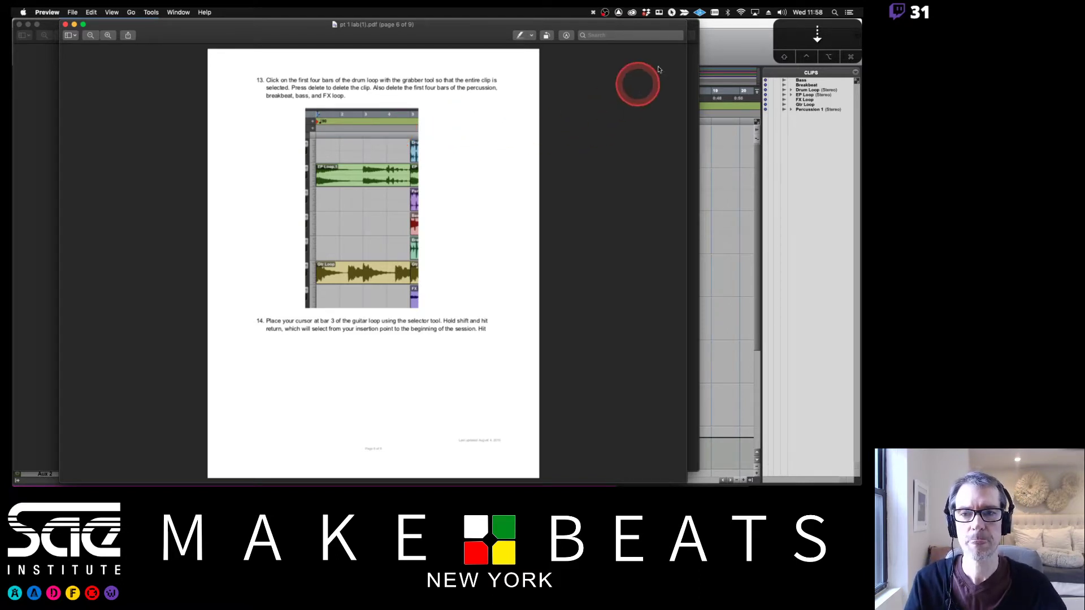
click(739, 27)
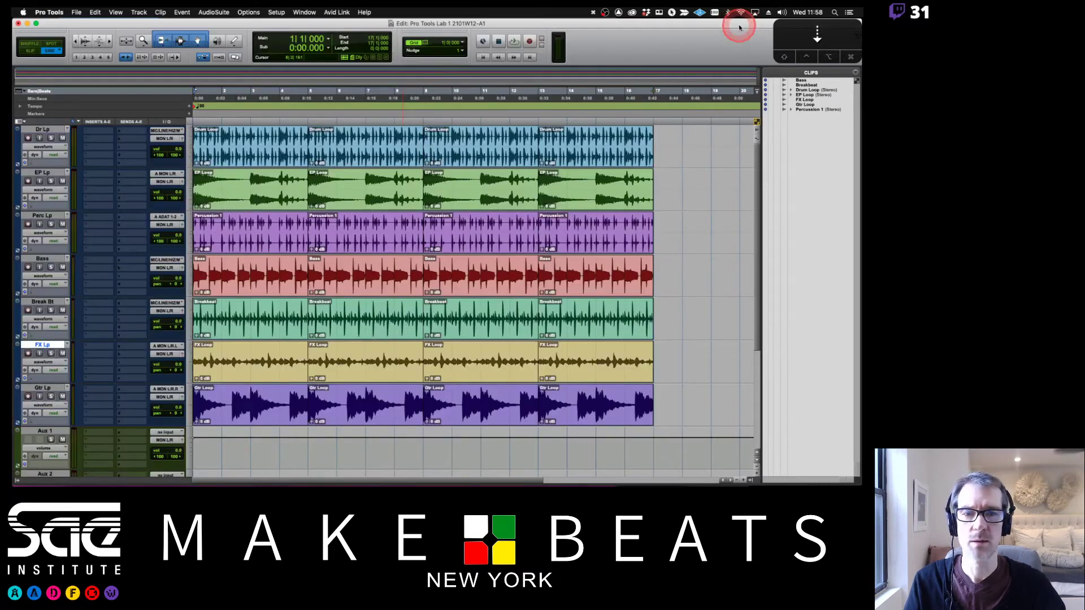
click(253, 160)
key(BackSpace)
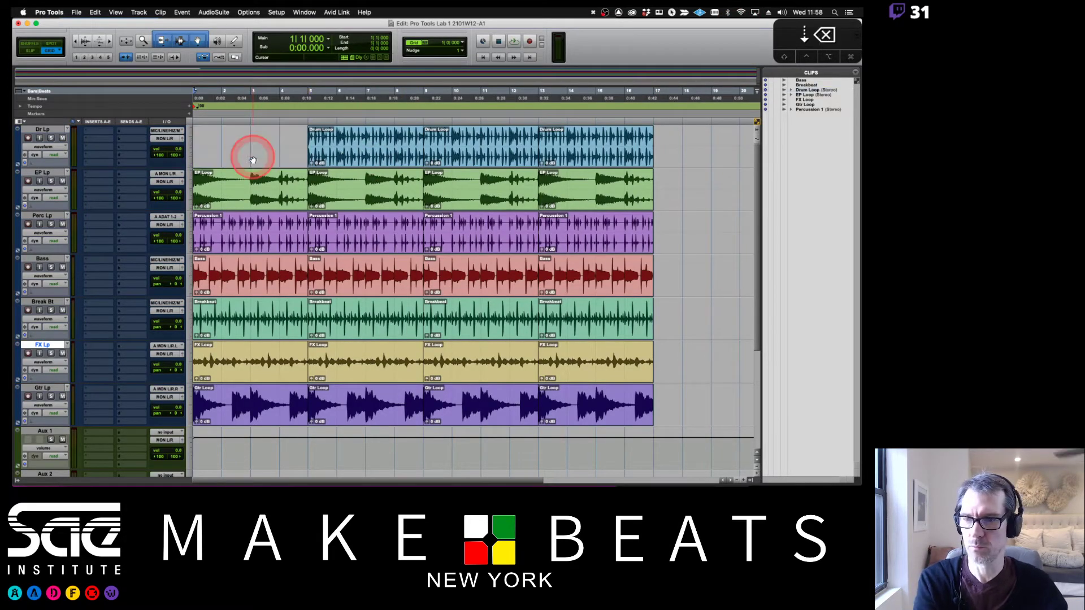
Delete the first four-bar clips of the percussion, breakbeat and bass loops in Pro Tools, checking lab step 13 in the PDF
key(super+Tab)
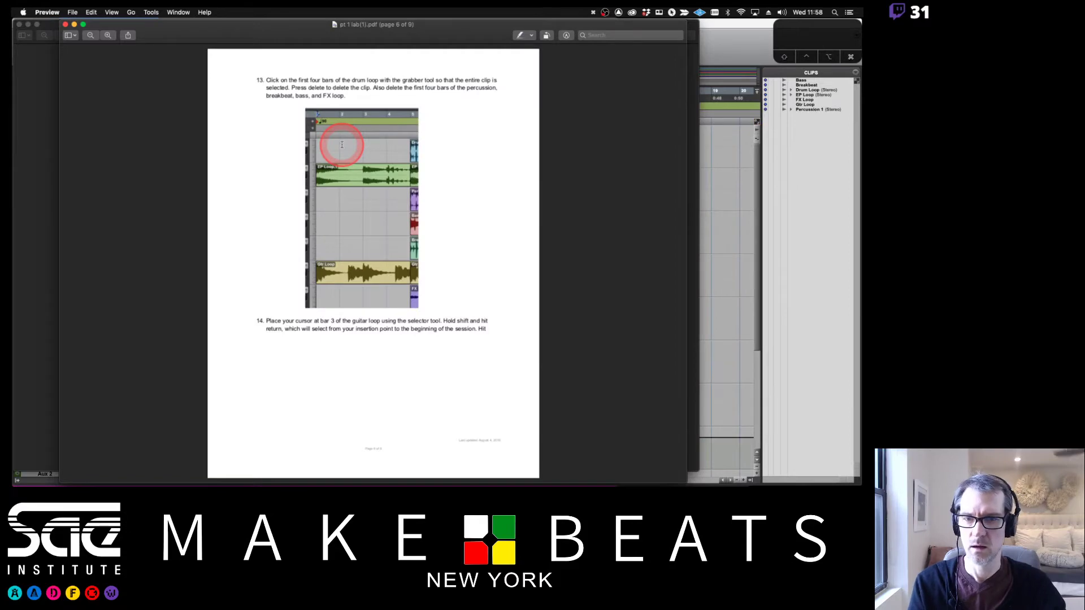
key(super+Tab)
click(240, 238)
key(BackSpace)
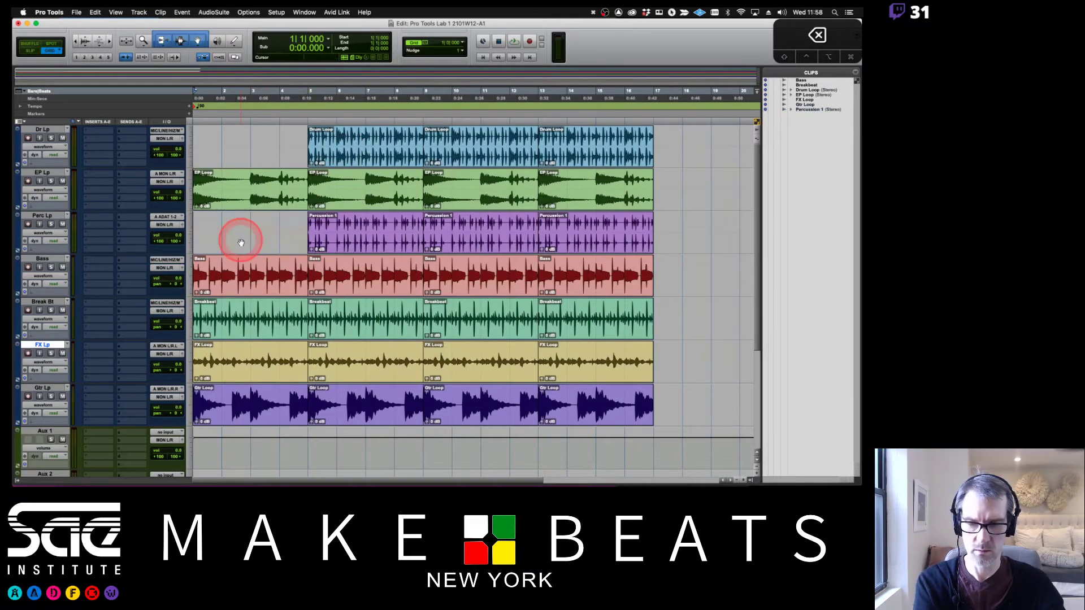
key(super+Tab)
key(super+Tab)
click(237, 322)
key(BackSpace)
click(243, 286)
key(BackSpace)
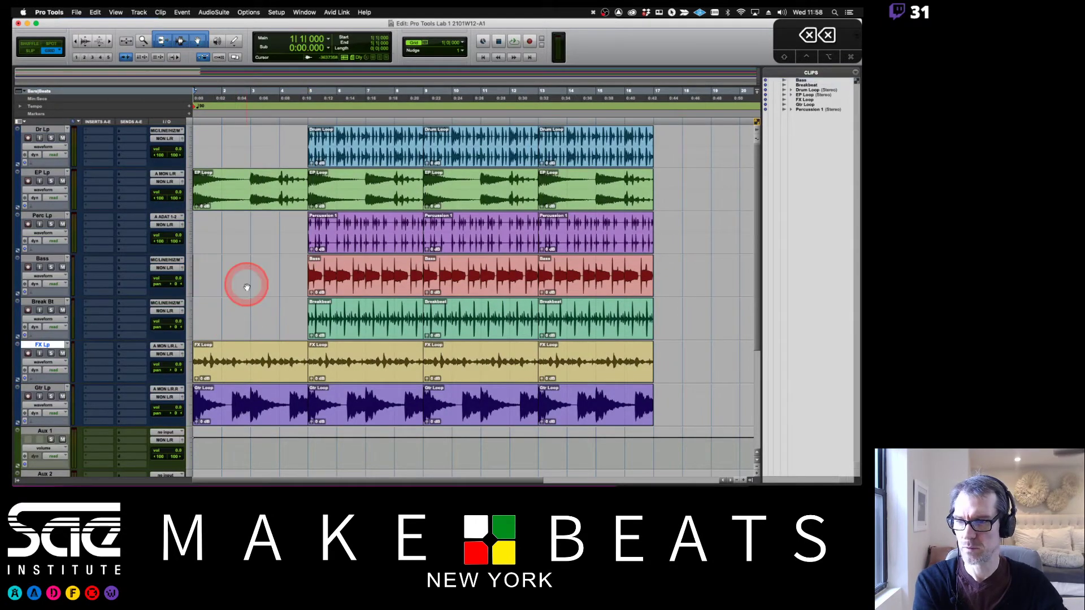
Recheck lab step 13 in the PDF, and delete the first four-bar FX Loop clip in Pro Tools
key(super+Tab)
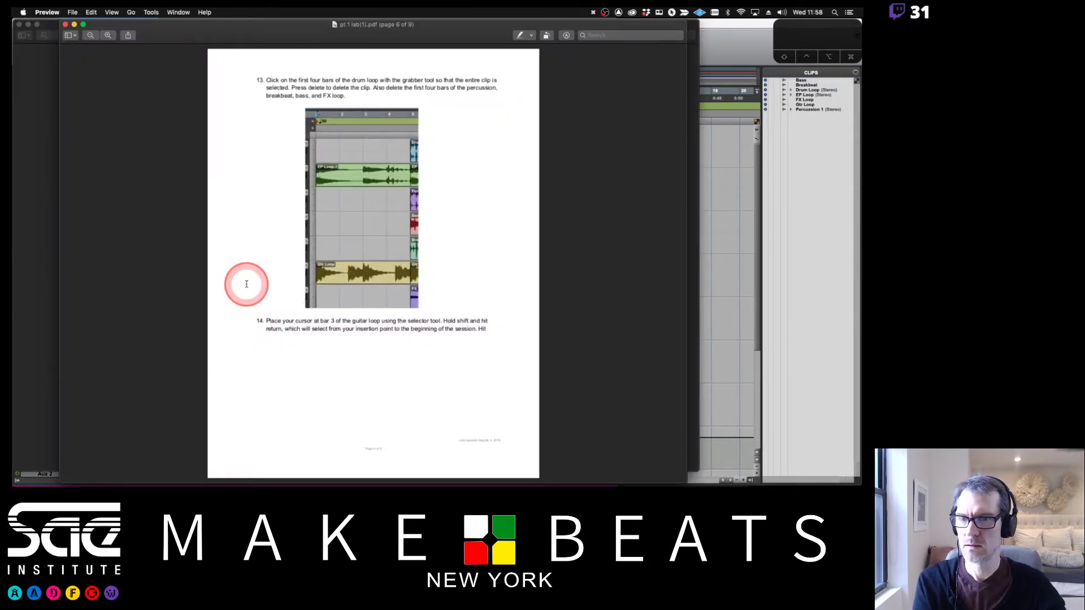
key(super+Tab)
click(250, 365)
key(BackSpace)
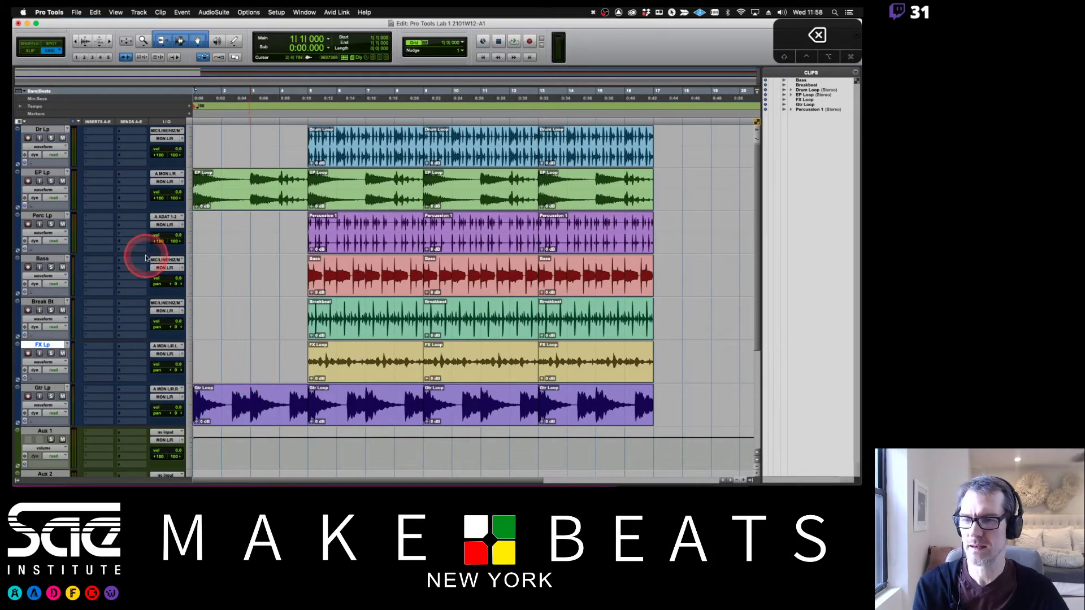
Read lab step 14 in the PDF, and split the first guitar loop clip at bar 3 in Pro Tools
key(super+Tab)
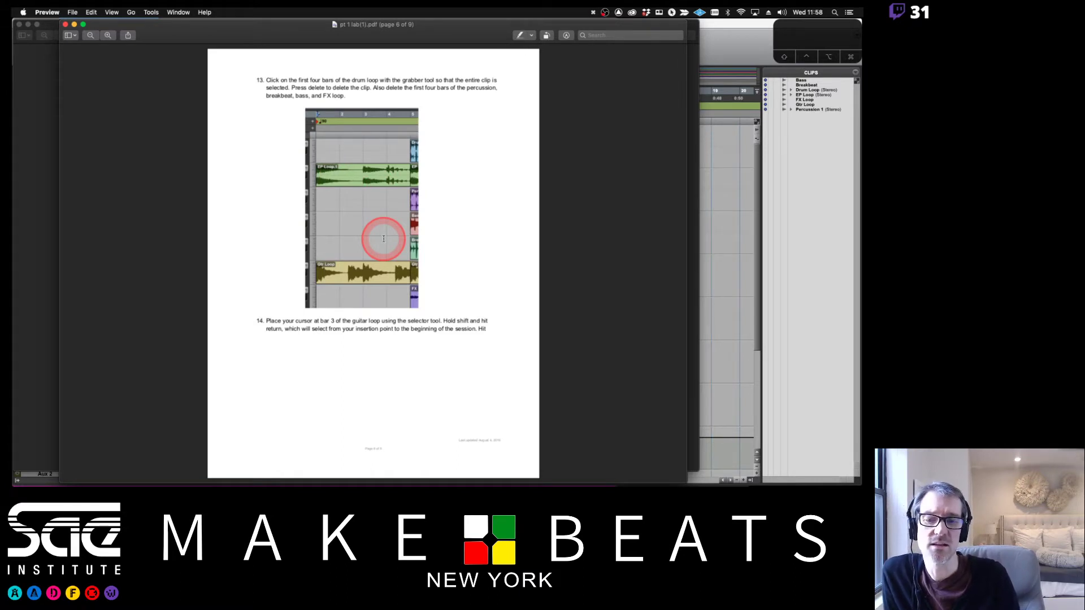
key(super+Tab)
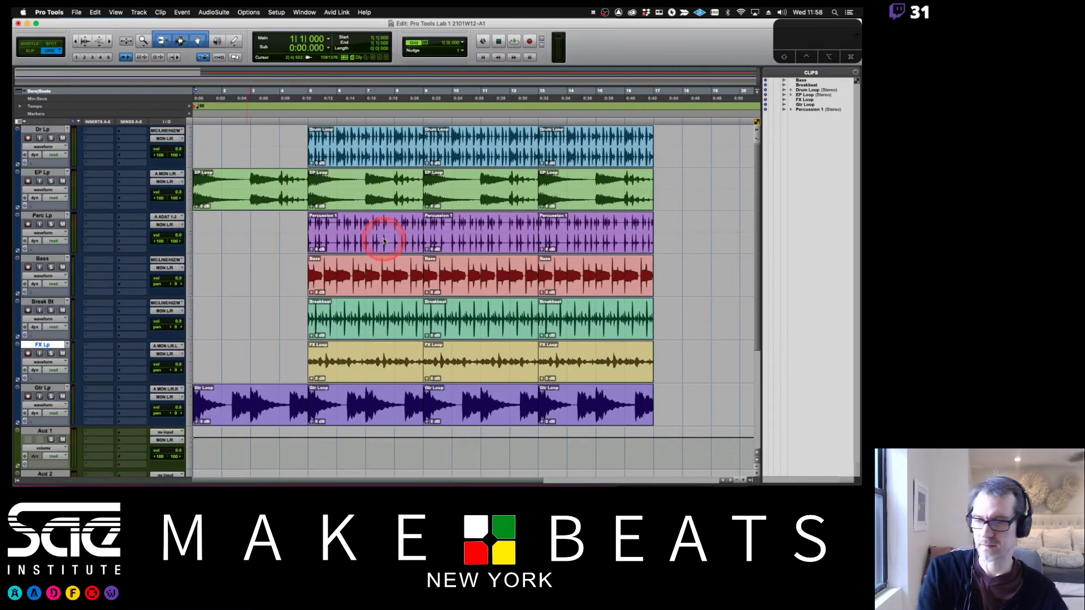
click(248, 94)
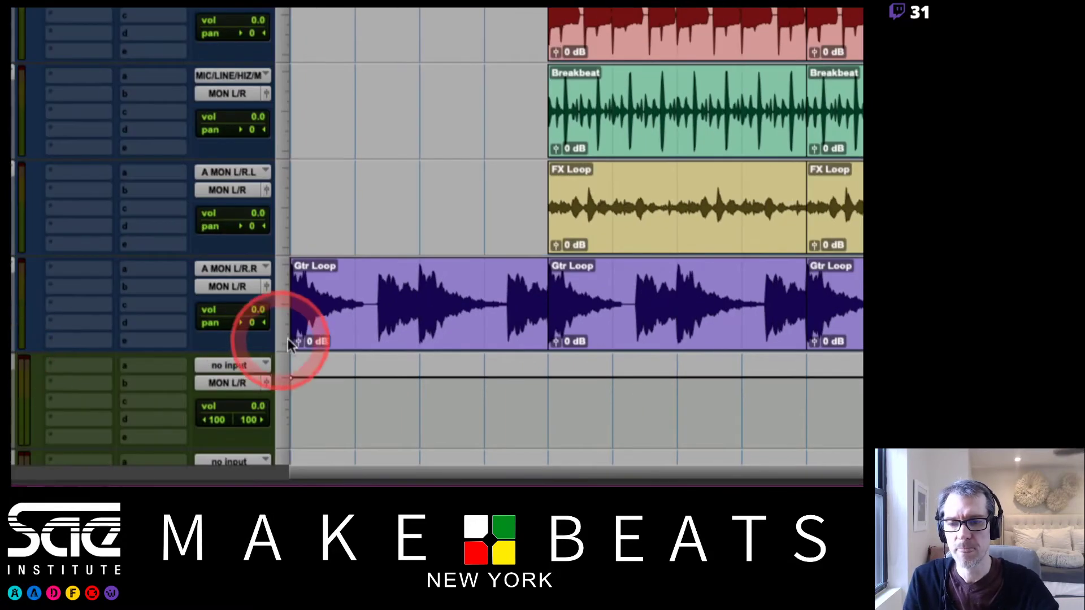
click(419, 276)
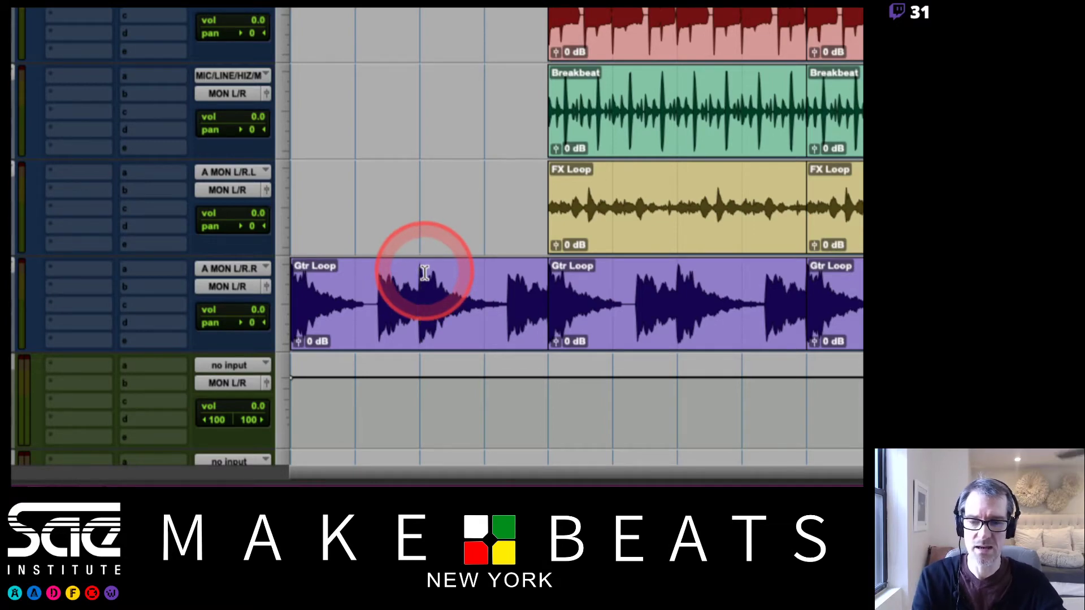
key(ctrl+e)
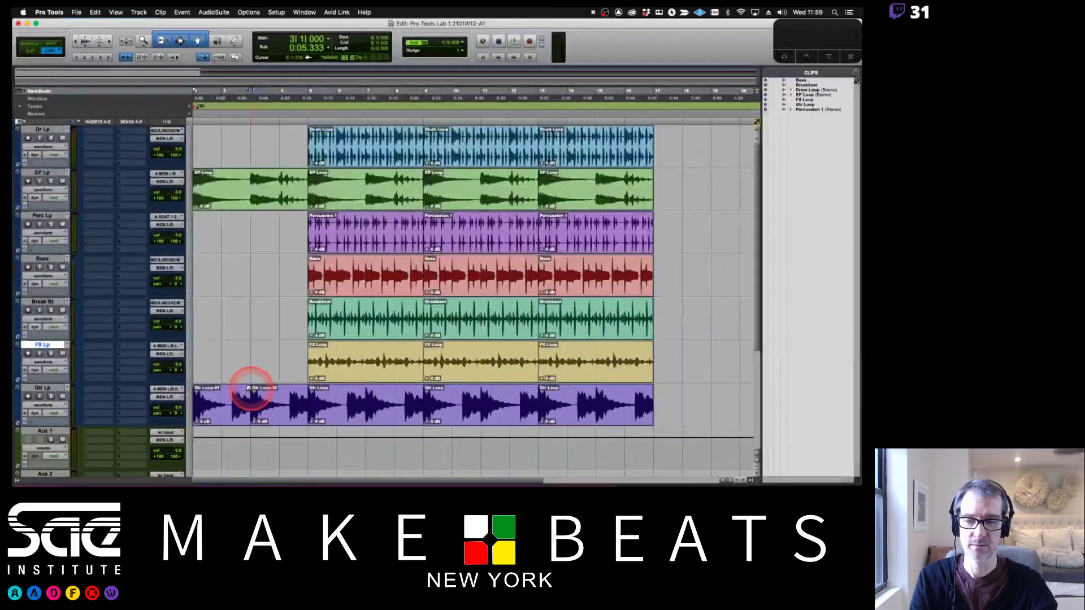
Read the rest of lab step 14 in the PDF, and undo the guitar clip split in Pro Tools
key(super+Tab)
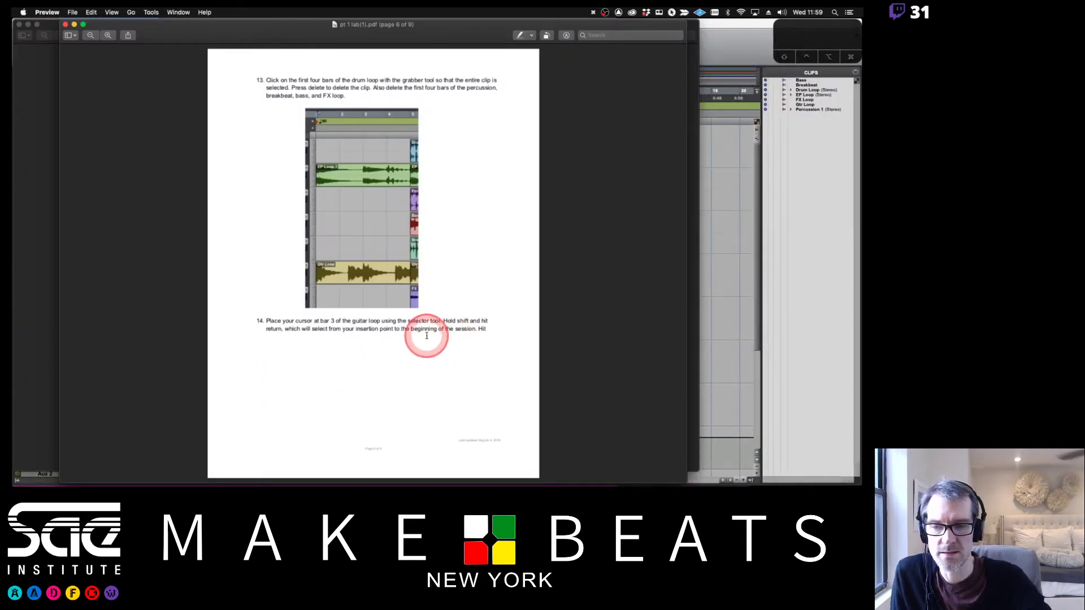
scroll(427, 336, down, 5)
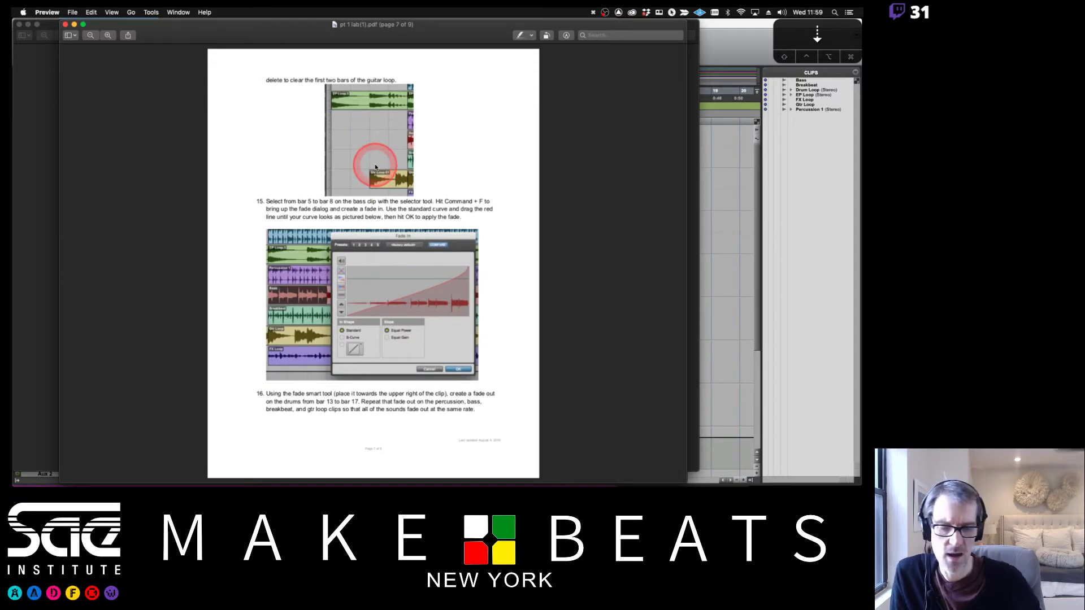
scroll(376, 167, up, 5)
key(super+Tab)
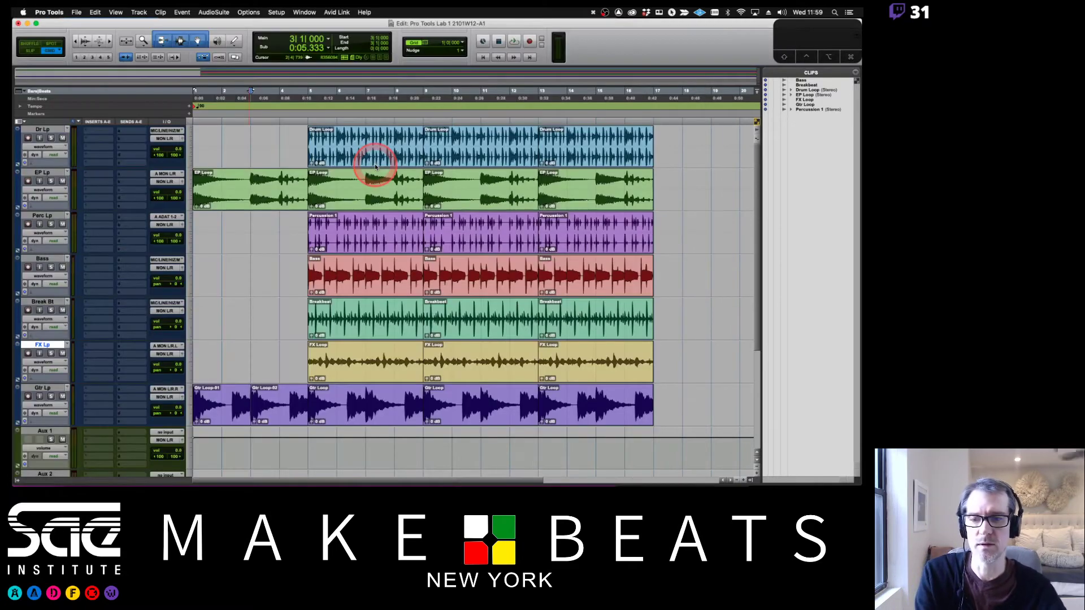
key(super+z)
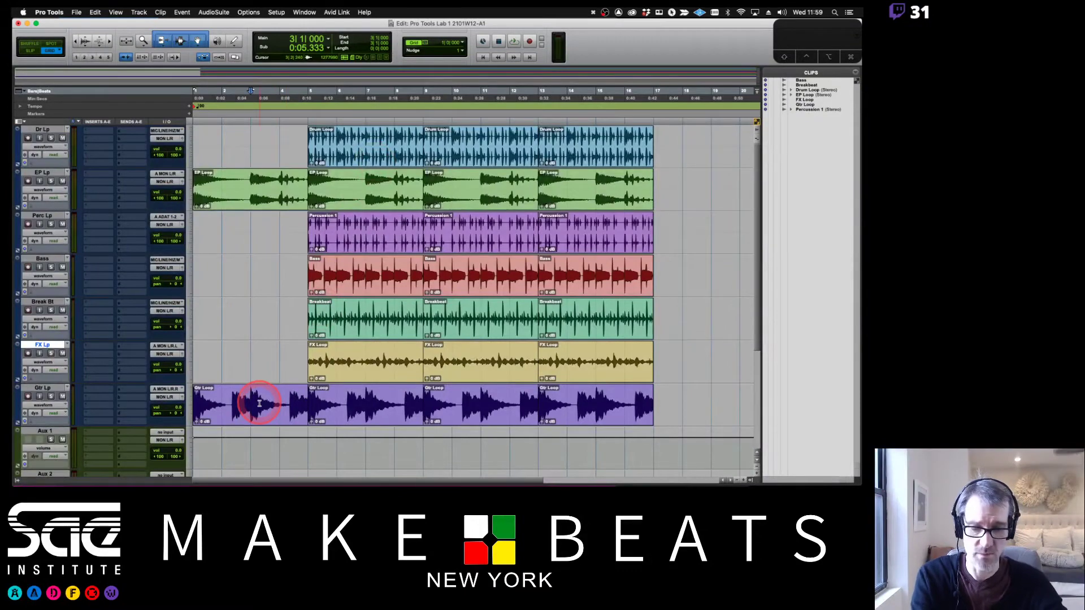
Select the guitar loop from bar 3 back to the session start and delete those first two bars
key(super+bracketright)
key(super+bracketright)
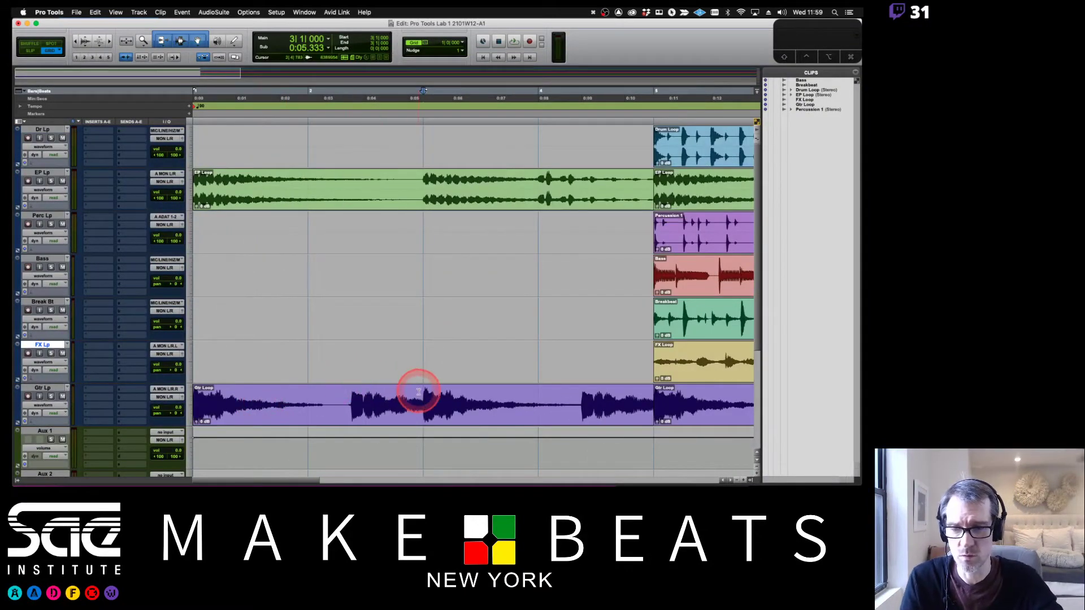
drag(419, 392, 183, 402)
key(BackSpace)
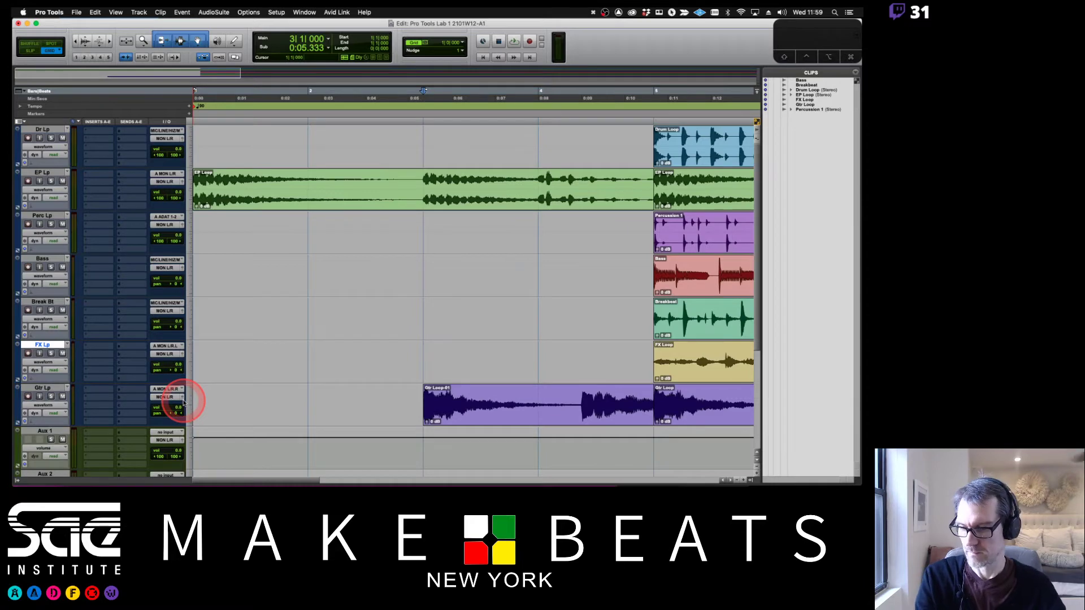
key(super+bracketleft)
key(super+bracketleft)
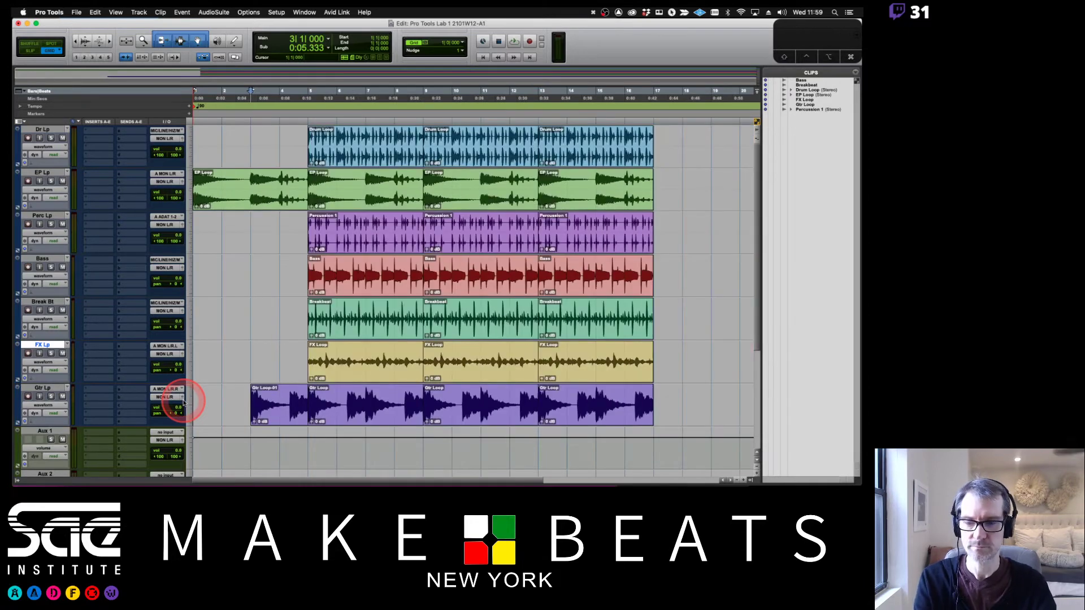
Read lab steps 15 and 16 on fades in the PDF, go back to steps 13 and 14, and reveal the desktop
key(super+Tab)
key(Down)
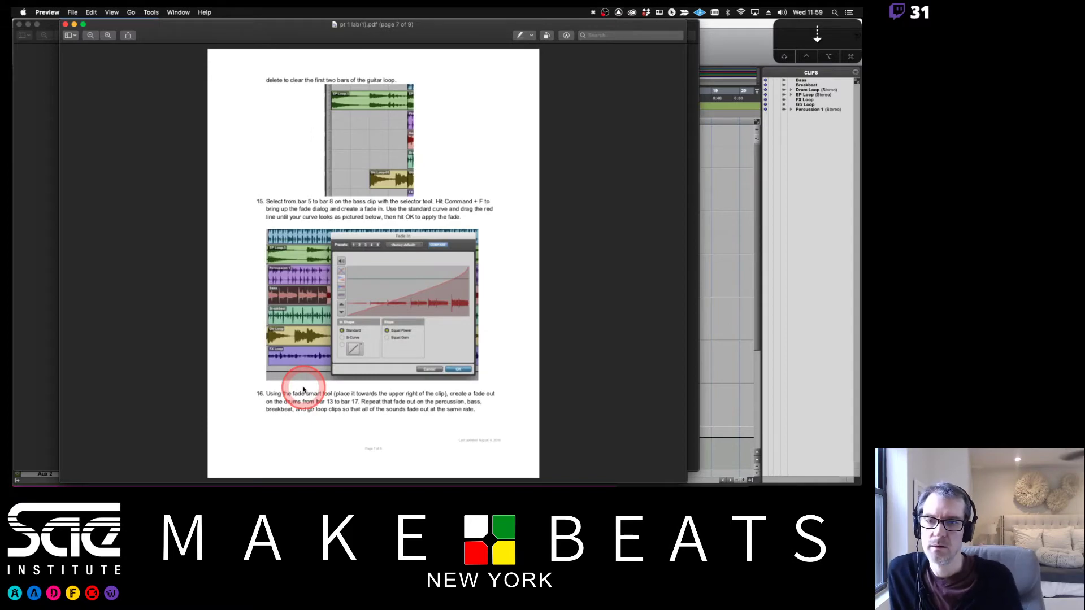
key(Down)
key(Up)
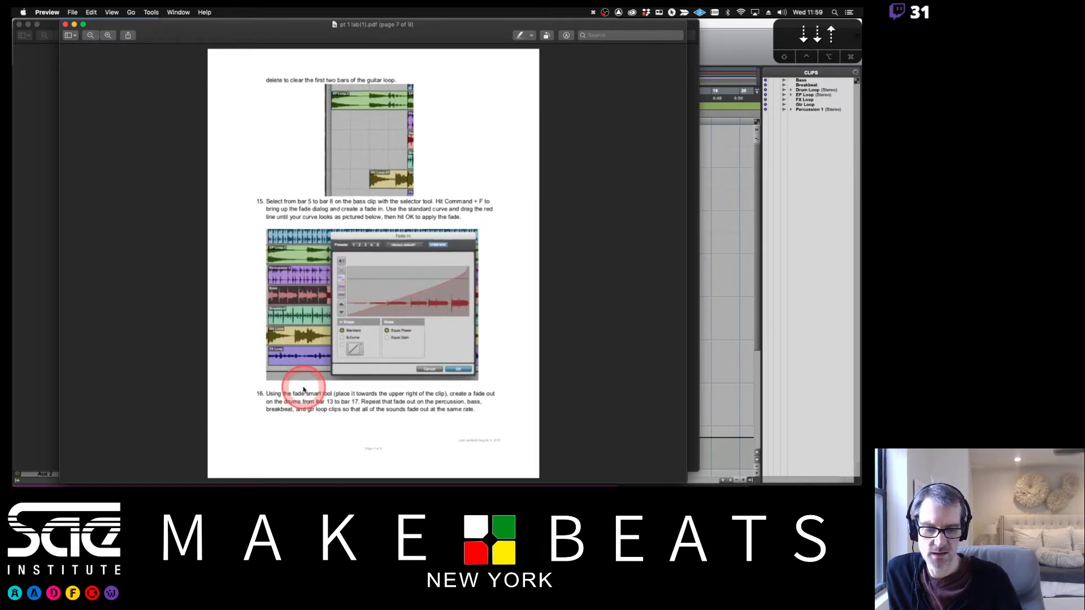
key(Up)
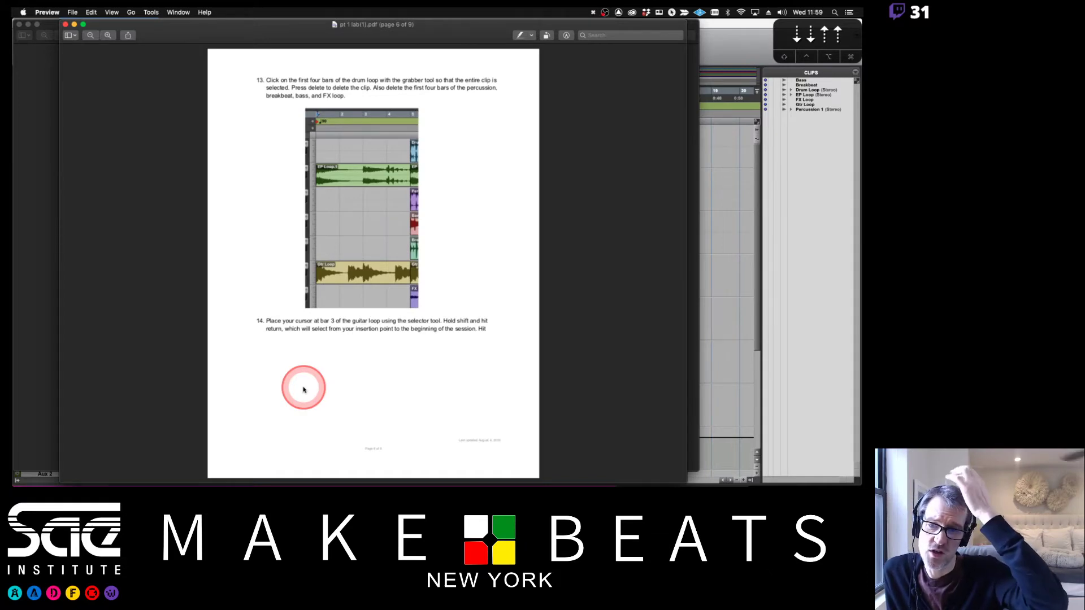
key(ctrl+Up)
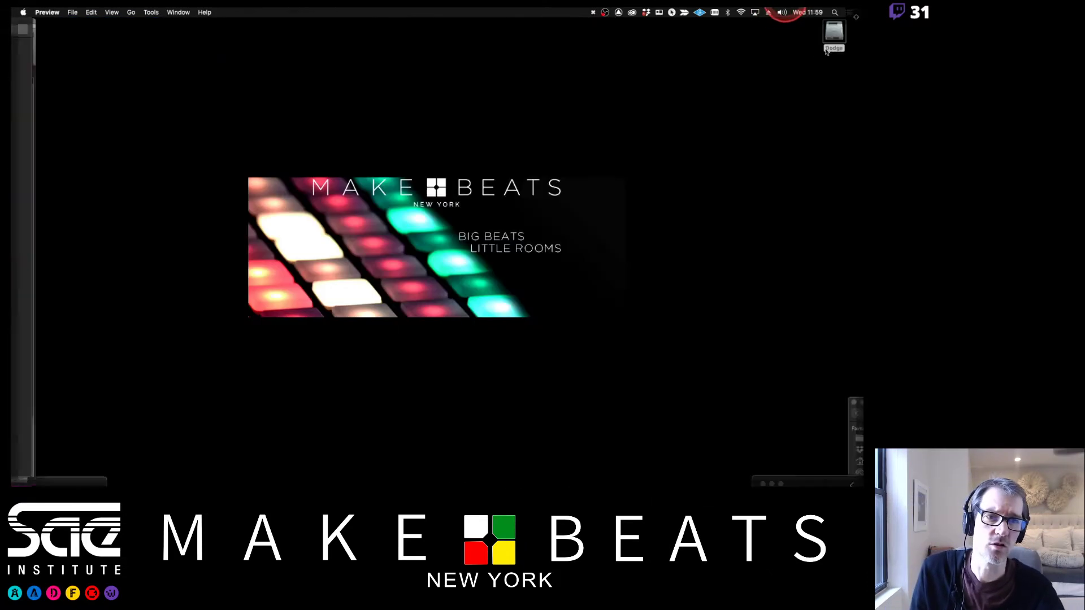
Return to Pro Tools, restore the full guitar loop, and delete its portion from bar 3 back to the session start
click(807, 33)
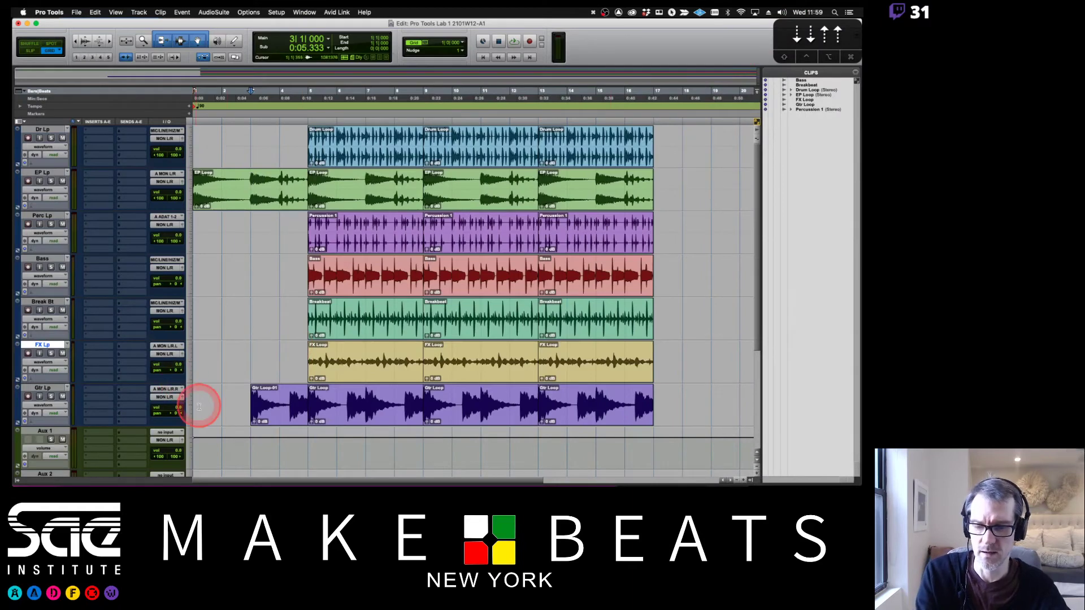
click(246, 399)
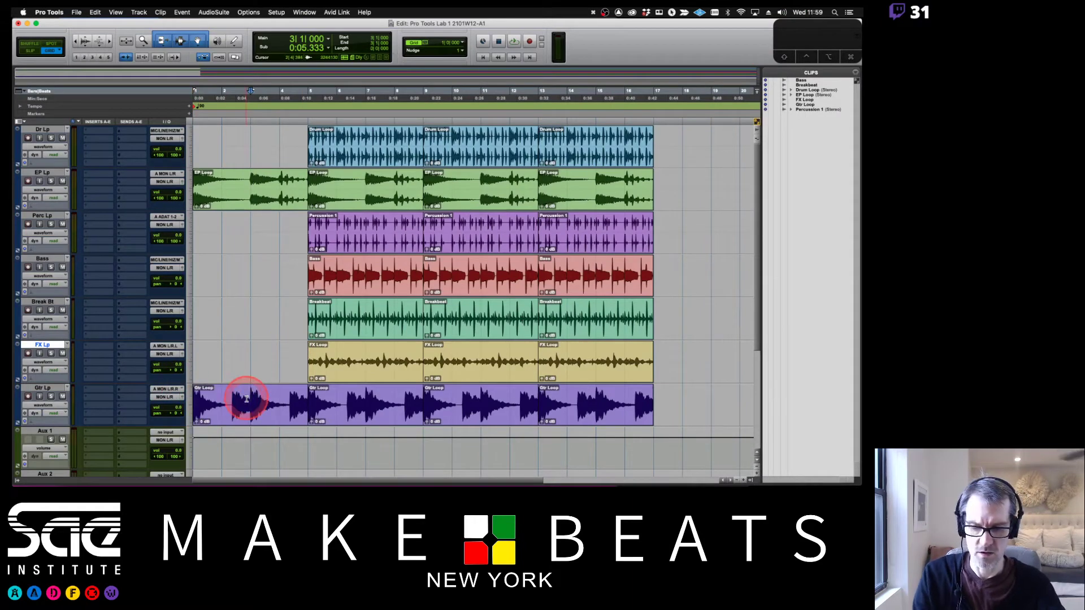
key(shift+Return)
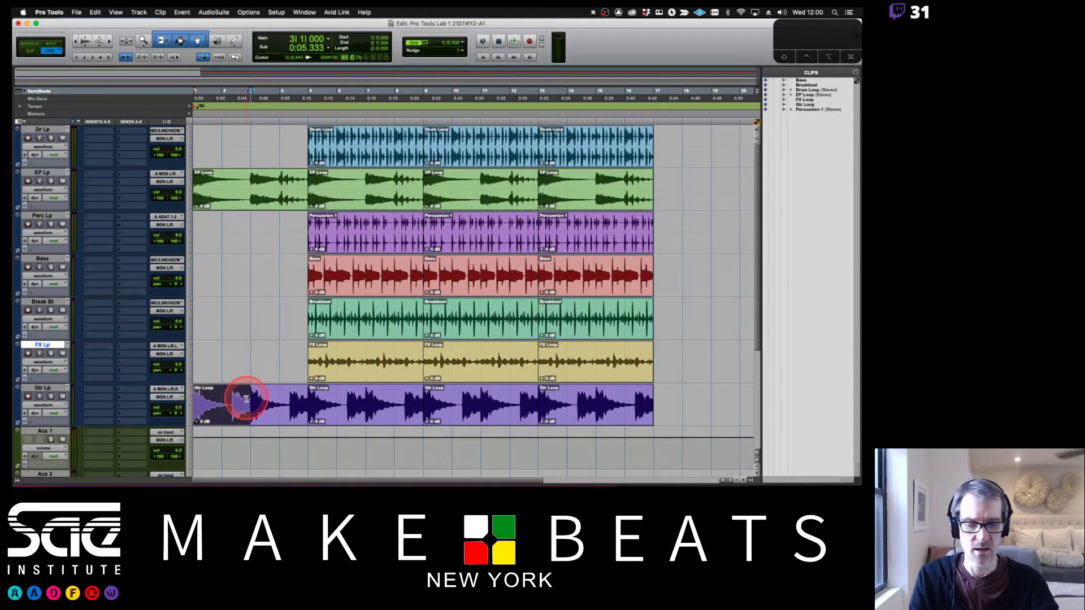
key(BackSpace)
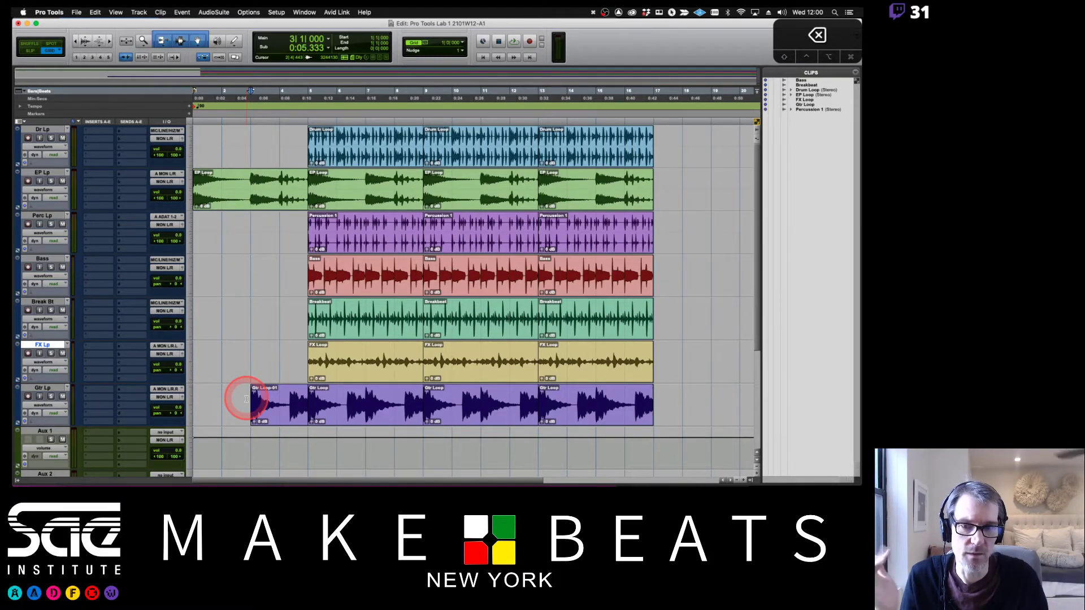
Restore the full guitar loop, separate its first two bars at bar 3, and delete that two-bar clip
click(246, 399)
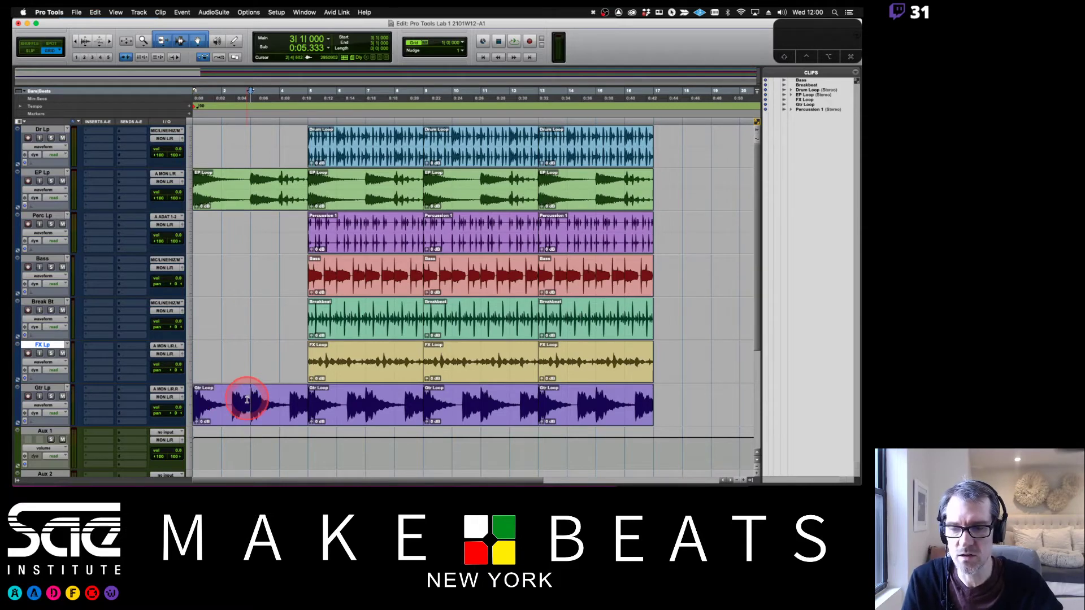
double_click(218, 400)
drag(244, 404, 206, 399)
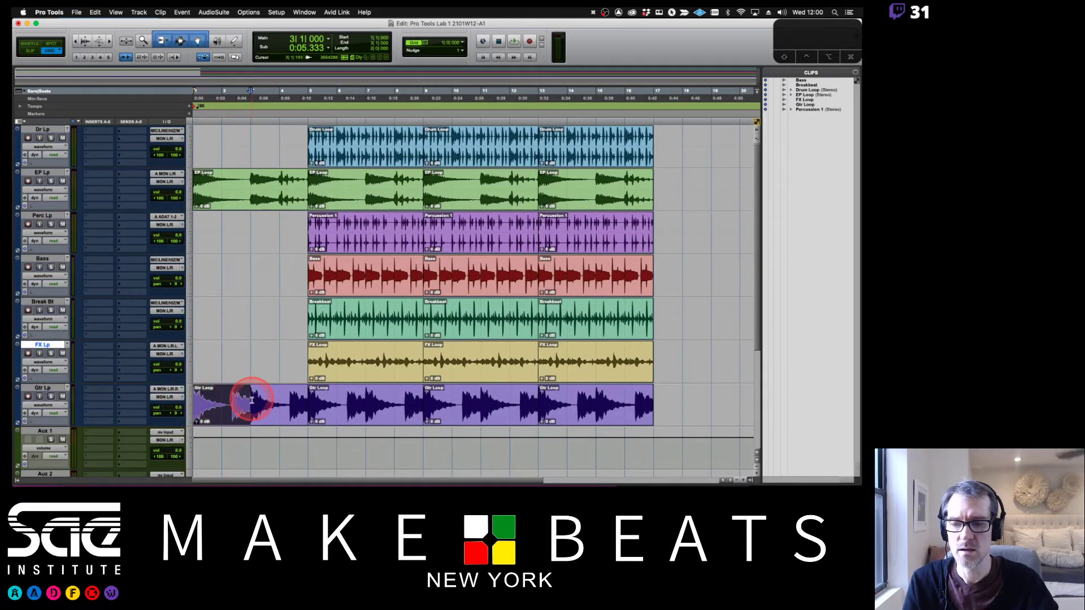
key(super+e)
click(224, 421)
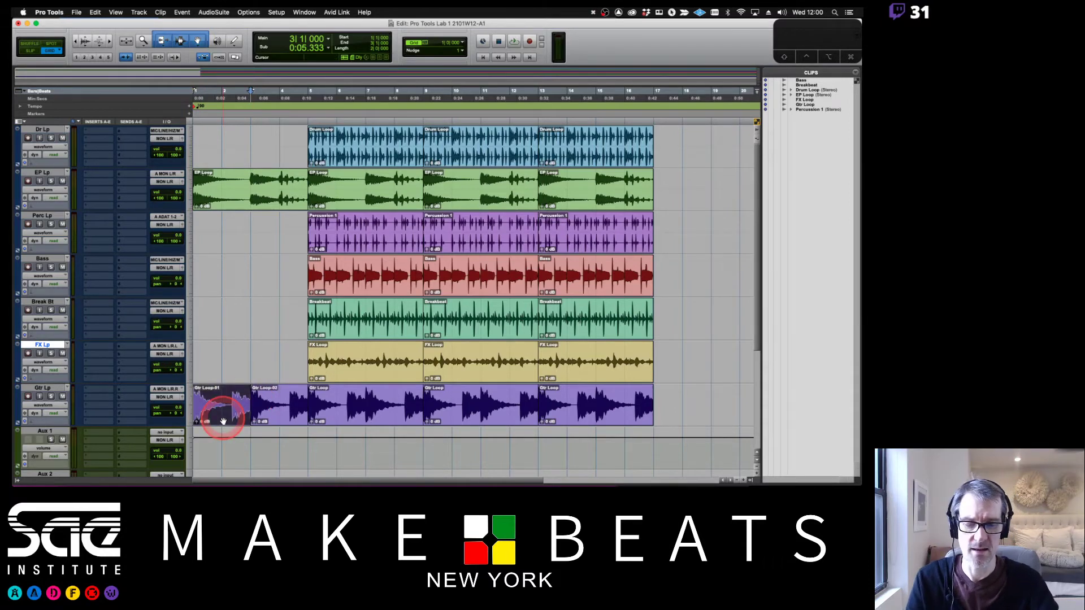
key(BackSpace)
Switch to the lab PDF, read step 15 about the bass fade-in, and return to Pro Tools
key(super+Tab)
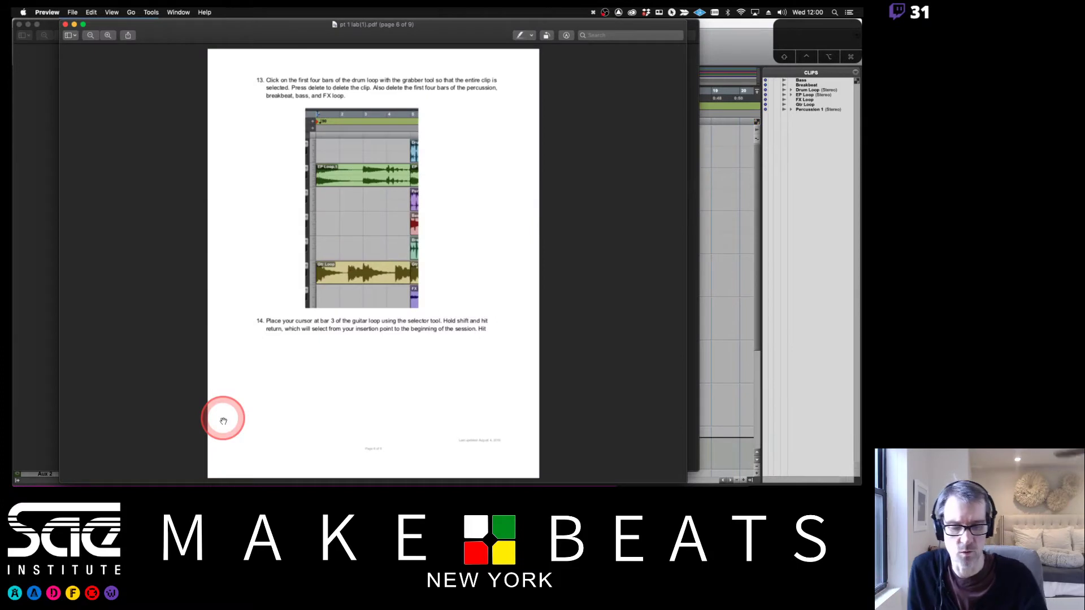
key(Down)
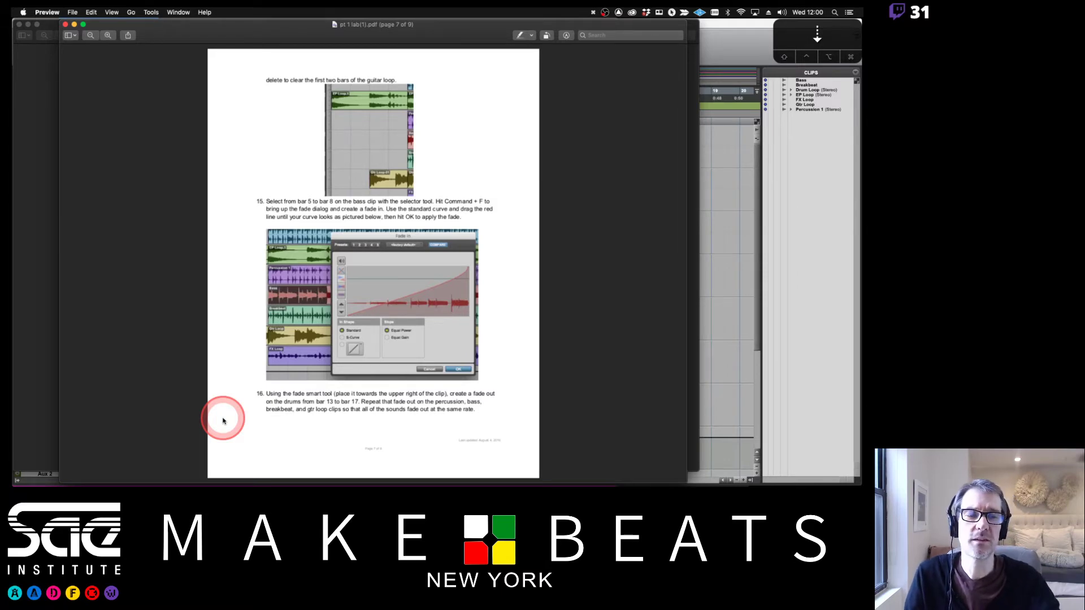
click(714, 44)
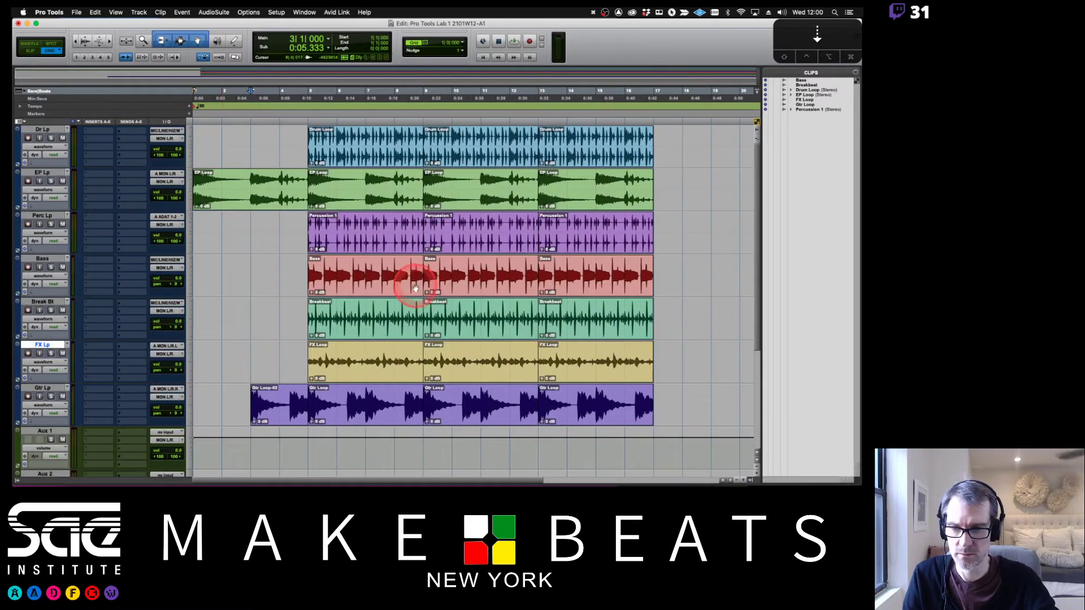
Zoom in on the timeline around the bass clip that starts at bar 5, and enlarge the Bass track's height
click(309, 275)
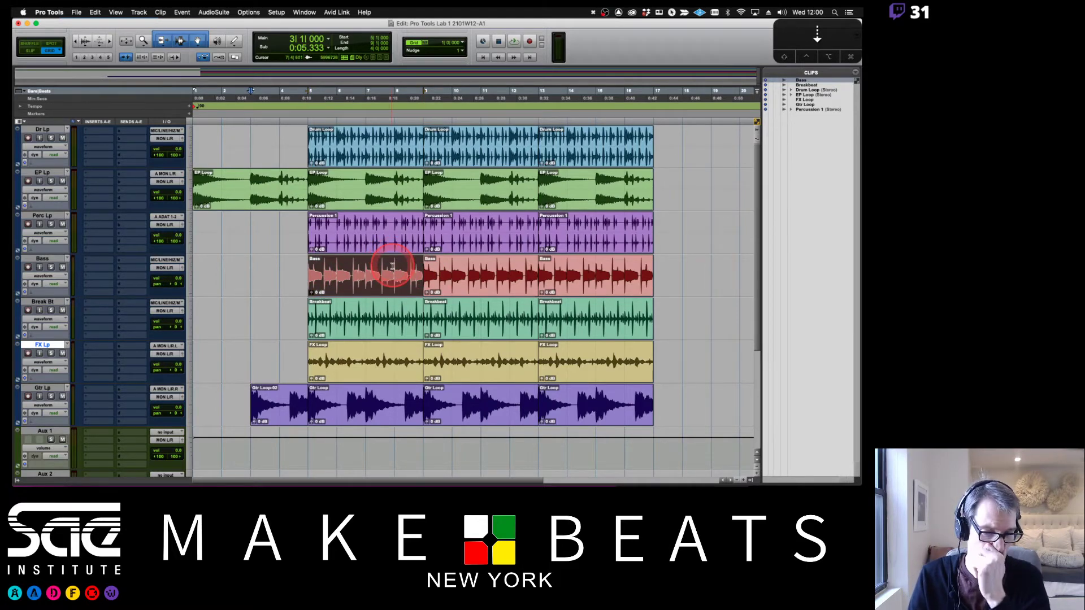
key(super+bracketright)
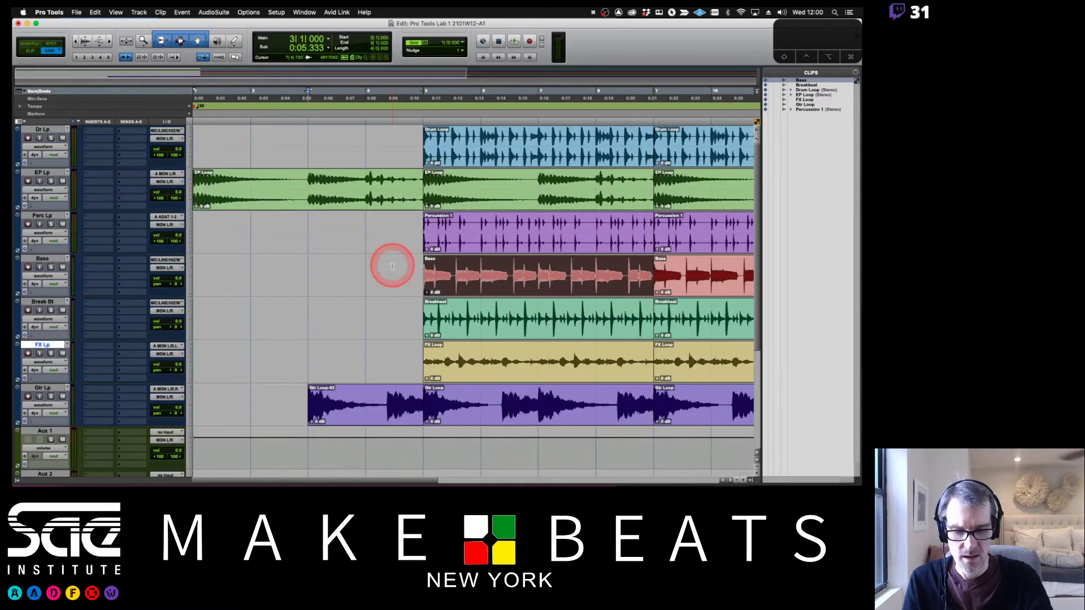
click(192, 285)
click(194, 293)
click(412, 289)
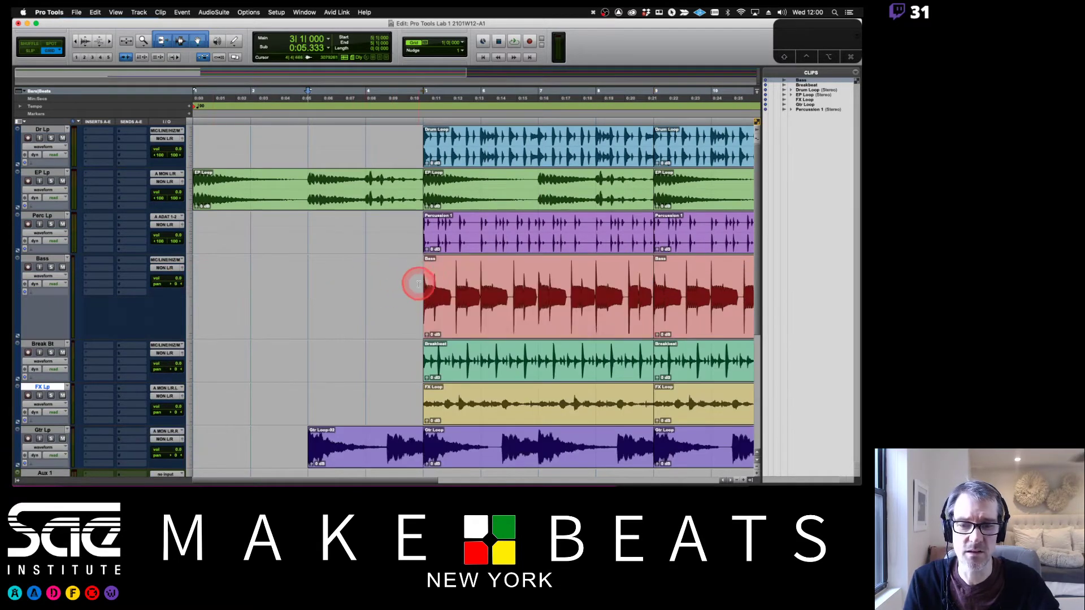
scroll(429, 300, right, 2)
scroll(430, 300, right, 3)
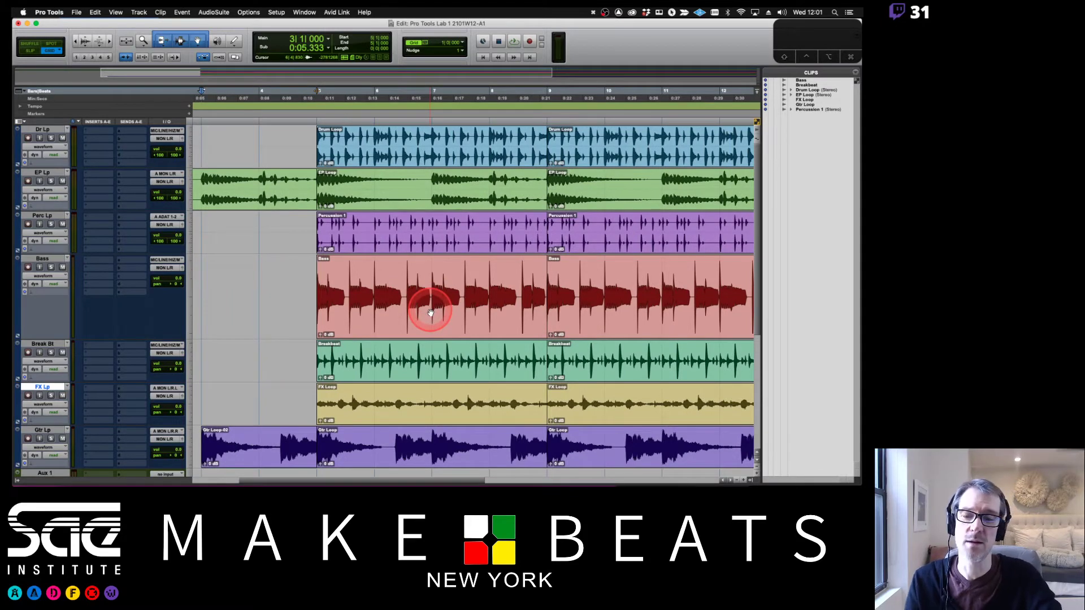
click(430, 313)
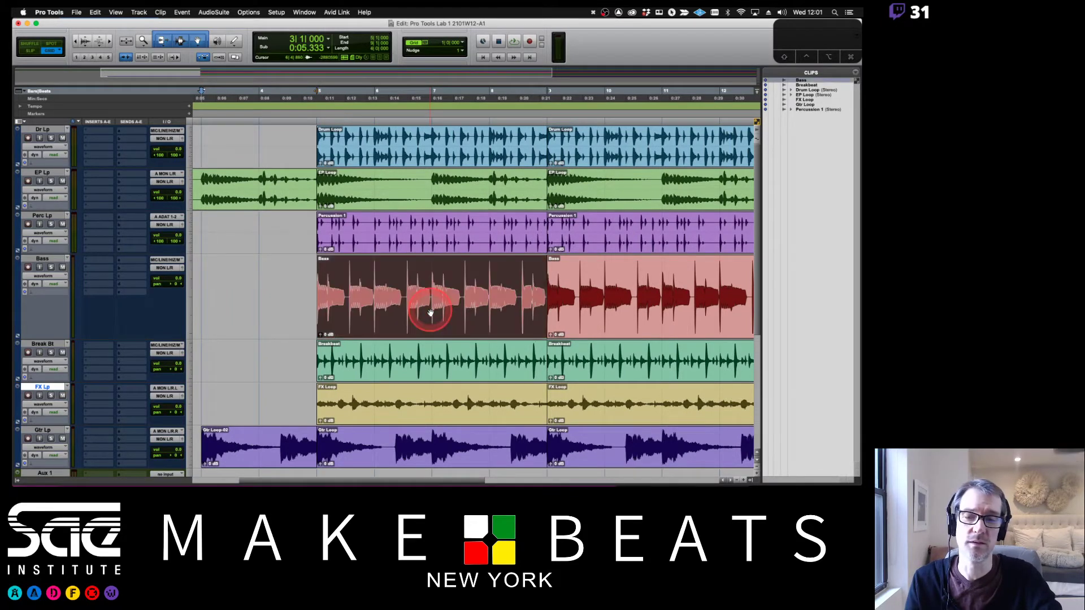
click(310, 277)
Check the bar range for the bass fade-in under lab step 15 in the PDF, and return to Pro Tools
key(super+Tab)
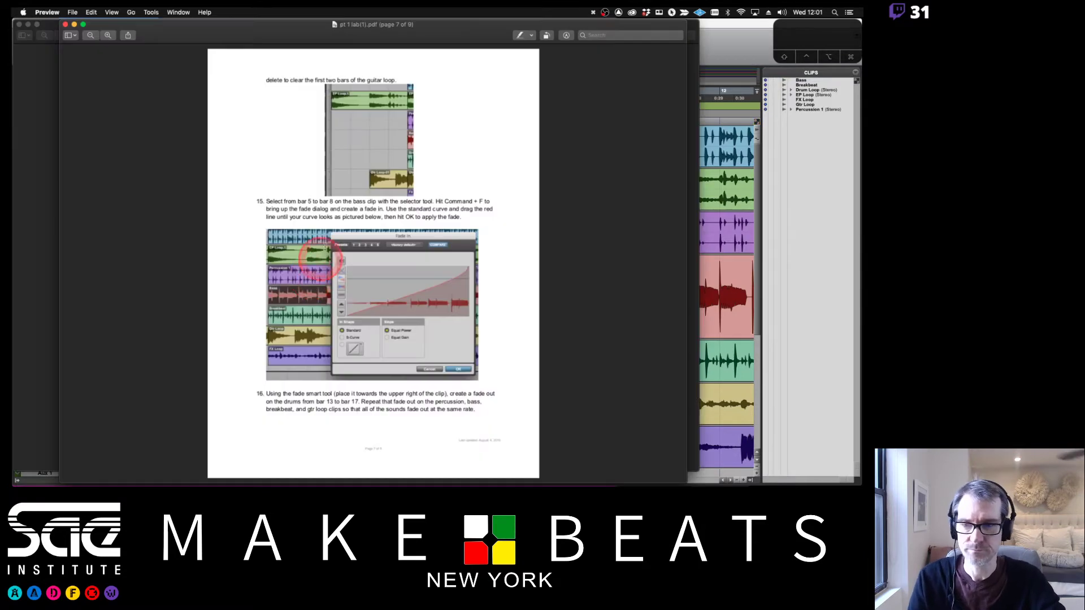
drag(269, 202, 362, 202)
key(super+Tab)
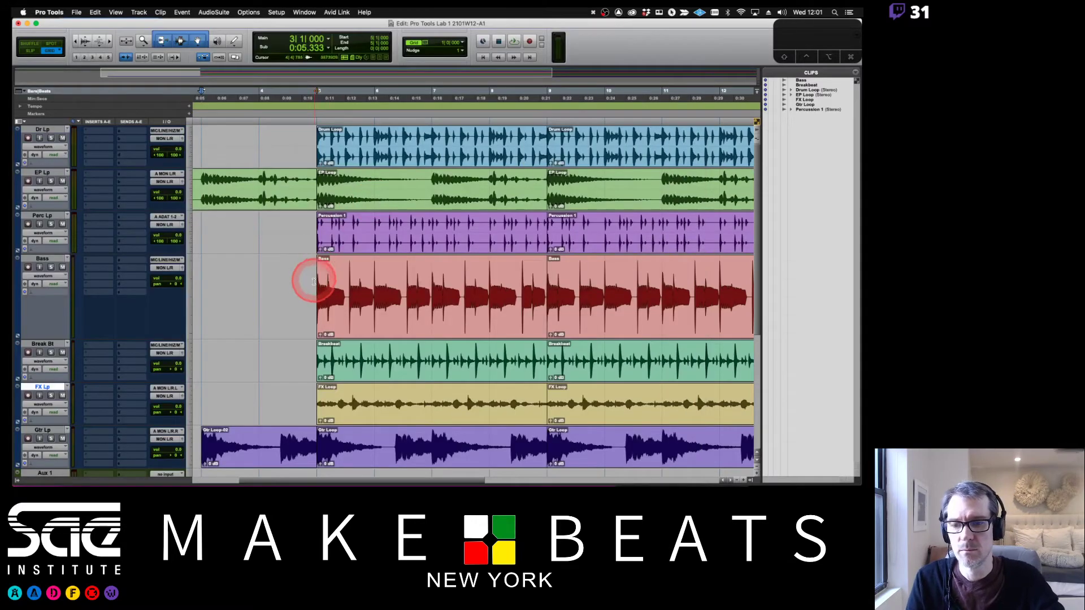
drag(320, 282, 480, 275)
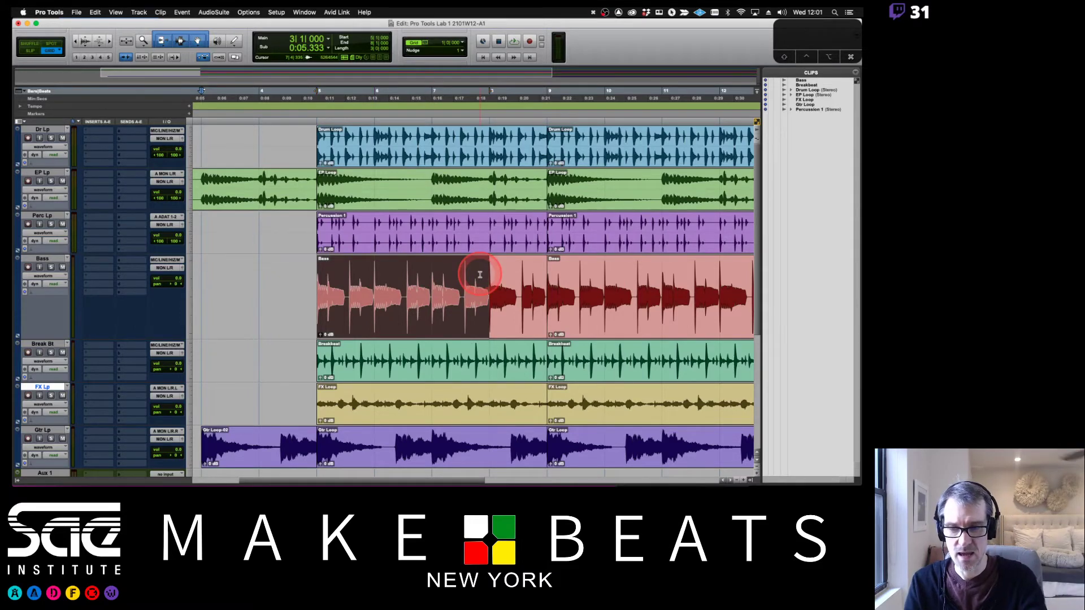
key(super+f)
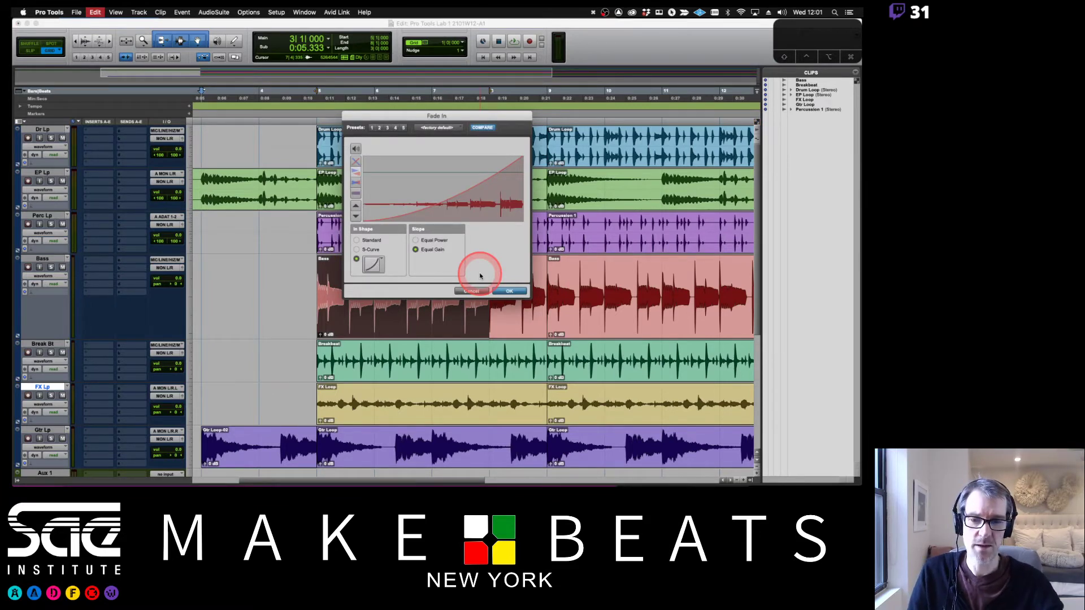
click(465, 291)
click(254, 284)
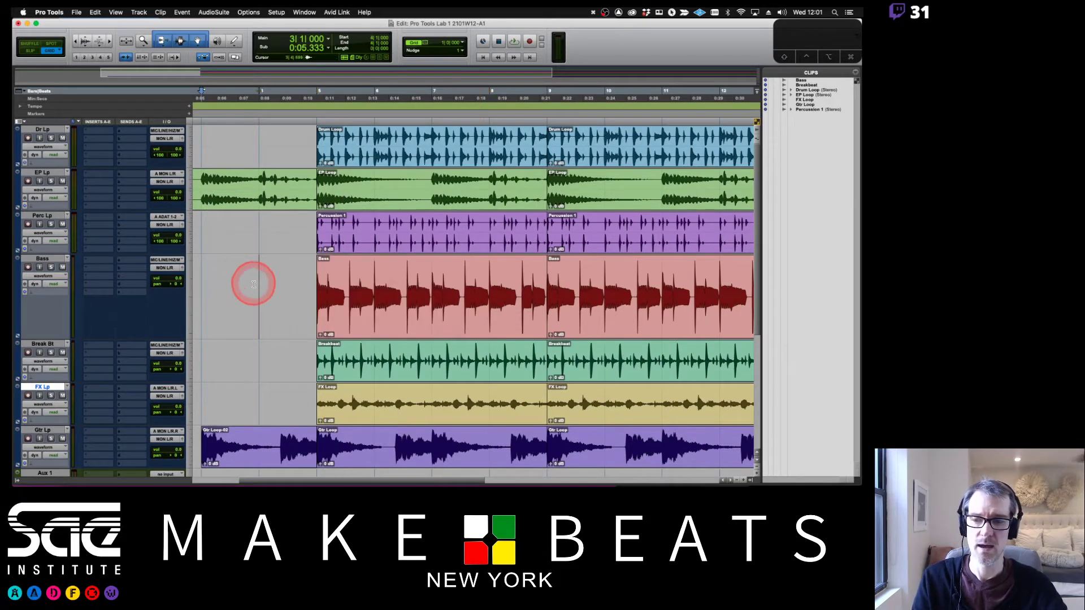
click(427, 322)
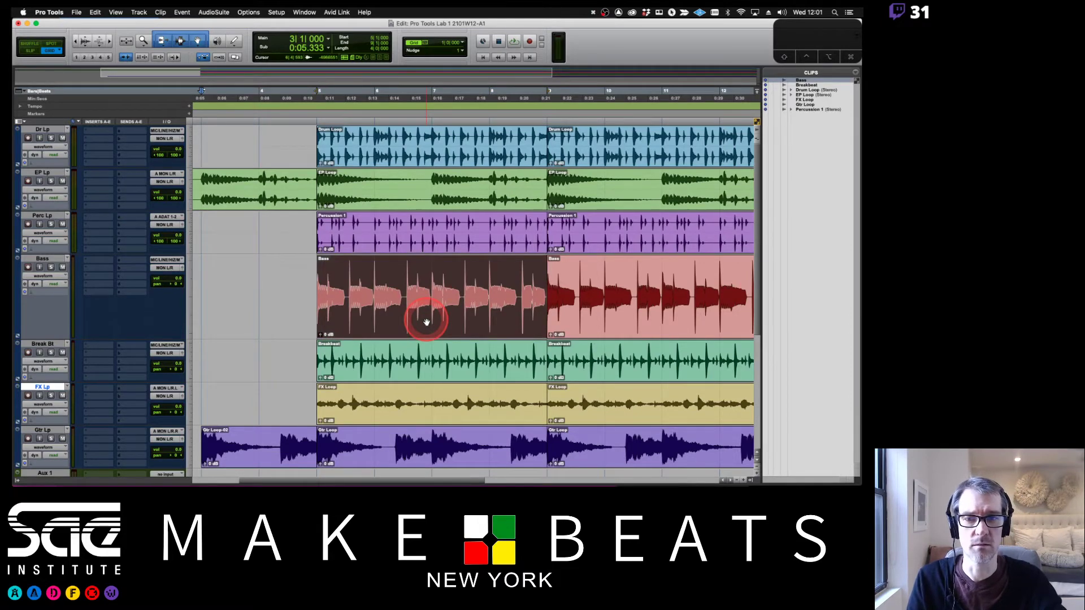
drag(427, 322, 427, 305)
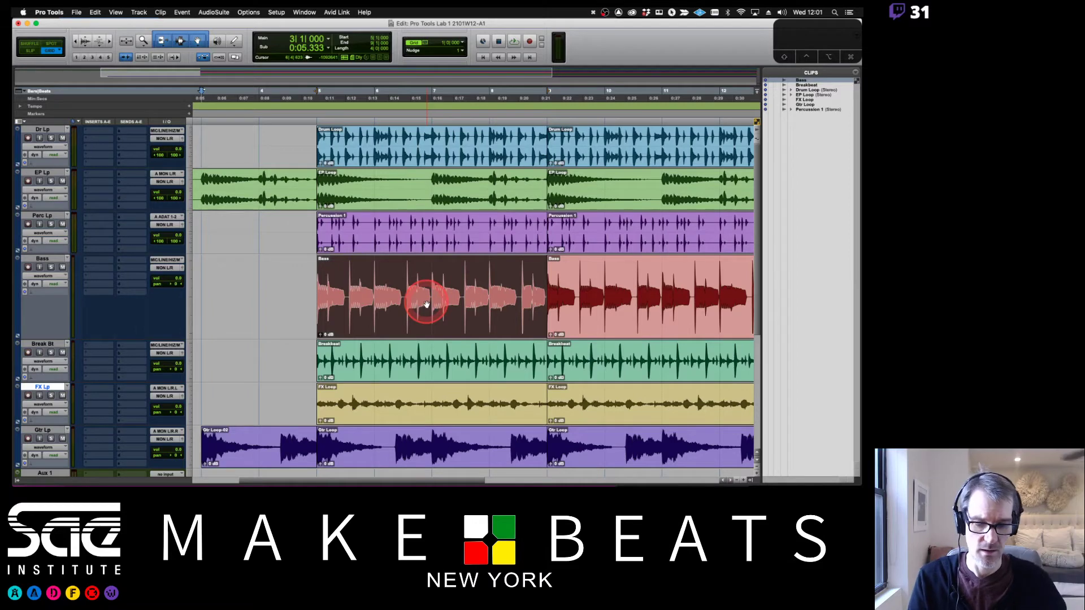
key(super+f)
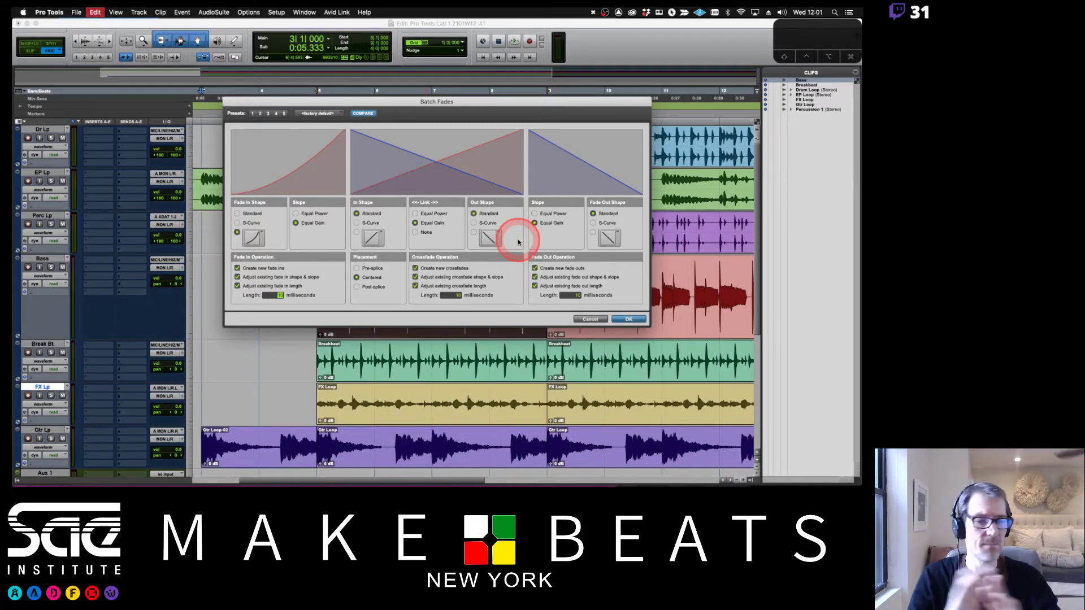
click(588, 319)
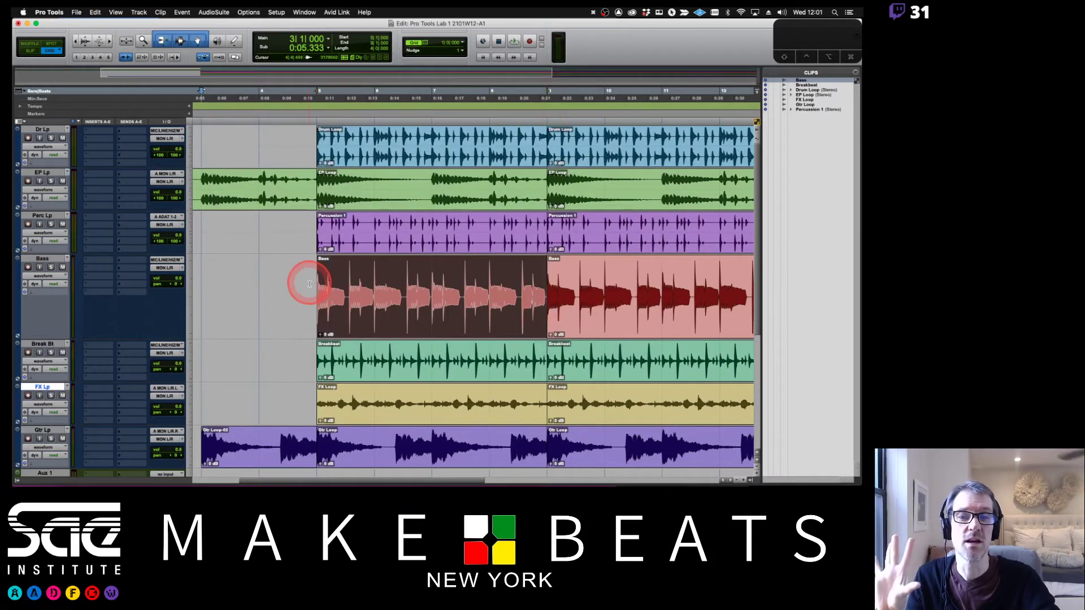
Select the bass clip from bar 5 to bar 8, open the Fade In settings, and compare them with the curve pictured in the PDF
drag(309, 284, 485, 279)
key(super+f)
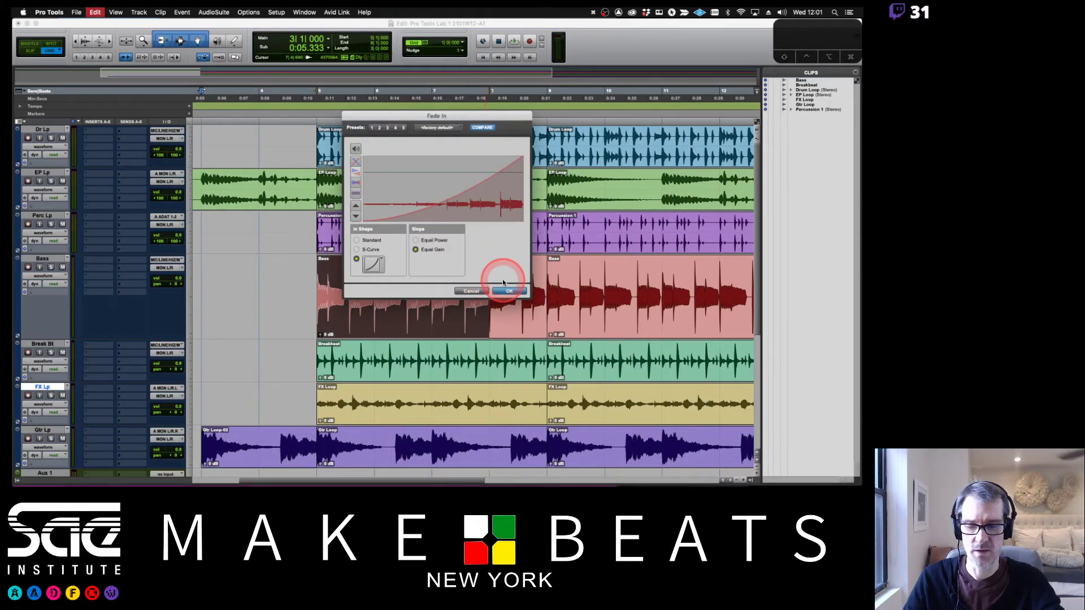
key(super+Tab)
scroll(518, 277, down, 2)
scroll(518, 277, up, 2)
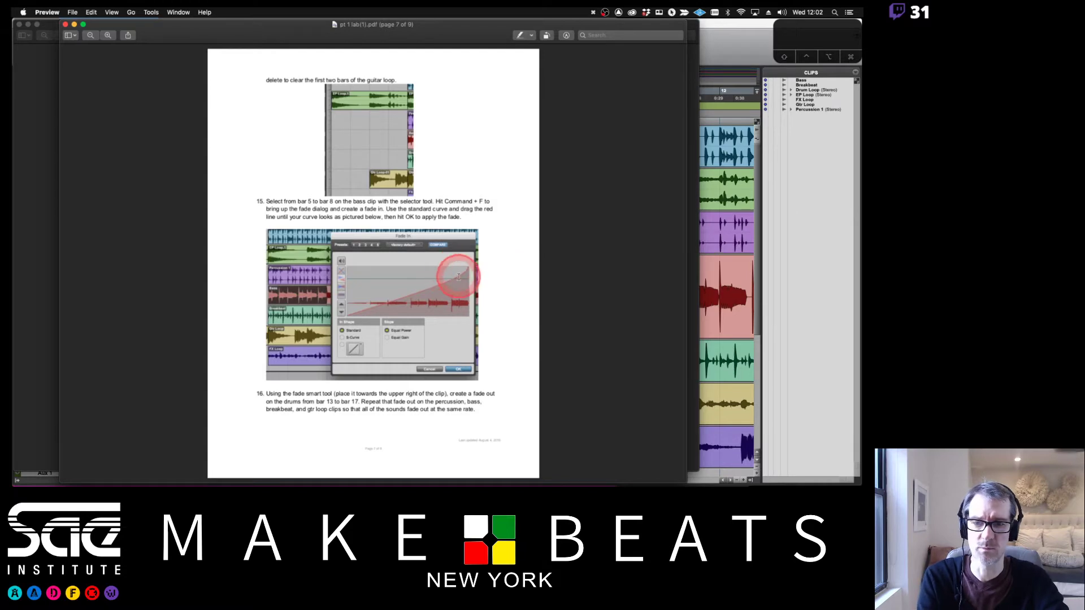
click(465, 298)
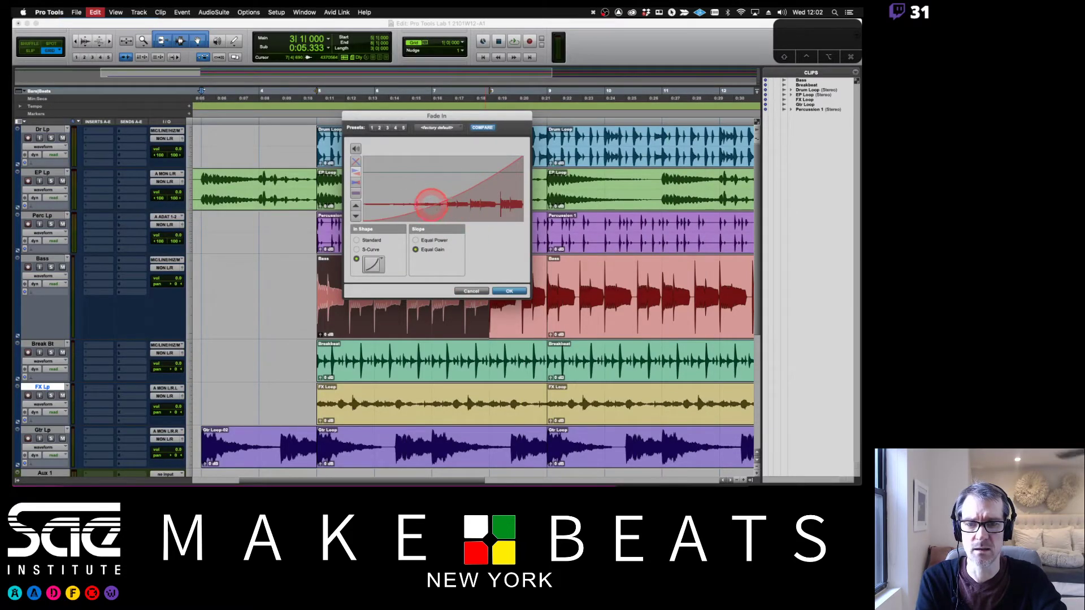
Create the bass fade-in with the Standard shape and Equal Power slope, bending the curve to match the lab picture
click(416, 240)
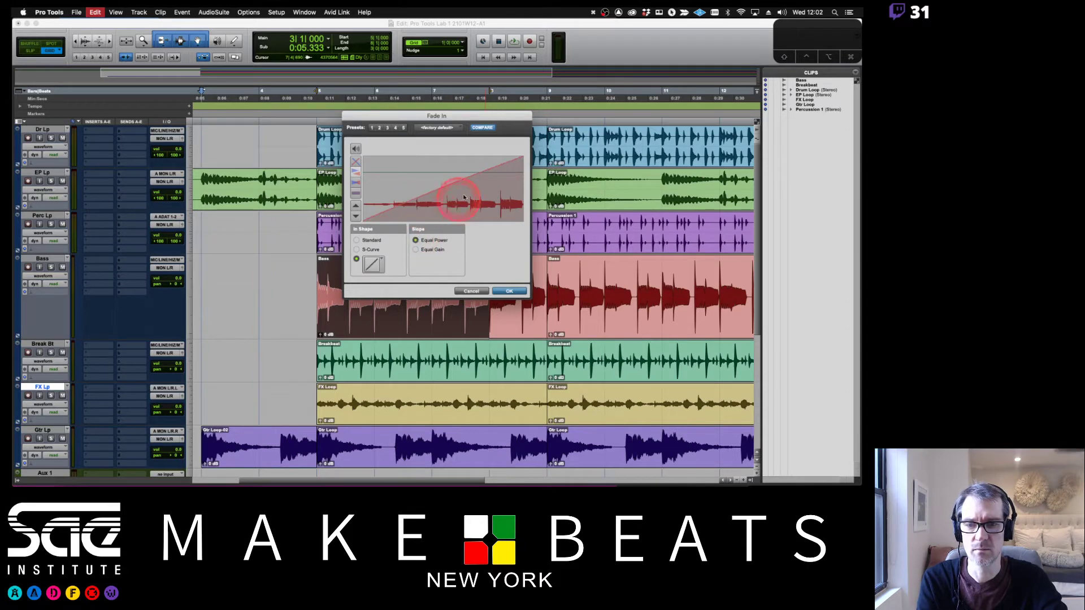
click(356, 240)
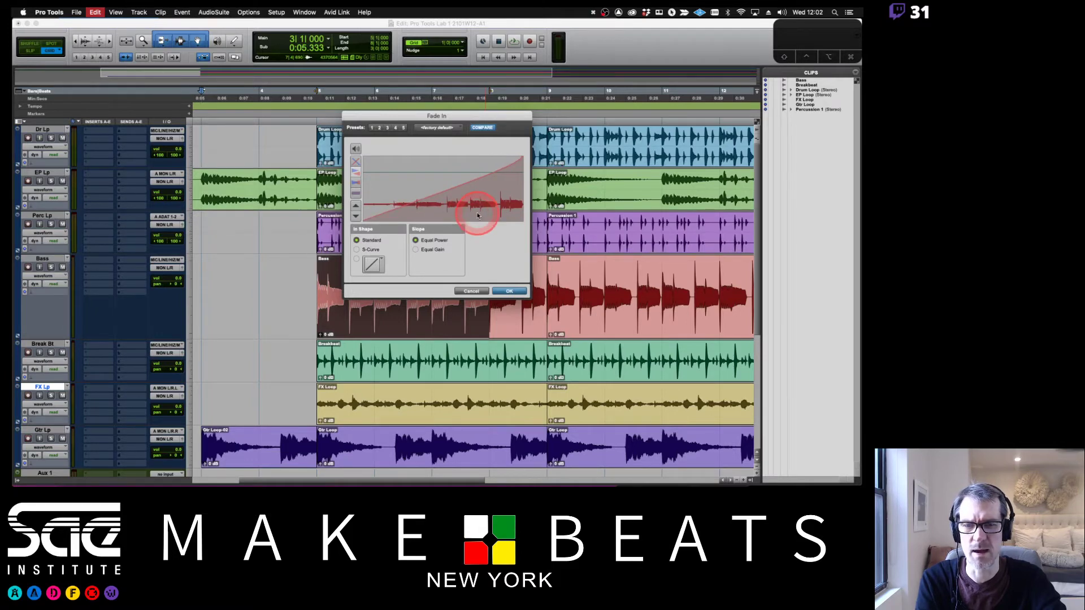
drag(448, 182, 467, 204)
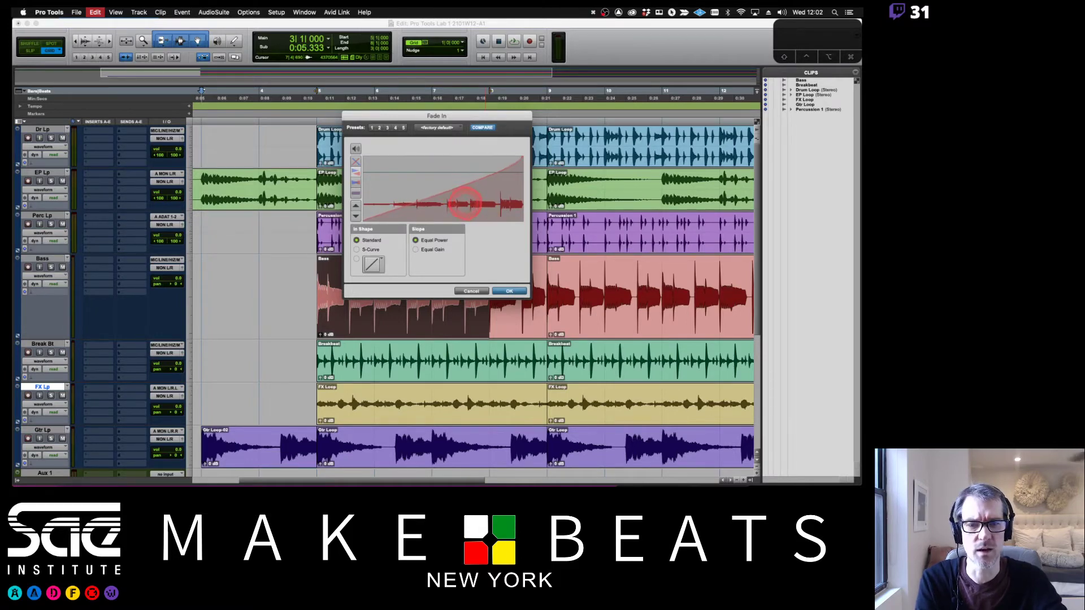
click(358, 241)
click(358, 241)
drag(358, 241, 465, 209)
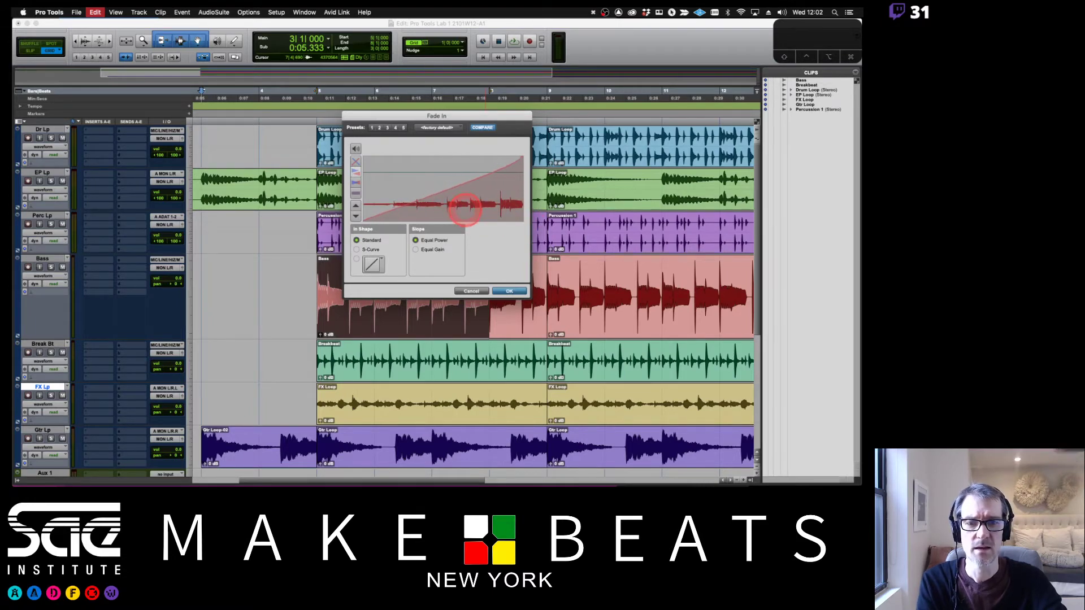
click(510, 292)
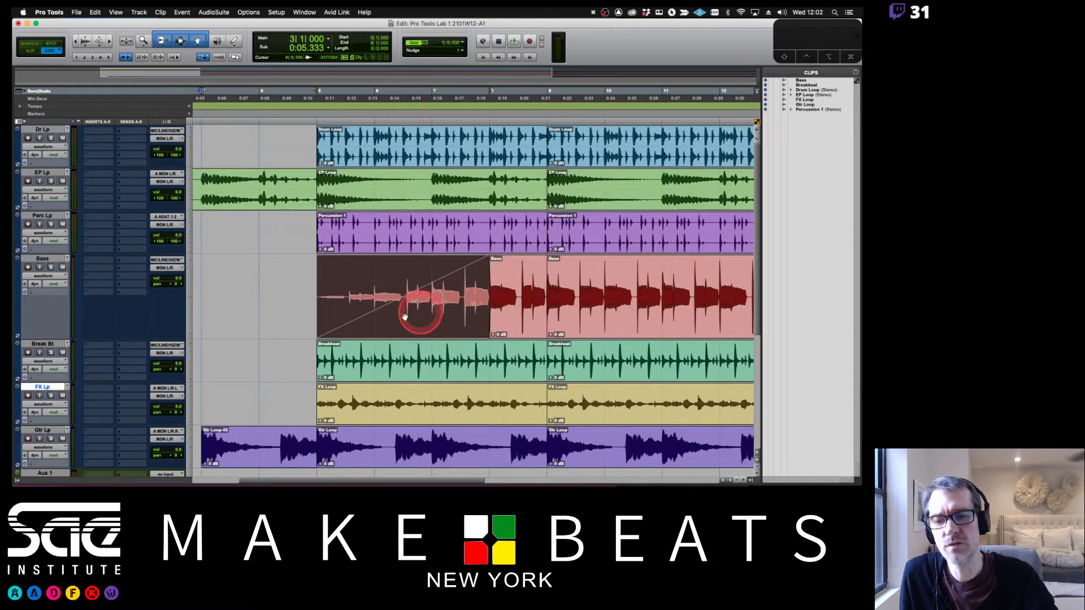
Check lab steps 15 and 16 in the PDF, and bring bars 13 to 17 into view in Pro Tools
key(super+Tab)
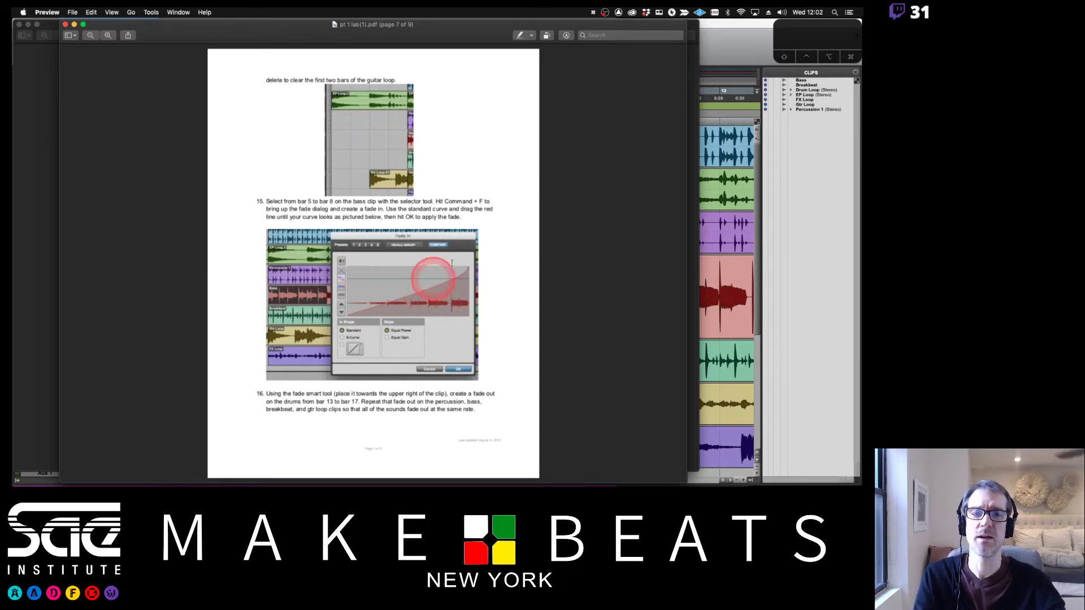
click(721, 51)
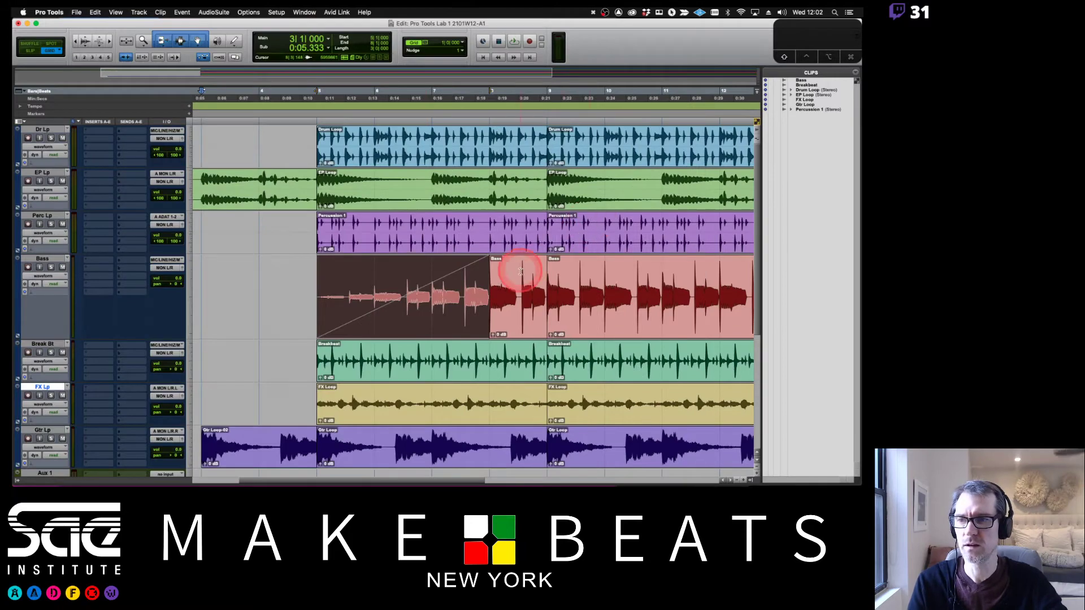
scroll(521, 277, right, 10)
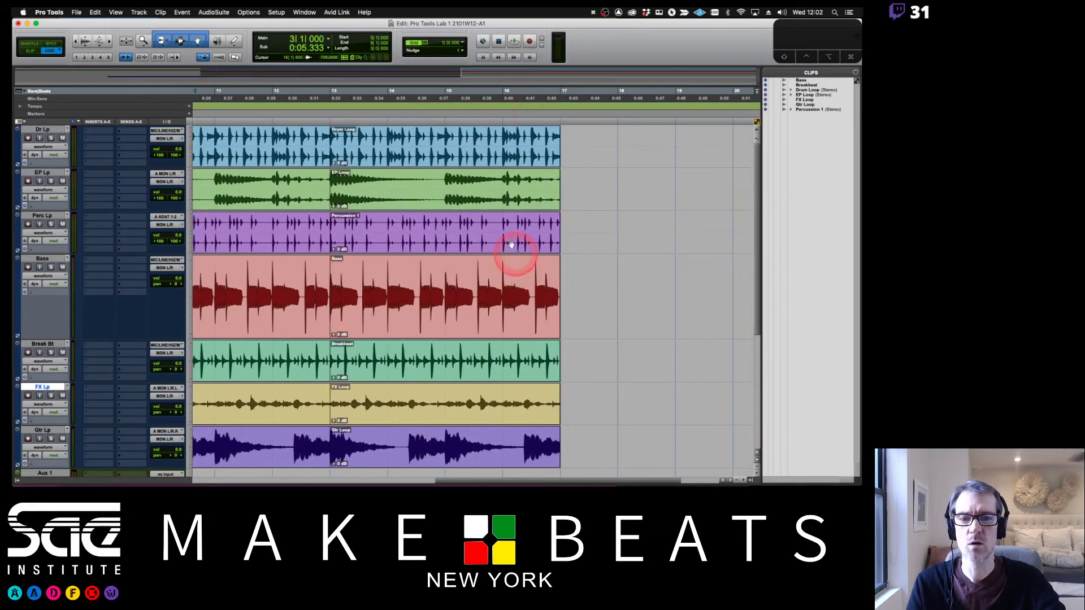
Check the fade-out instructions under lab step 16 in the PDF, and return to Pro Tools
key(alt+super+8)
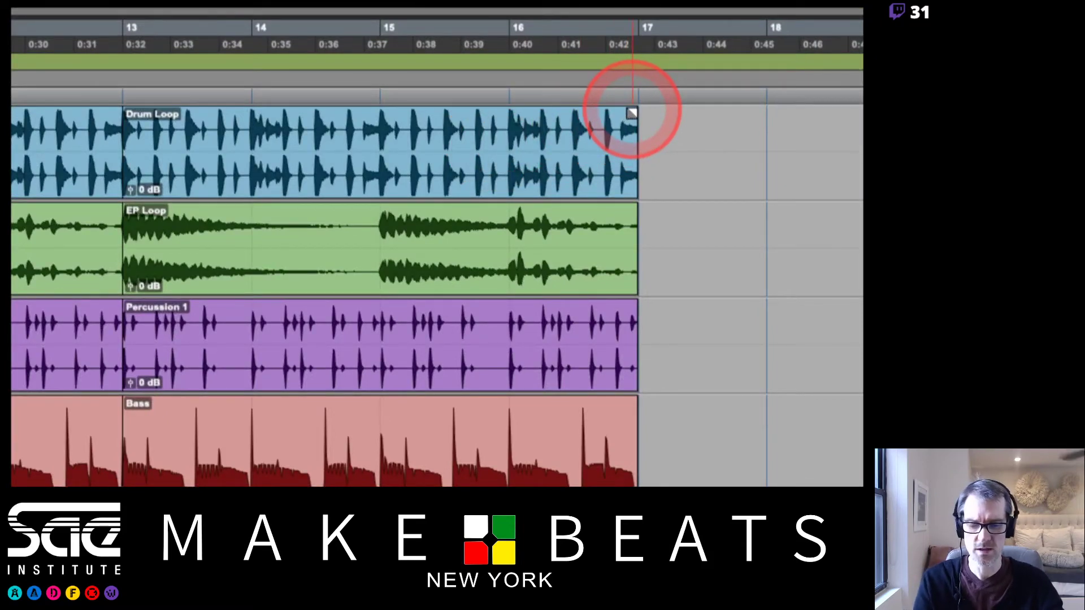
key(alt+super+8)
key(super+Tab)
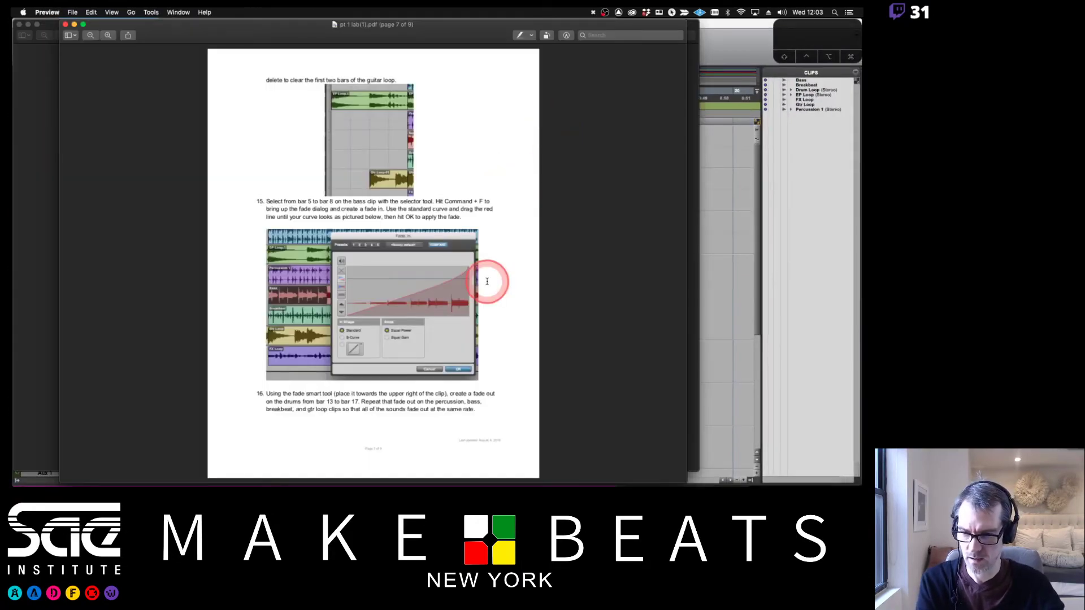
key(super+Tab)
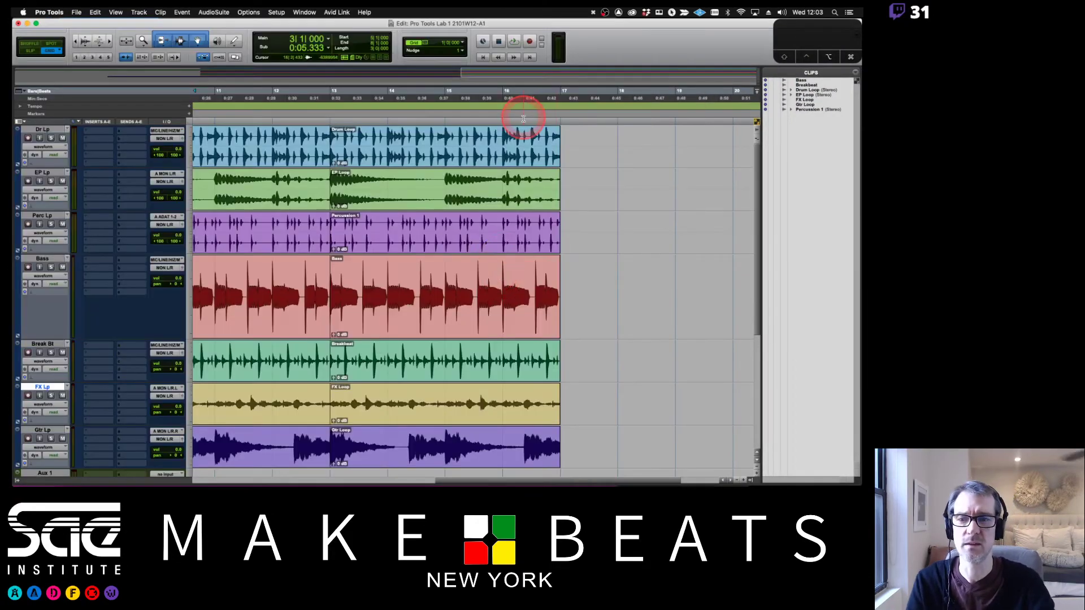
Create a fade-out on the Drum Loop clip from bar 14 to its end at bar 17
key(alt+super+8)
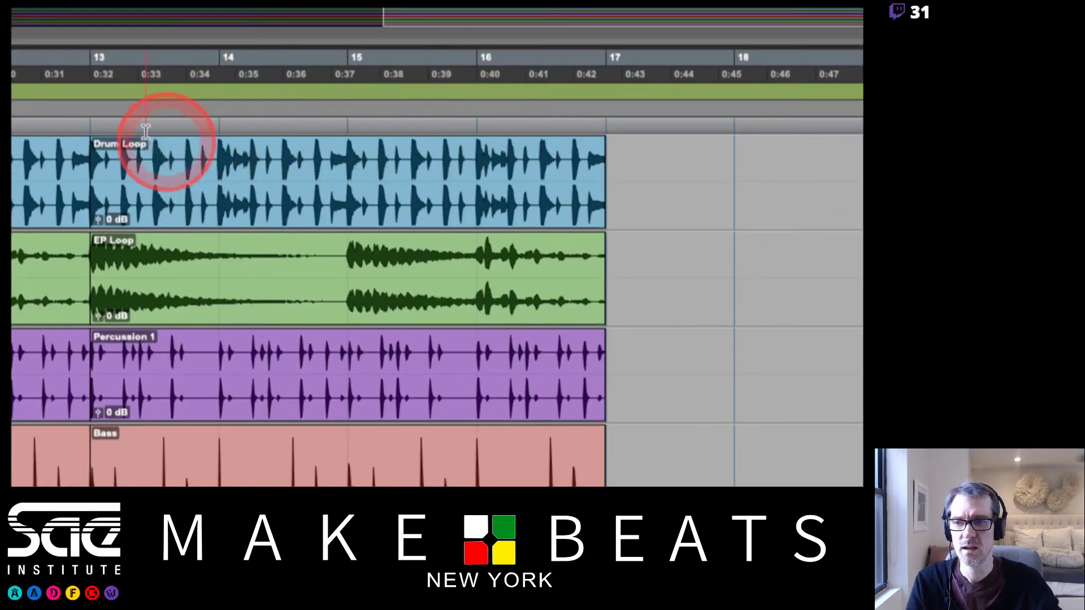
drag(602, 149, 232, 175)
click(208, 74)
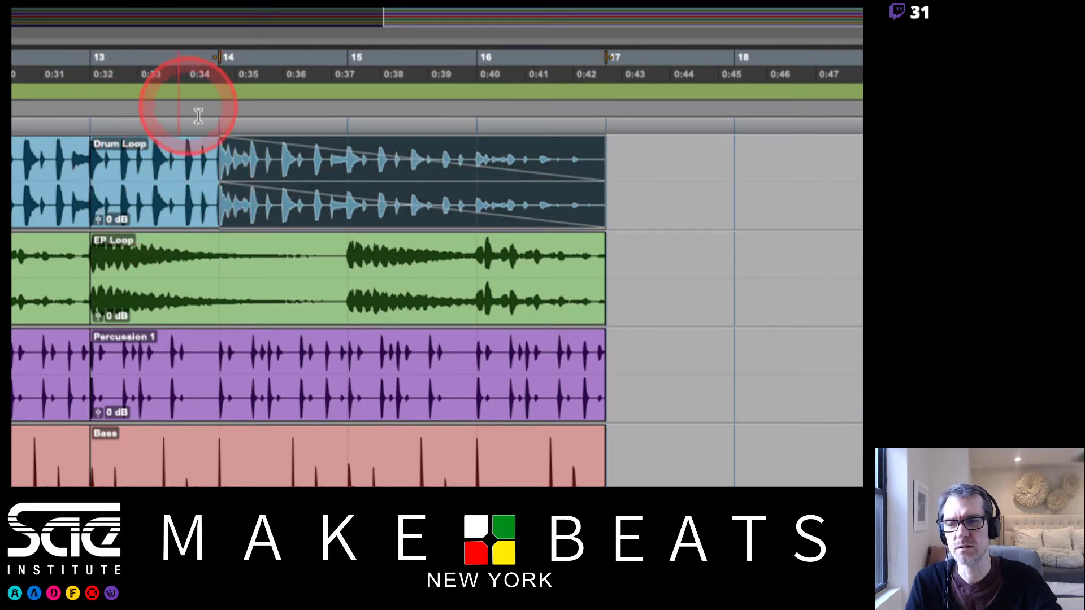
Create matching fade-outs from bar 14 to bar 17 on the EP Loop and Percussion 1 clips
click(601, 242)
drag(600, 242, 197, 243)
click(593, 337)
drag(593, 334, 219, 365)
Create a fade-out on the Bass clip from bar 14 to bar 17
scroll(339, 356, down, 2)
click(470, 348)
scroll(471, 349, down, 3)
scroll(471, 348, up, 4)
scroll(471, 349, down, 2)
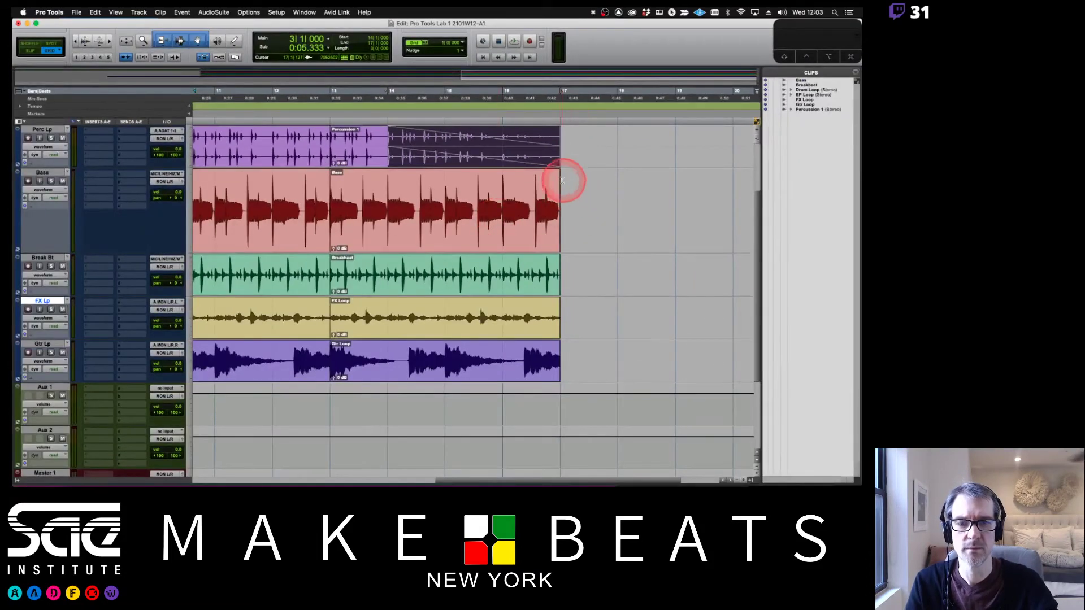
click(587, 239)
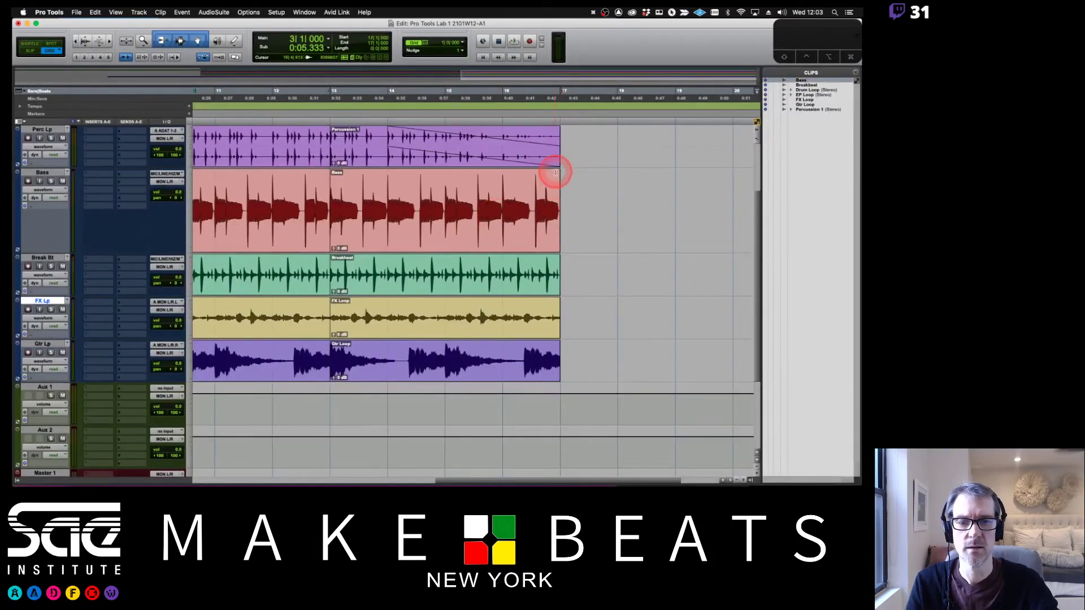
drag(556, 172, 389, 180)
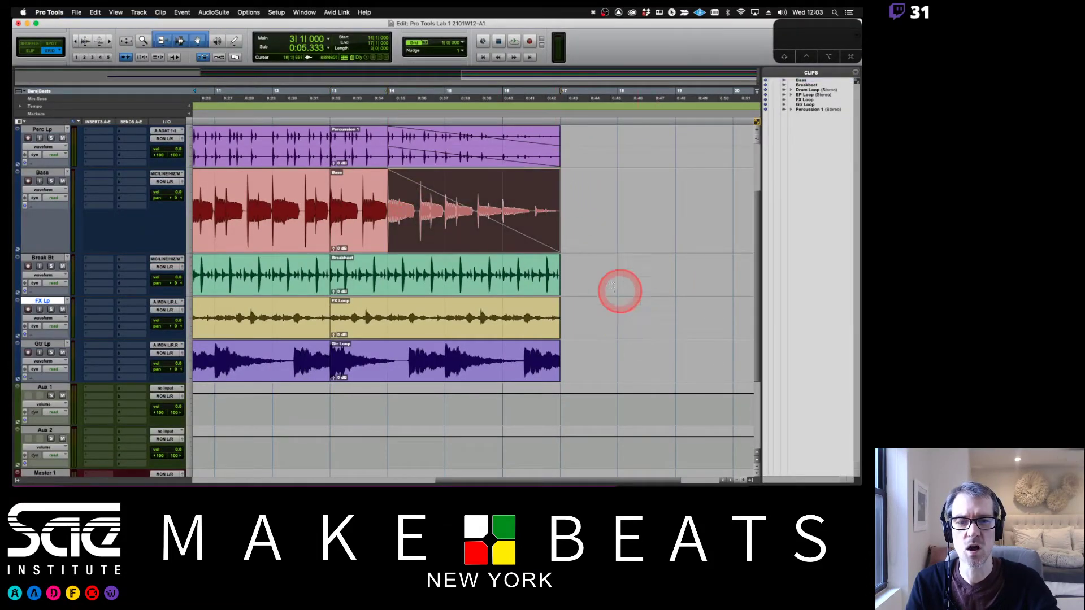
Fade out the Breakbeat, FX Loop and Gtr Loop clips from bar 14 to bar 17
drag(556, 257, 392, 257)
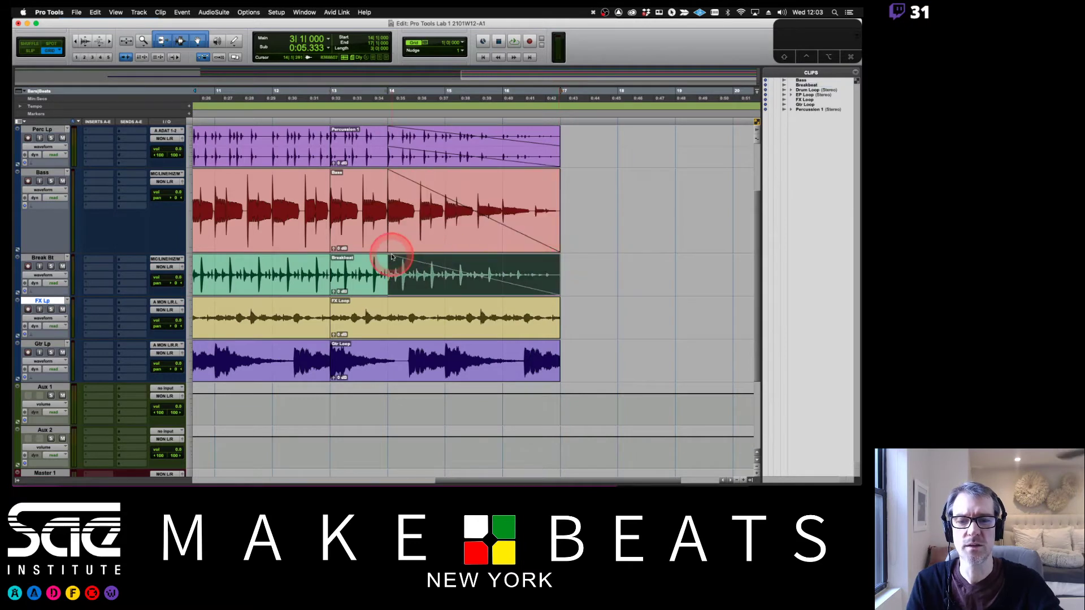
drag(556, 300, 367, 308)
drag(558, 345, 404, 350)
Review the fade-outs across the tracks, and reduce the Bass track's height to match the other tracks
scroll(460, 235, up, 3)
scroll(460, 234, down, 4)
scroll(460, 232, up, 2)
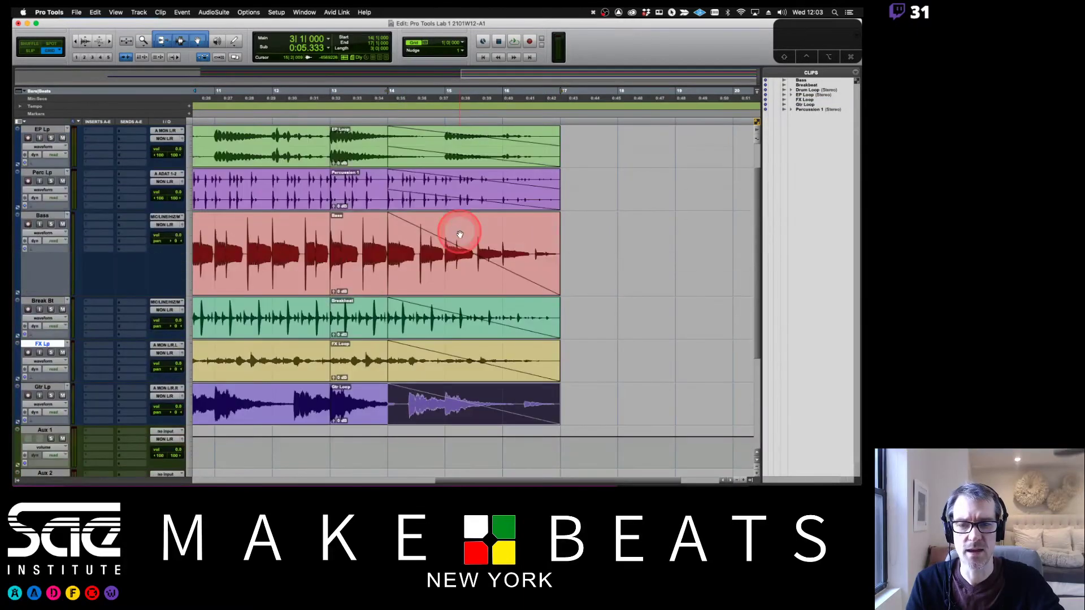
click(195, 249)
scroll(445, 244, up, 2)
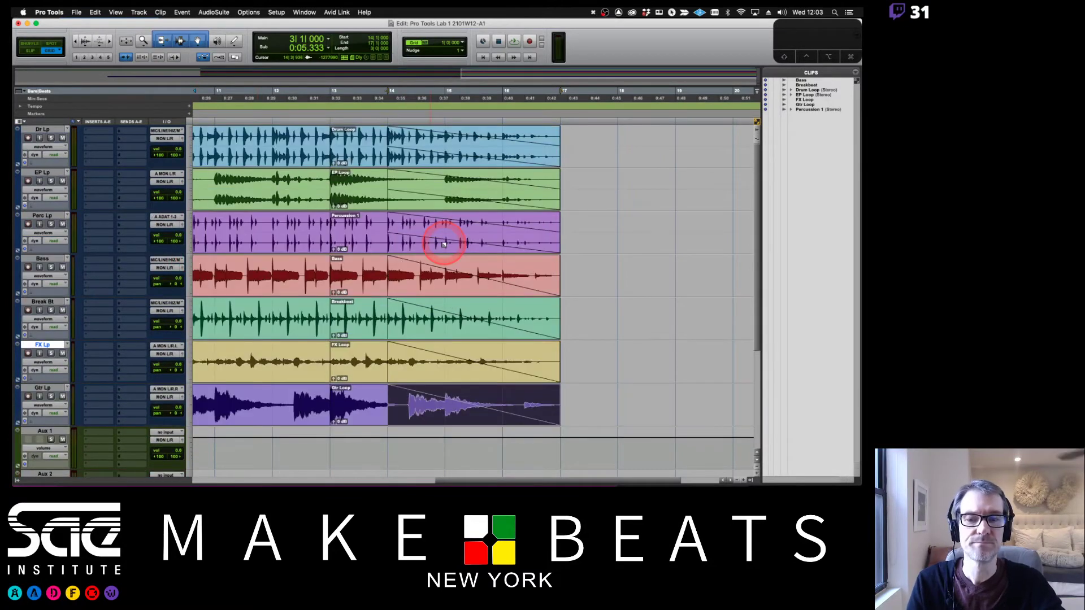
Switch to the lab PDF and check the picture for step 16 and the instructions for step 17 on page 8
key(super+Tab)
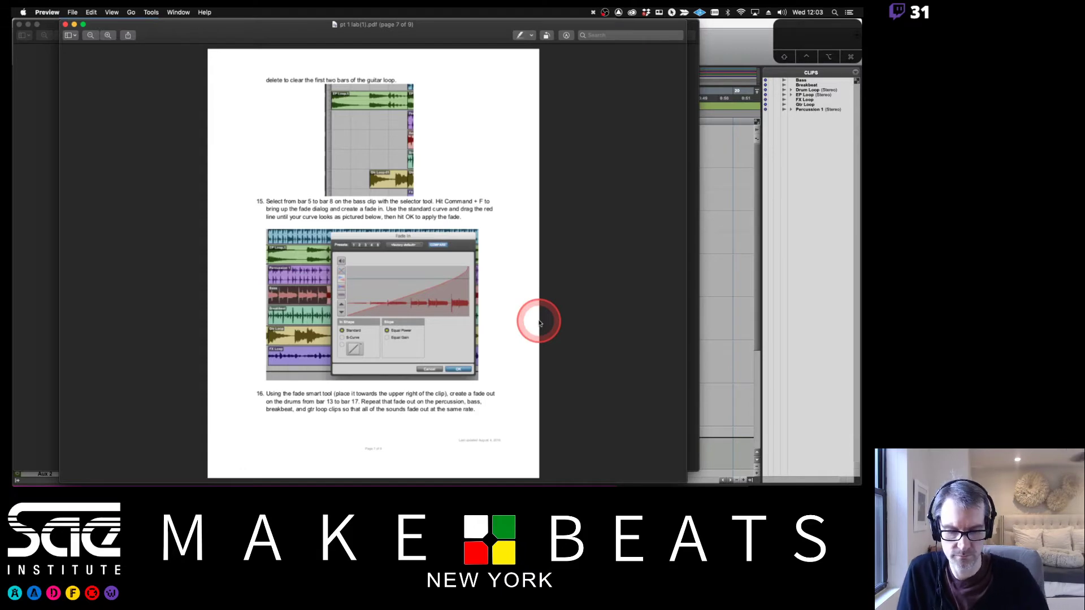
key(Page_Down)
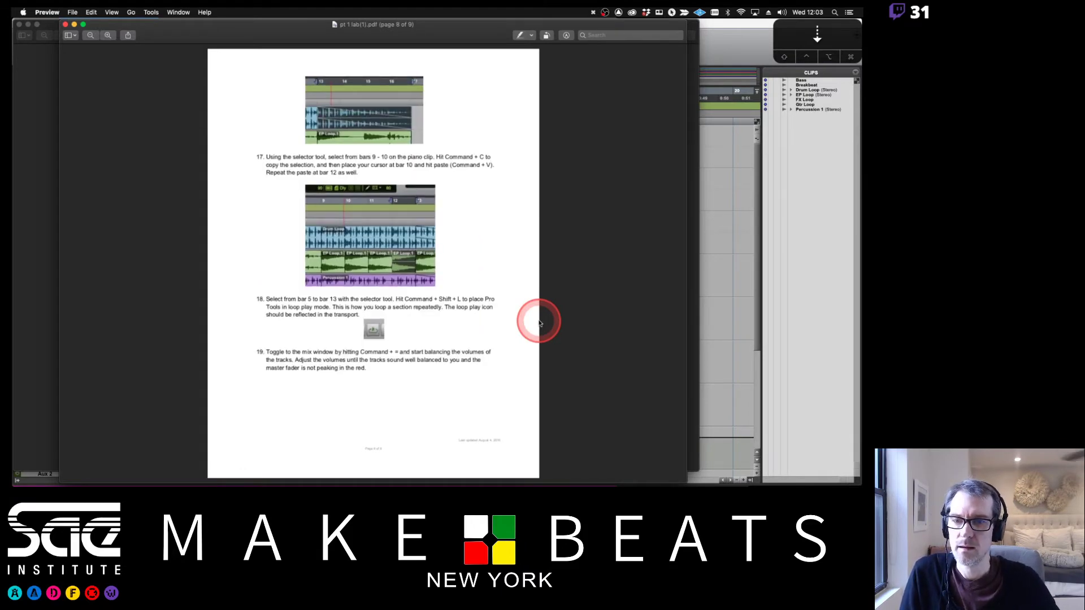
Check step 16 in the lab PDF and delete the fade-outs at the end of the FX Loop and EP Loop clips in Pro Tools
key(Page_Up)
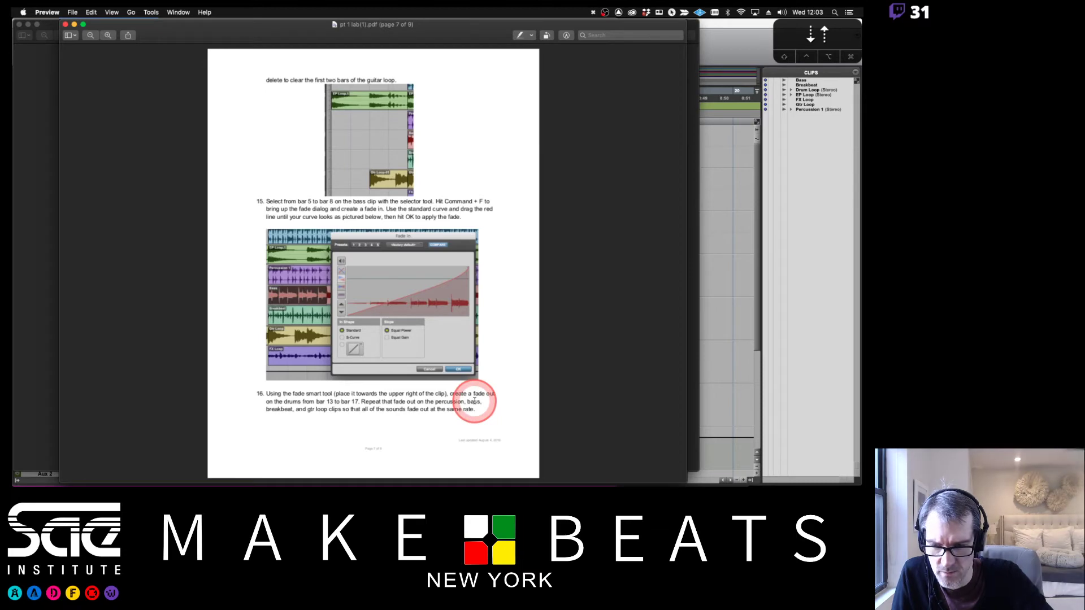
click(728, 265)
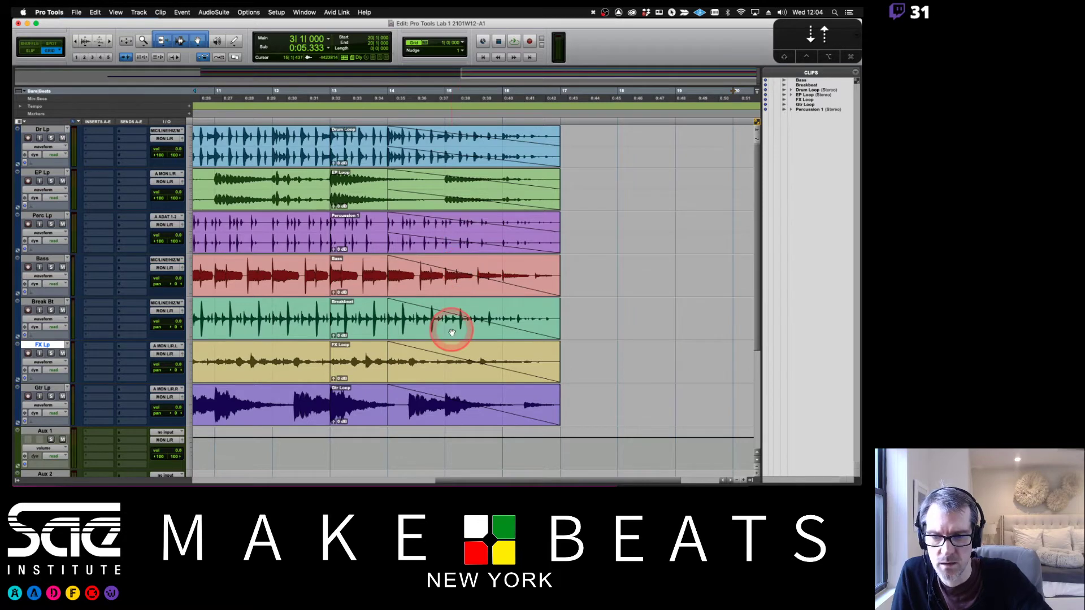
key(super+Tab)
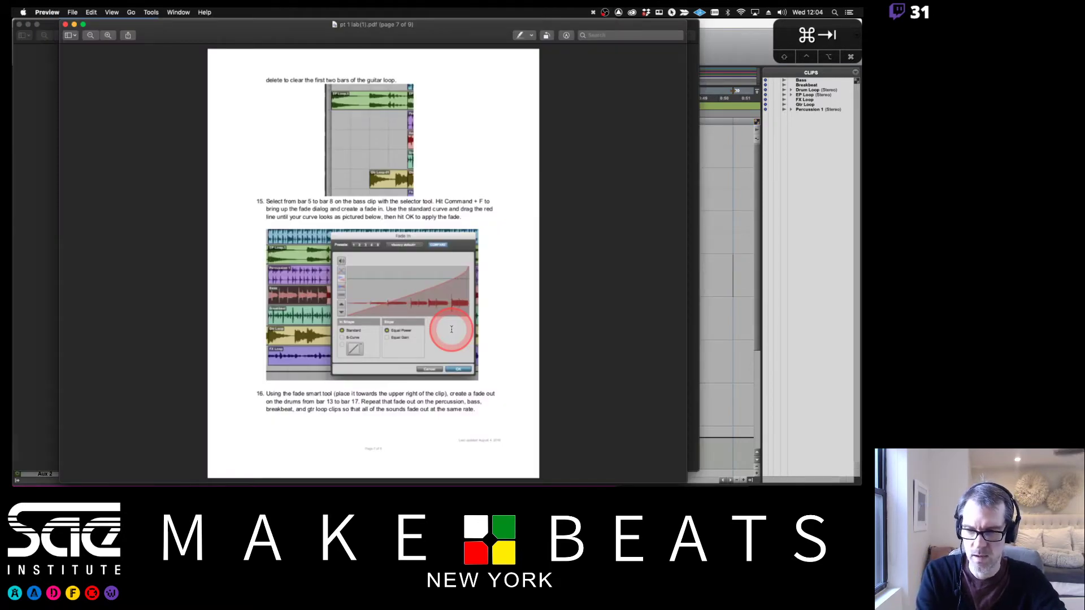
key(super+Tab)
click(438, 375)
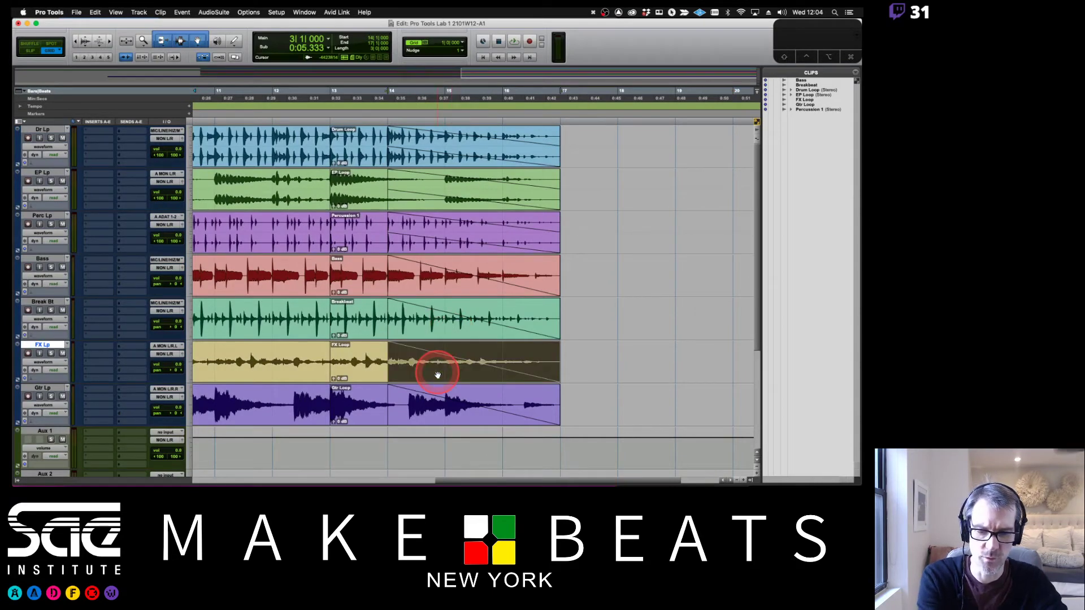
key(BackSpace)
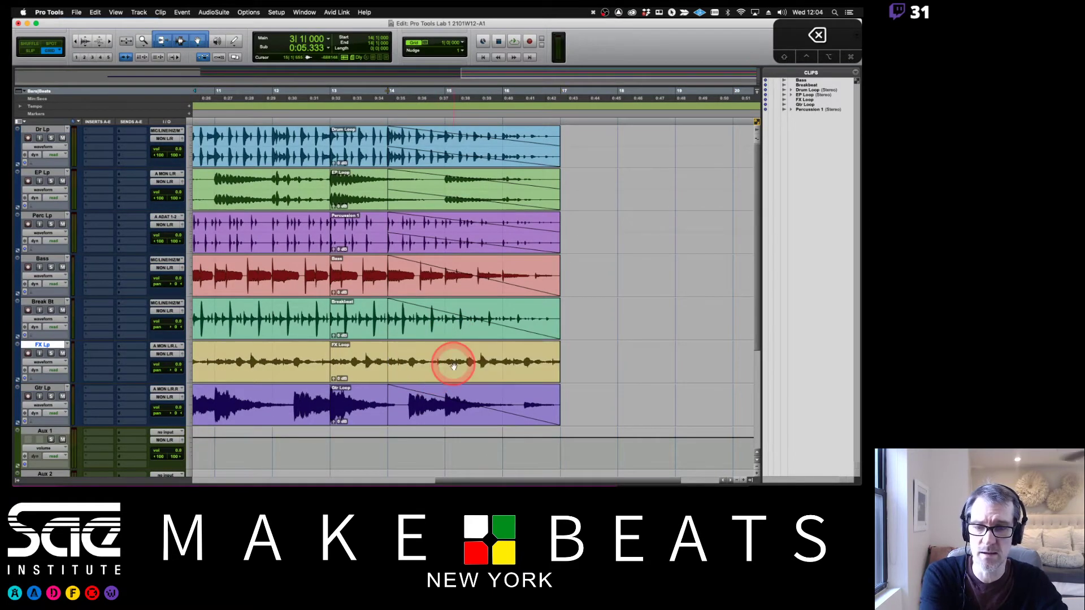
click(428, 202)
key(BackSpace)
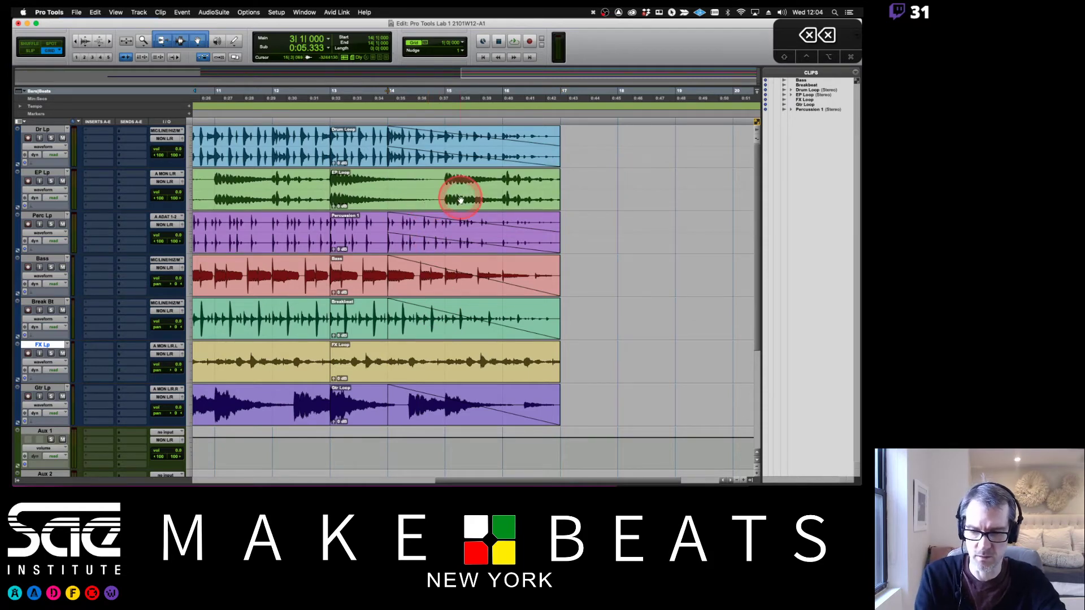
Consult step 17 in the lab PDF and set the EP Lp track height to large in Pro Tools
key(super+Tab)
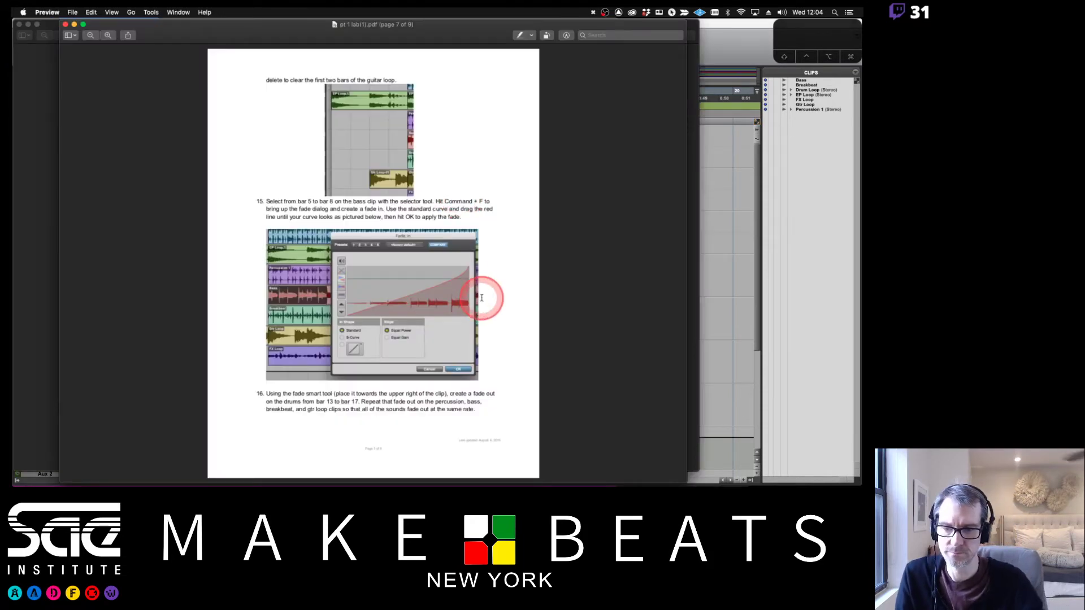
scroll(481, 298, down, 5)
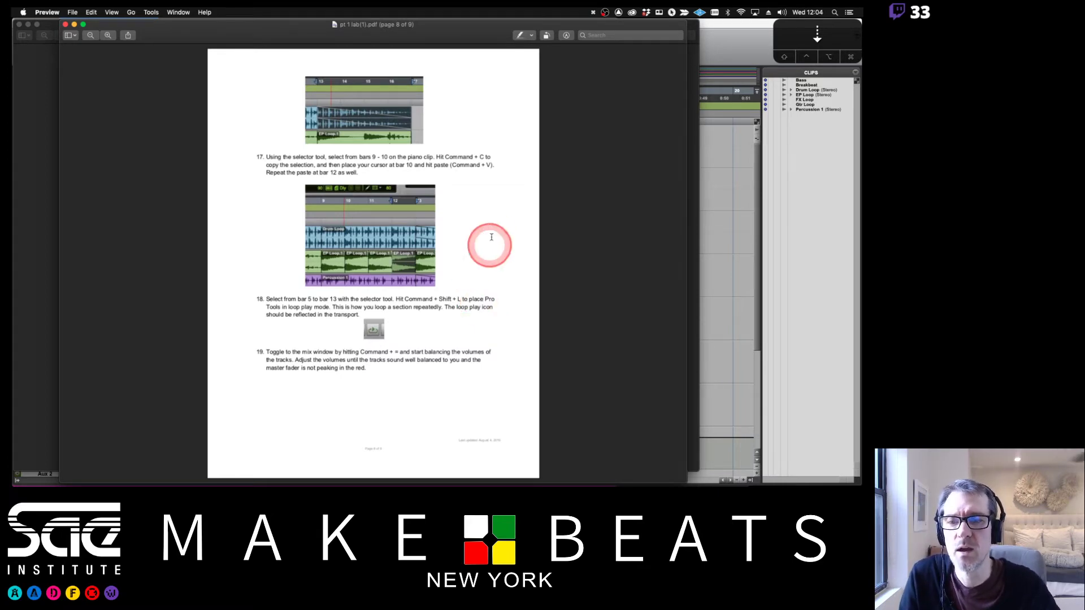
click(740, 41)
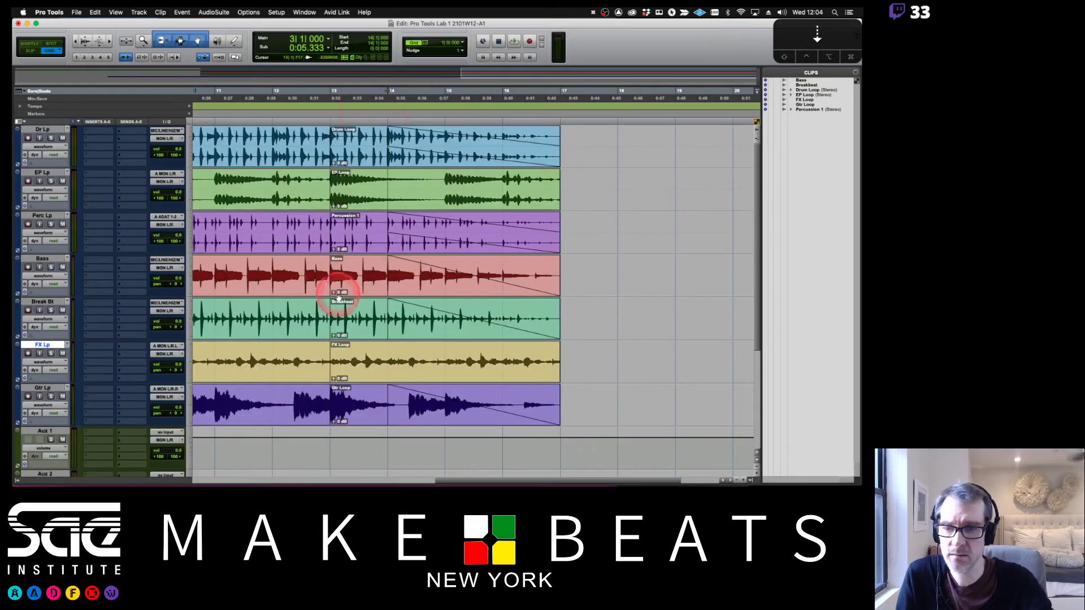
scroll(378, 202, left, 5)
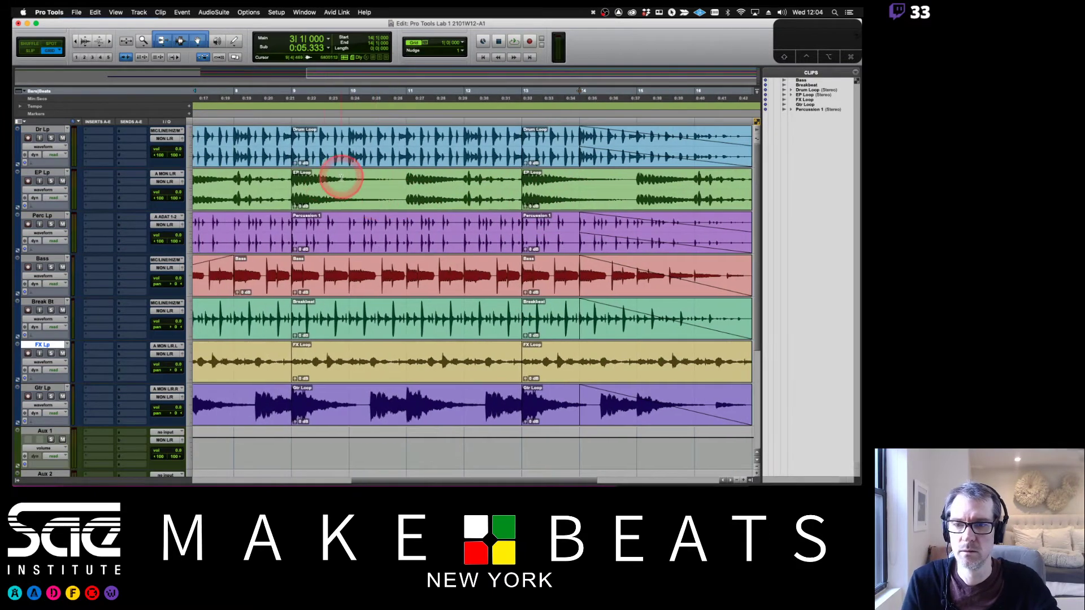
drag(342, 177, 299, 181)
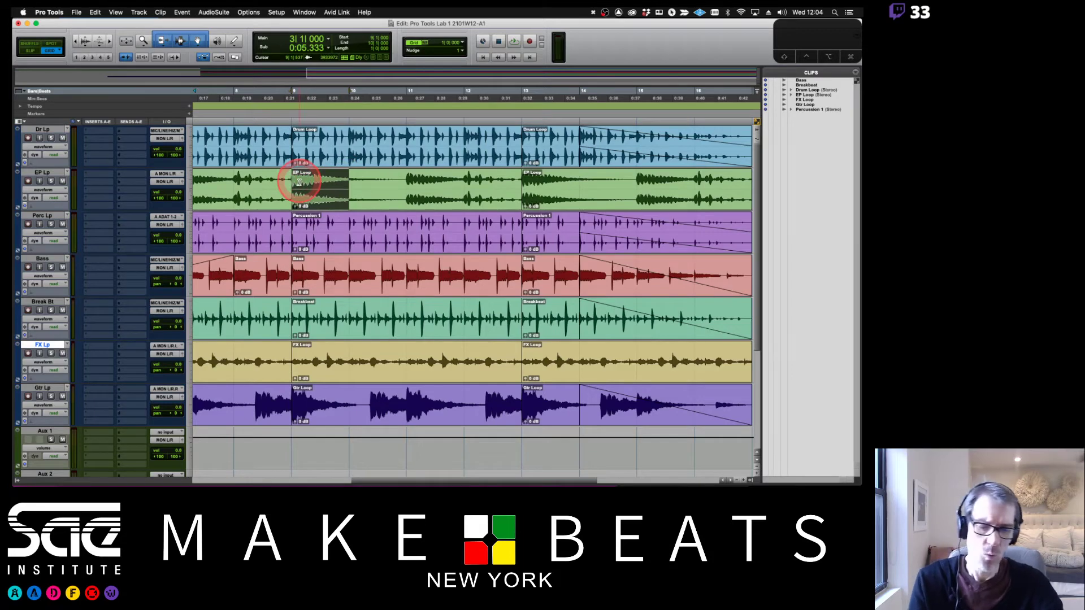
click(191, 195)
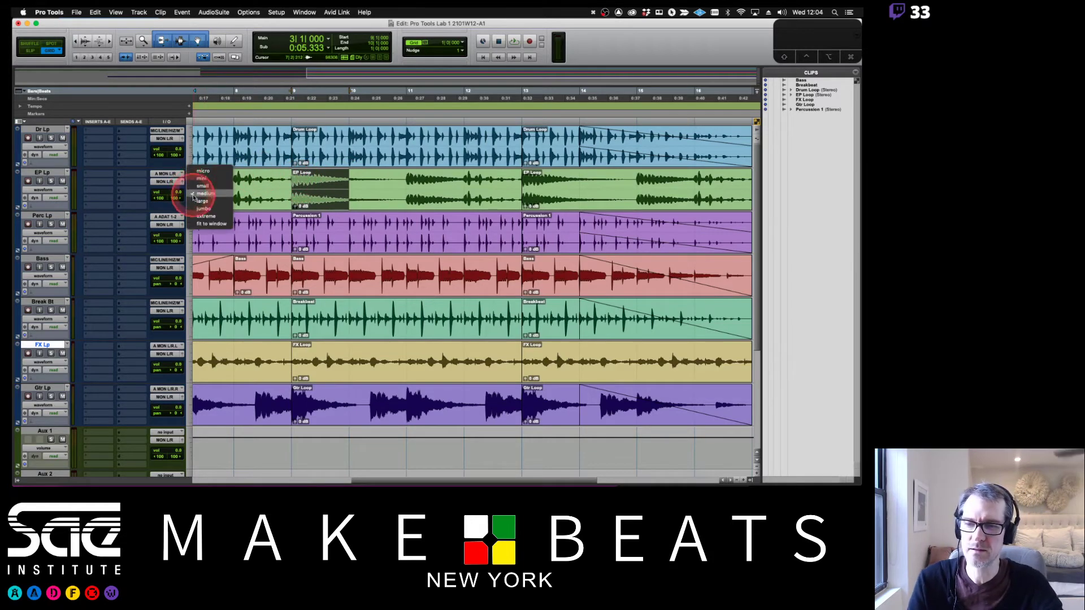
click(203, 201)
click(278, 200)
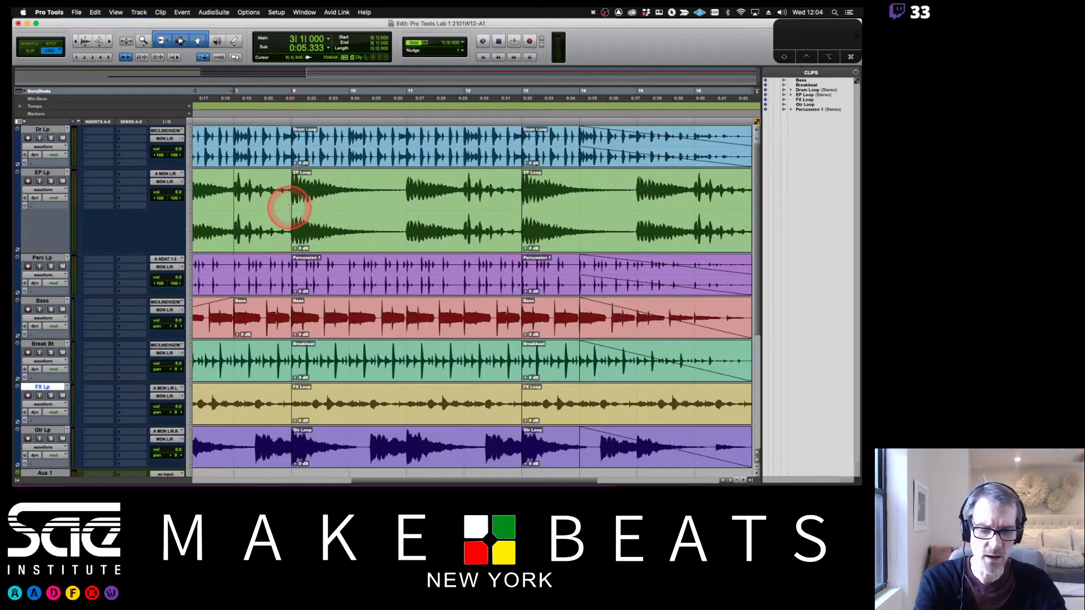
key(super+bracketright)
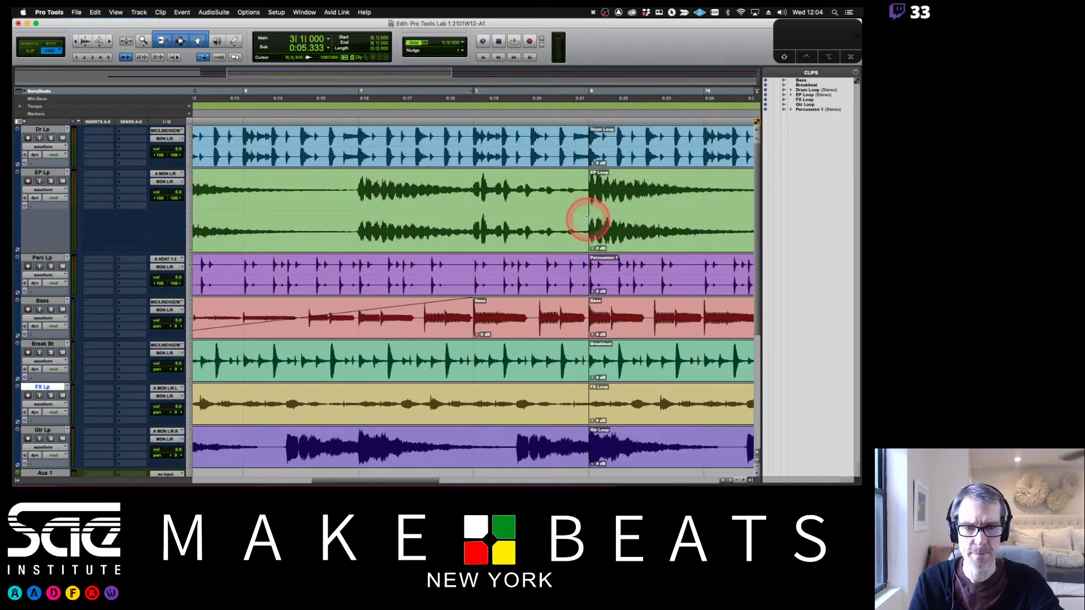
scroll(586, 220, right, 10)
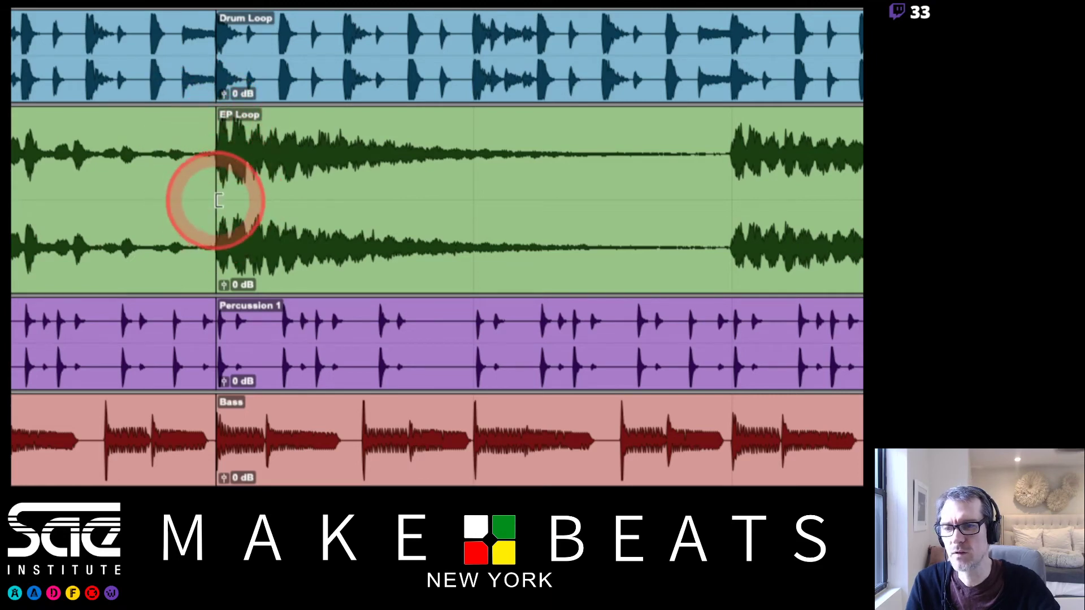
drag(219, 201, 301, 189)
click(233, 182)
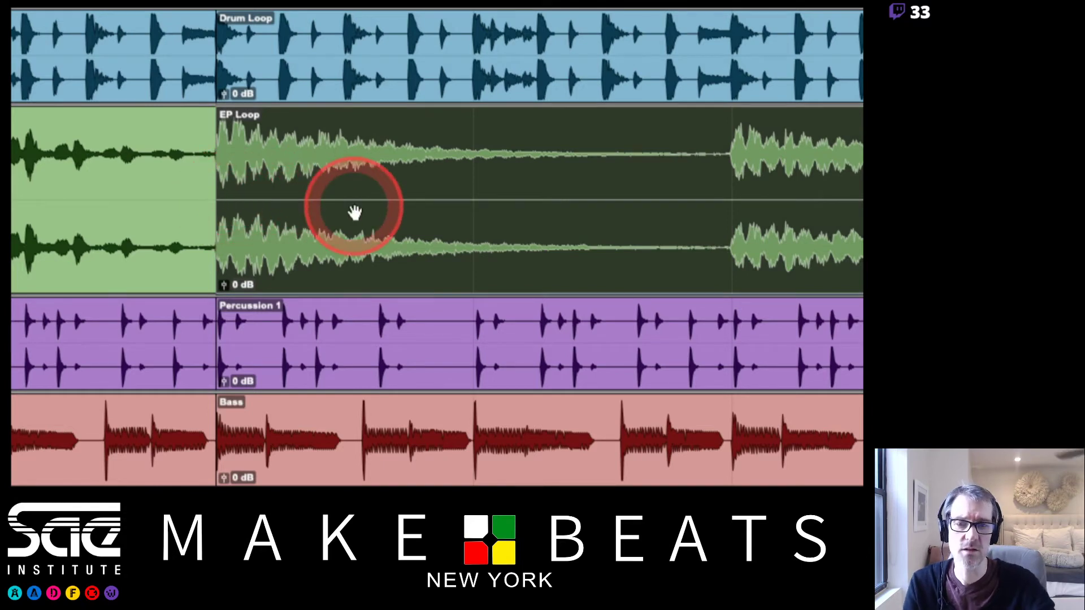
drag(464, 173, 261, 185)
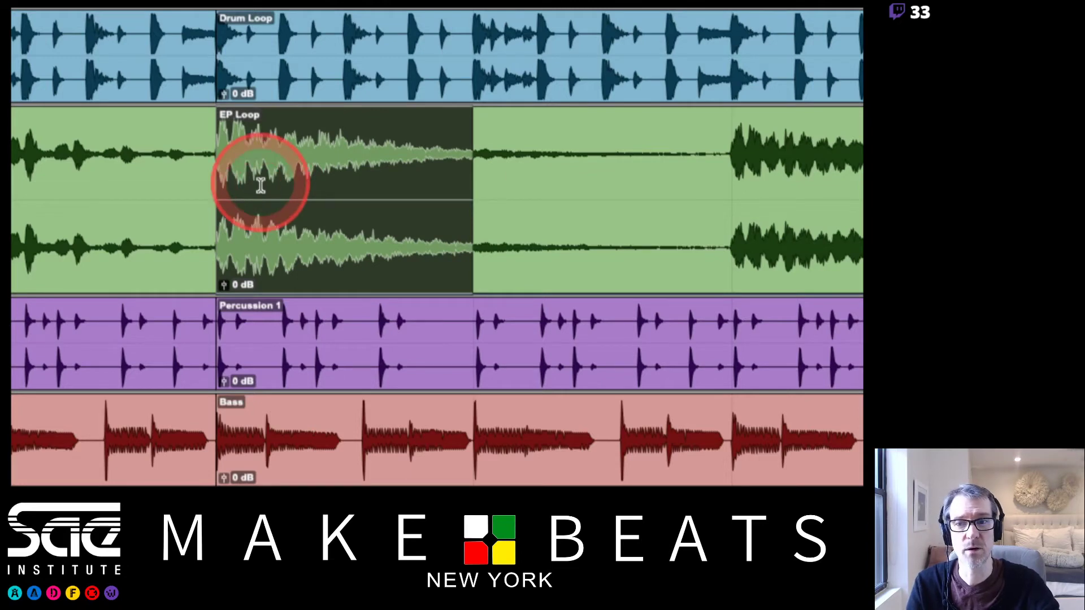
click(341, 178)
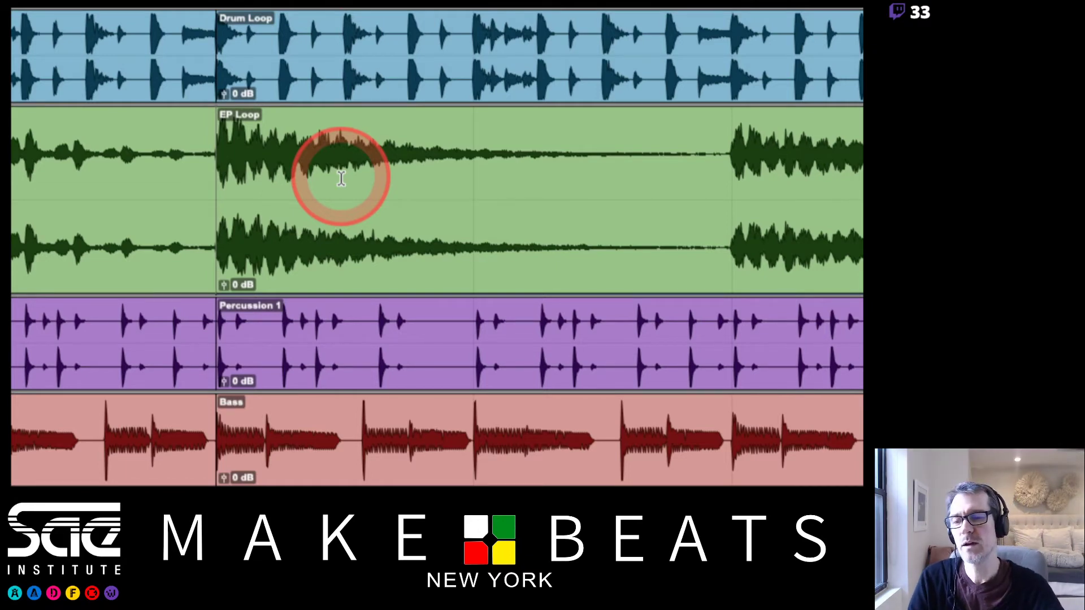
Copy the EP Loop clip's section from bar 9 to bar 10 and paste it at bar 10 on the EP Lp track
click(221, 201)
mouse_move(220, 200)
mouse_down()
mouse_move(509, 182)
mouse_move(220, 195)
mouse_up()
drag(466, 197, 247, 186)
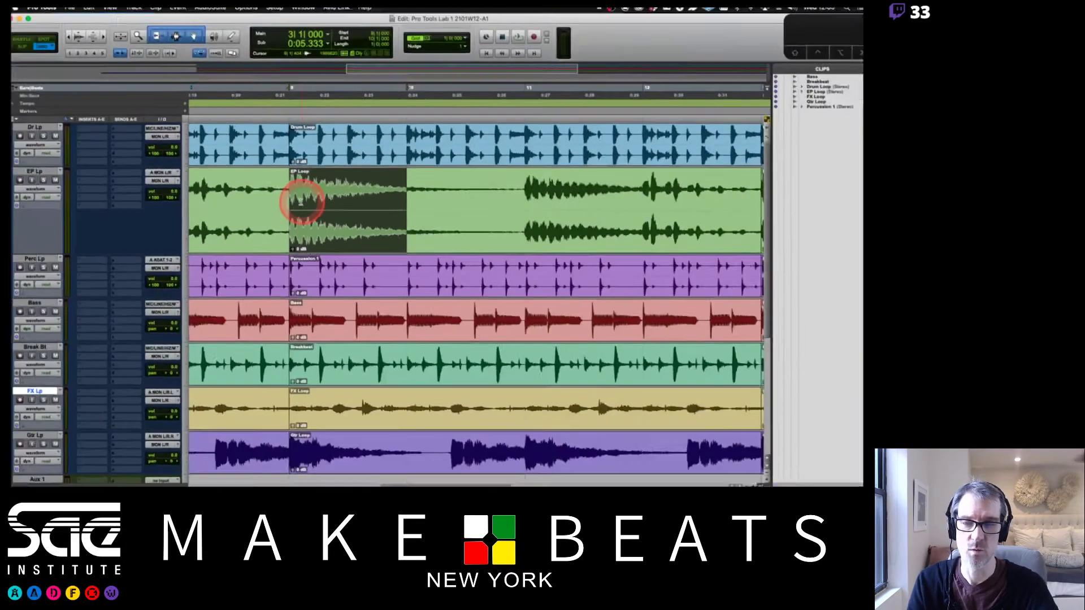
key(super+Tab)
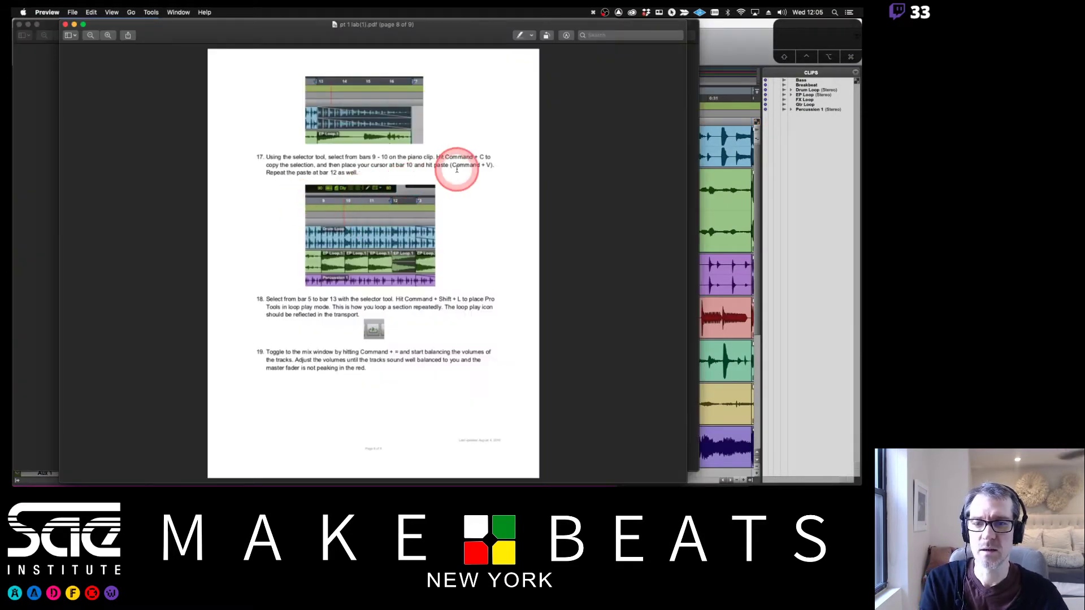
key(super+Tab)
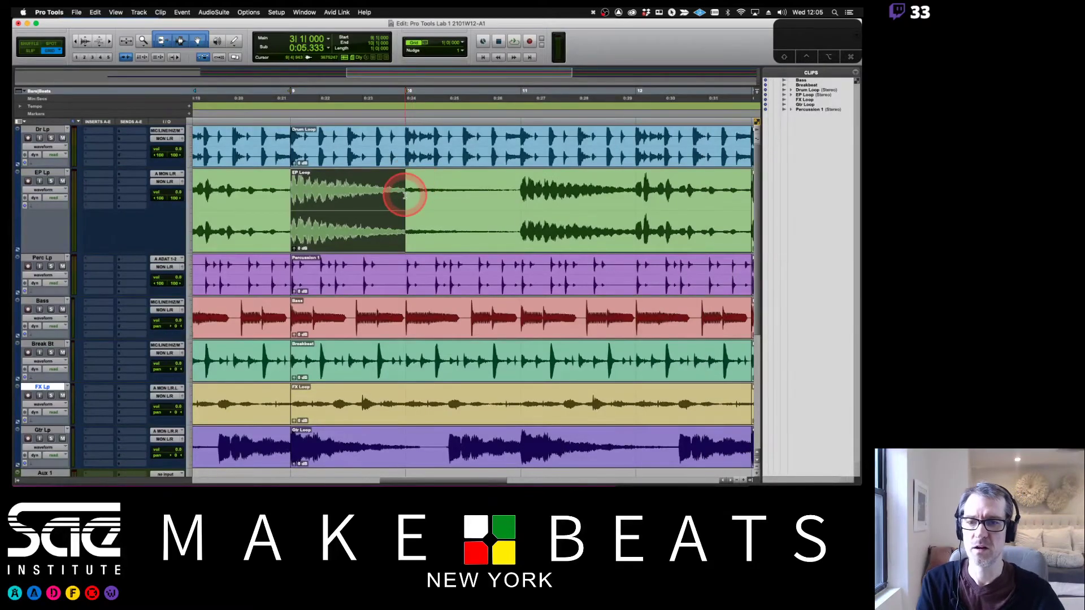
click(405, 196)
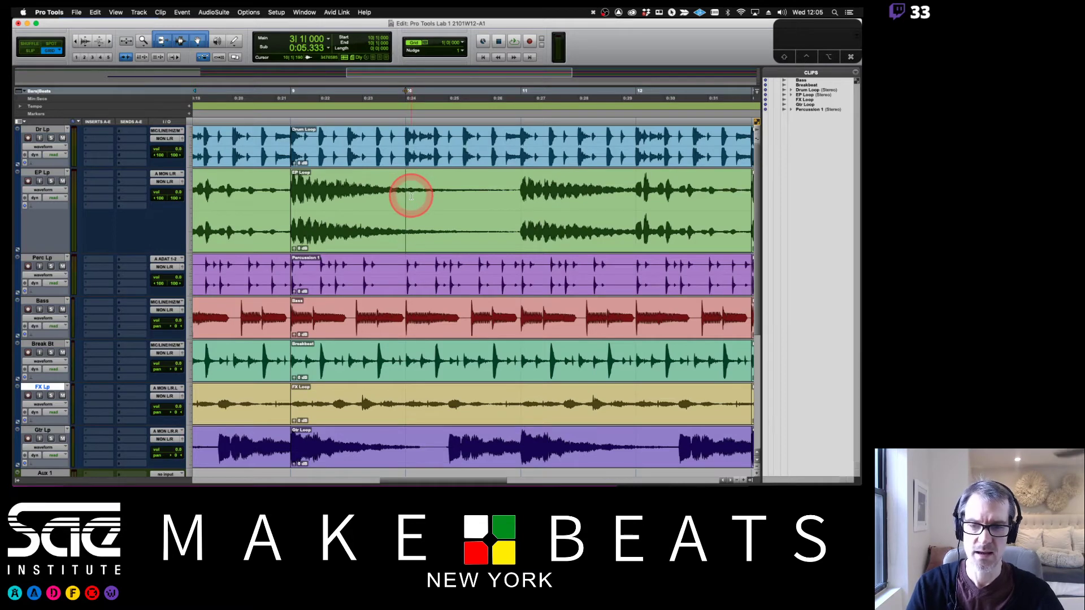
key(super+e)
drag(411, 197, 454, 202)
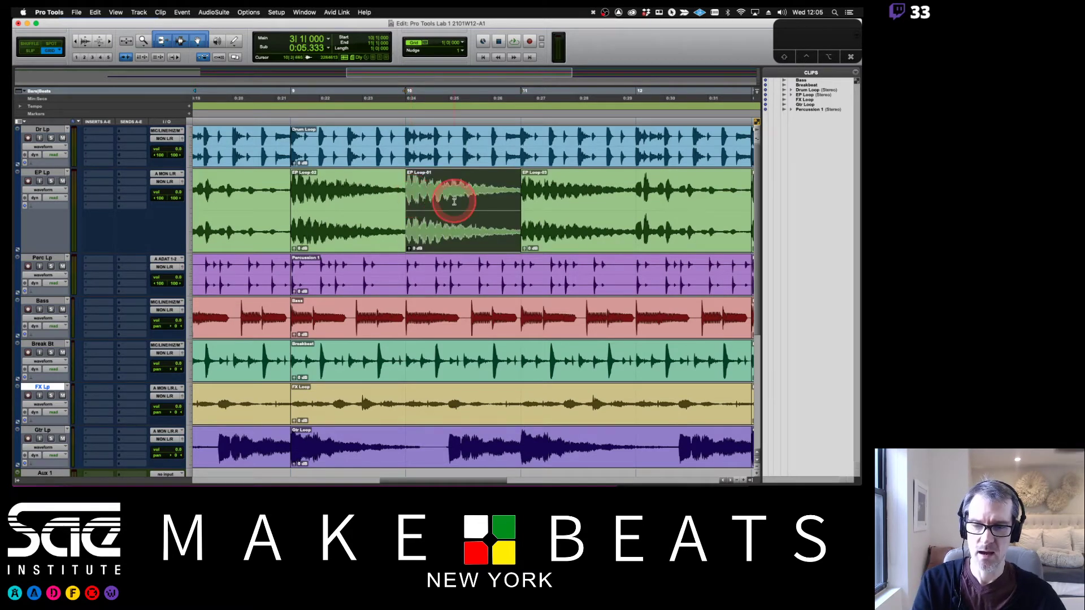
Paste the copied one-bar EP Loop section again at bar 12 on the EP Lp track
key(super+Tab)
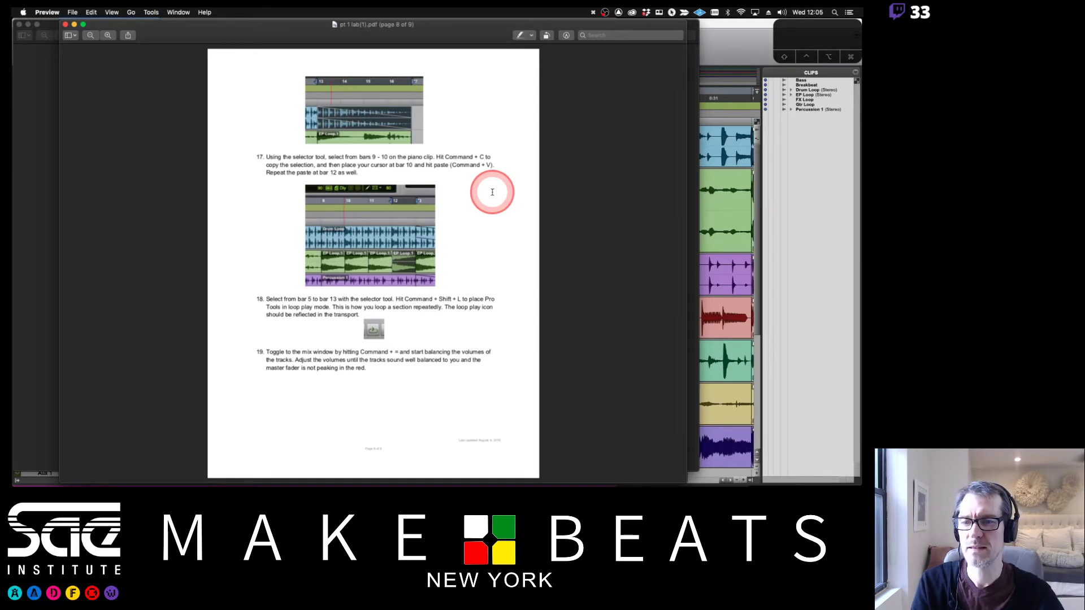
key(super+Tab)
scroll(492, 209, right, 3)
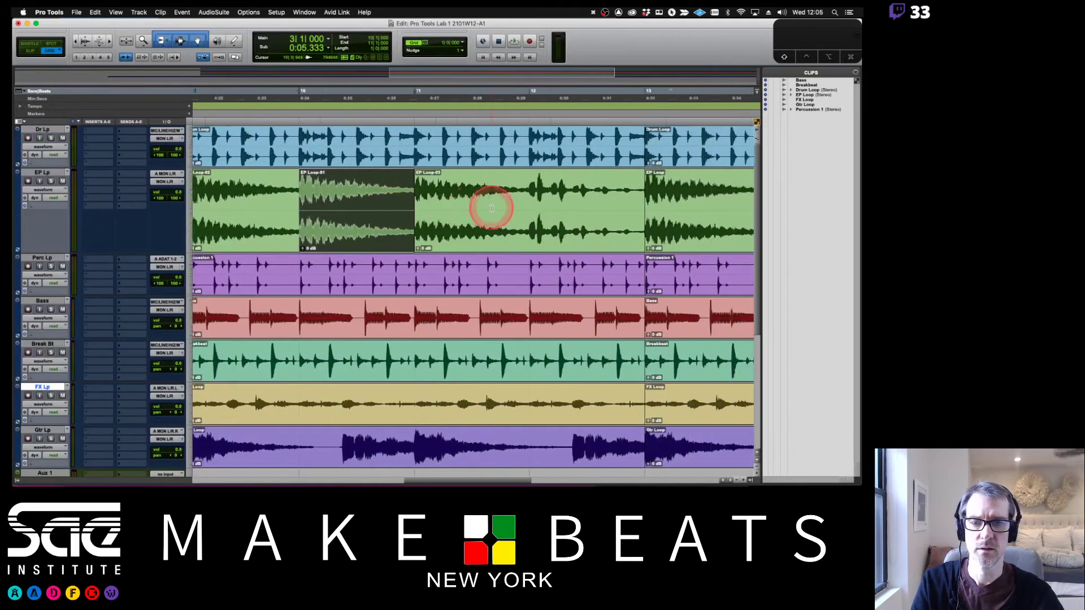
click(527, 190)
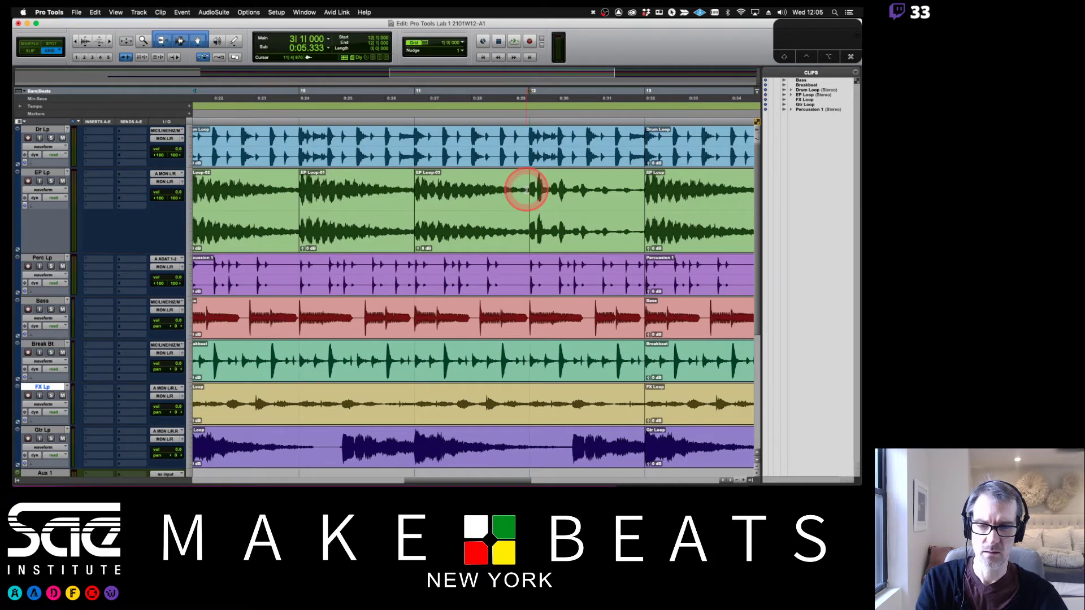
key(super+v)
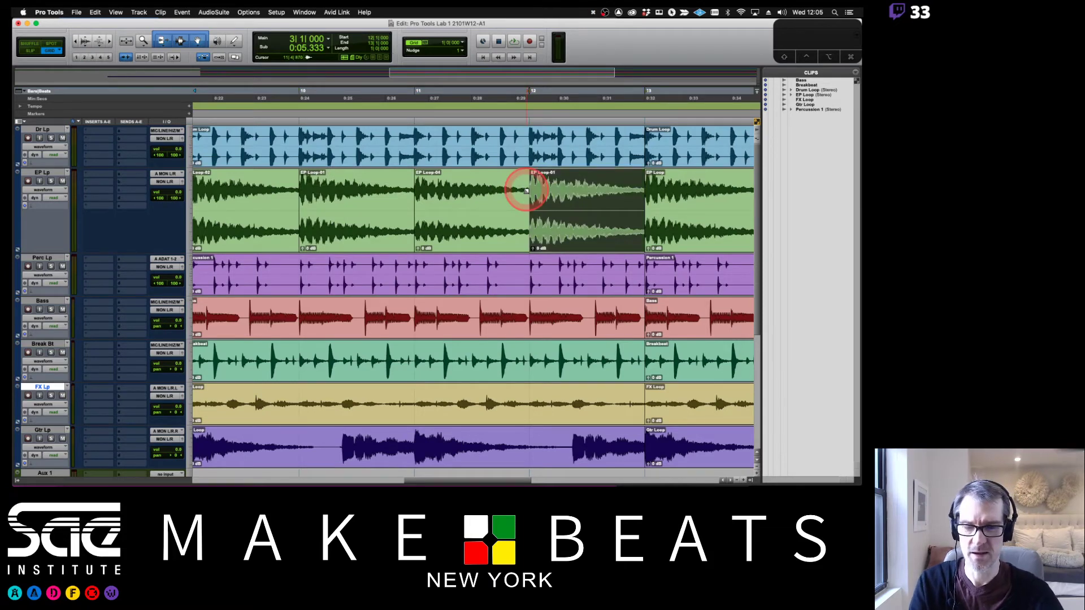
Consult step 18 in the lab PDF and set the timeline selection from bar 5 to bar 13 in Pro Tools
key(super+Tab)
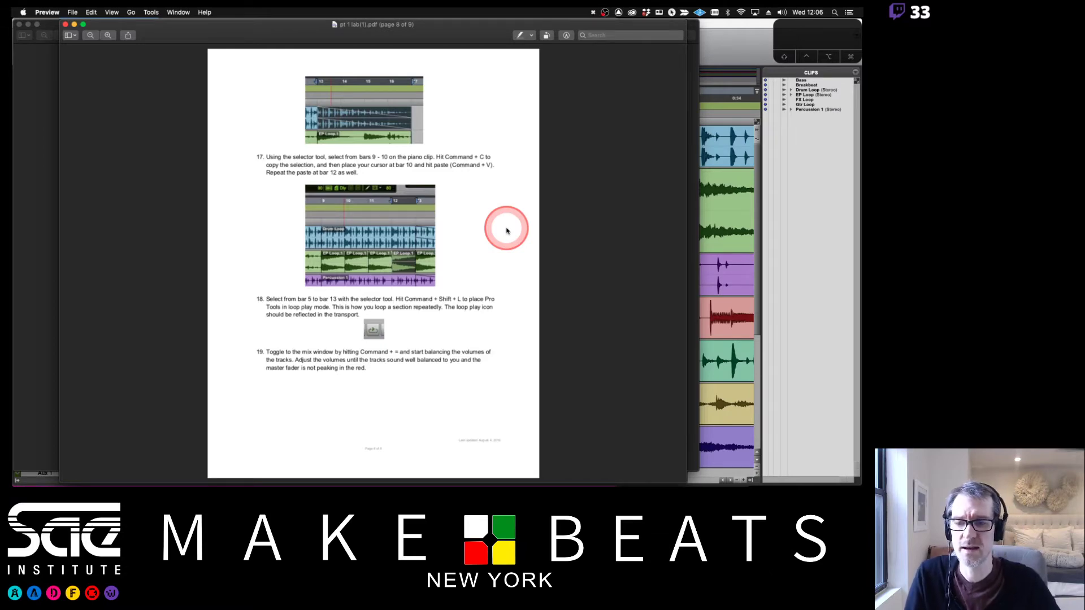
click(726, 44)
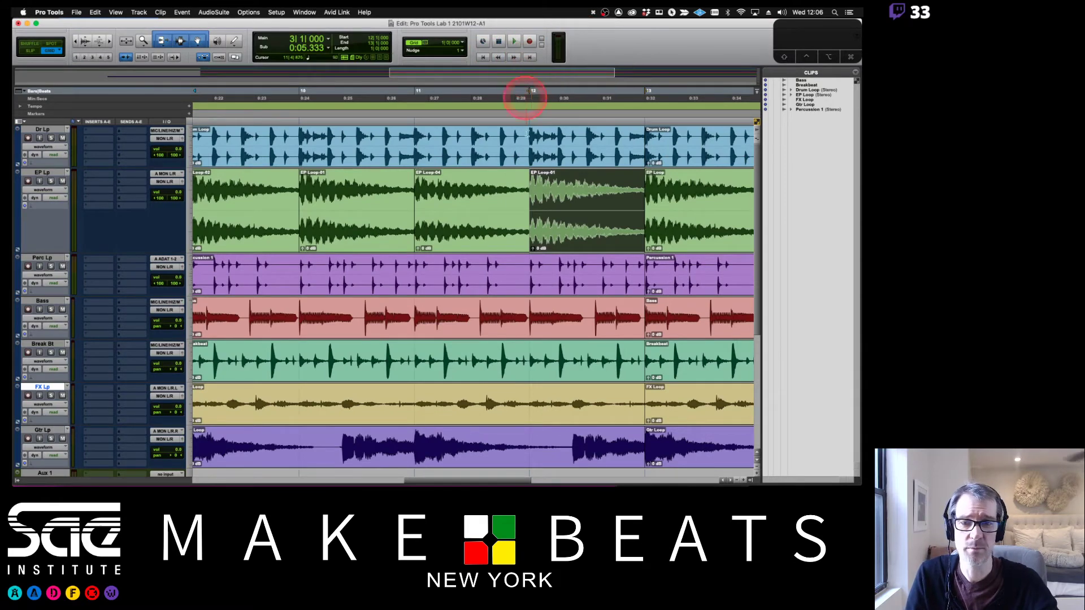
key(super+bracketleft)
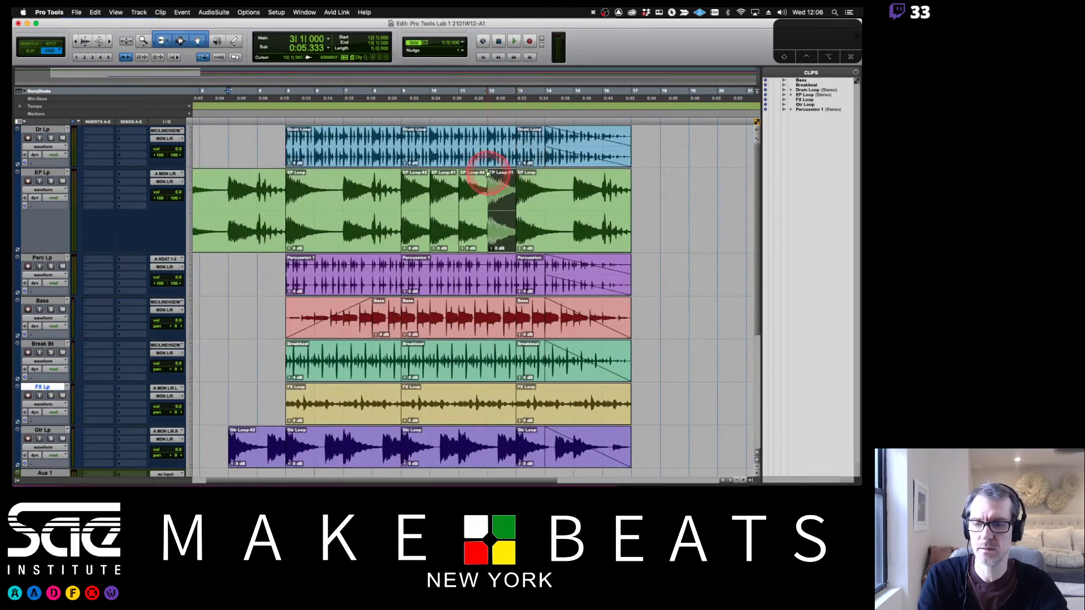
key(super+Tab)
key(super+Tab)
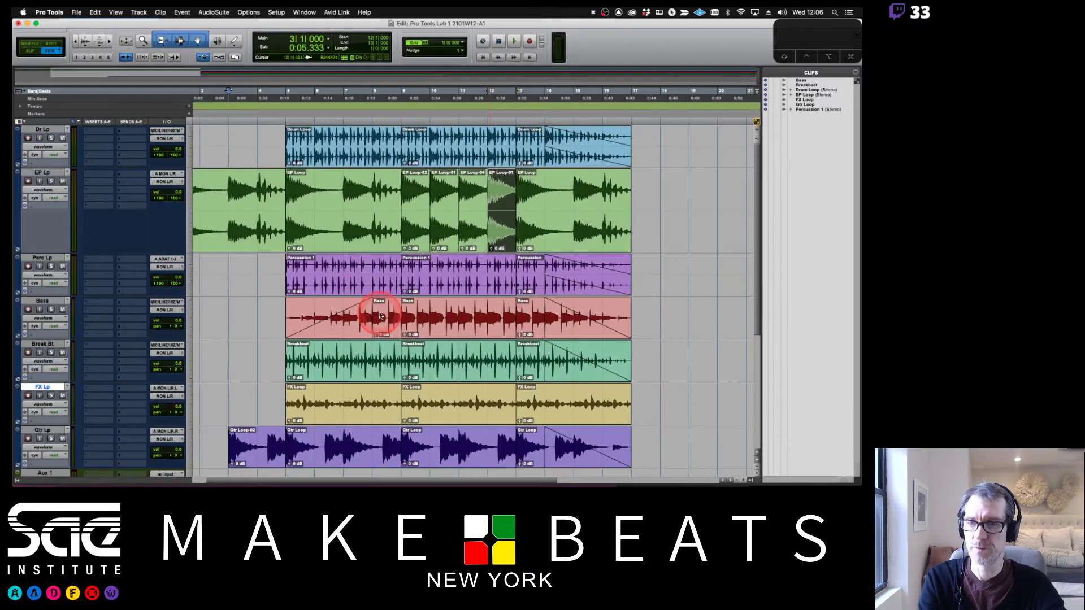
click(286, 93)
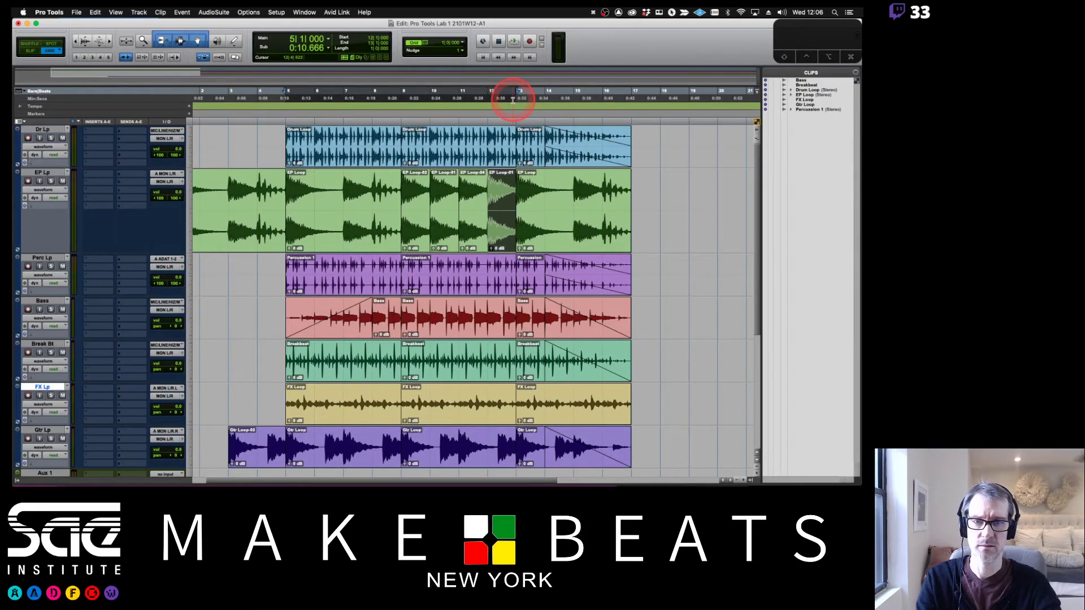
Read the lab PDF's mix balancing step and submission guidelines, and return to the Pro Tools session
key(super+Tab)
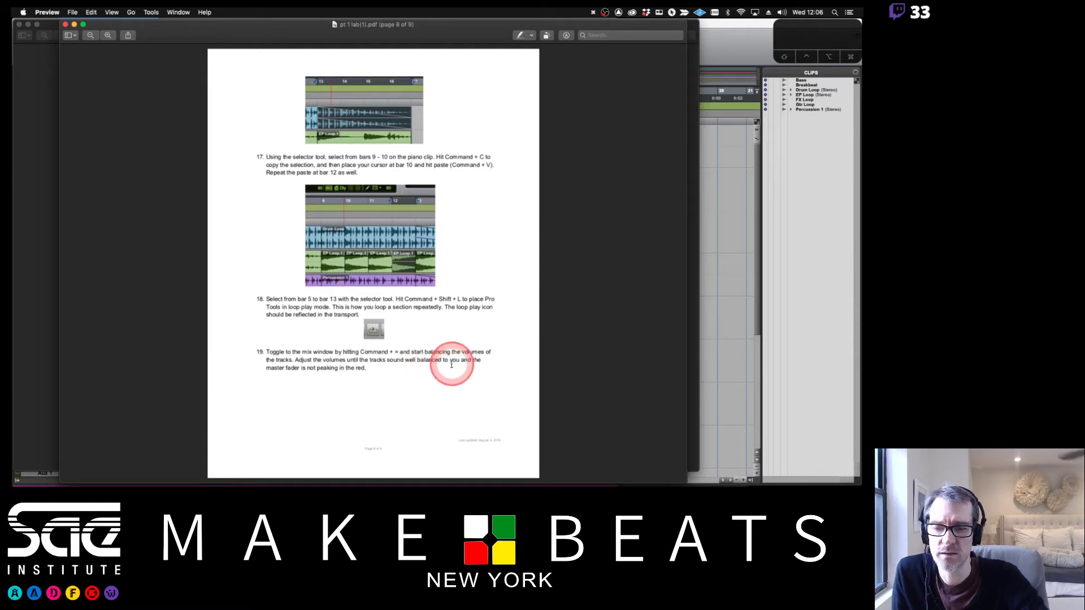
key(Down)
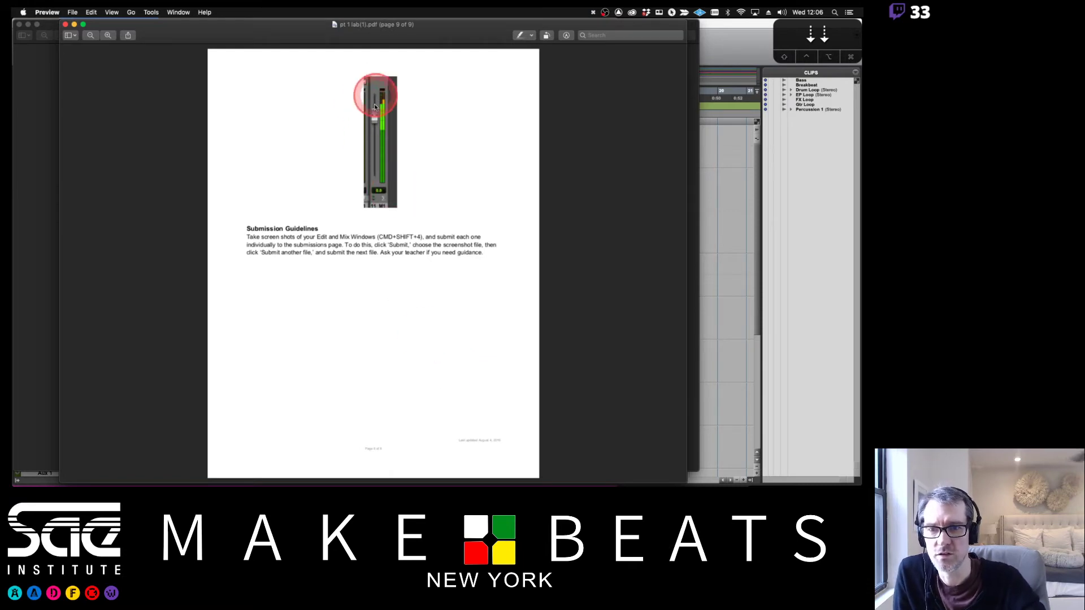
click(721, 32)
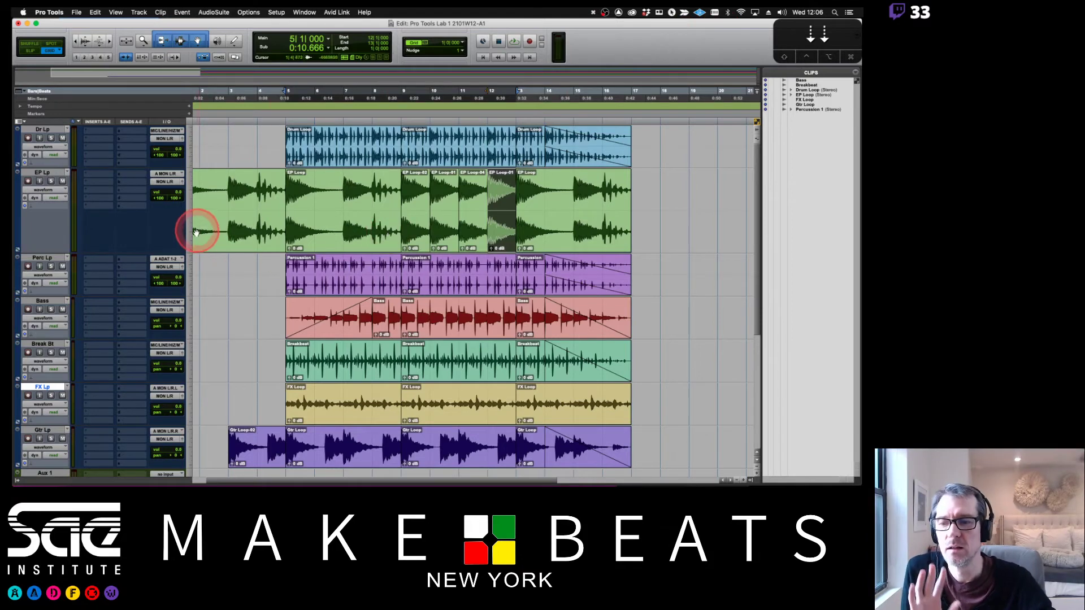
Reduce the EP Lp track's height and play the session from bar 9 with the Mix window open
key(ctrl+Down)
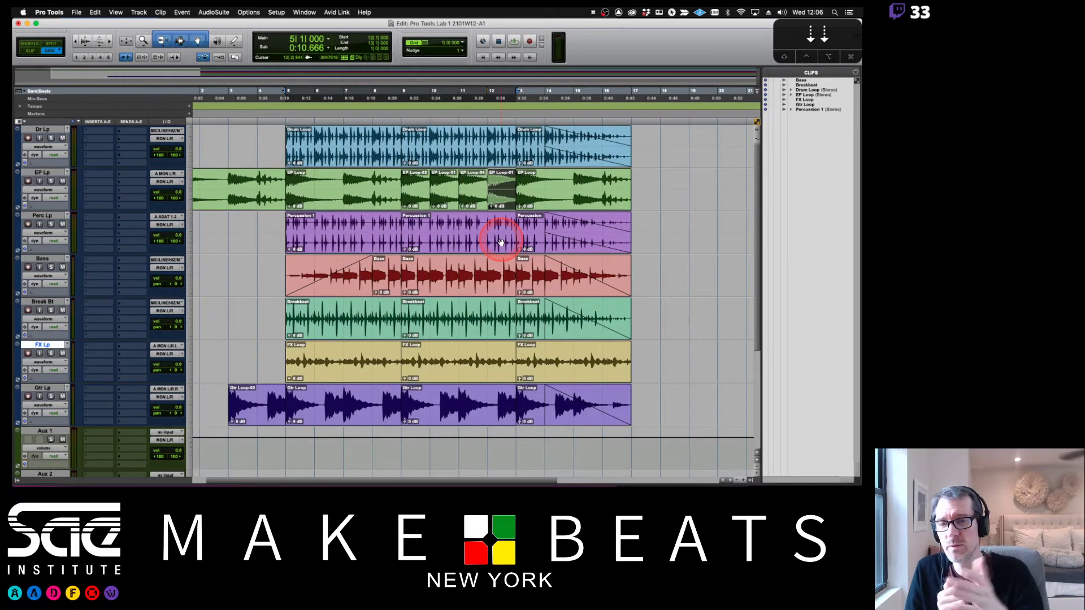
click(402, 96)
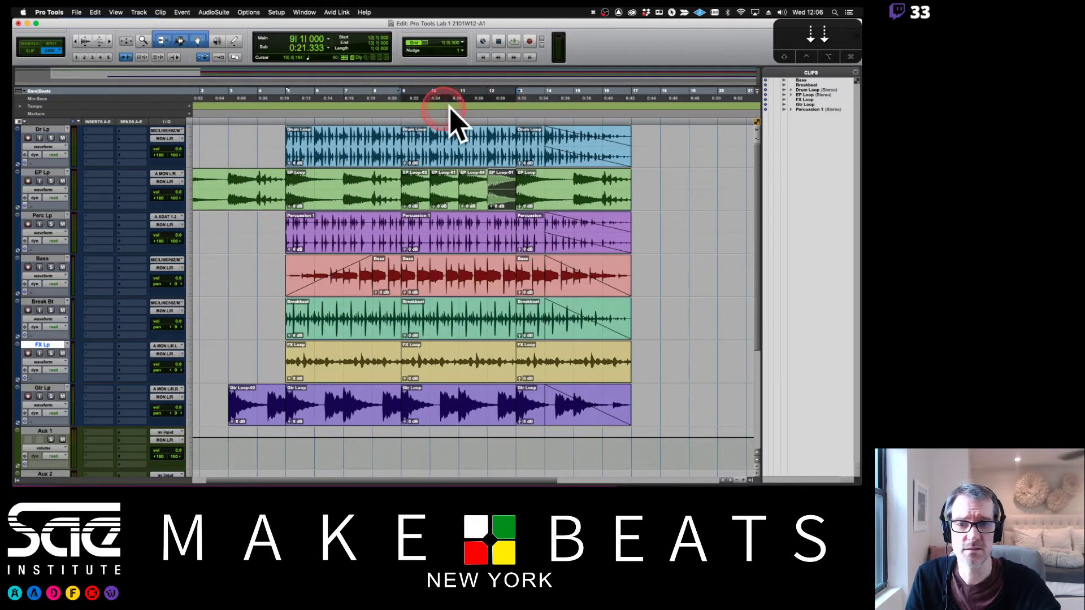
key(super+equal)
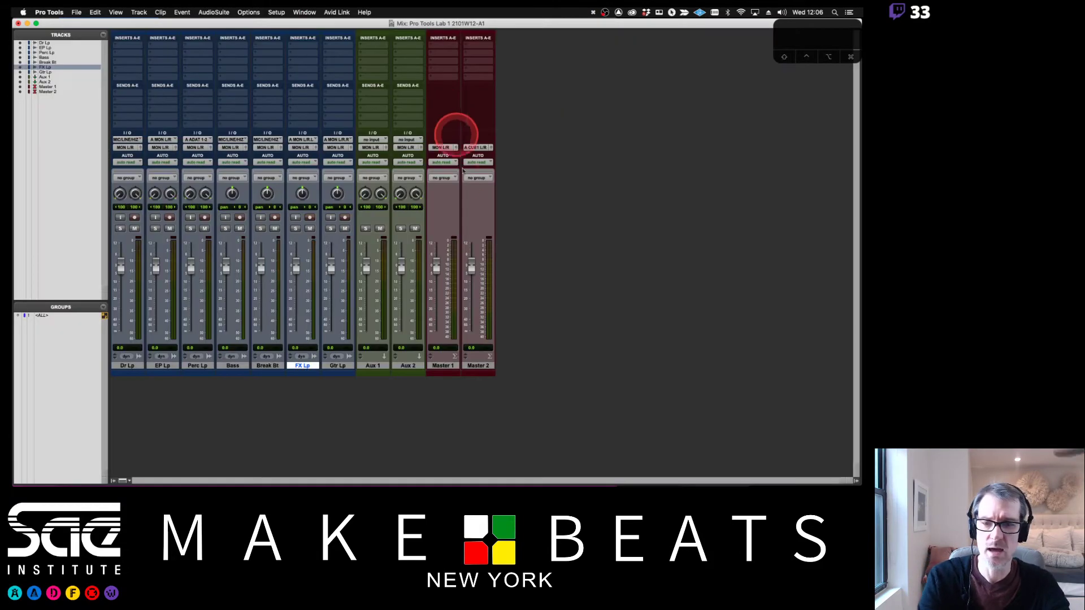
key(space)
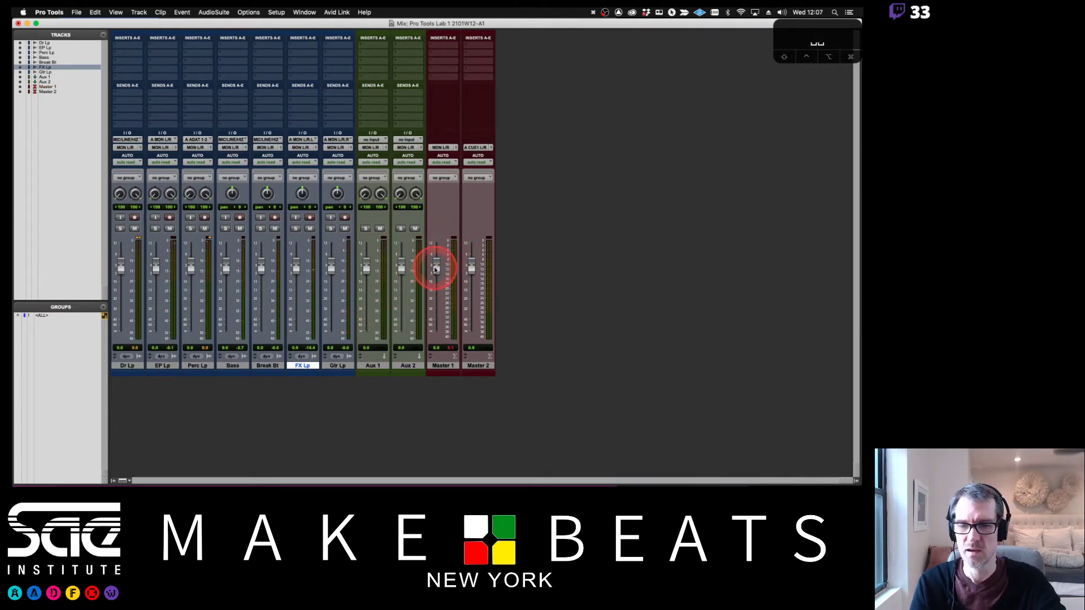
Pull the faders of all seven audio tracks down to minus infinity and clear the peak readings on Dr Lp, Perc Lp and Bass
drag(331, 263, 327, 346)
drag(296, 265, 296, 336)
drag(263, 264, 252, 385)
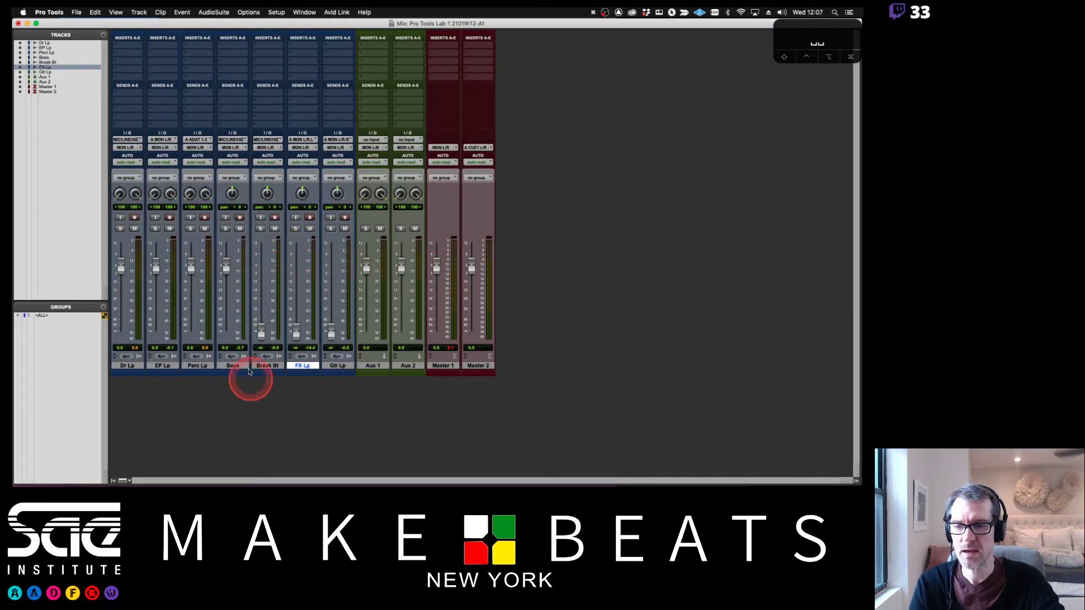
drag(230, 259, 226, 351)
drag(194, 275, 189, 338)
drag(155, 269, 148, 373)
drag(120, 264, 119, 338)
click(134, 349)
click(203, 347)
click(241, 349)
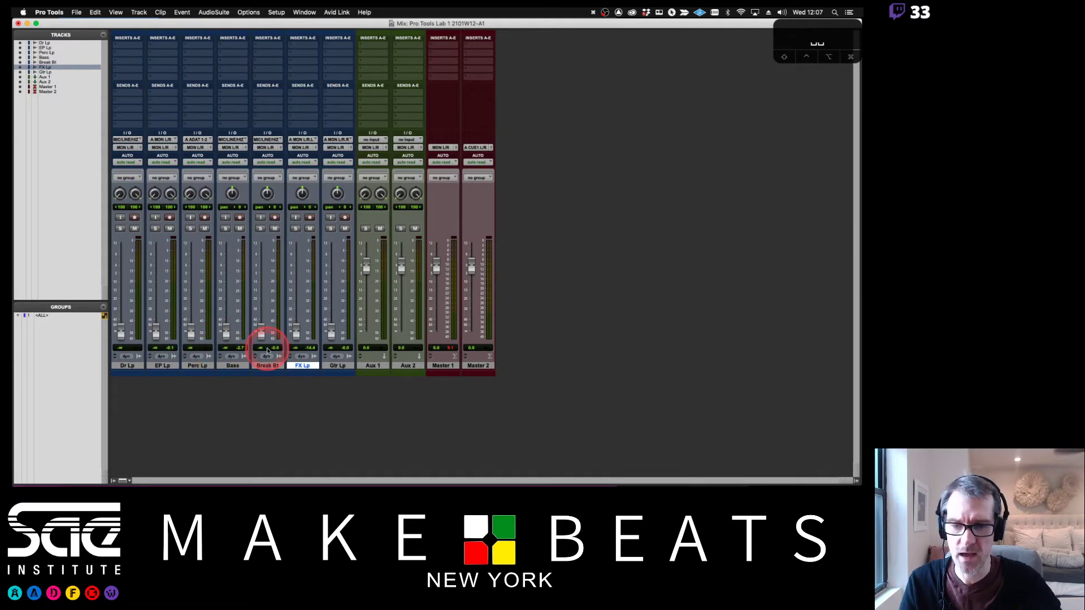
Raise Dr Lp to about -4.9 dB, and place Break Bt directly after it at about -10.5 dB
click(126, 365)
drag(120, 332, 131, 284)
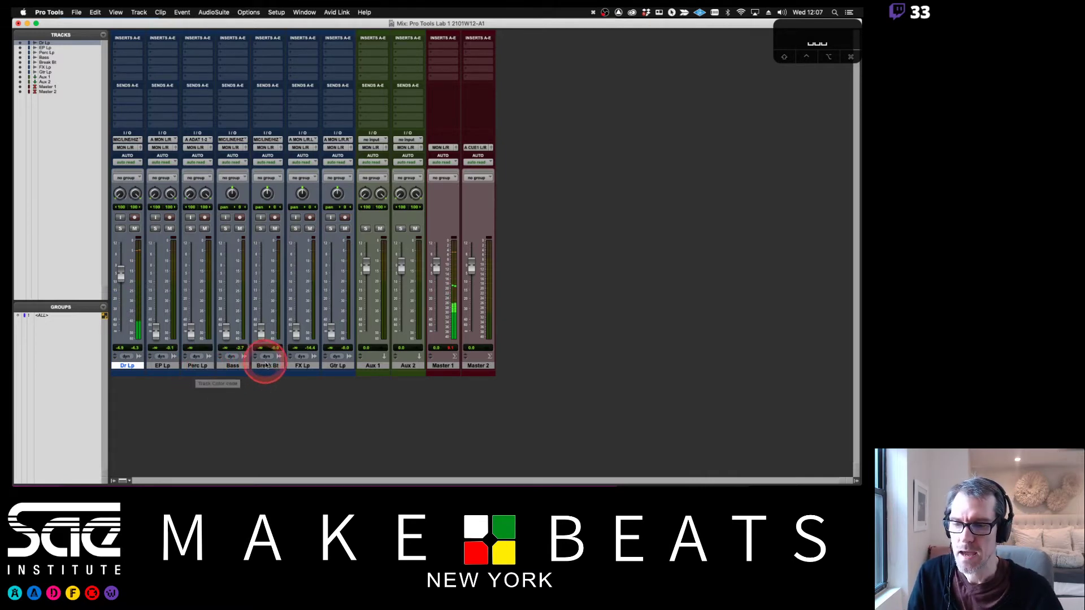
drag(272, 368, 143, 369)
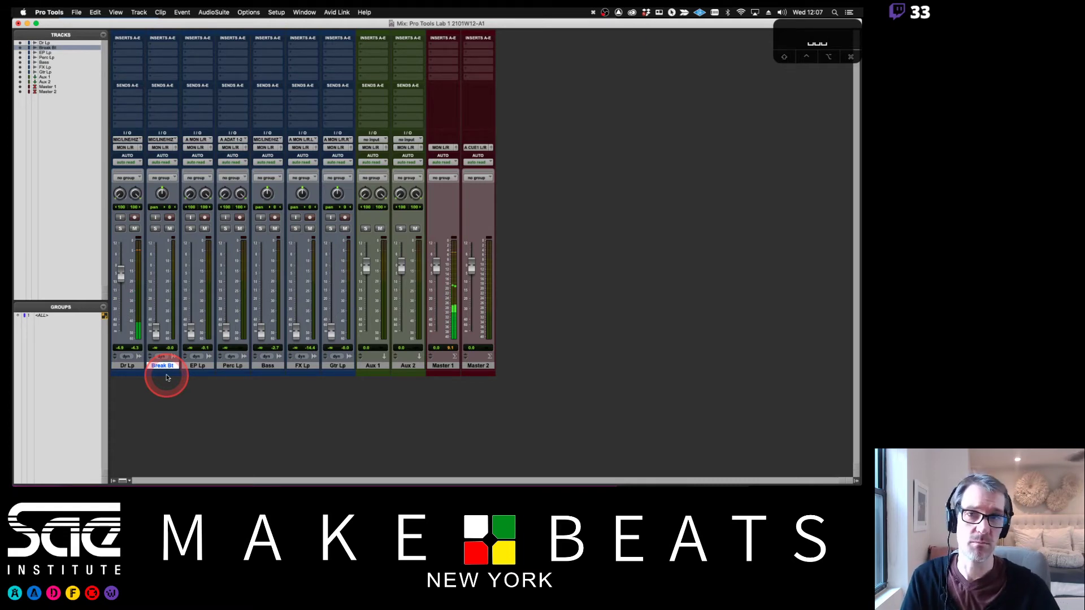
drag(156, 333, 155, 287)
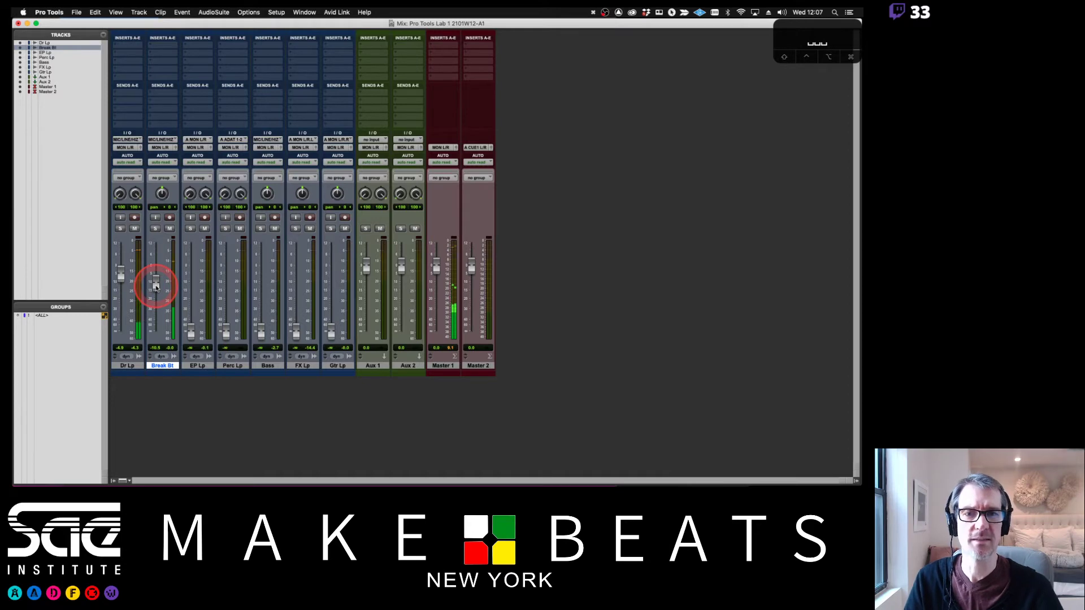
Move Perc Lp directly after Break Bt and balance its fader at about -23 dB
drag(233, 366, 187, 307)
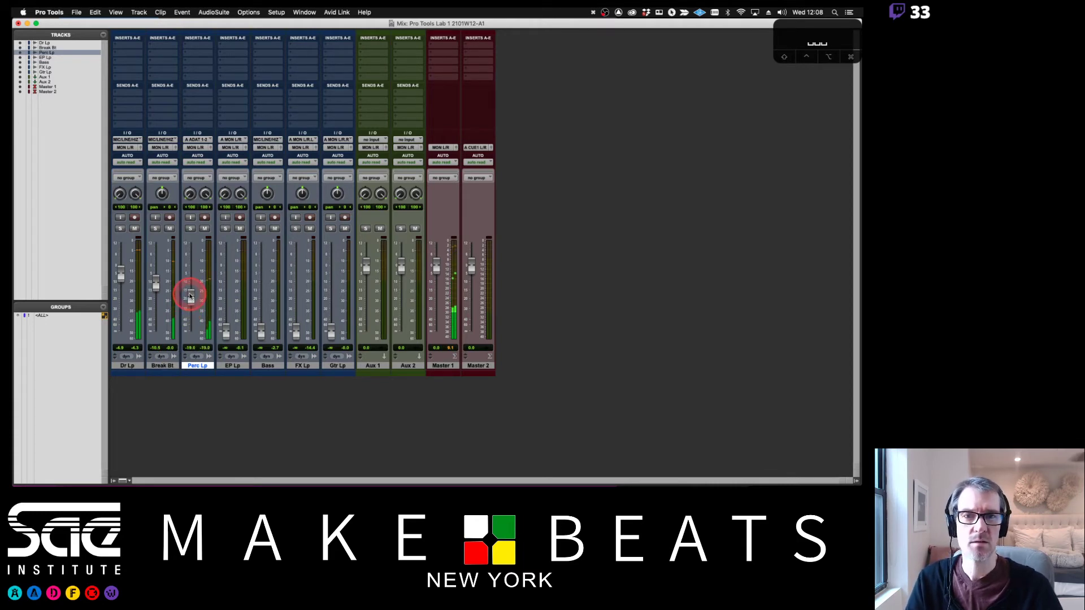
mouse_move(191, 298)
mouse_down()
mouse_move(197, 264)
mouse_move(200, 290)
mouse_up()
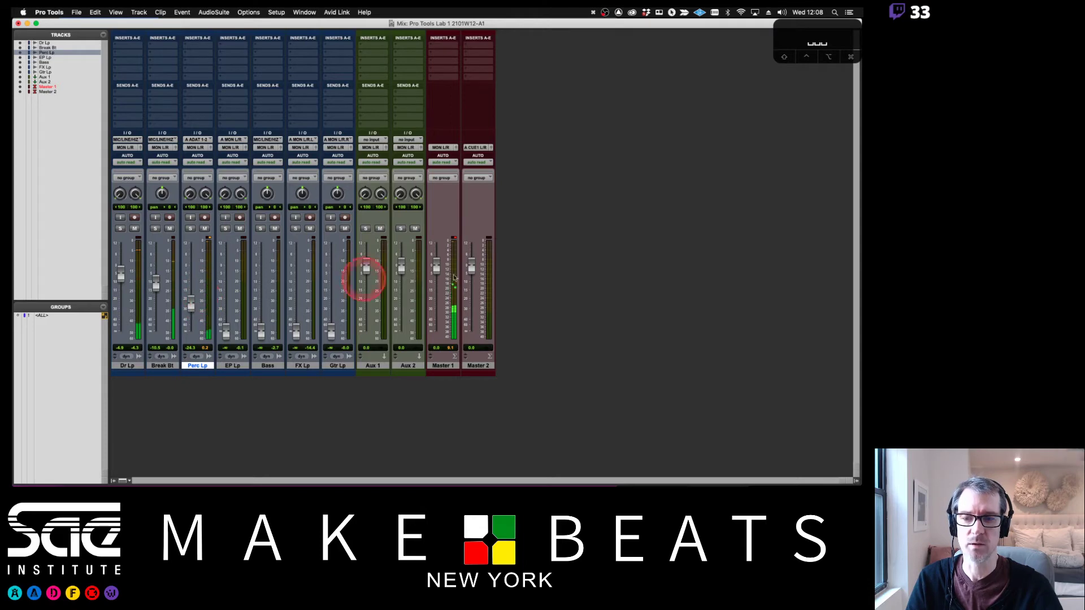
click(191, 307)
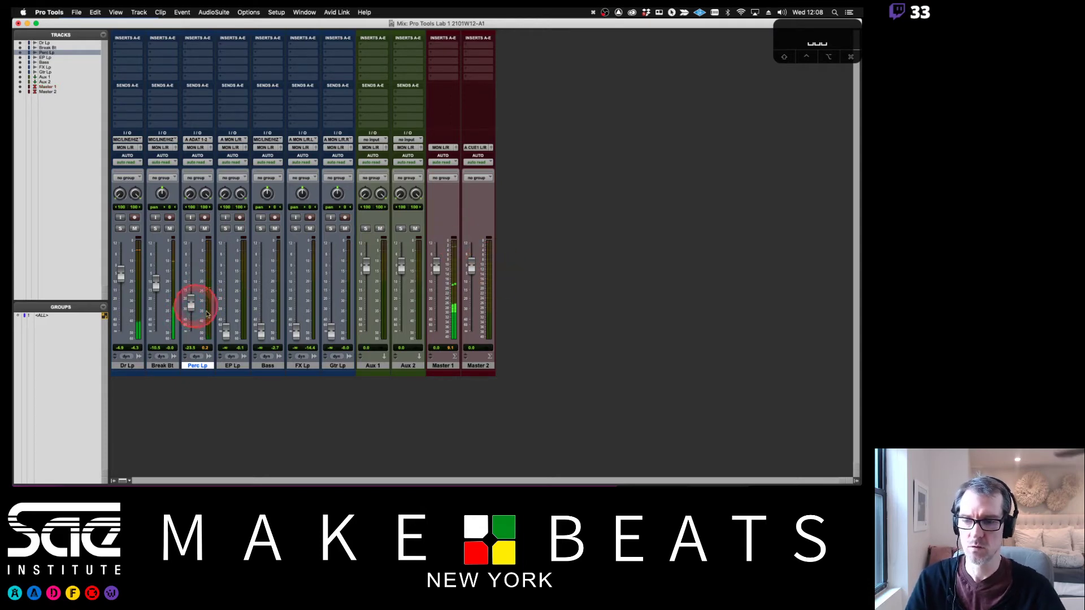
Move the Bass track directly after Perc Lp and raise its fader to about -4.9 dB
drag(263, 366, 222, 276)
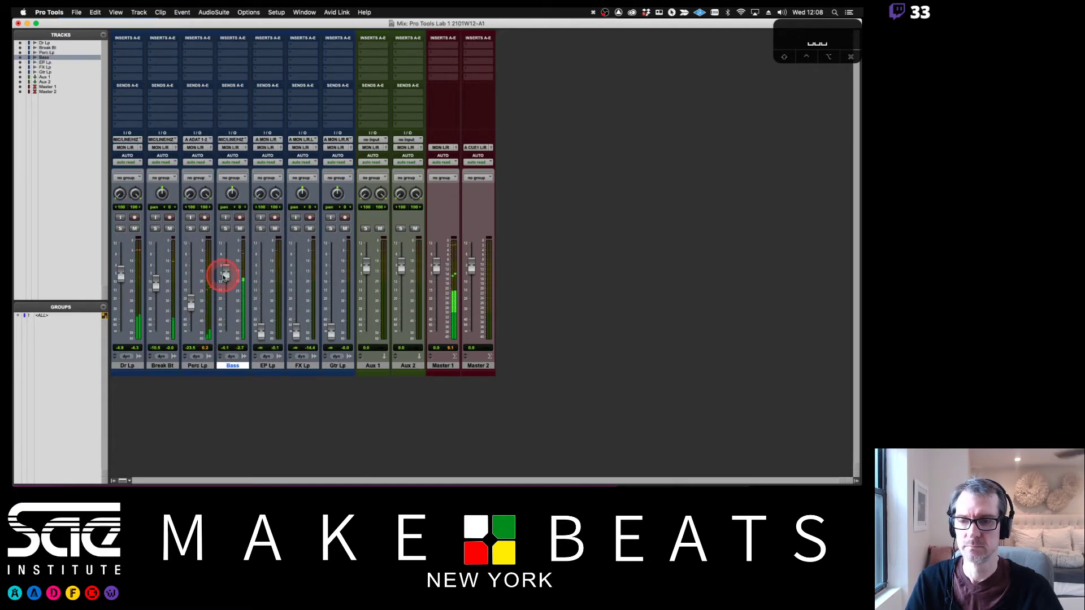
drag(225, 277, 223, 279)
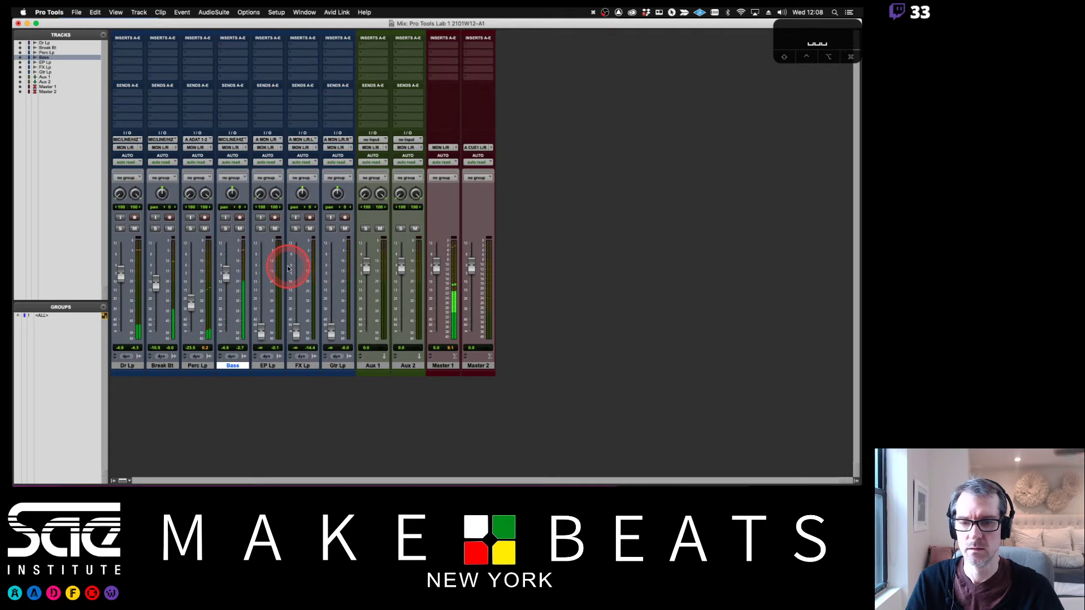
drag(226, 274, 225, 275)
Rebalance the drums against the bass, with Dr Lp at about -7.5 dB and Bass at about -5.7 dB
drag(120, 275, 121, 283)
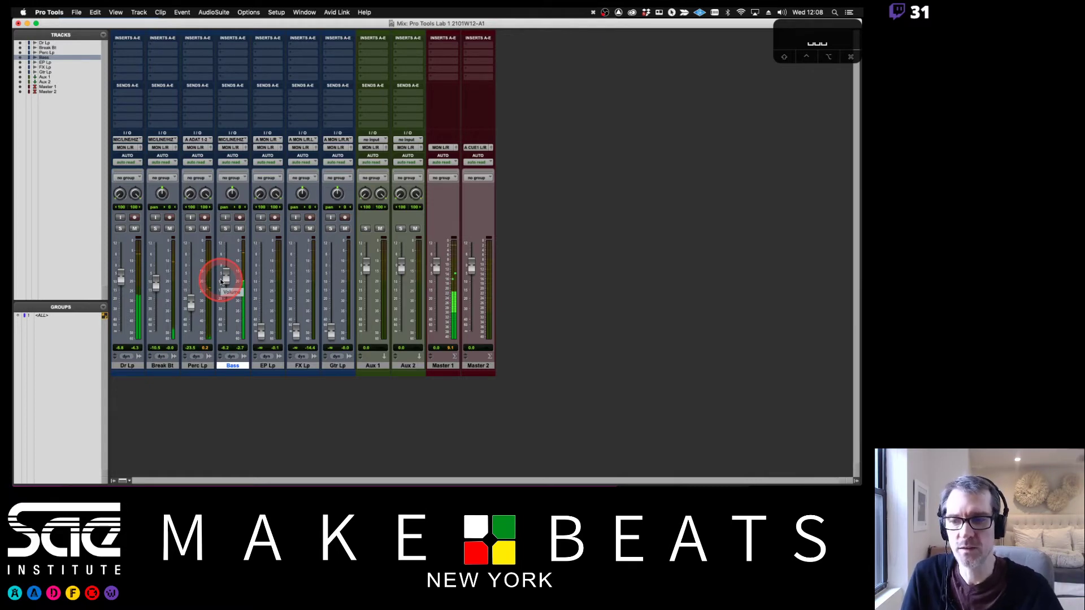
drag(222, 281, 225, 279)
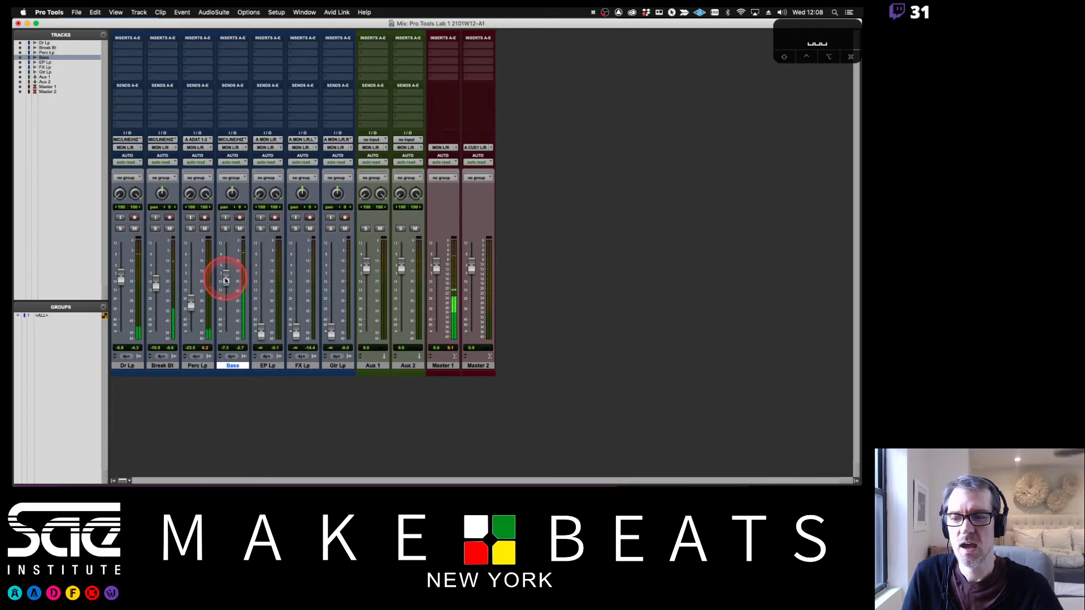
drag(107, 280, 113, 280)
click(458, 242)
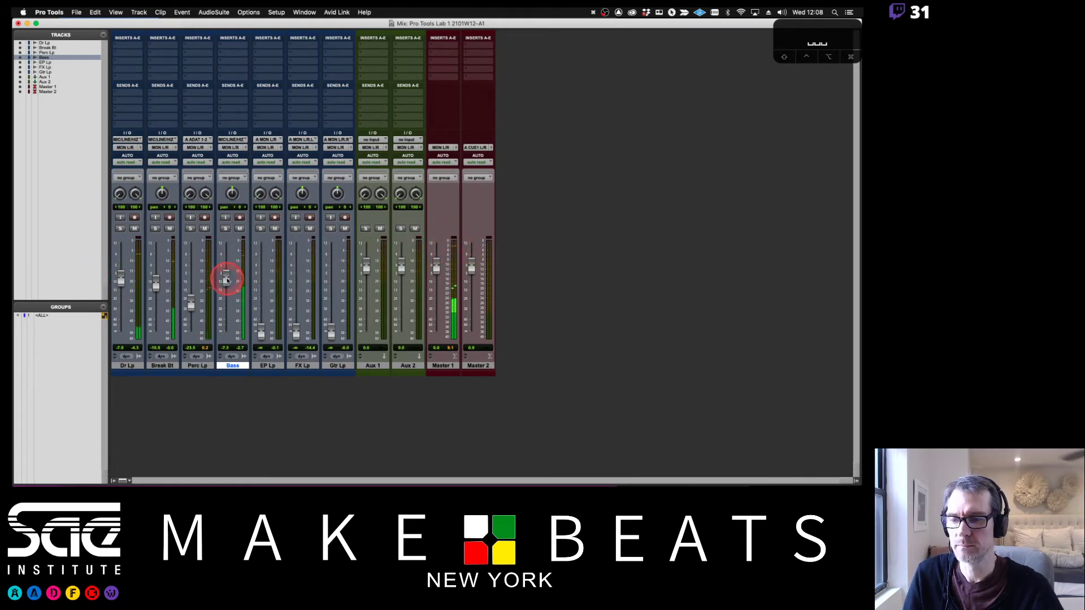
drag(226, 281, 227, 276)
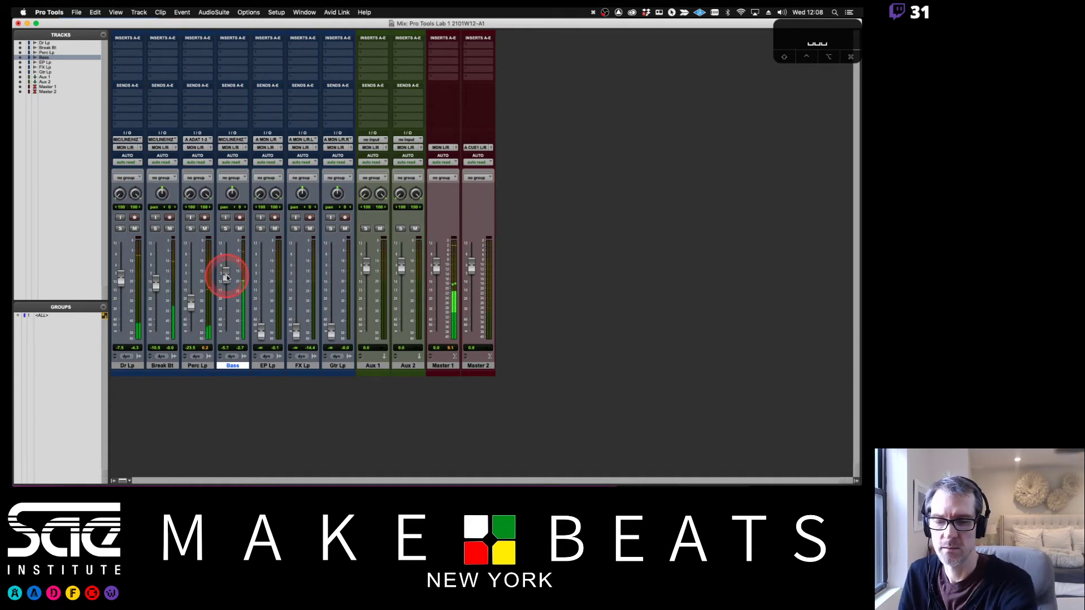
drag(227, 277, 226, 275)
Bring in EP Lp at about -13.4 dB, Gtr Lp, moved ahead of FX Lp, at about -8.4 dB, and FX Lp at about -19.5 dB
click(262, 335)
drag(262, 335, 259, 293)
drag(339, 365, 293, 282)
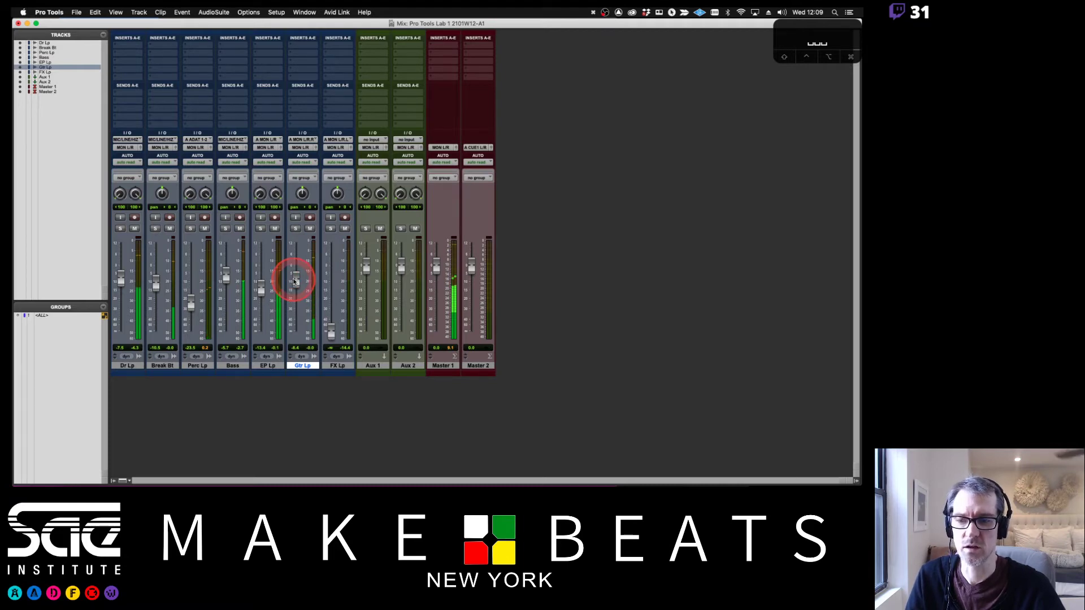
drag(330, 334, 333, 300)
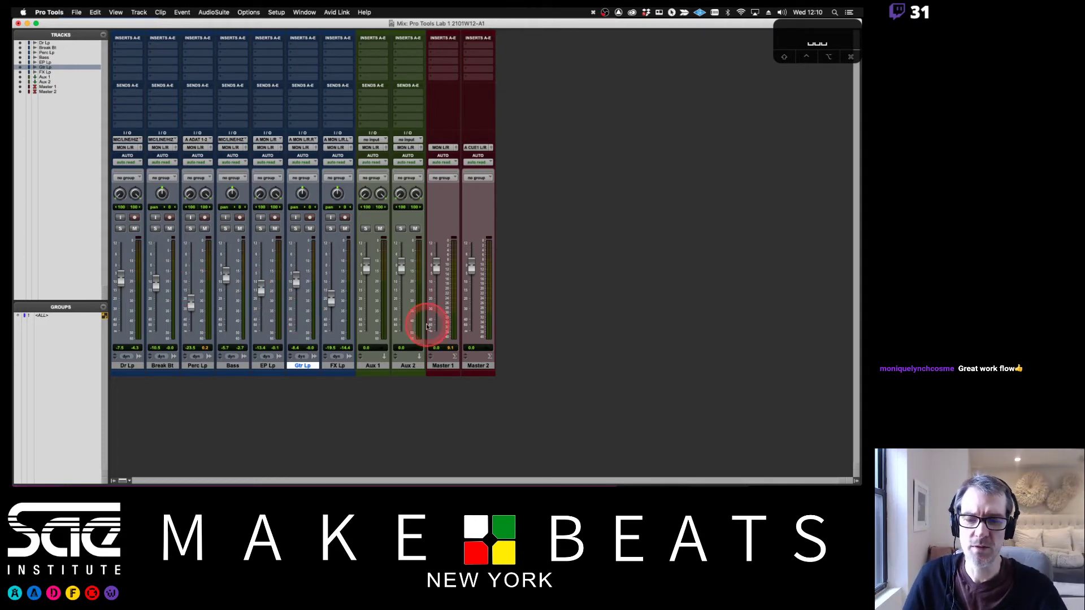
Delete the Master 2 track and both auxiliary tracks, Aux 1 and Aux 2, from the session
click(479, 367)
right_click(481, 366)
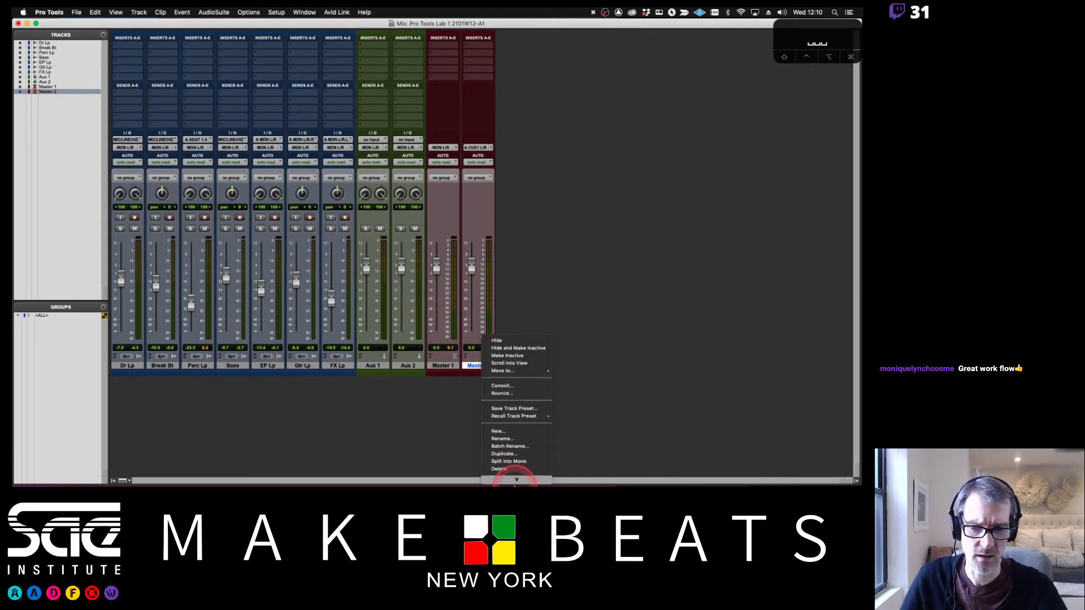
click(509, 468)
click(374, 366)
shift+click(414, 366)
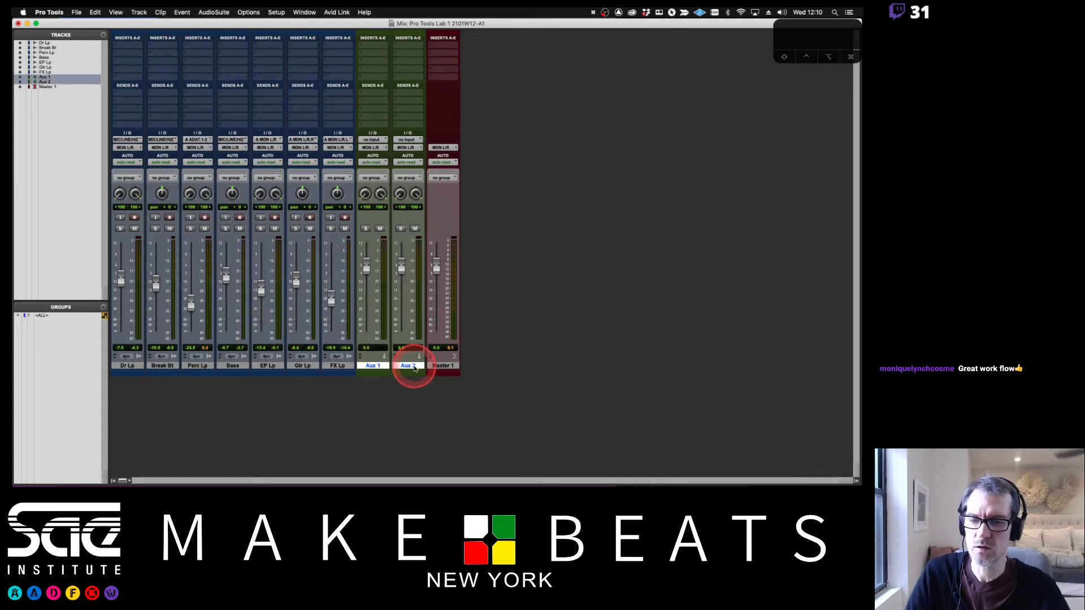
right_click(414, 367)
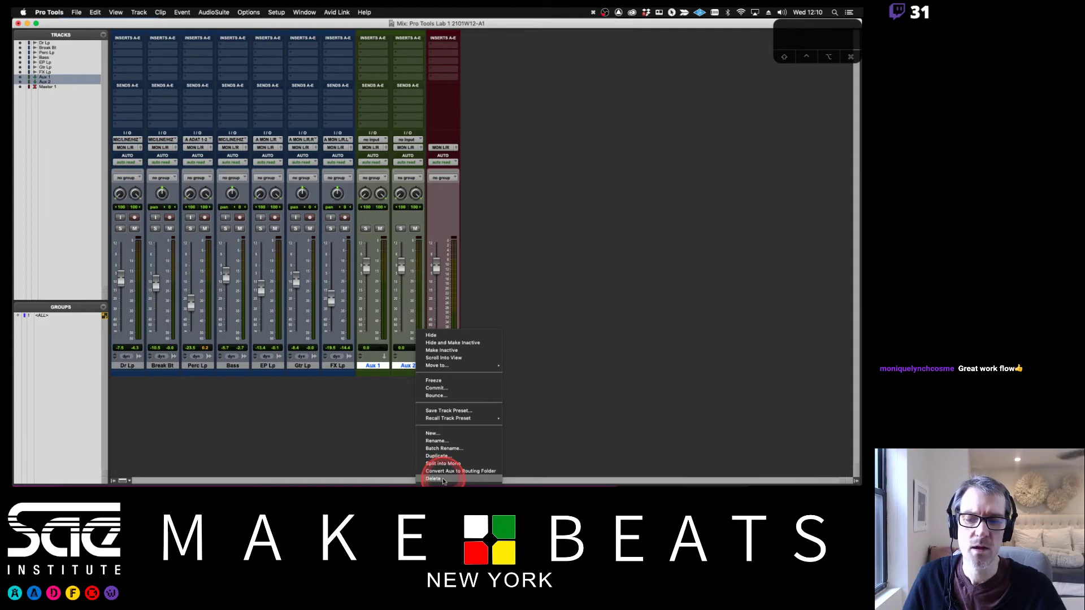
click(444, 480)
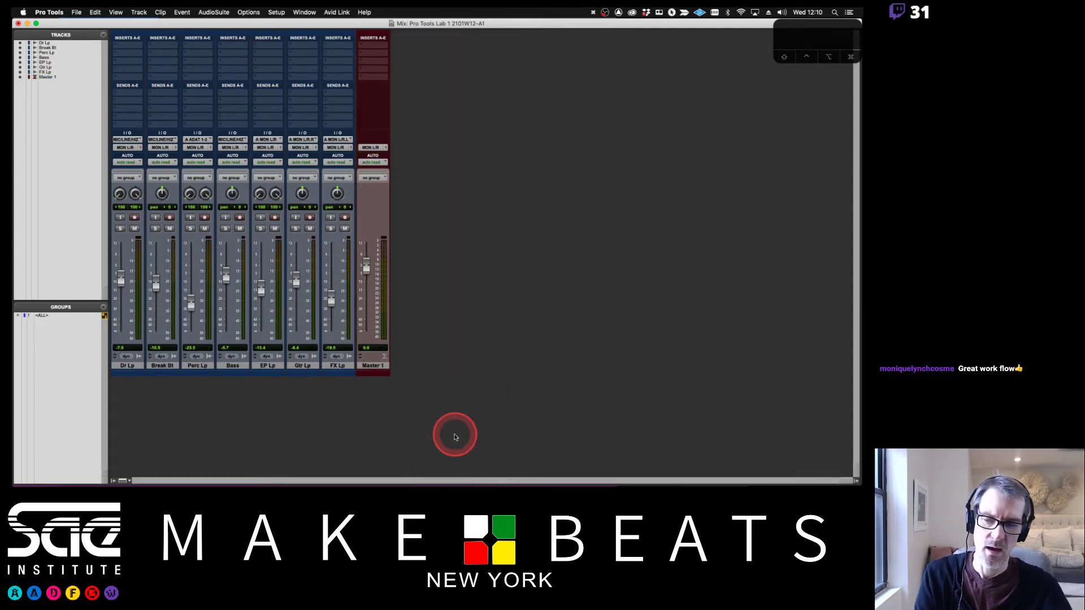
key(space)
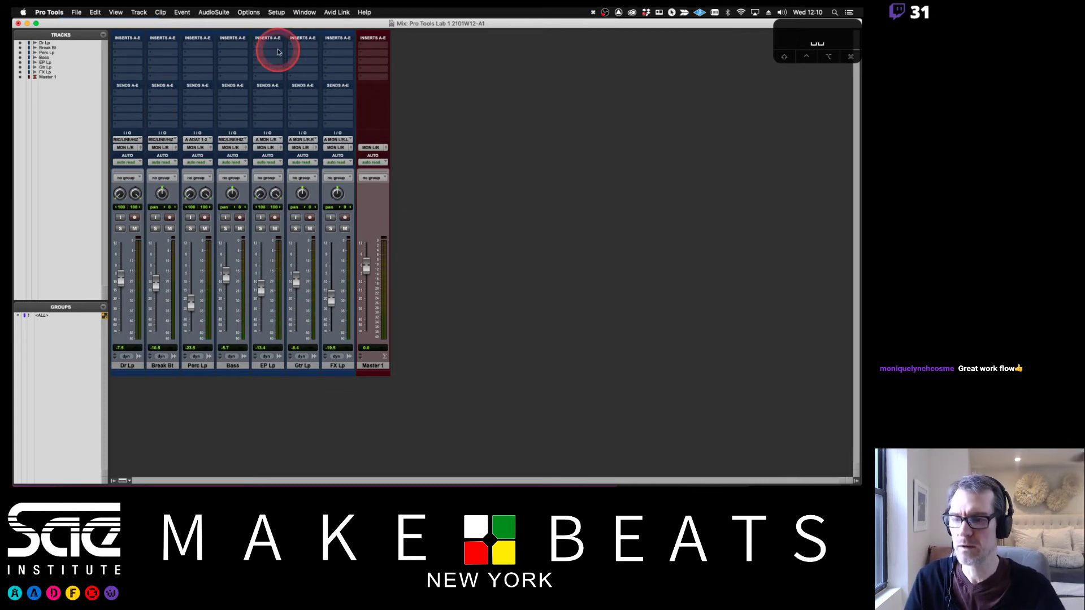
Reread the submission guidelines in the lab PDF in Preview, and capture a screenshot of the Mix window's channel strips in Pro Tools
key(super+Tab)
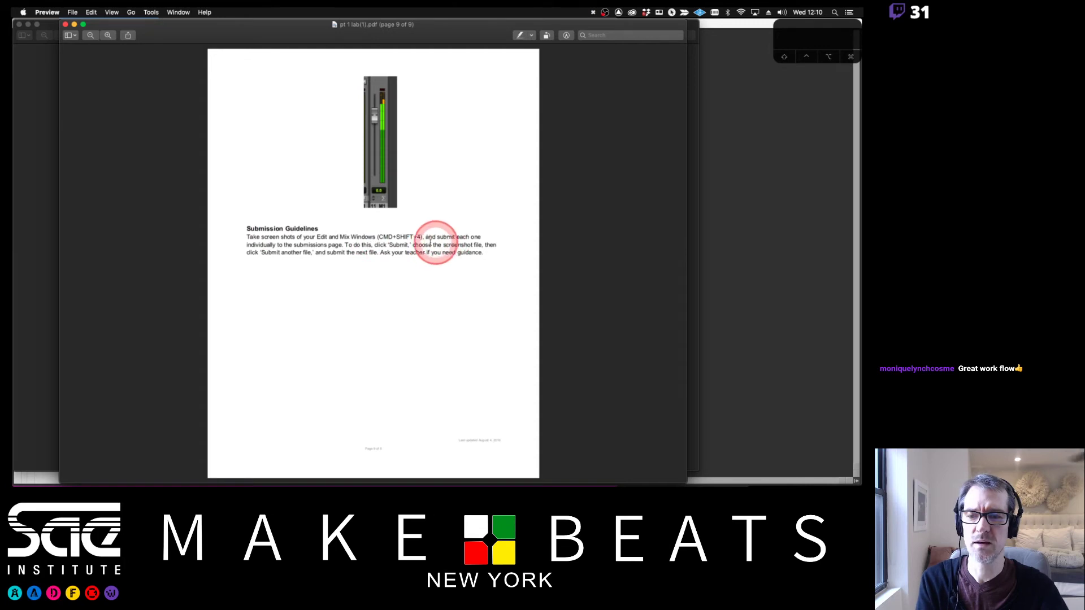
key(super+Tab)
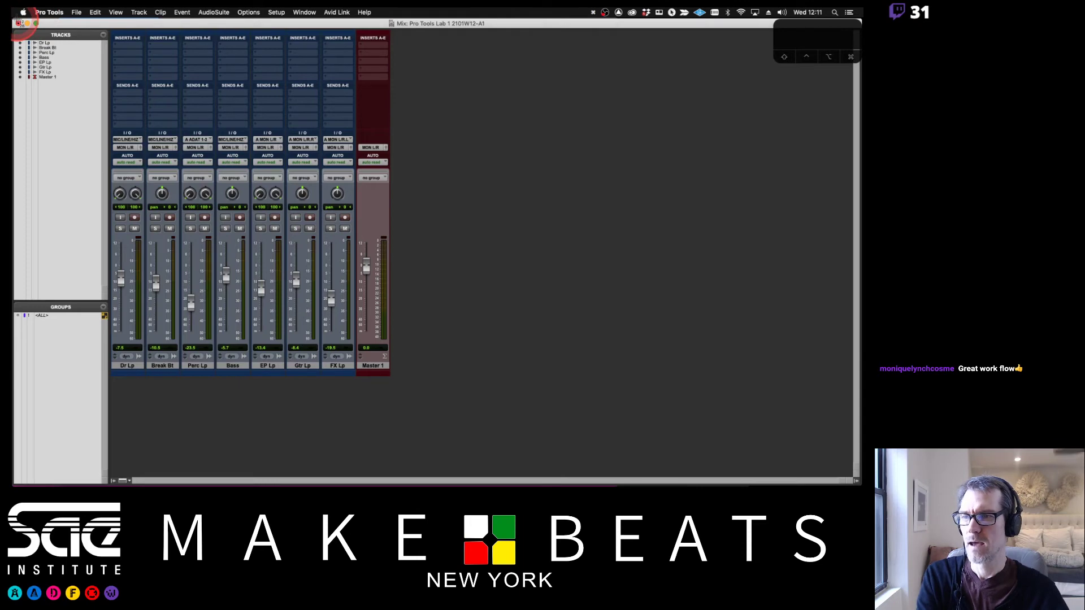
drag(15, 19, 405, 380)
Switch to the Edit window and capture a screenshot of the arrangement
key(super+equal)
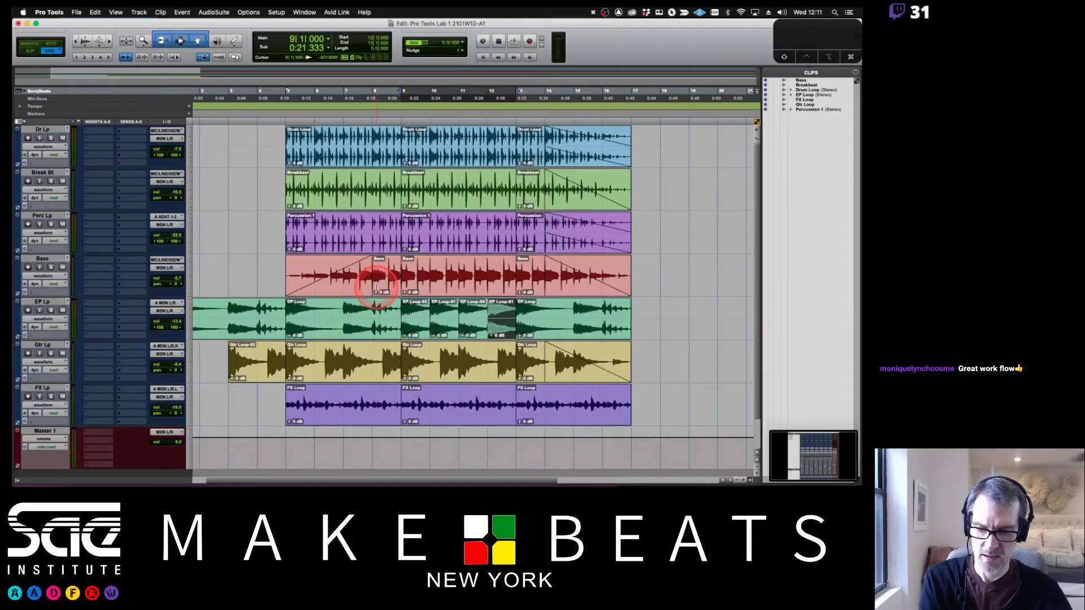
key(shift+super+5)
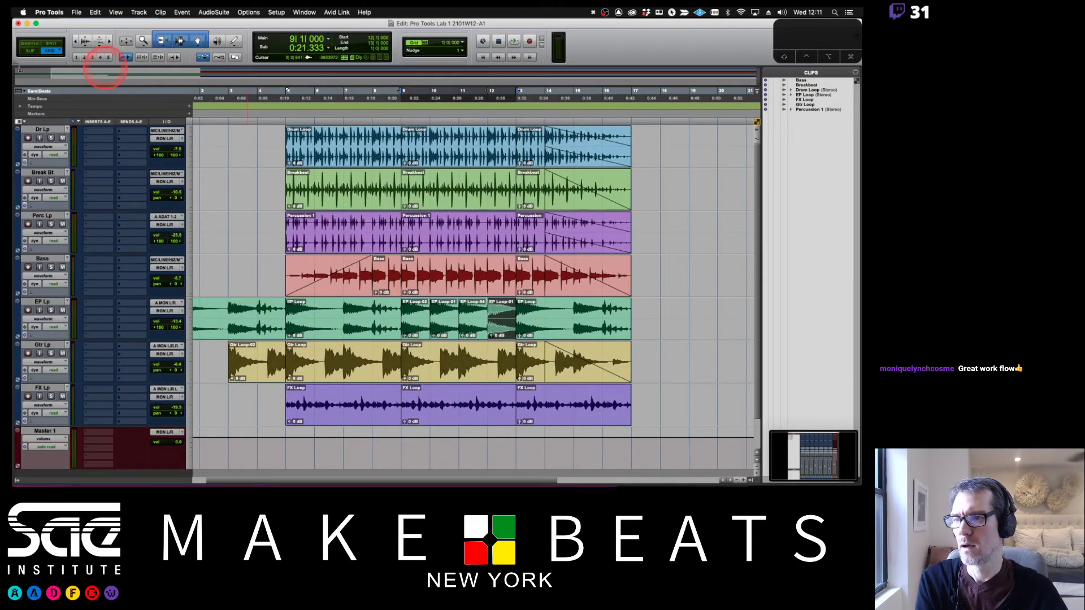
drag(12, 65, 657, 462)
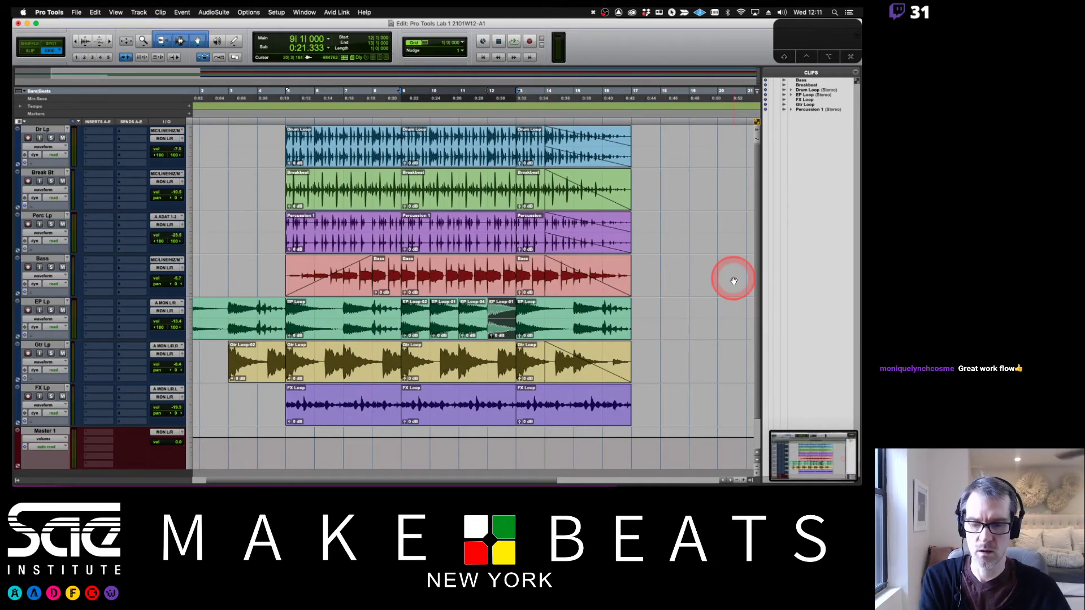
Capture a screenshot of the whole Mix window and reveal the desktop to check the saved screenshot files
key(super+Tab)
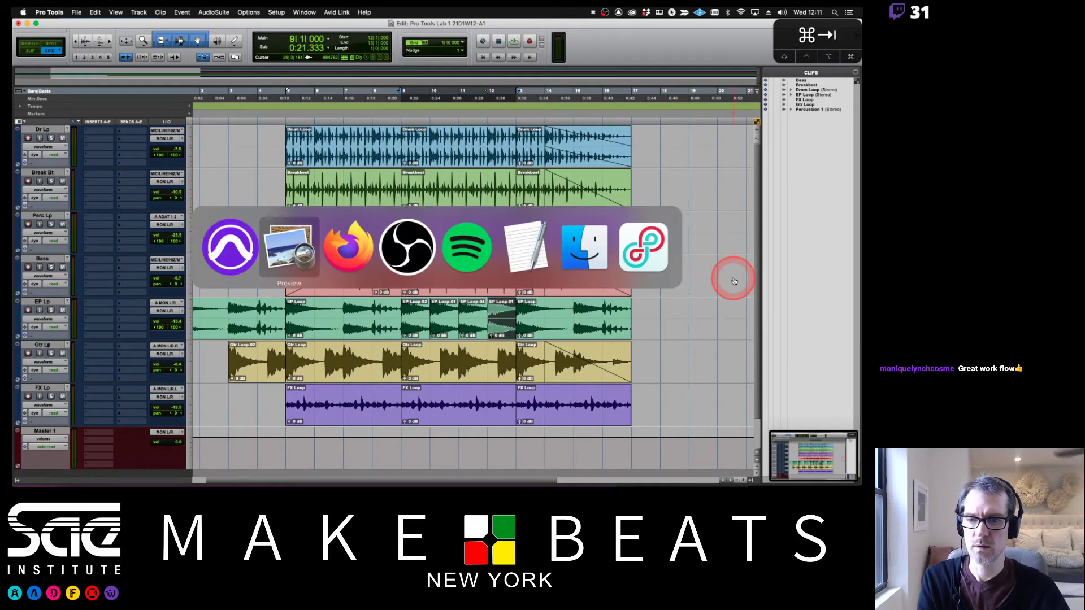
key(super+equal)
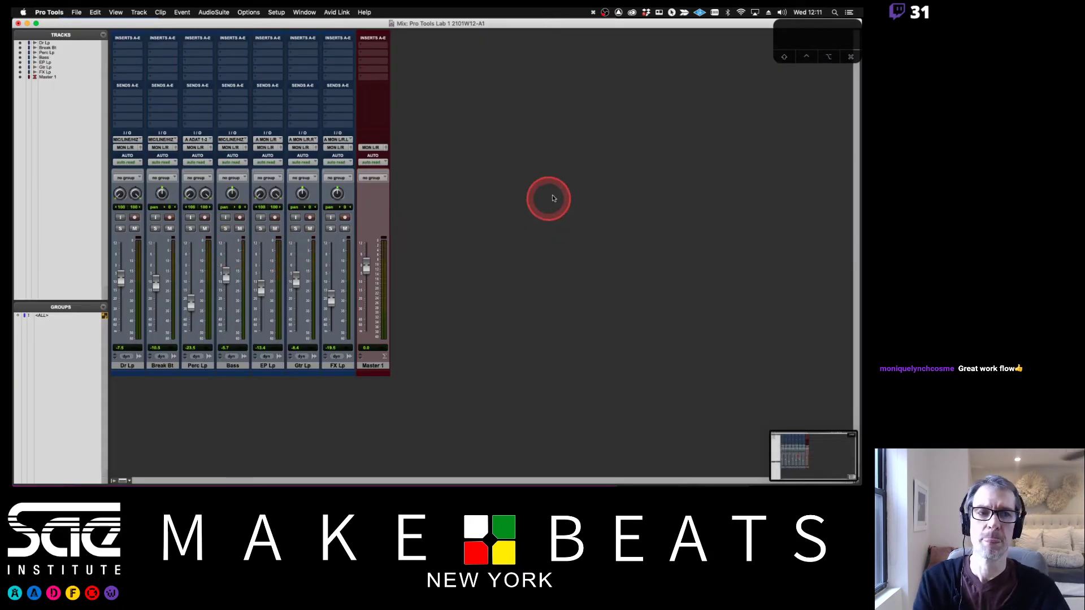
key(F11)
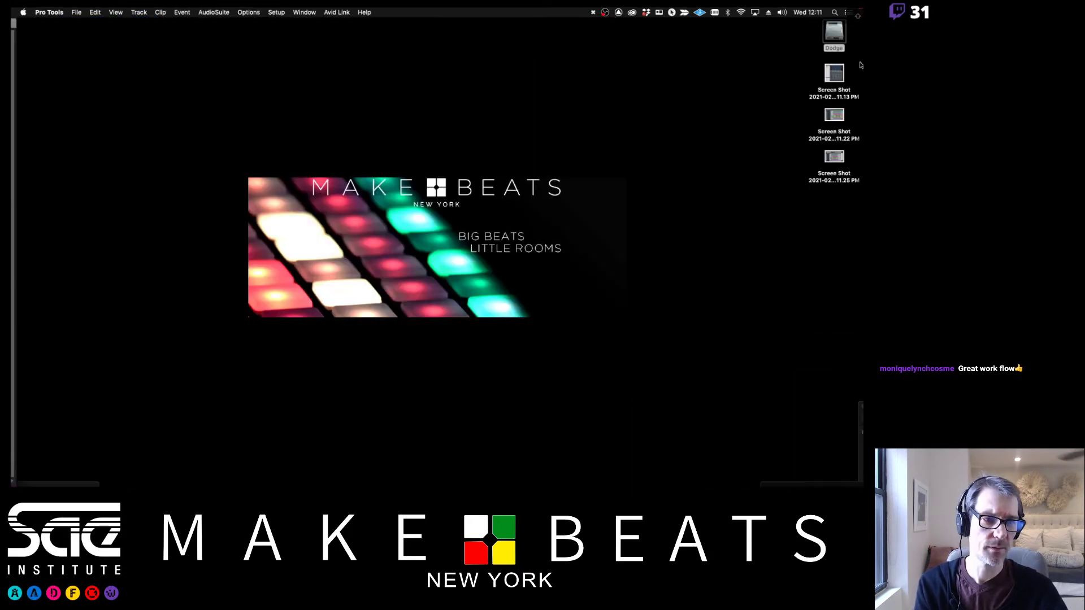
key(F11)
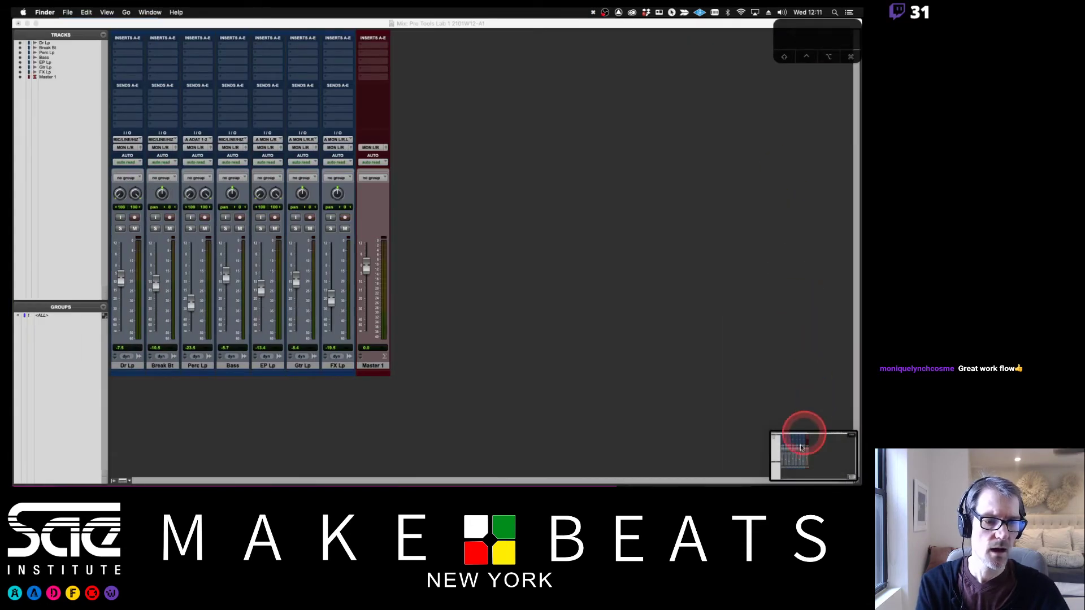
key(F11)
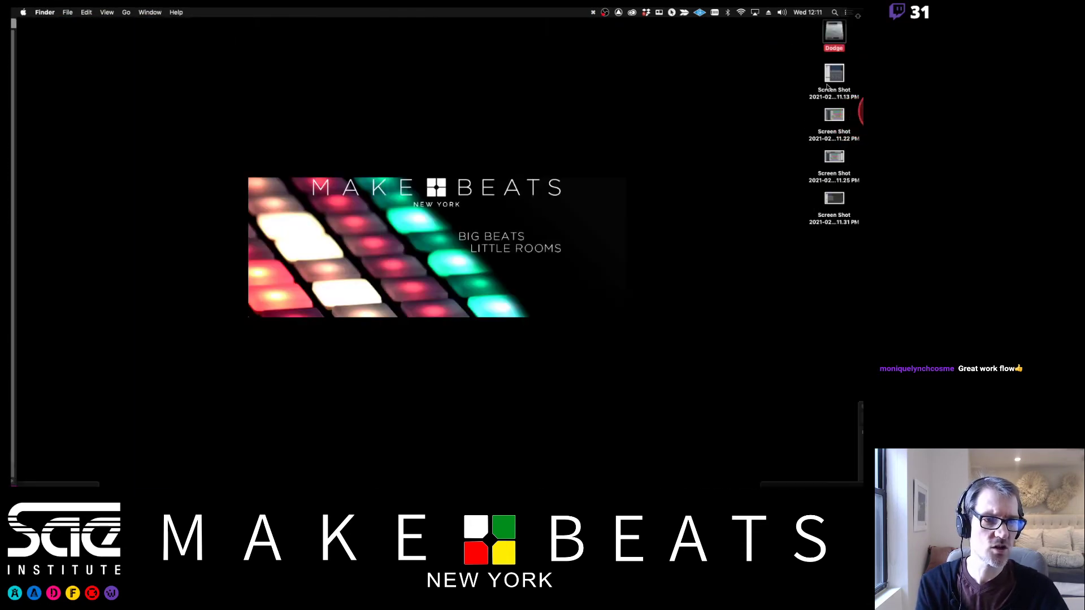
Preview the four desktop screenshots and delete the two extra ones ending in 11.25 PM and 11.31 PM
click(832, 75)
key(space)
key(Down)
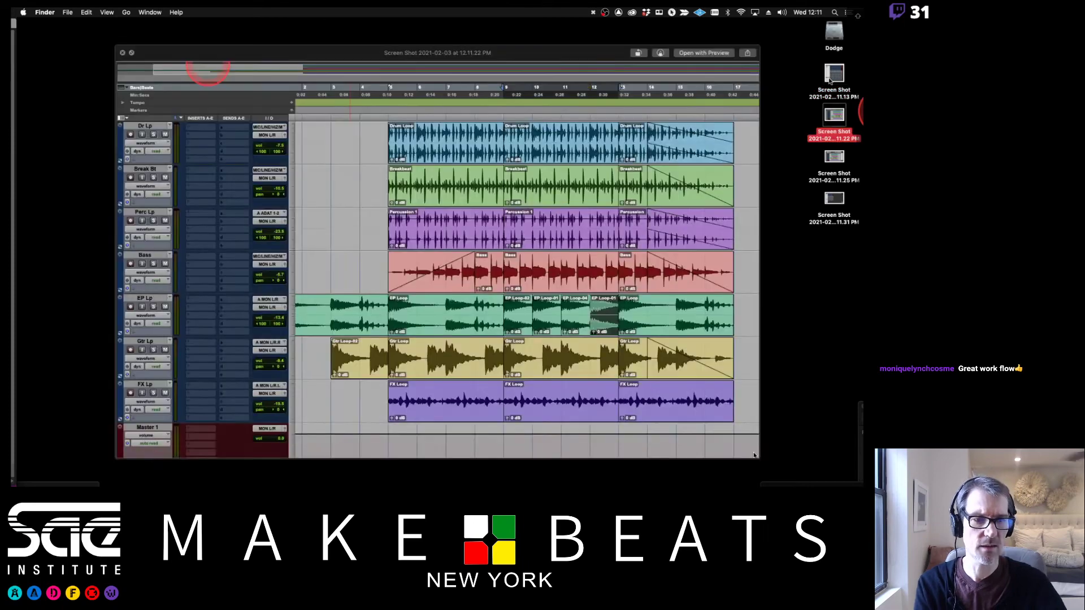
key(Down)
key(Down)
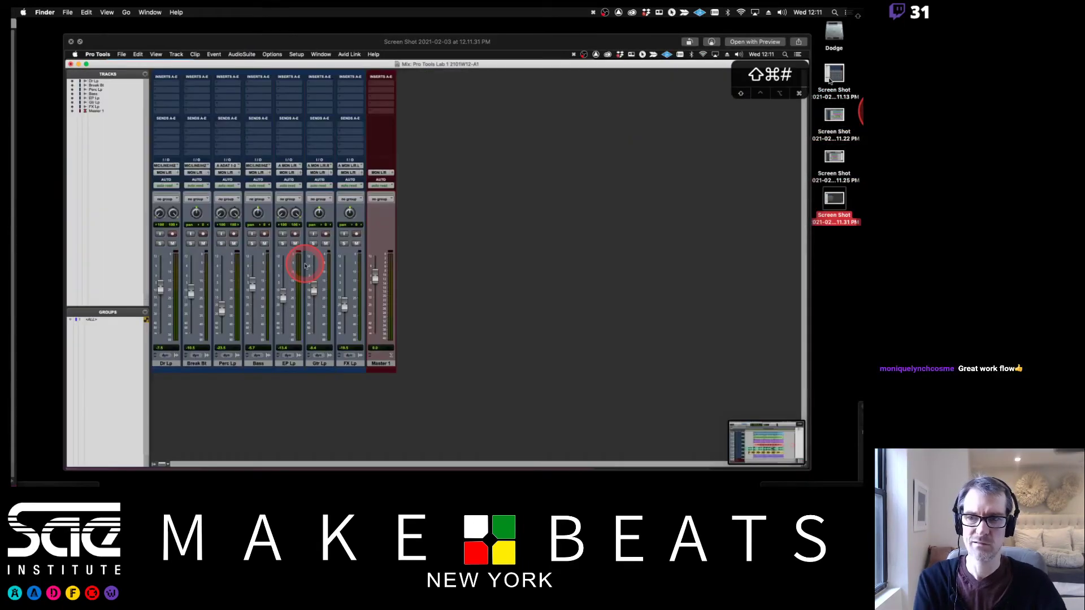
key(Up)
key(Up)
key(space)
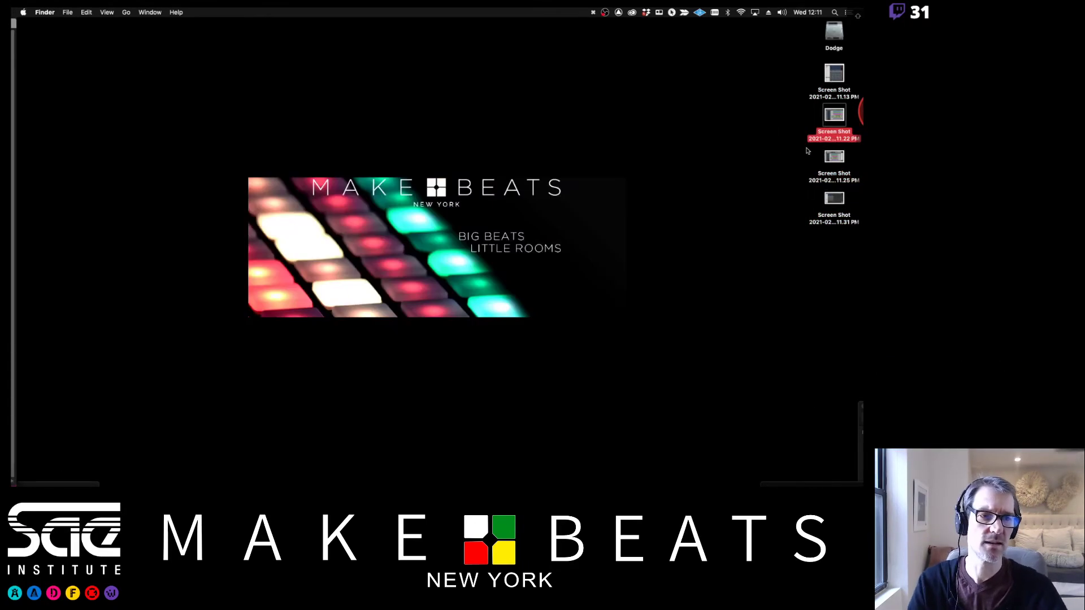
drag(809, 150, 841, 204)
key(super+BackSpace)
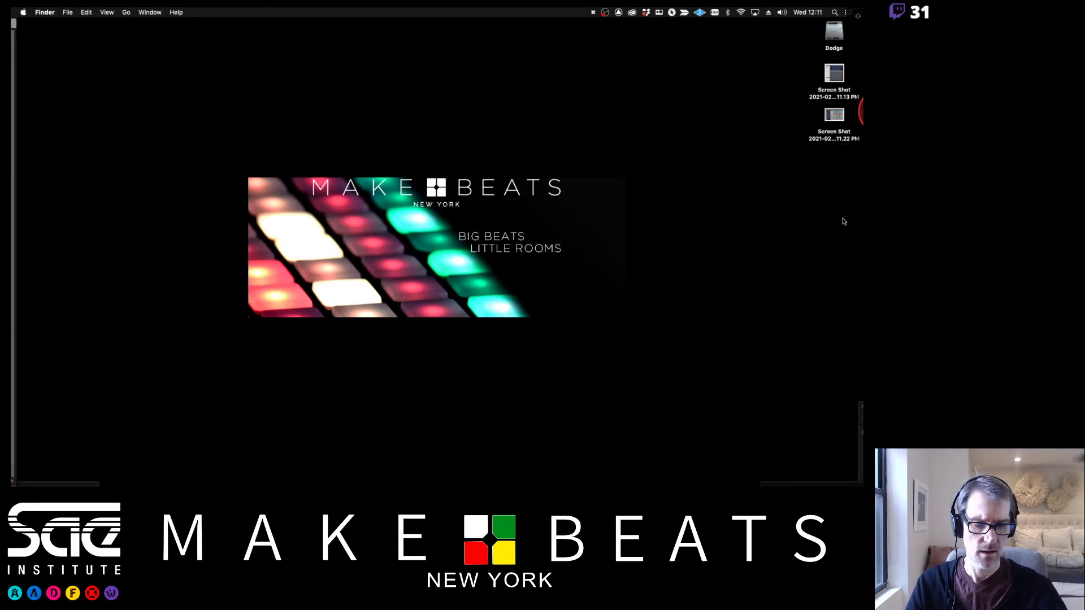
Rename the Mix window screenshot ending in 11.13 PM as the surname followed by "PT Lab 1 Mix"
click(834, 76)
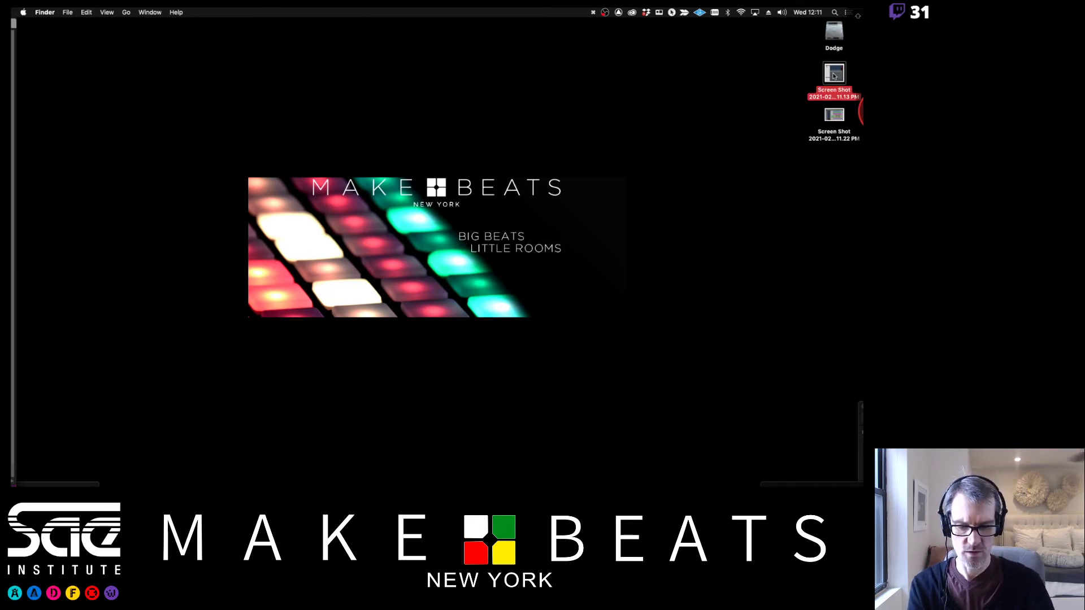
key(Return)
text(Grund P)
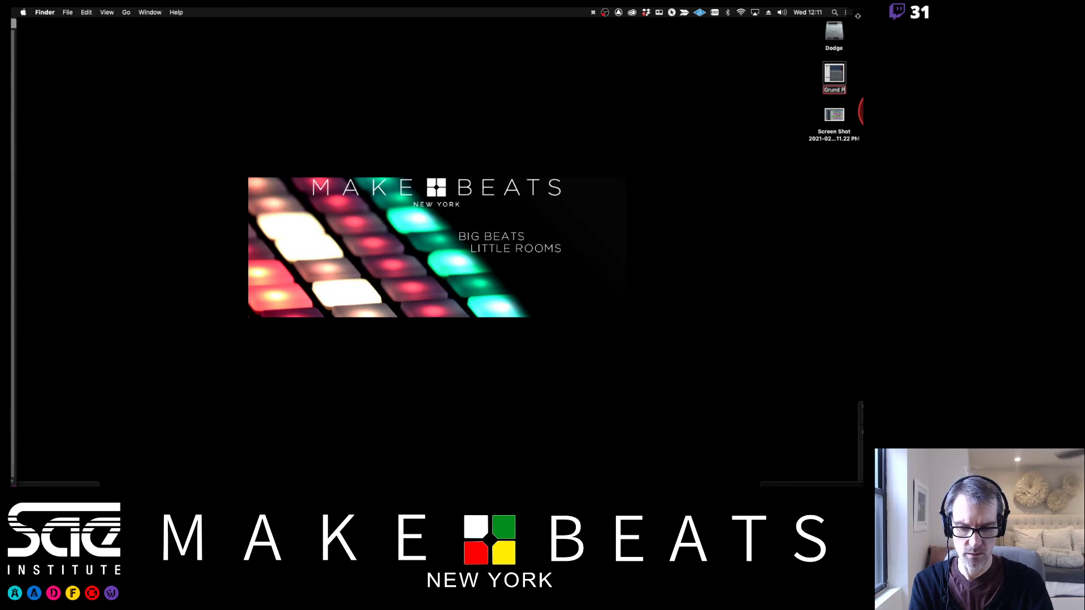
text(Lab 1)
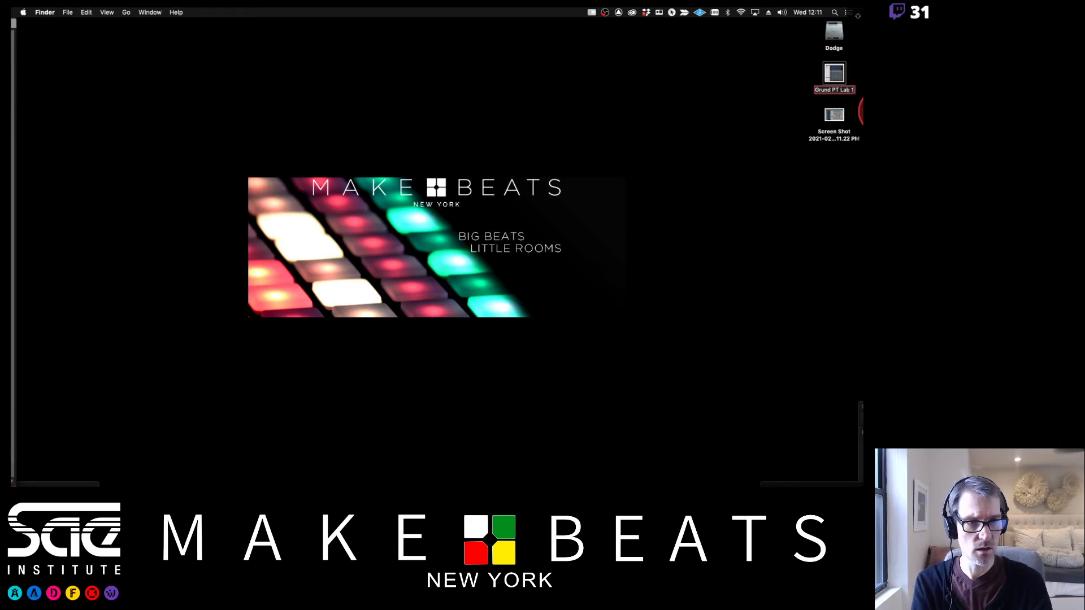
text( Mix)
key(Return)
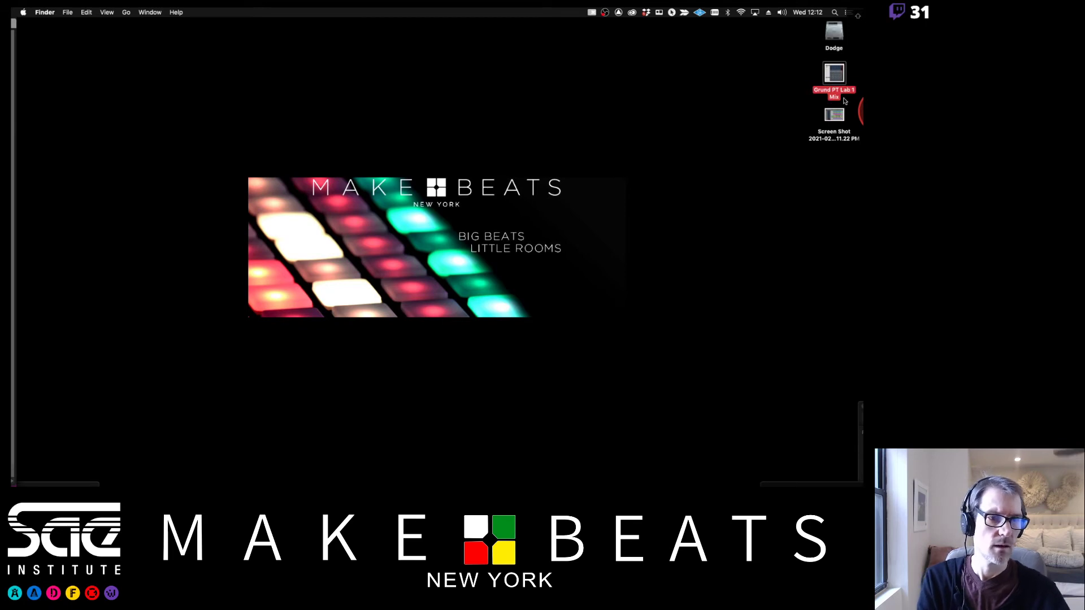
Rename the Edit window screenshot as the surname followed by "PT Lab 1 Edit"
click(837, 115)
key(Return)
text(Grund PT Lab 1 Mix)
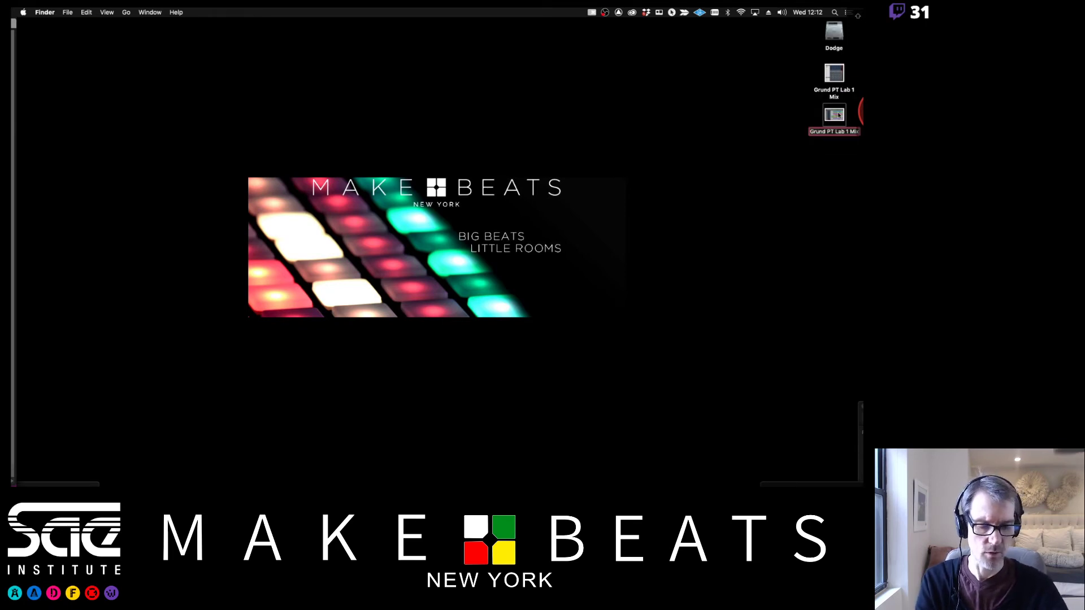
key(BackSpace)
key(BackSpace)
key(BackSpace)
key(BackSpace)
text(Edit)
key(Return)
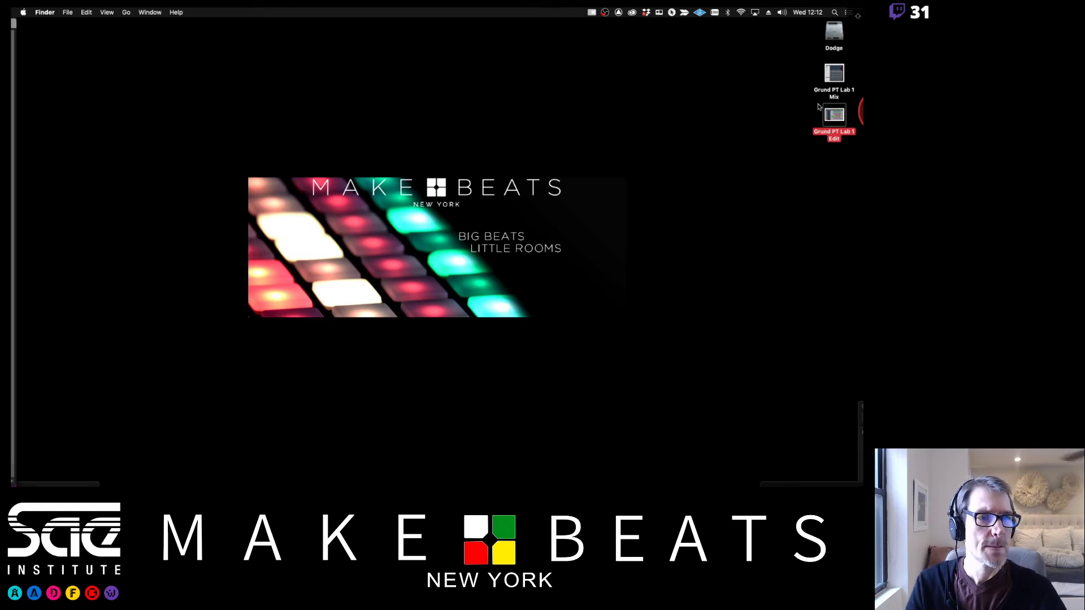
Restore the hidden windows, switch to Firefox, and start a submission for the PT 1 Lab assignment
key(F11)
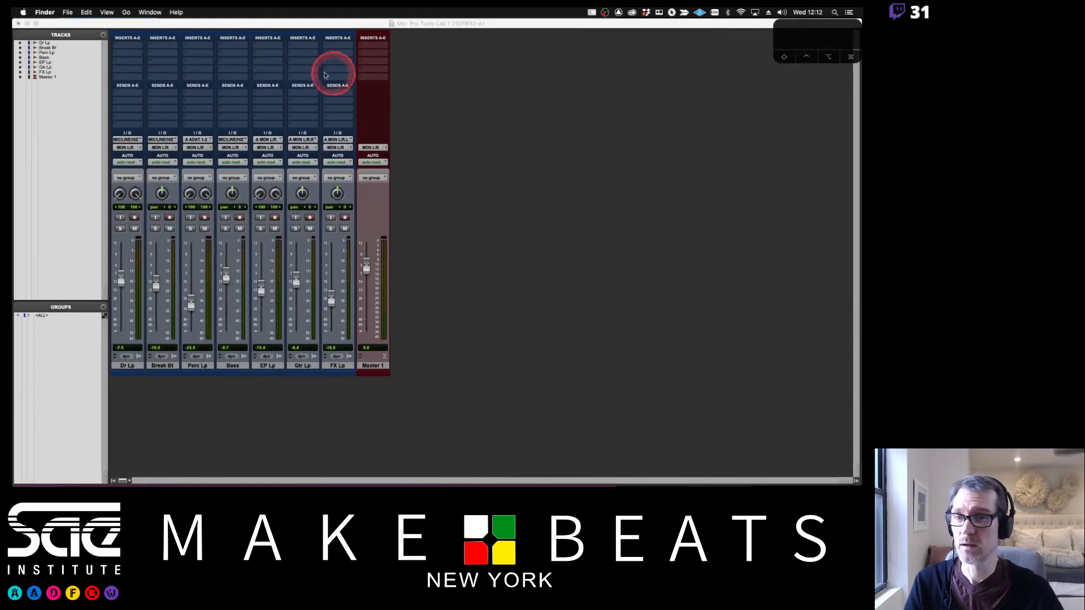
key(super+Tab)
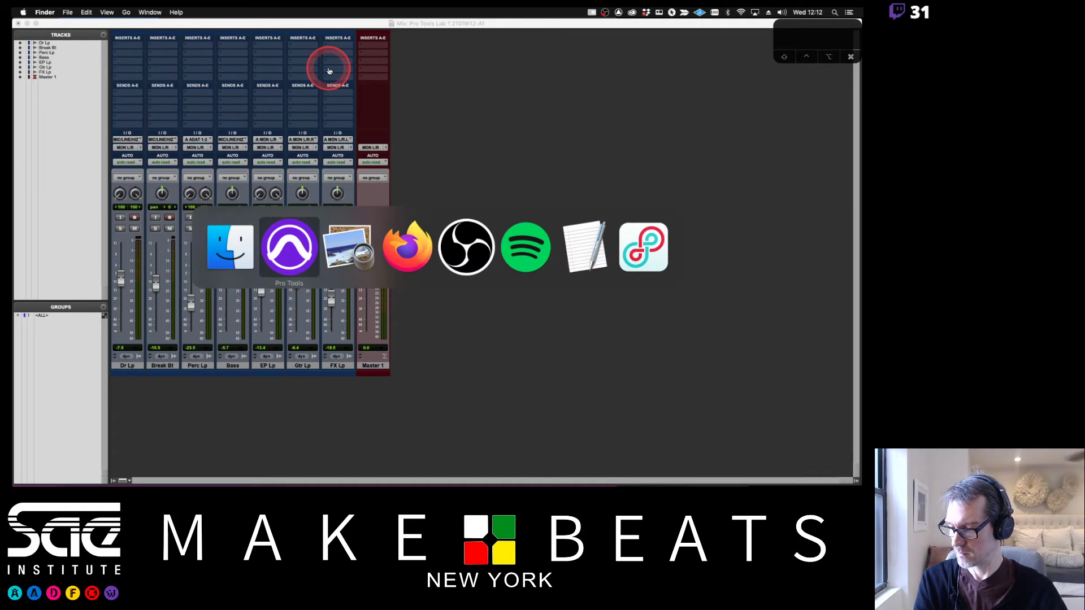
key(super+Tab)
key(super+Tab)
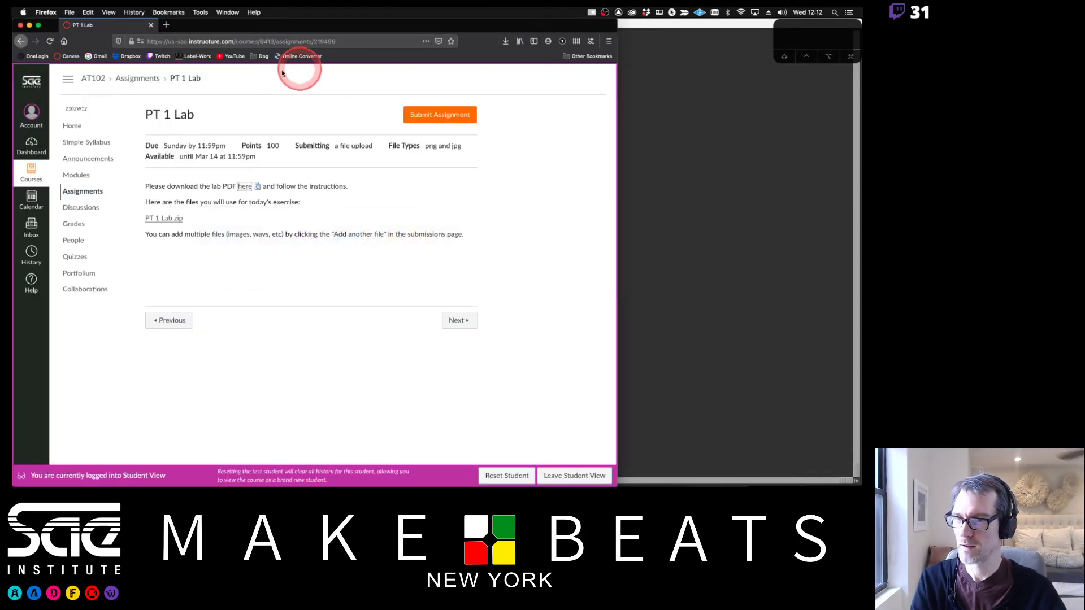
click(446, 115)
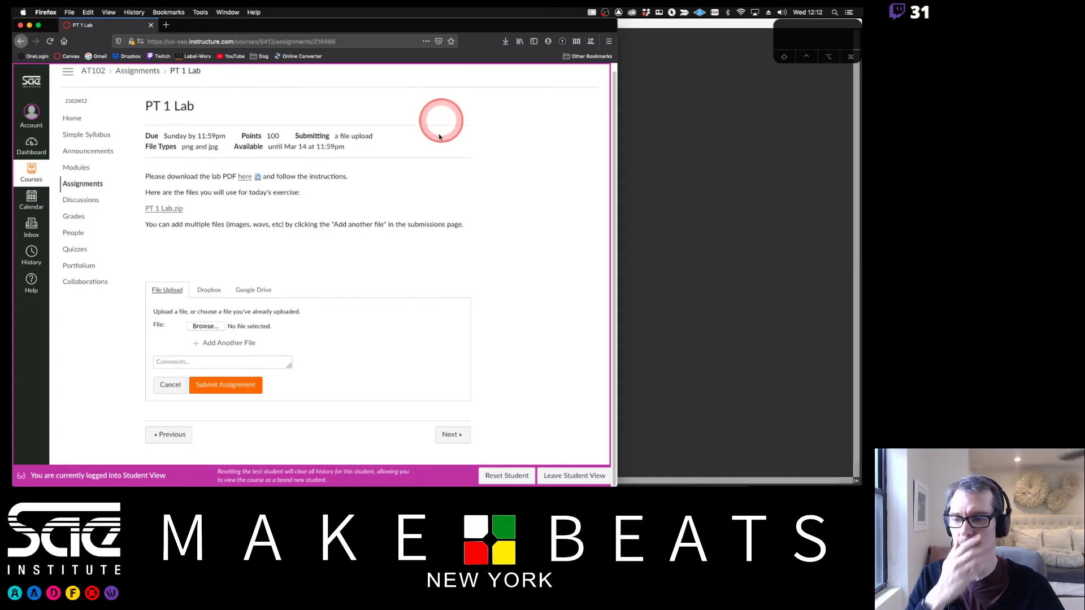
Attach the PT Lab 1 Edit screenshot from the Desktop folder as the first submission file
click(219, 328)
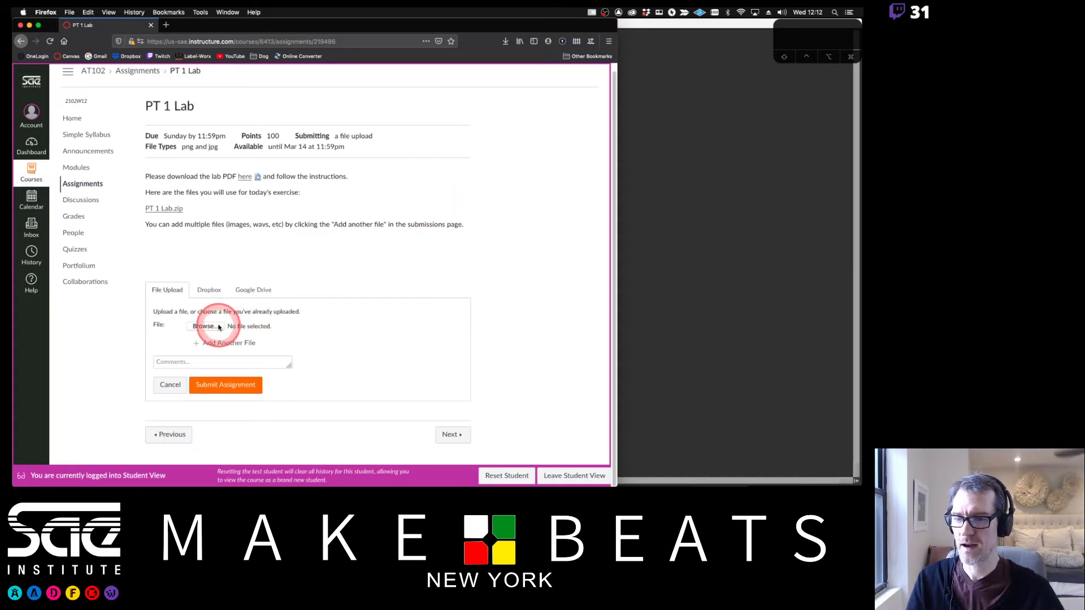
click(265, 151)
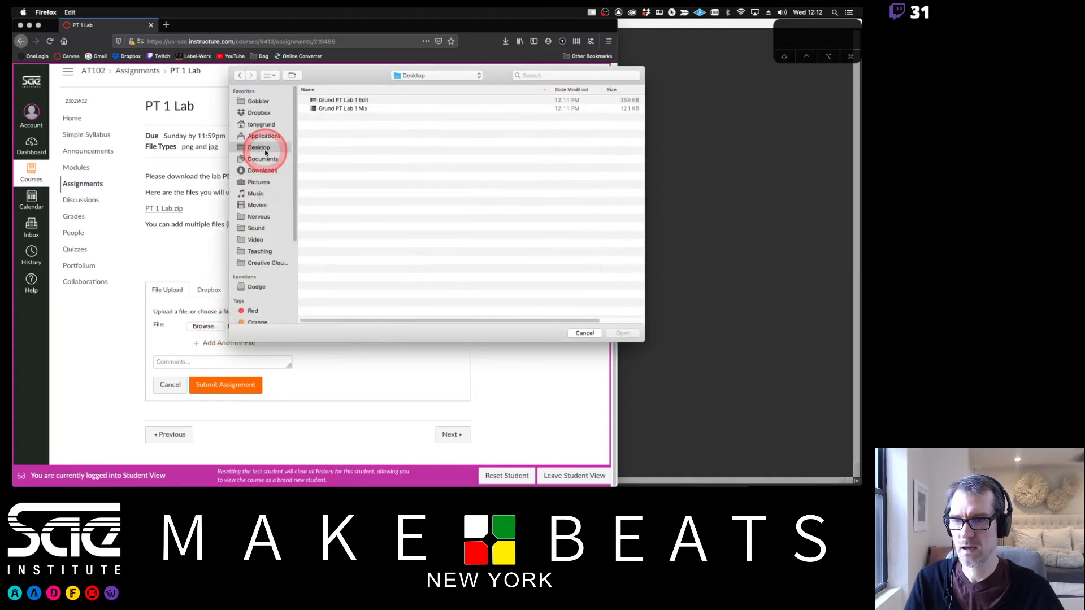
click(338, 100)
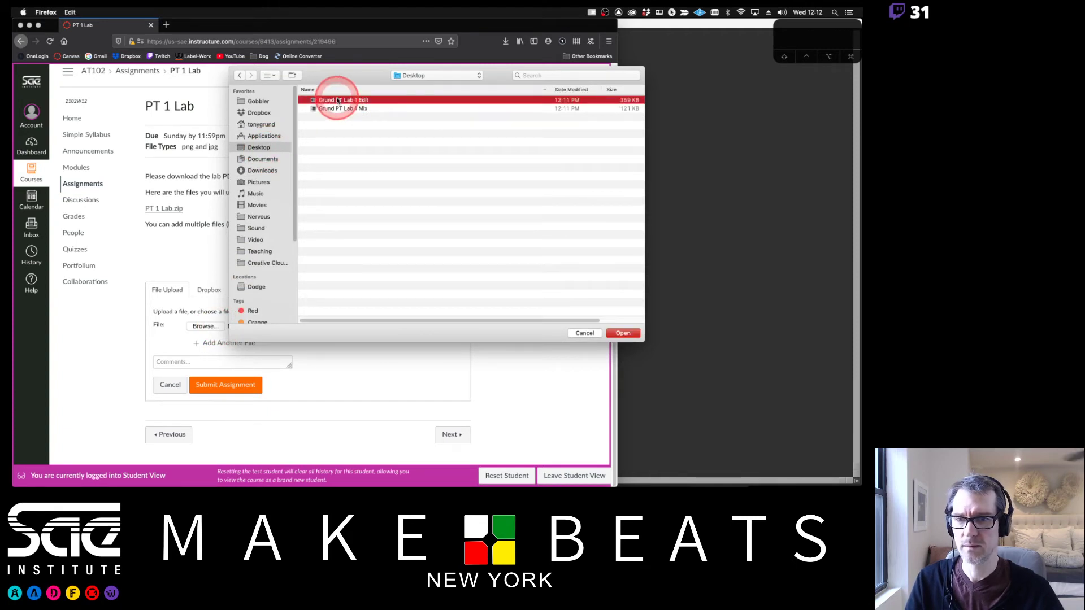
double_click(338, 100)
Add the PT Lab 1 Mix screenshot as a second file and submit the assignment
click(217, 342)
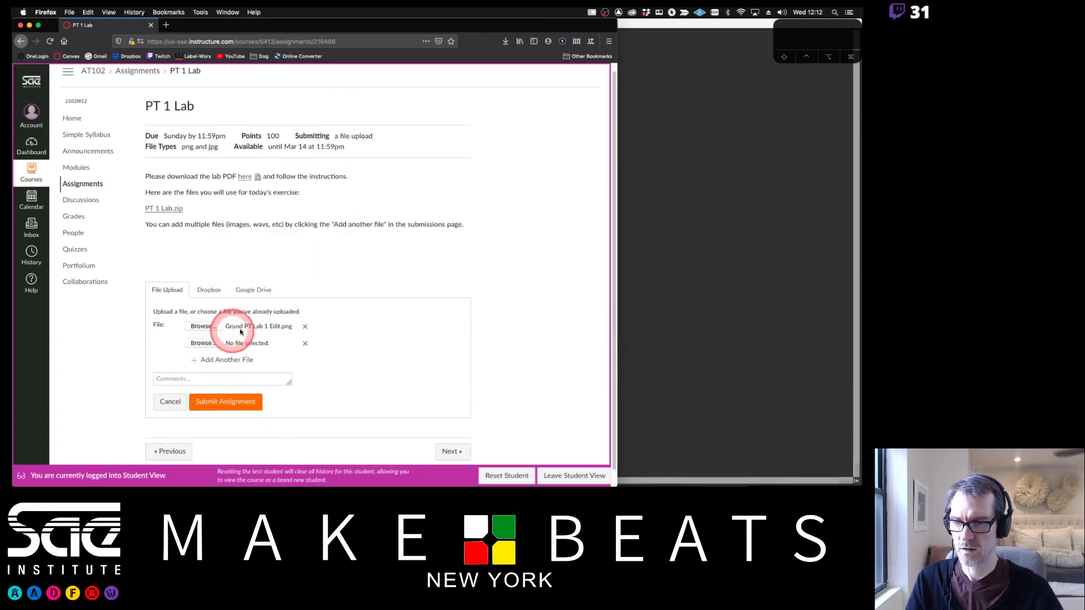
click(203, 343)
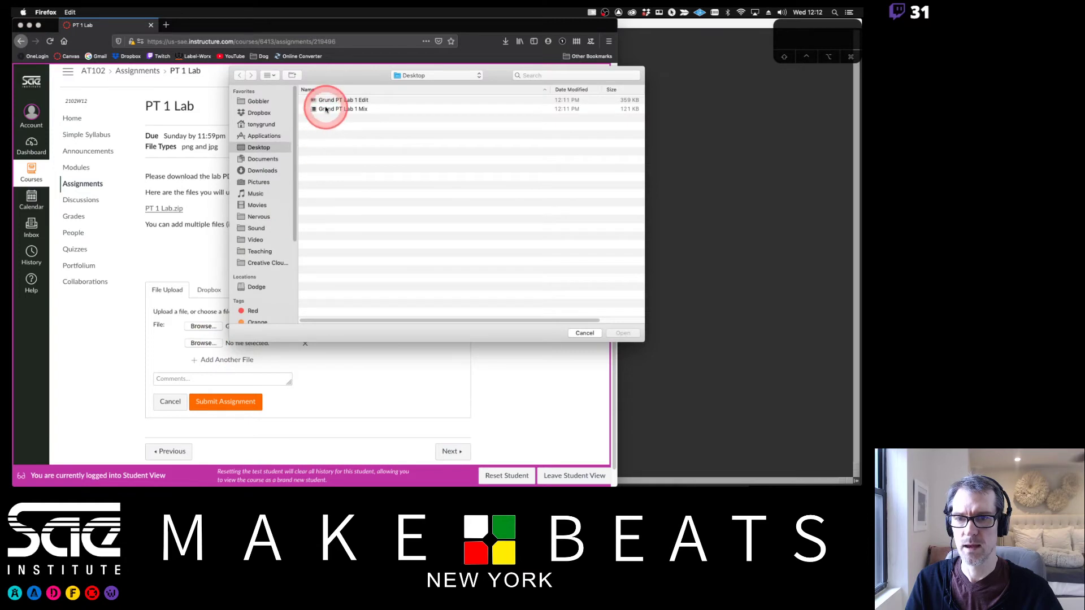
double_click(326, 109)
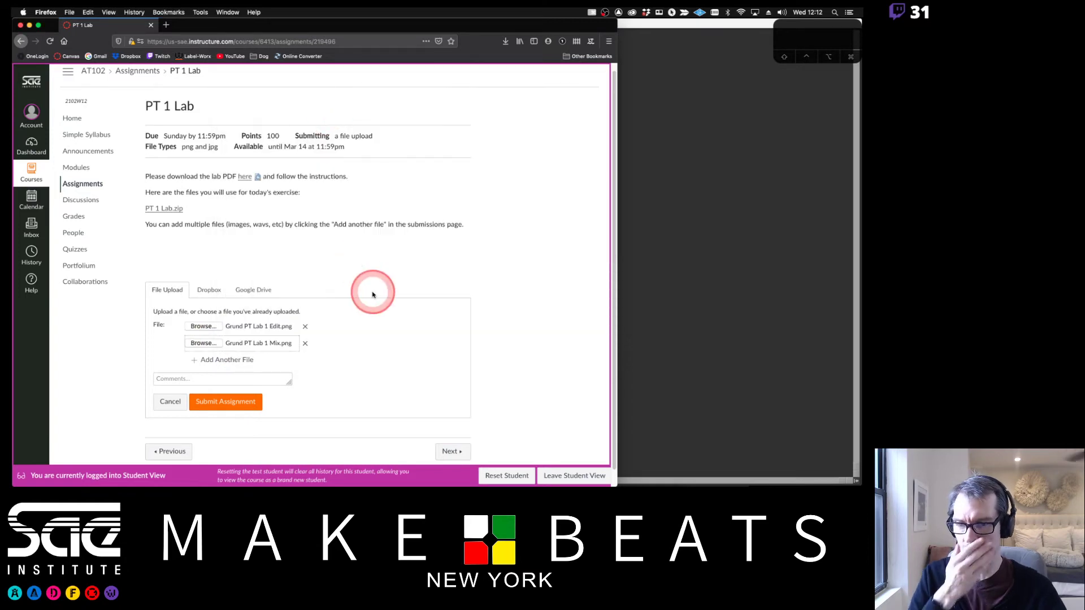
click(227, 402)
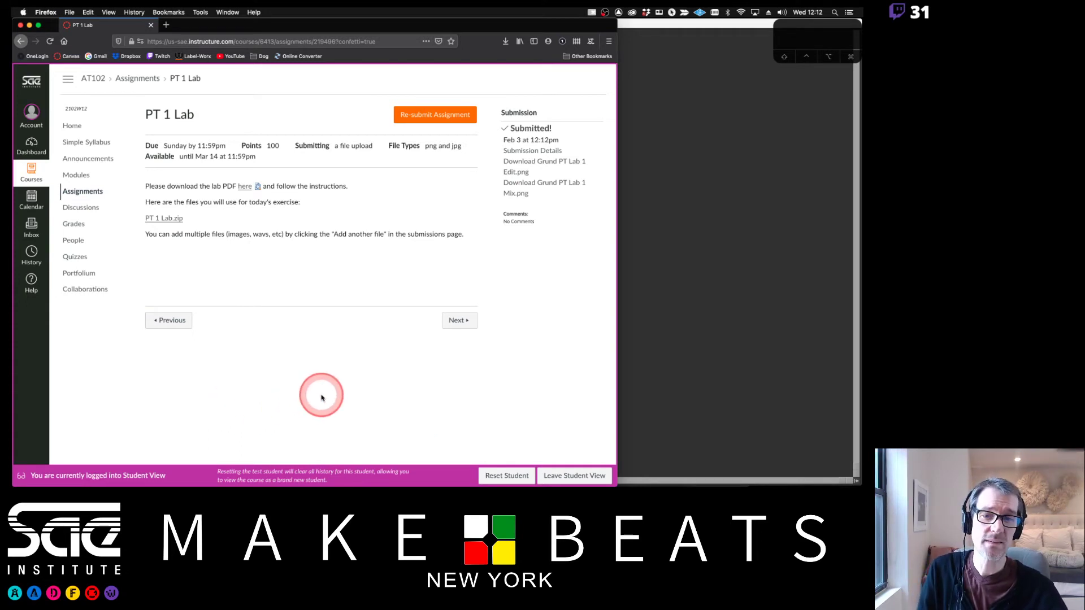
Leave Student View and open the submitted Edit and Mix screenshots of the PT 1 Lab in SpeedGrader
click(569, 477)
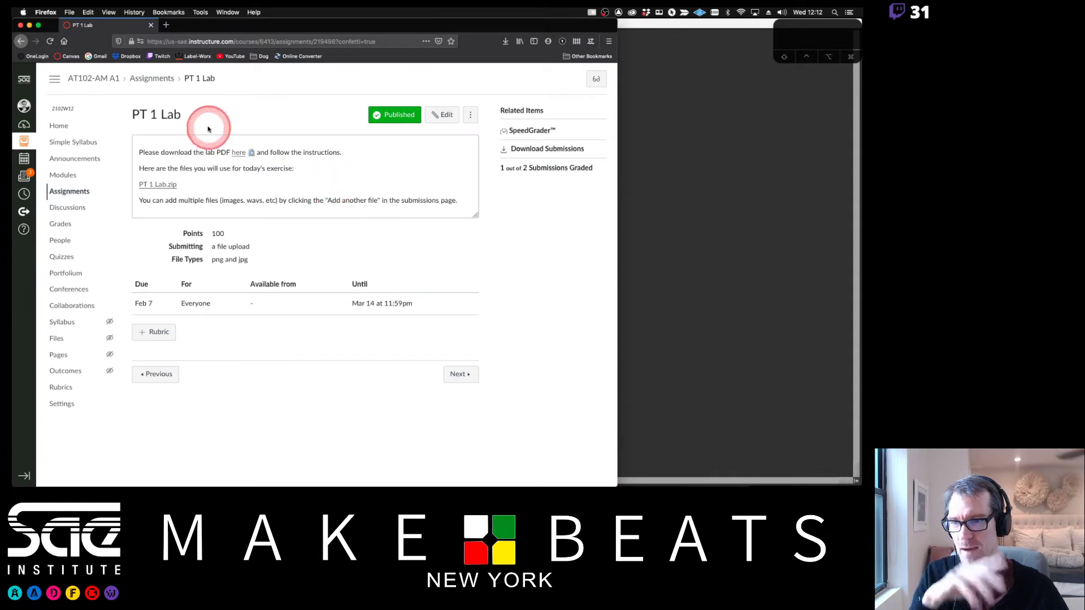
click(522, 131)
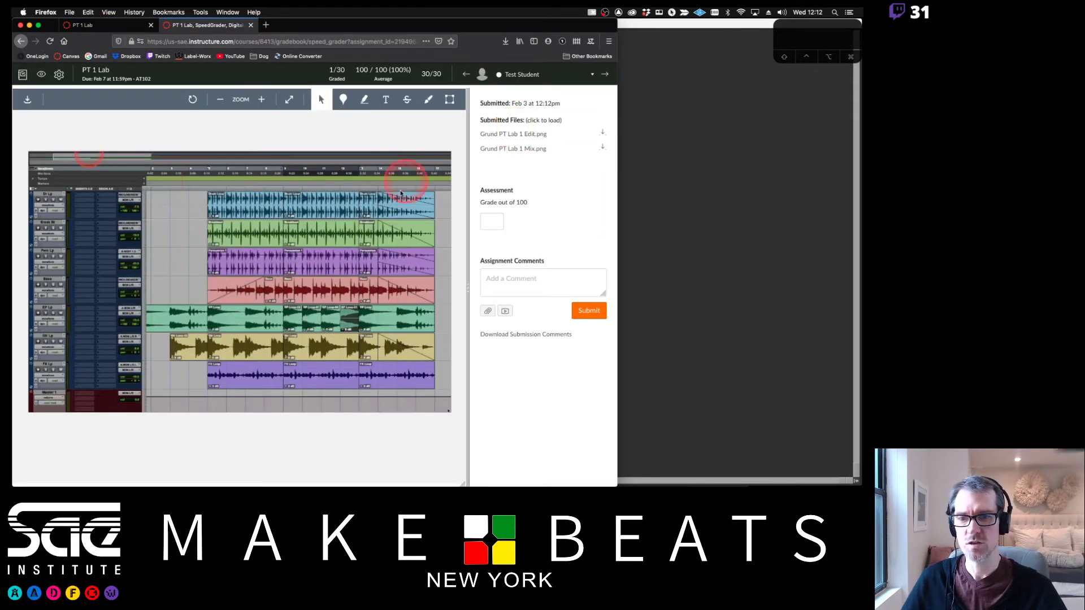
click(519, 149)
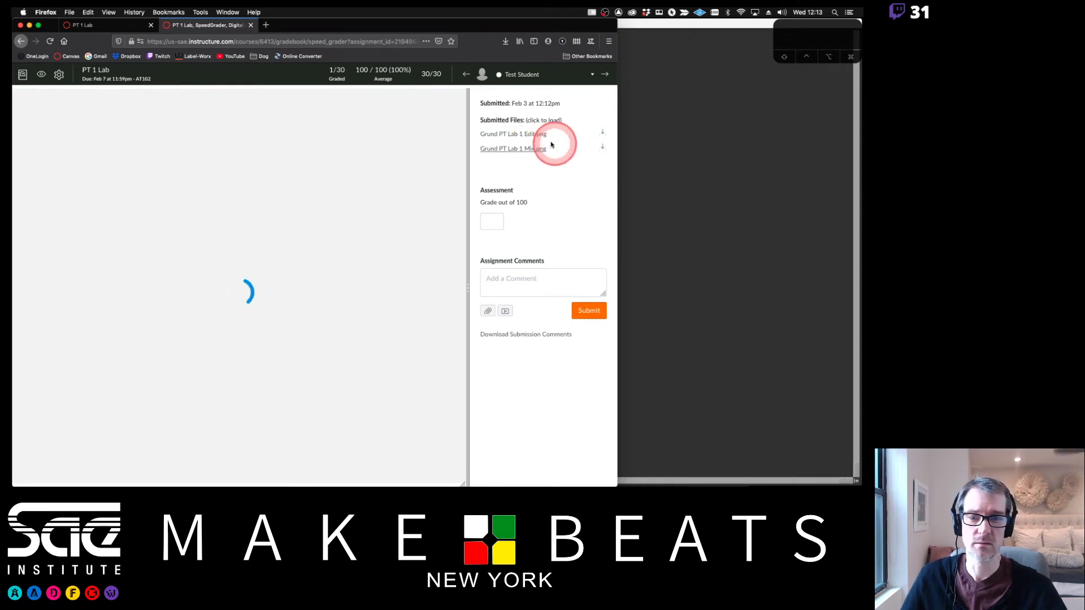
click(526, 139)
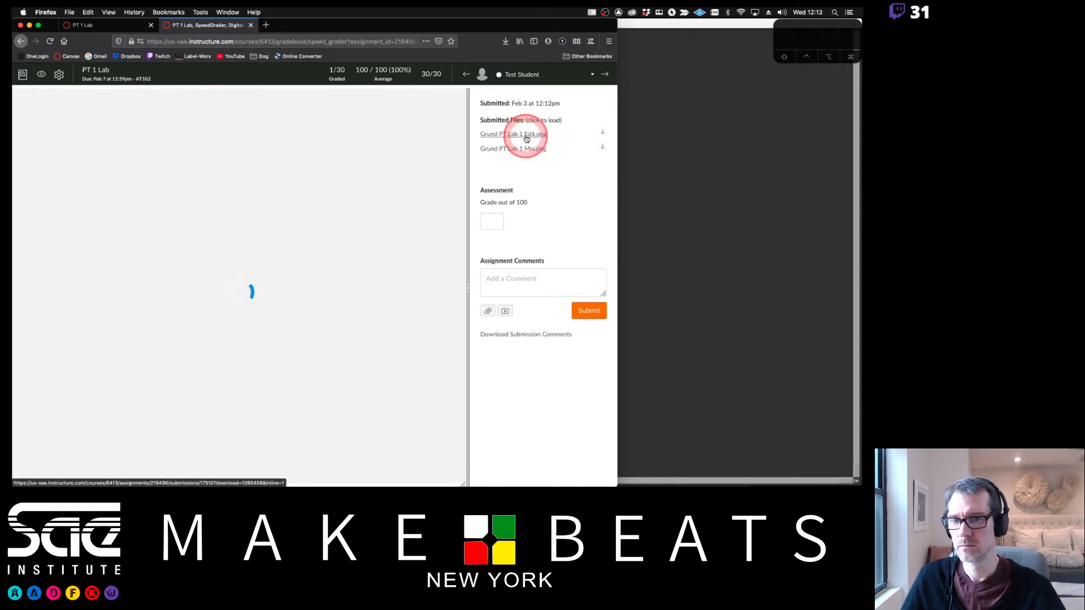
click(529, 150)
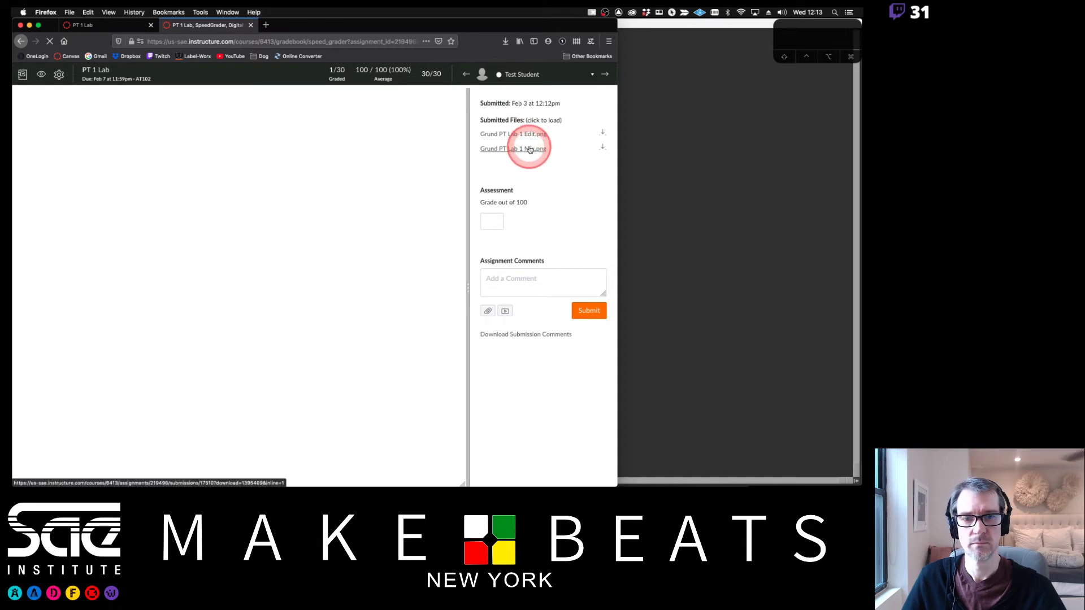
click(525, 134)
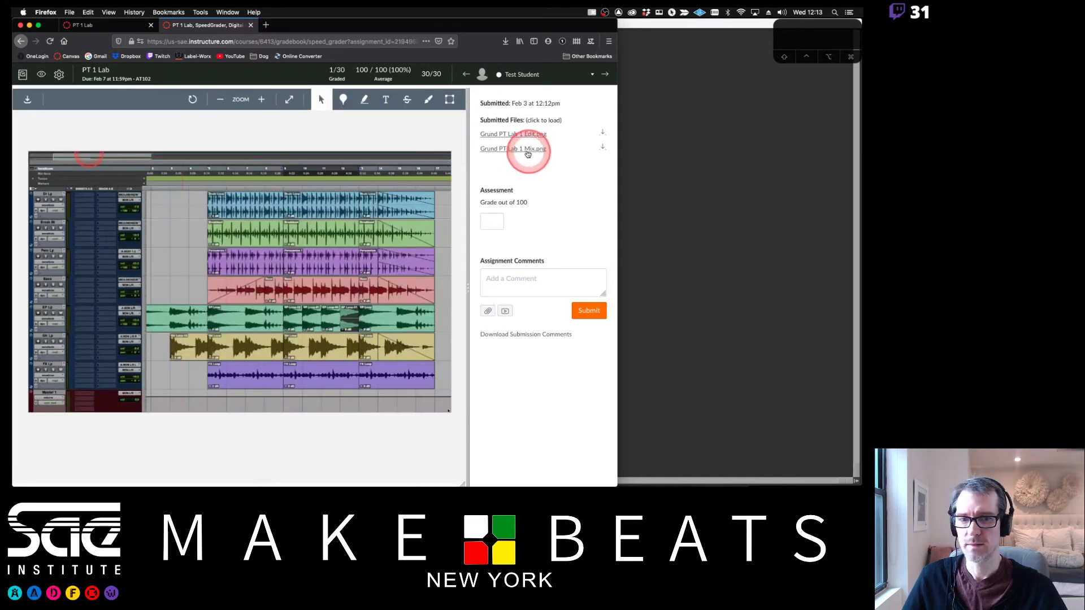
click(528, 149)
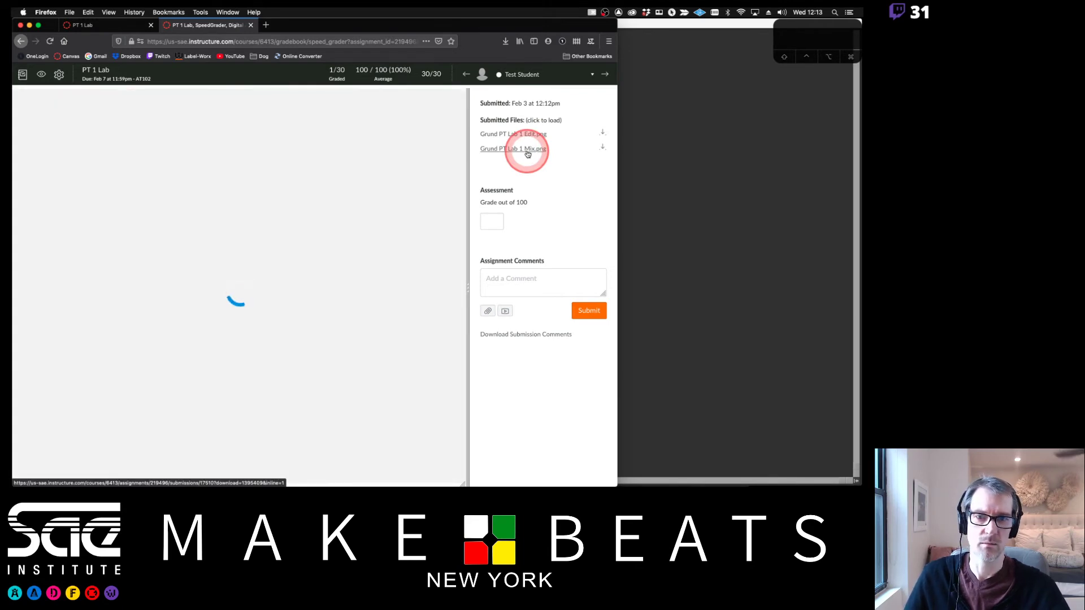
Reopen the submitted Edit screenshot and inspect its tracks enlarged, returning to the full image
click(526, 134)
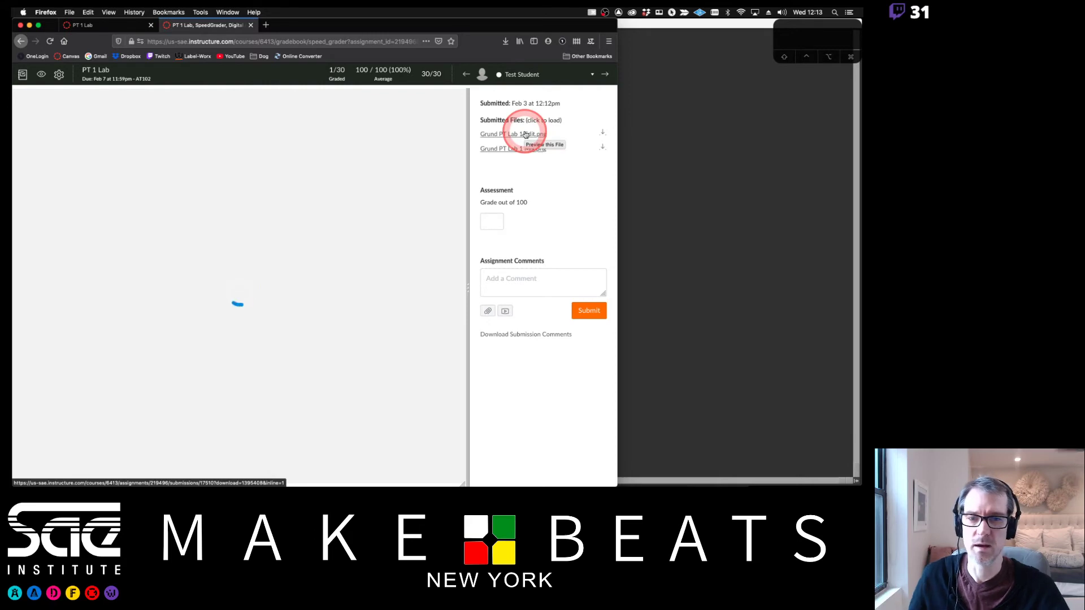
click(526, 136)
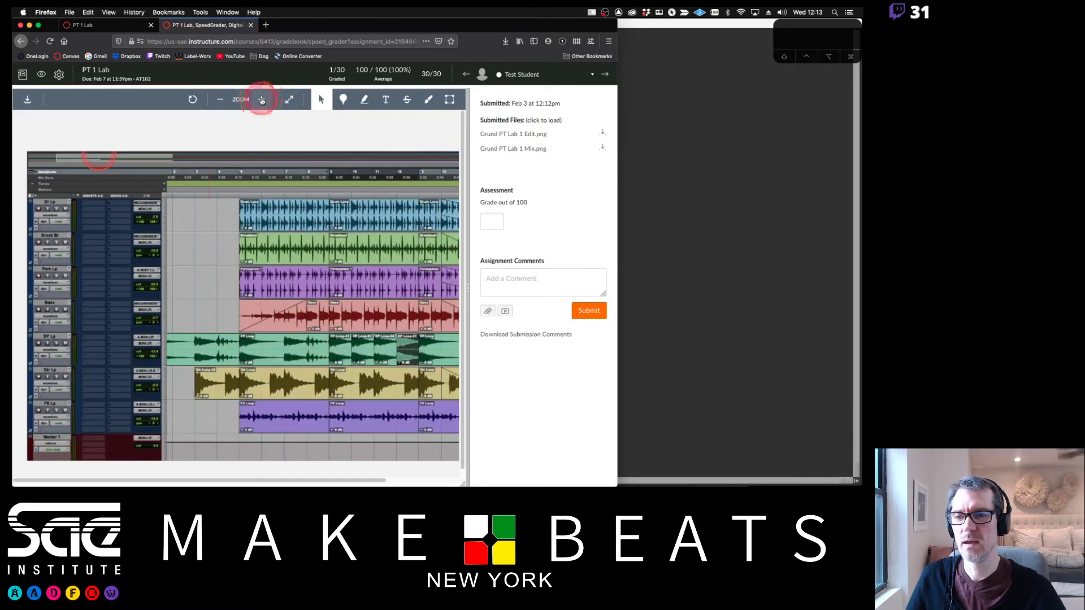
click(269, 103)
click(235, 213)
click(242, 266)
click(220, 99)
click(301, 141)
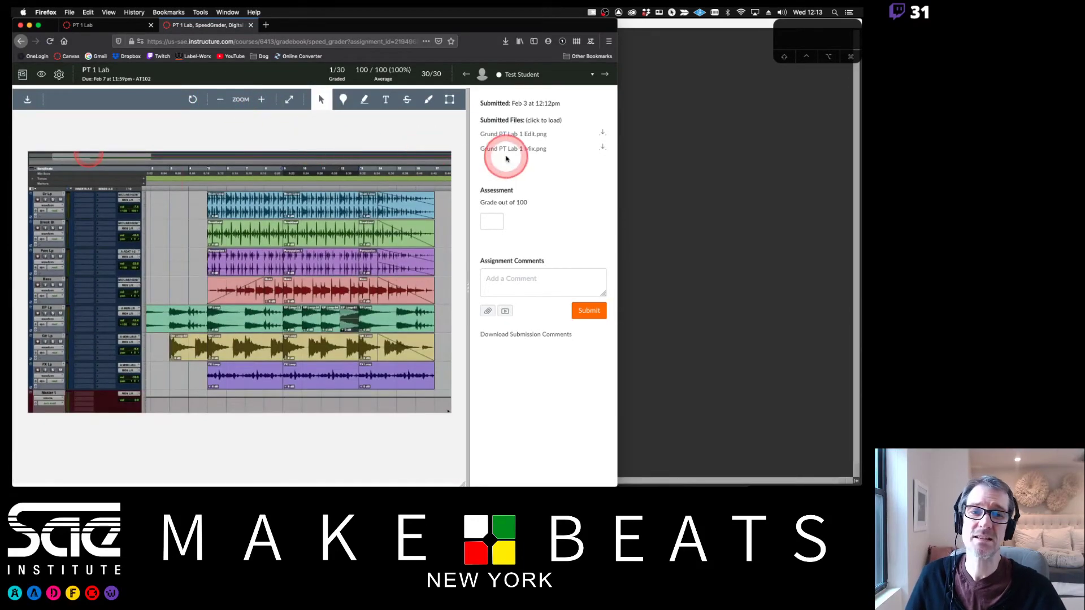
Download the submitted Mix screenshot and view it in Preview, closing both the image and the lab PDF
click(603, 149)
click(505, 41)
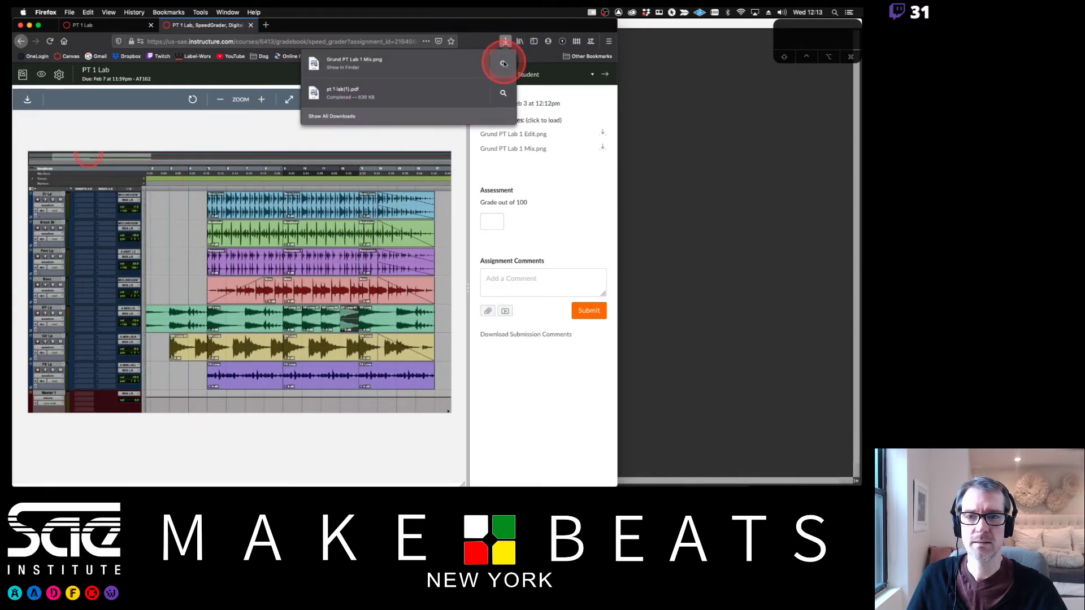
click(375, 59)
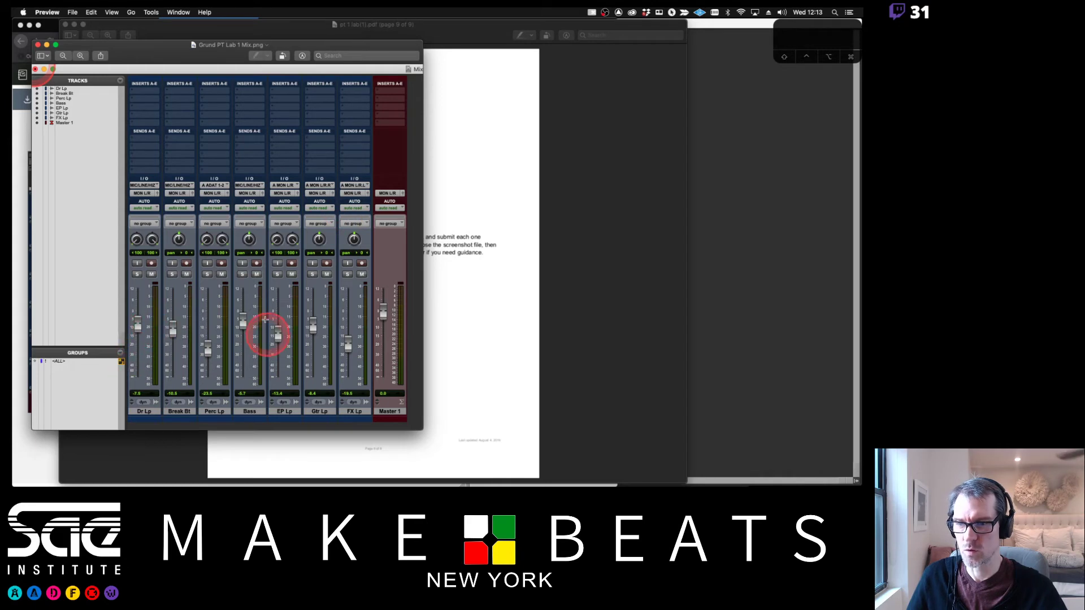
click(38, 45)
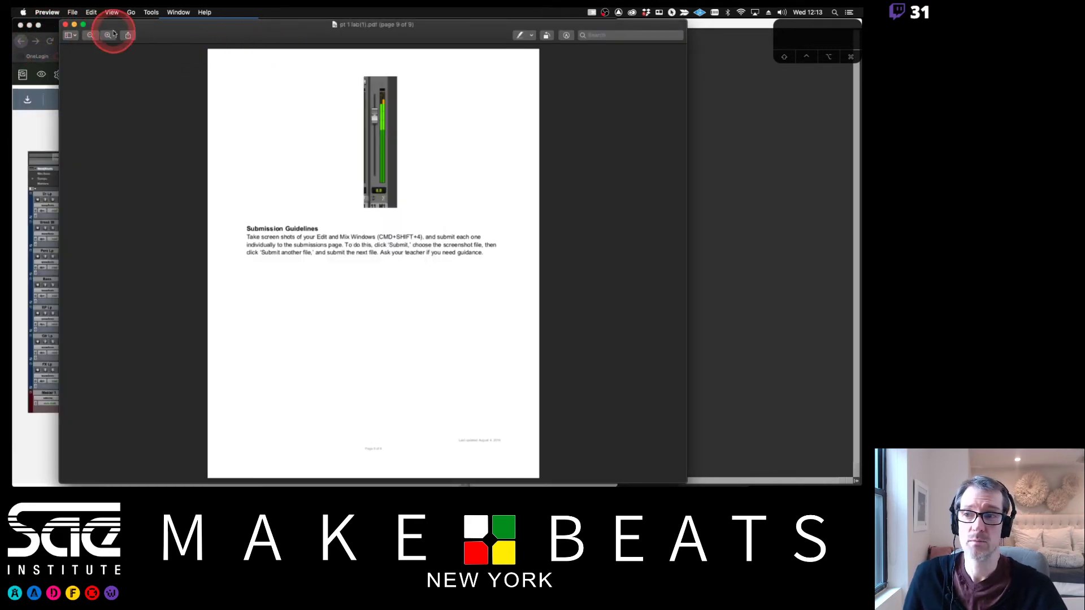
click(65, 25)
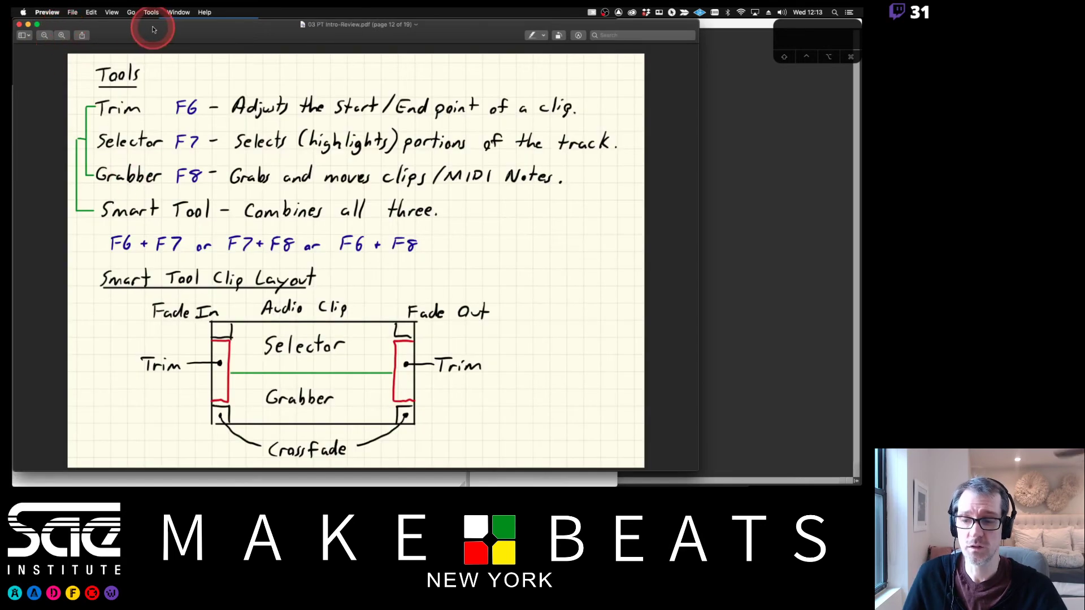
key(super+Tab)
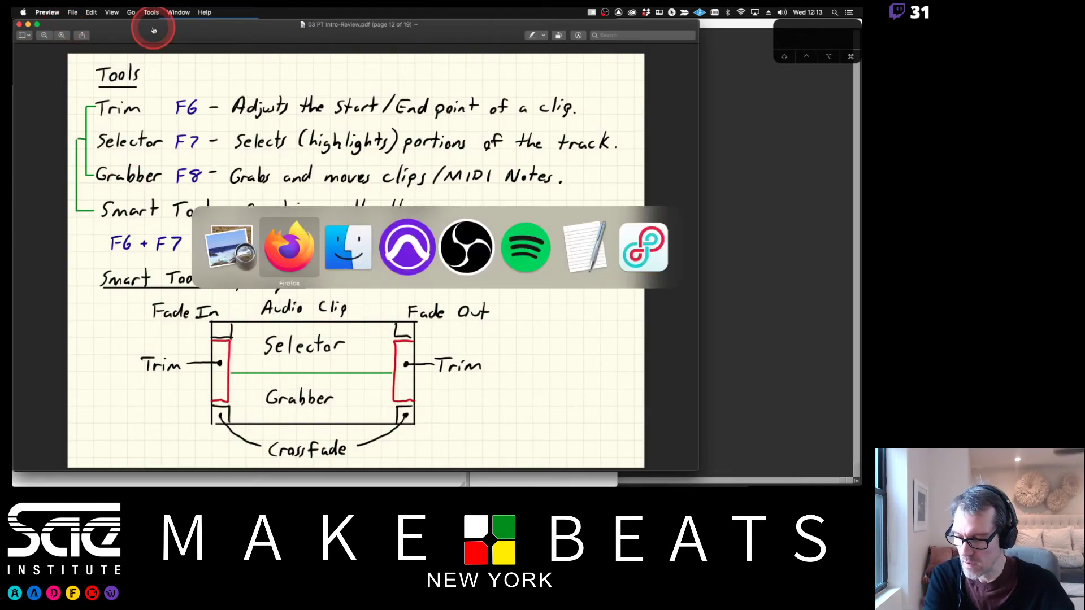
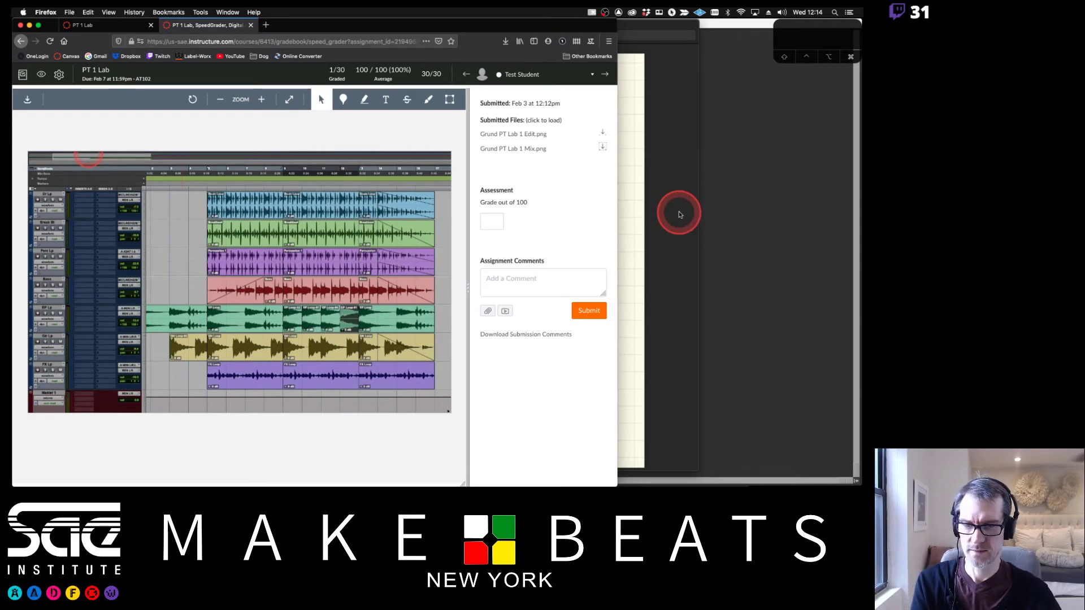
key(super+Tab)
key(ctrl+Up)
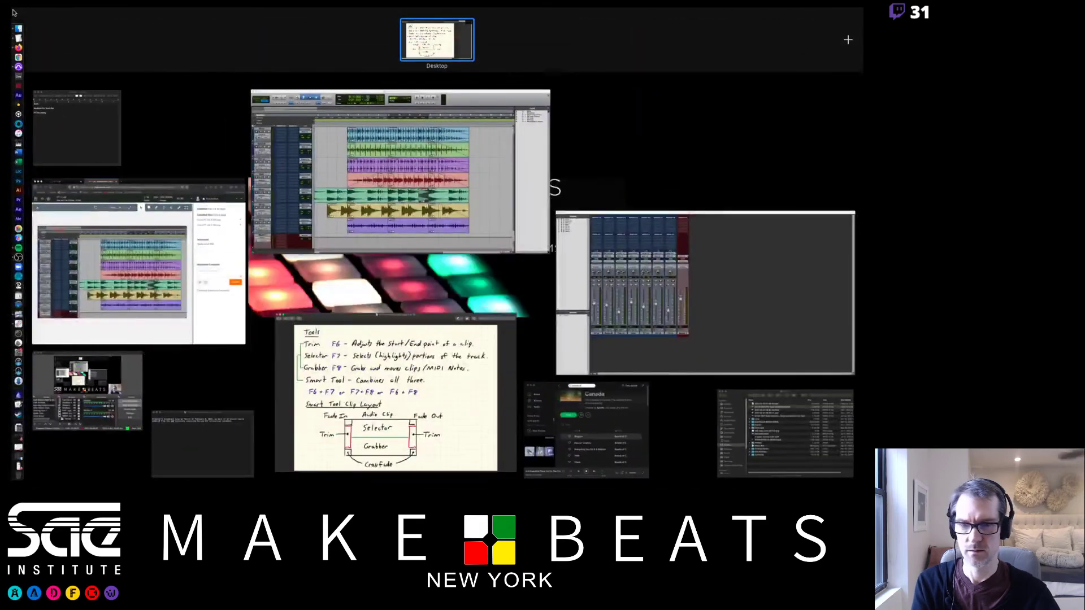
key(ctrl+Up)
Reopen the recently used pt 1 lab(1).pdf in Preview and enlarge its window
click(72, 12)
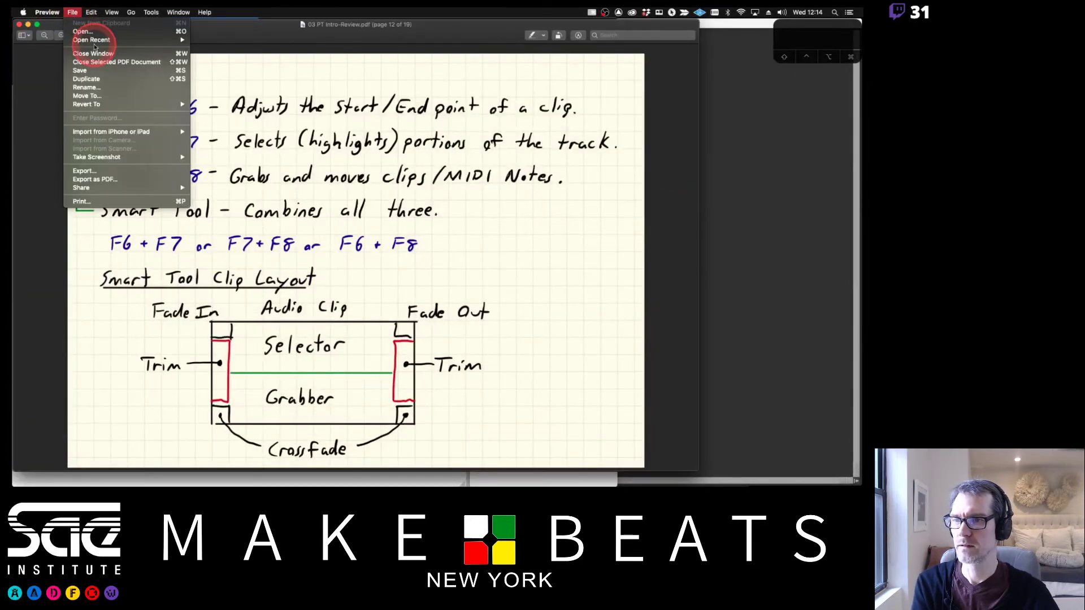
mouse_move(95, 43)
click(238, 39)
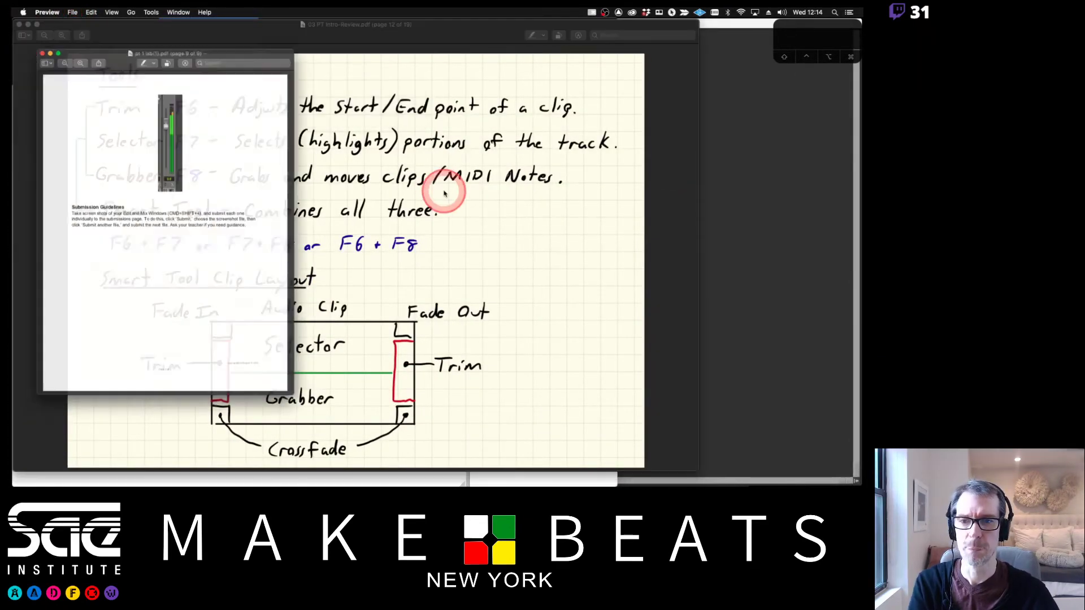
double_click(286, 33)
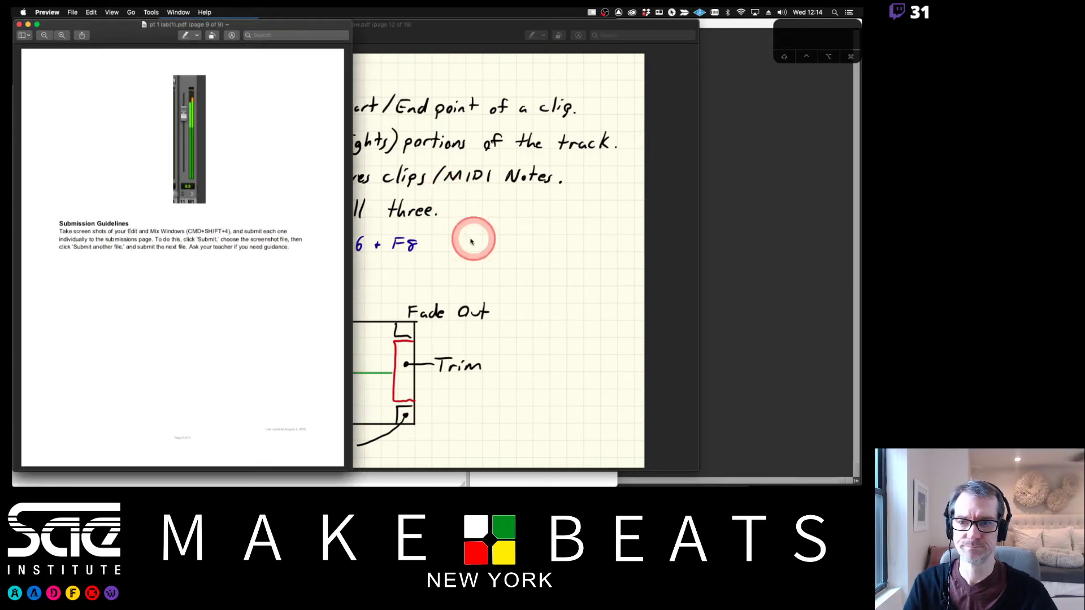
drag(351, 279, 726, 306)
Review the lab instructions on pages 2 and 3 for creating tracks and importing audio with the copy method
scroll(540, 235, up, 20)
scroll(540, 236, up, 3)
scroll(540, 235, down, 3)
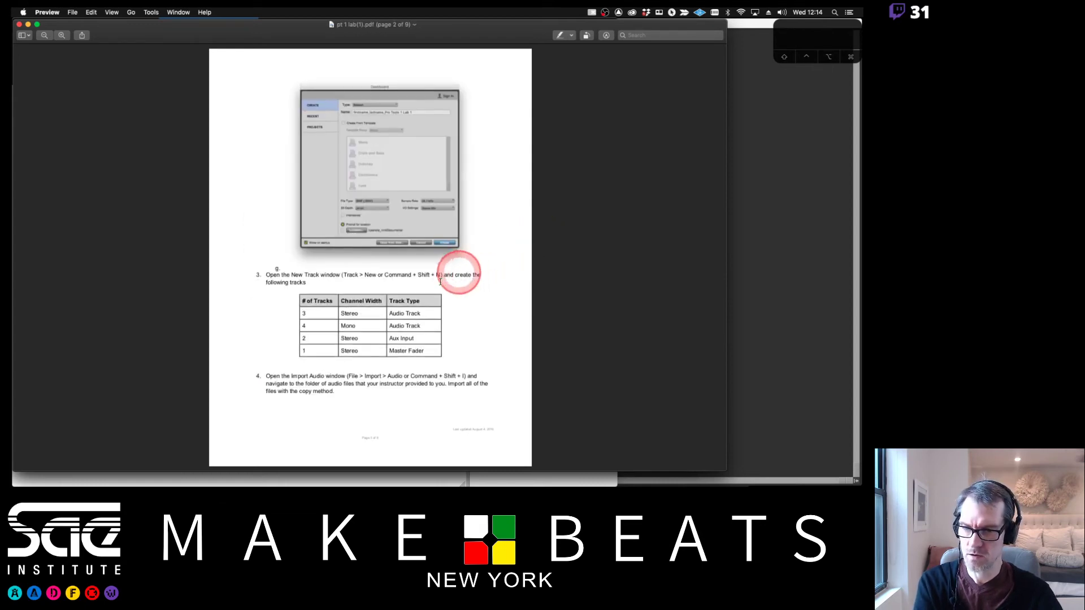
scroll(459, 273, down, 3)
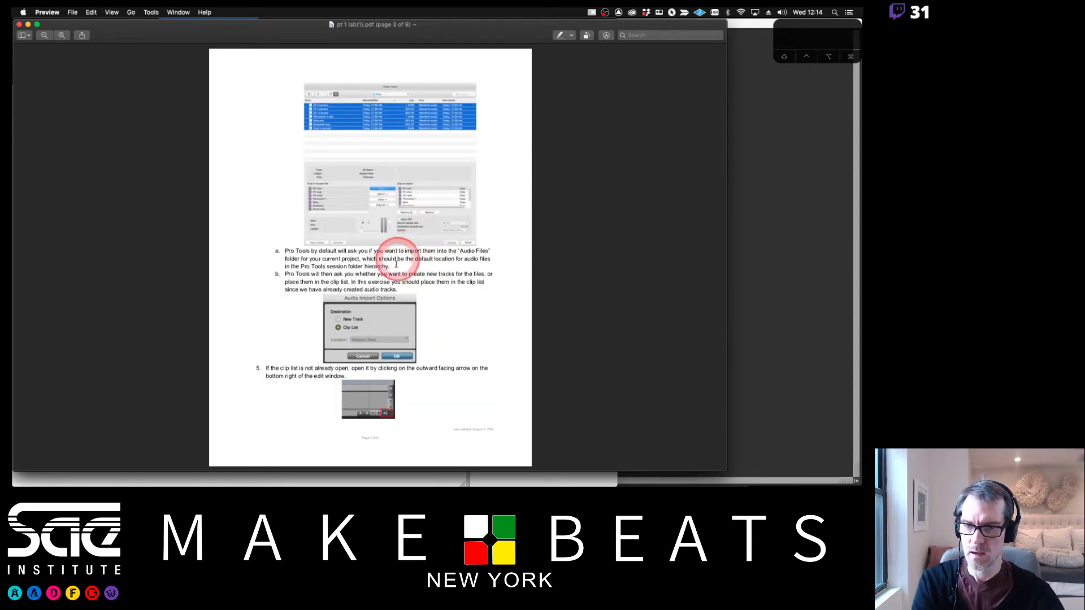
scroll(395, 263, up, 3)
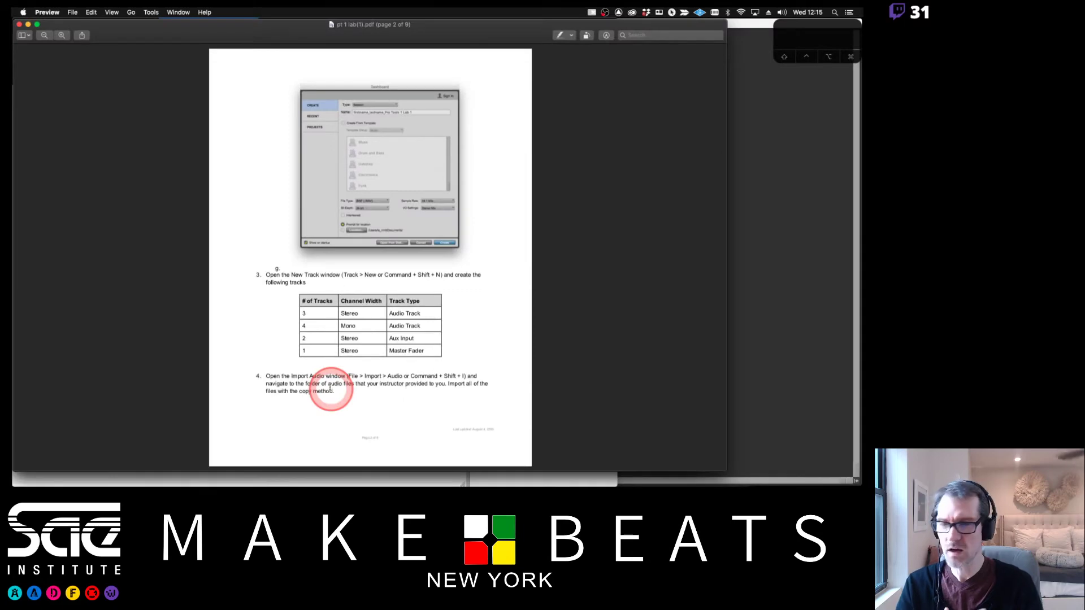
In the Pro Tools Edit window, try Import Audio with Bass.wav as Add and FX Loop.wav as Copy, and cancel the import
click(831, 375)
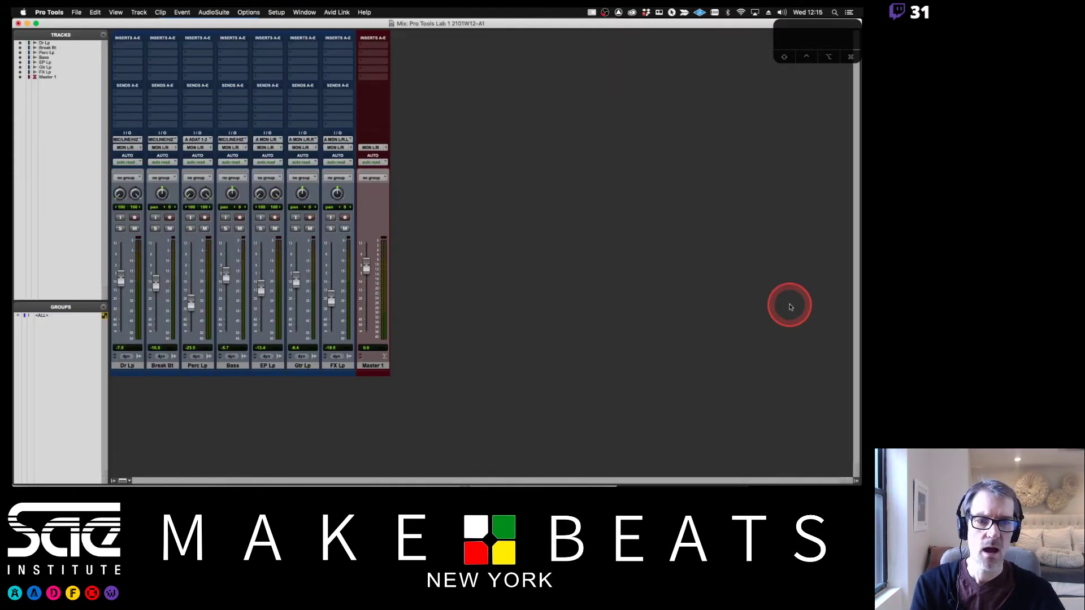
key(super+equal)
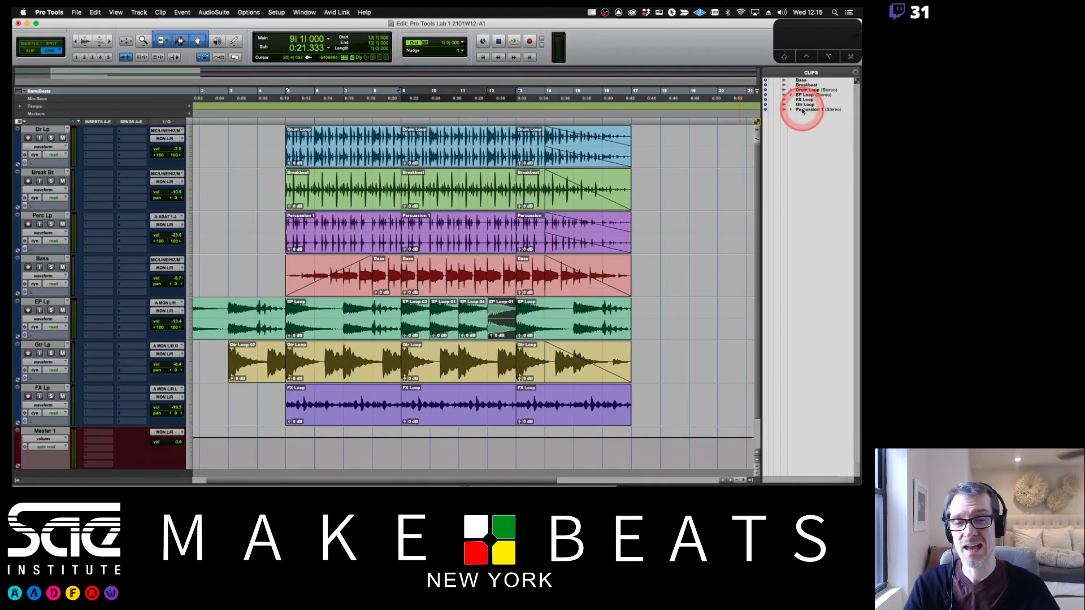
click(808, 80)
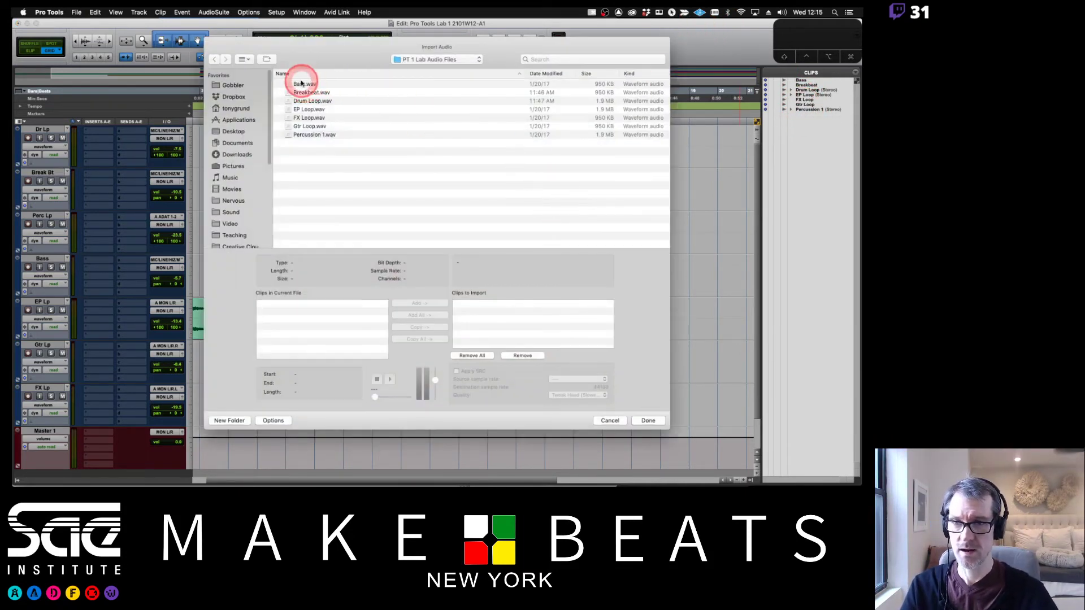
click(304, 84)
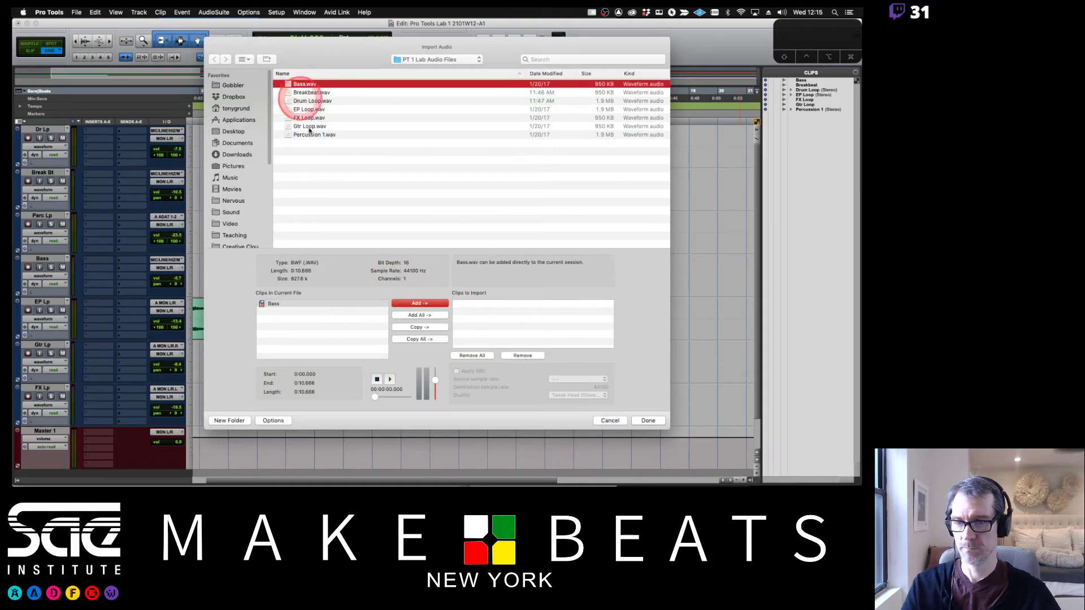
click(420, 305)
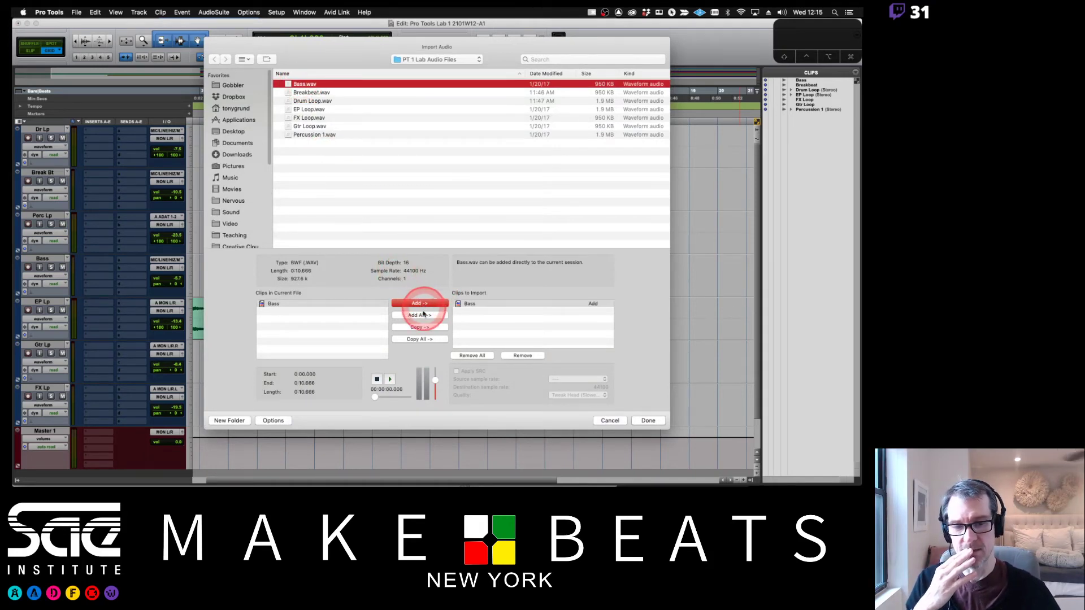
click(310, 117)
click(417, 327)
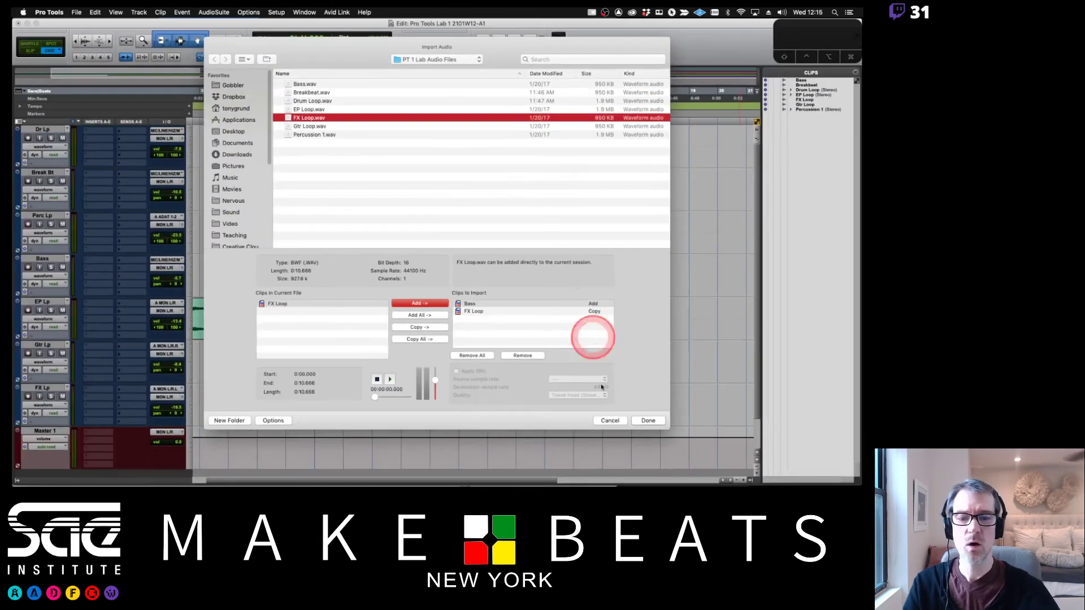
click(611, 421)
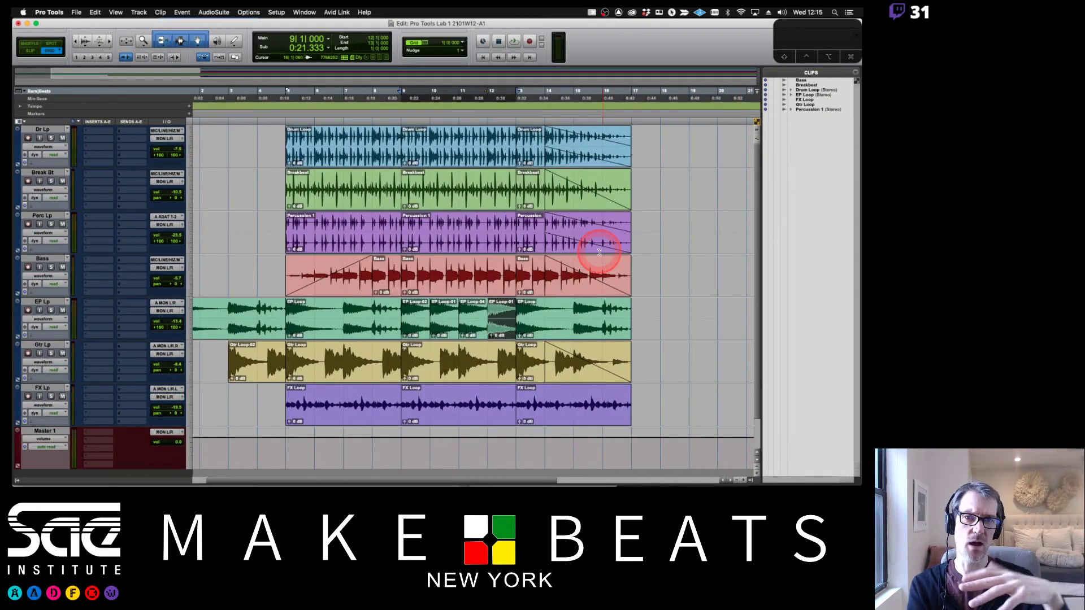
Switch to the 03 PT Intro-Review notes in Preview and show the PT Folder Structure page
key(super+Tab)
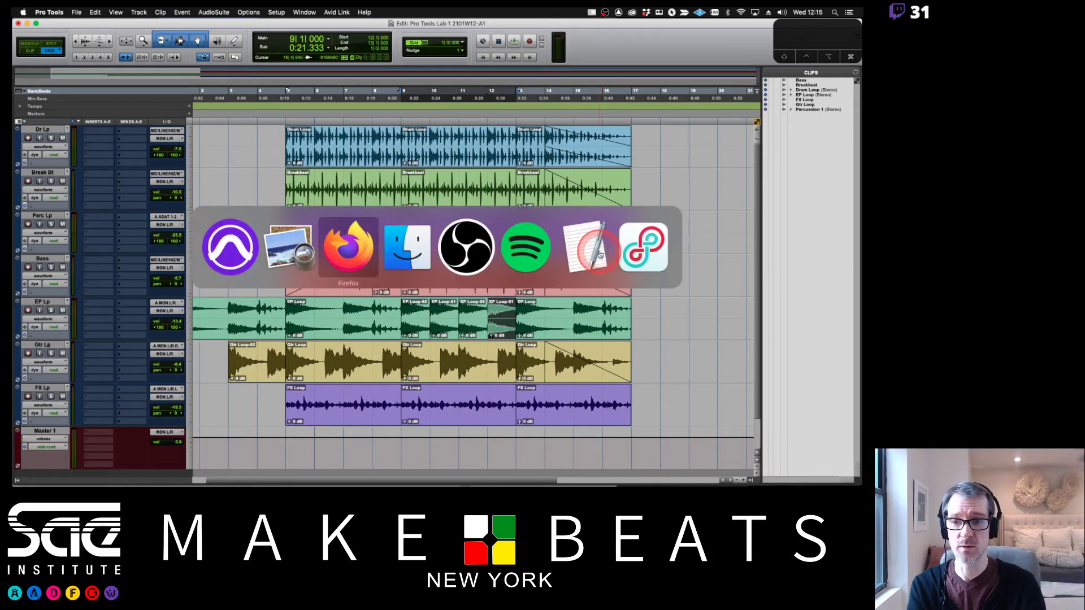
click(304, 250)
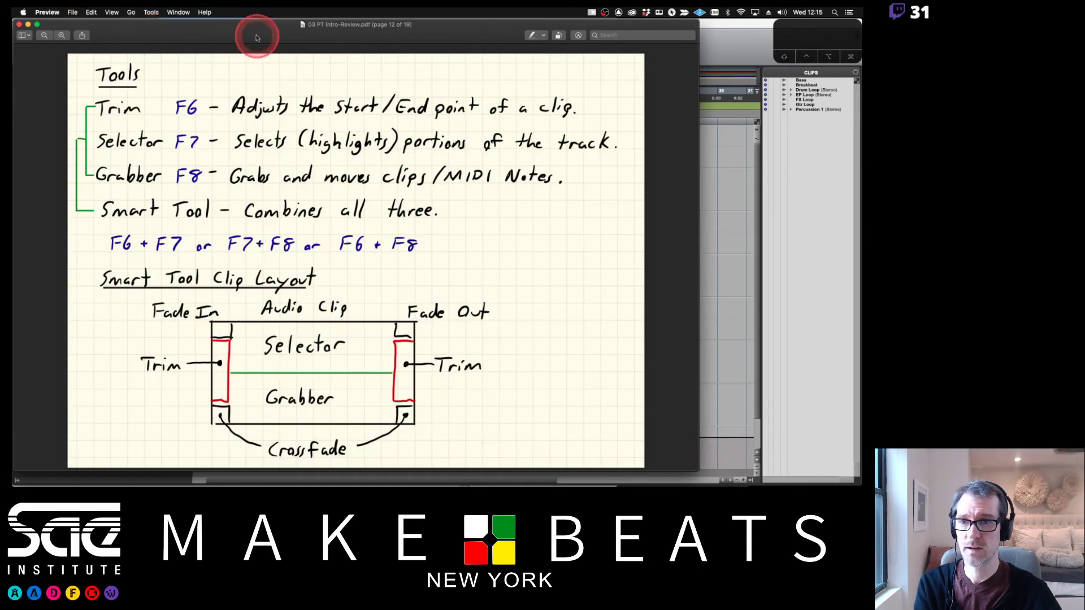
key(Down)
key(Down)
key(Up)
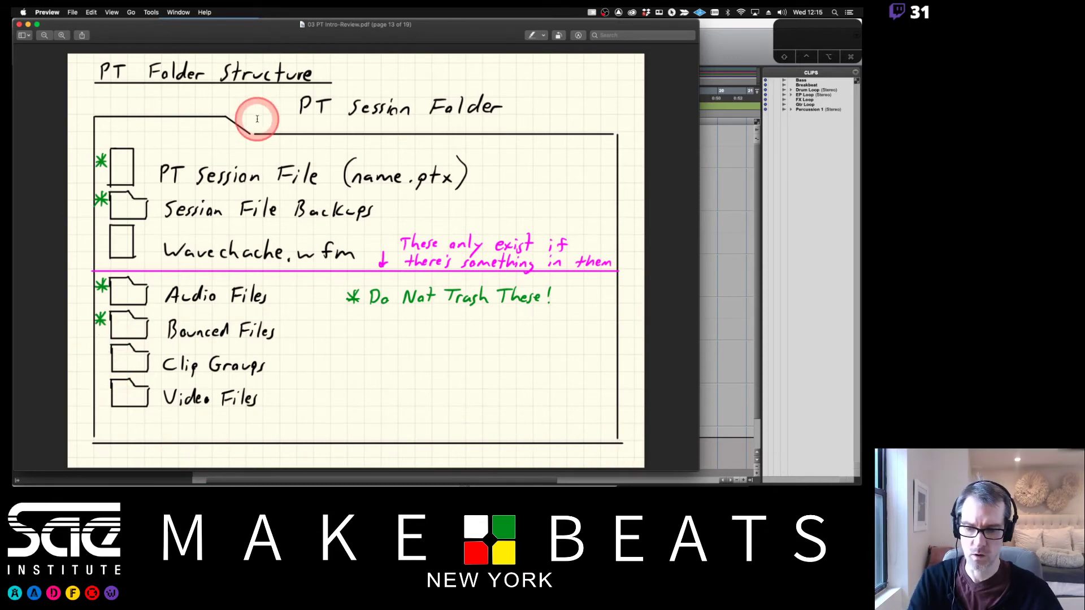
Switch to Finder and look through the Teaching folder for the Pro Tools lab session
key(super+Tab)
key(super+Tab)
key(super+Tab)
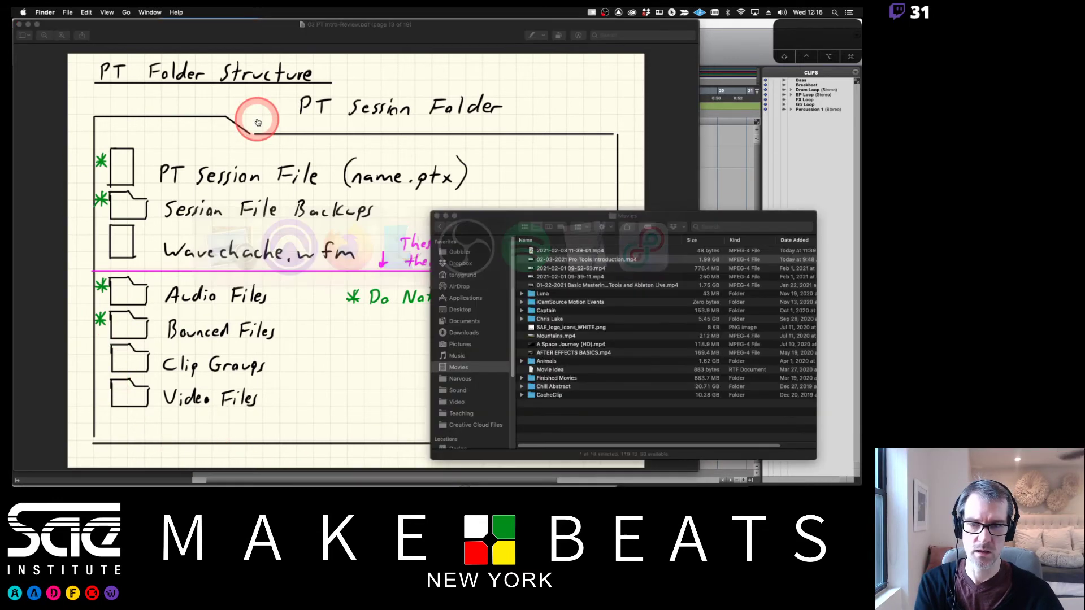
click(496, 230)
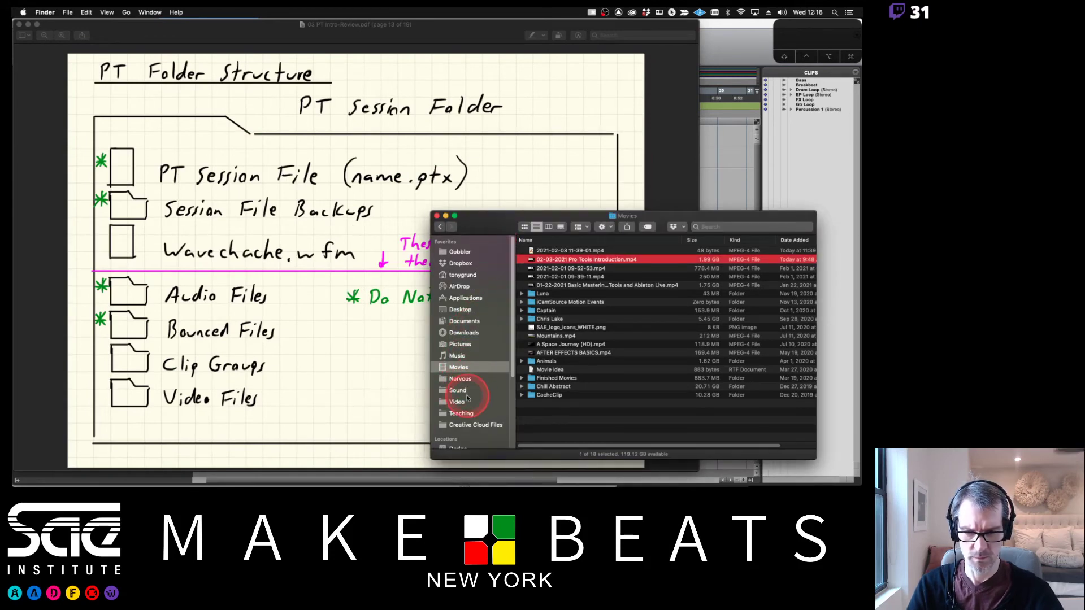
click(462, 414)
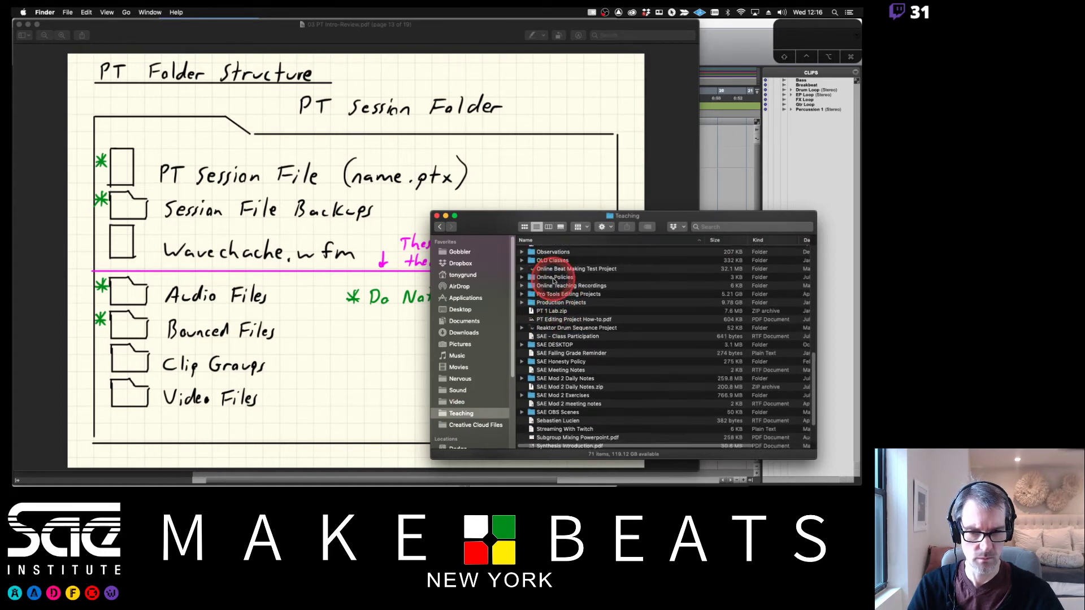
scroll(553, 288, down, 1)
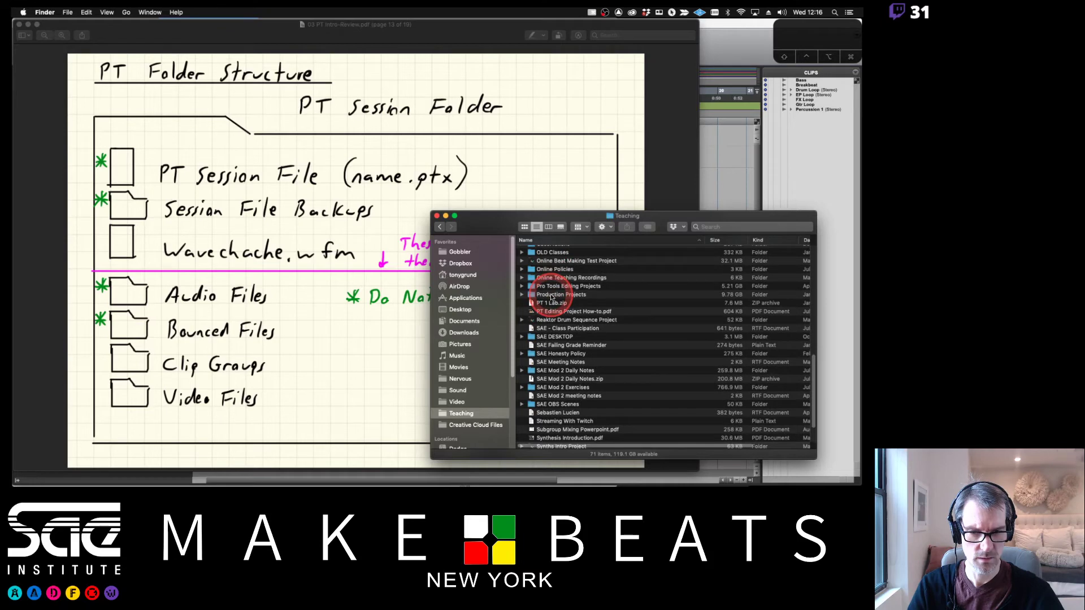
scroll(551, 297, down, 3)
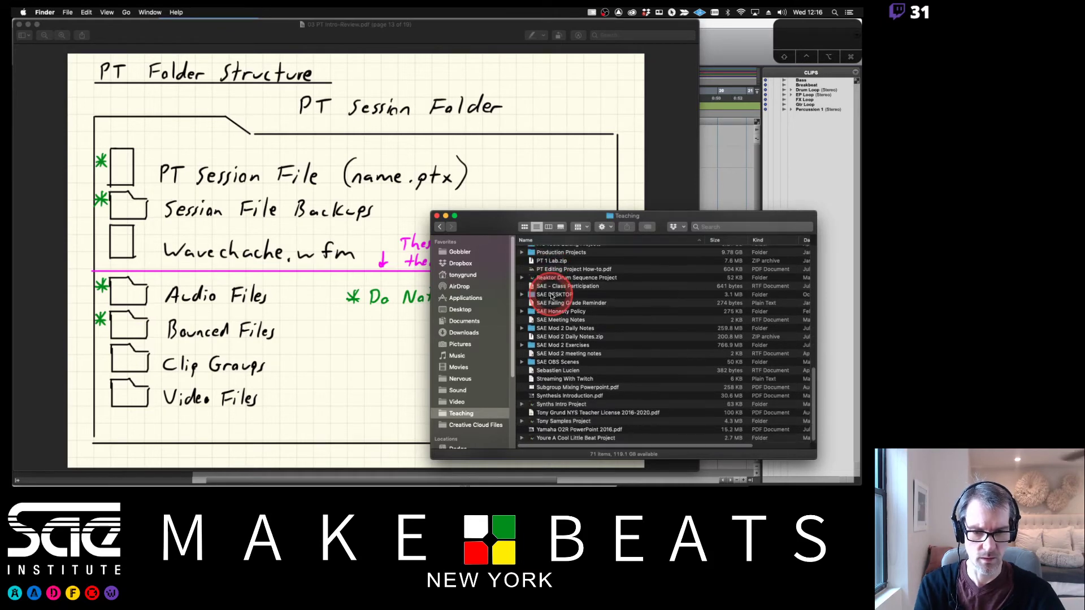
scroll(552, 296, up, 10)
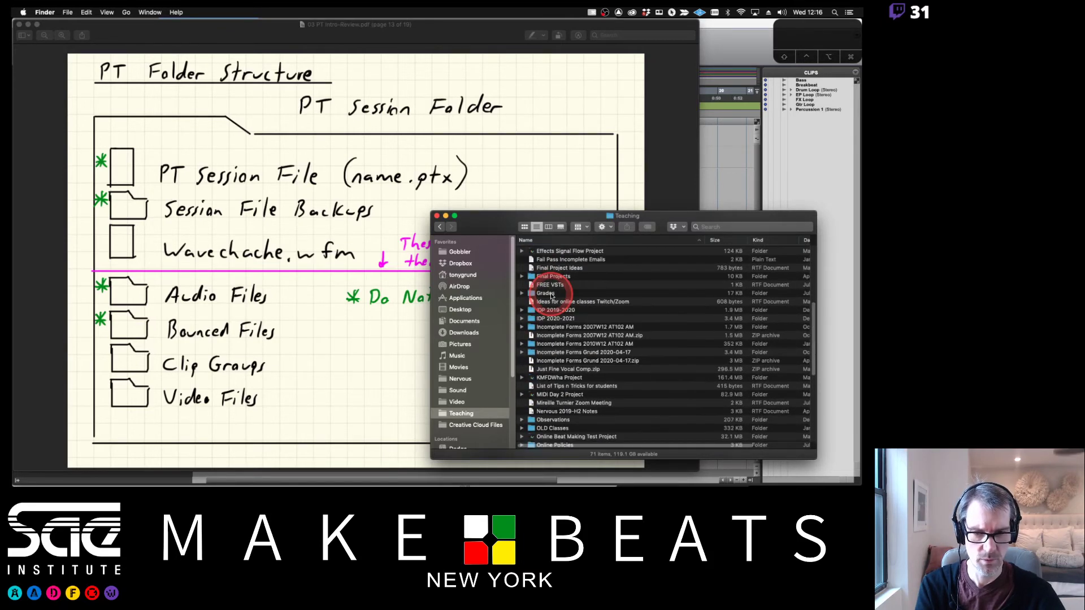
scroll(552, 296, up, 5)
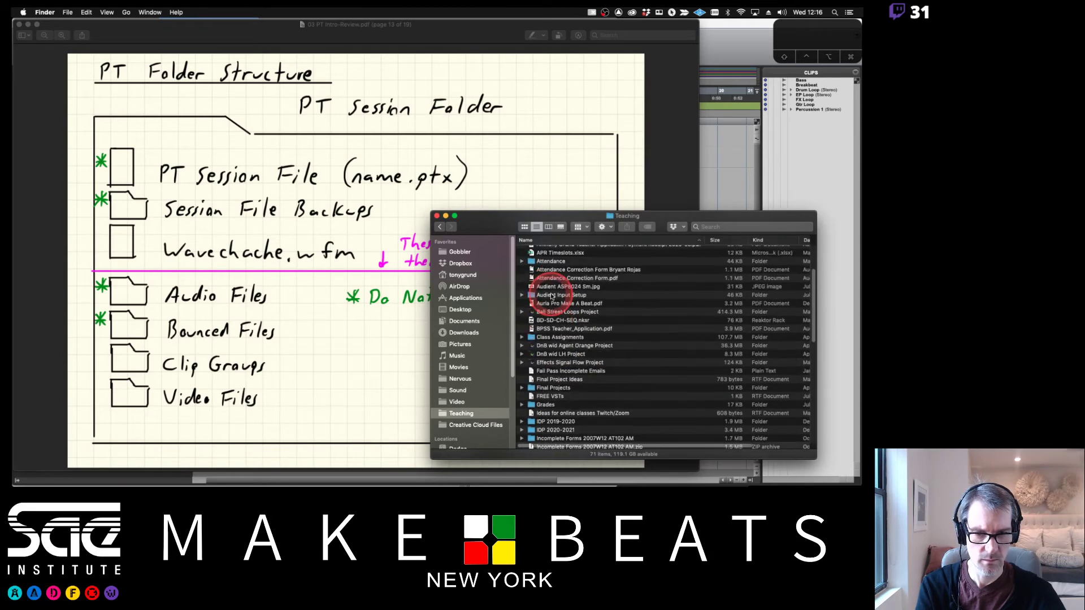
scroll(552, 296, up, 3)
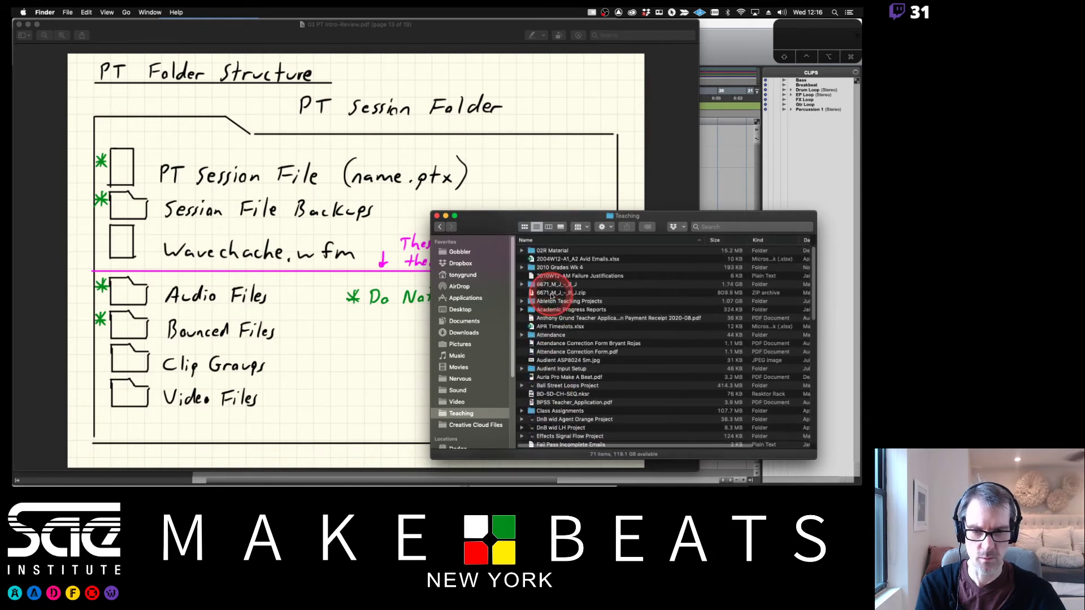
scroll(566, 293, down, 3)
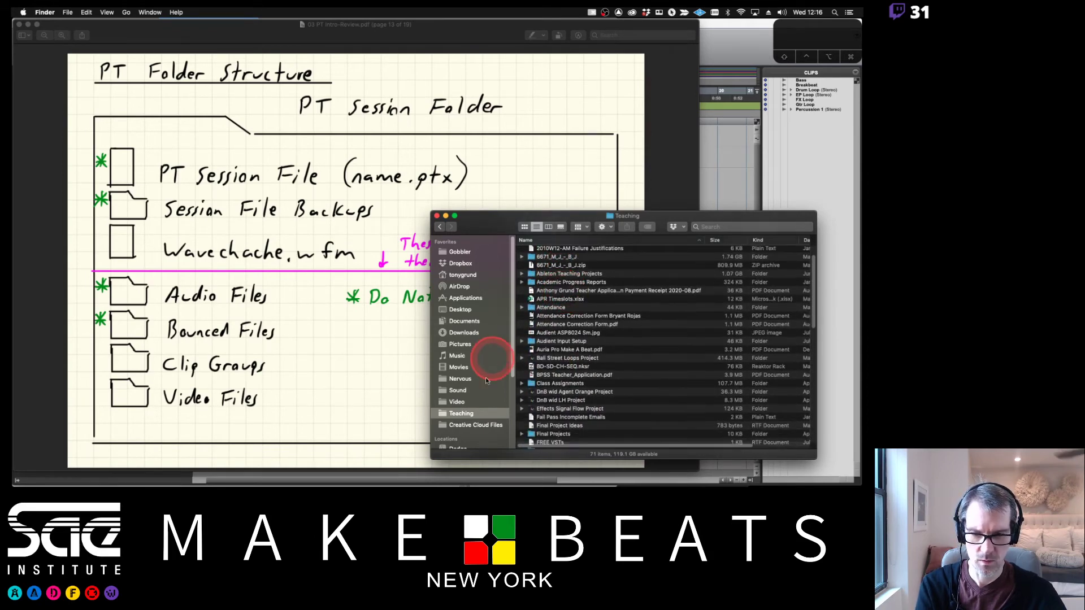
Open the Pro Tools Lab 1 2101W12-A1 session folder inside Sound > Pro Tools Projects
click(464, 389)
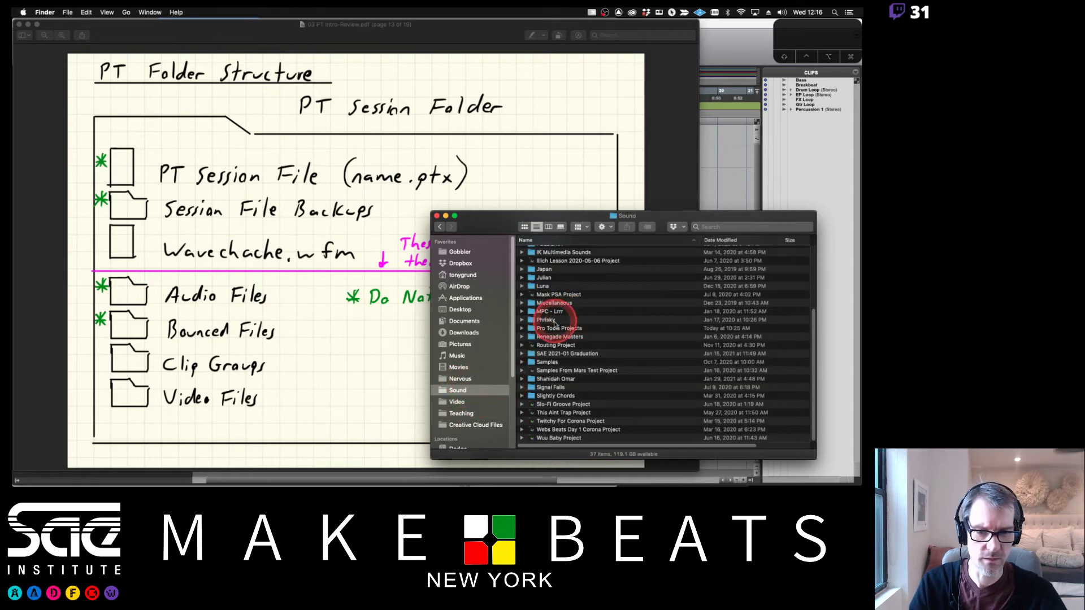
click(554, 330)
double_click(553, 330)
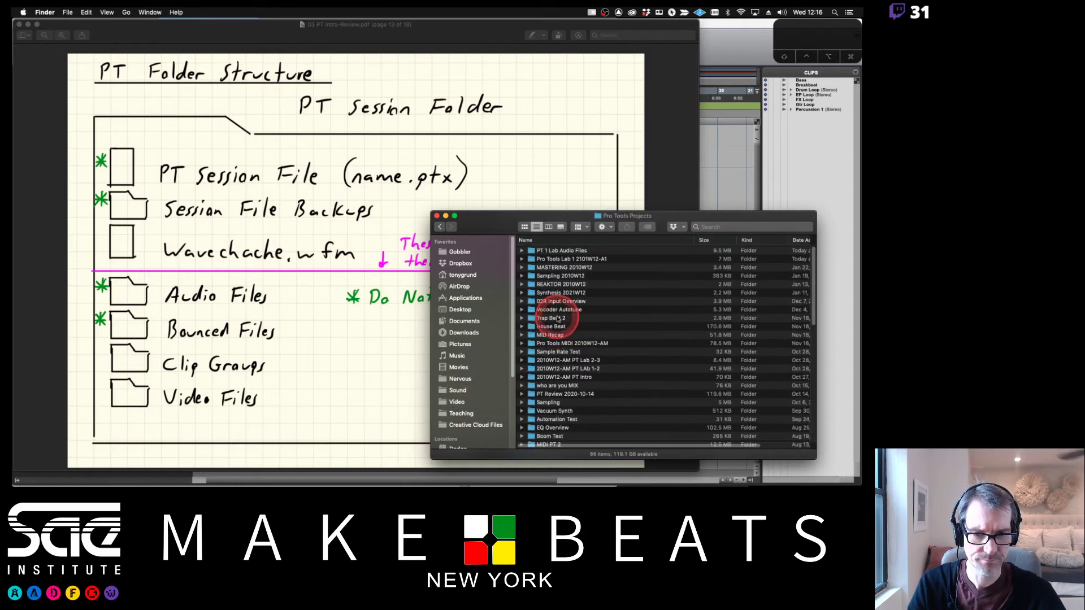
double_click(550, 259)
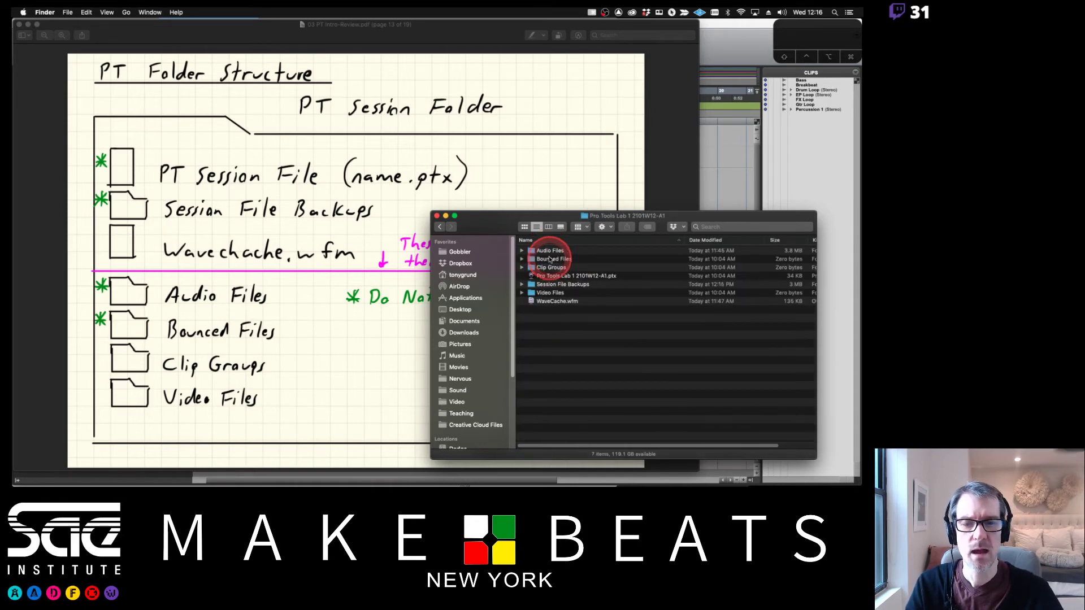
Place the Finder window beside the folder structure notes, reopen the Pro Tools Lab 1 2101W12-A1 folder and select its .ptx session file
click(440, 227)
drag(458, 227, 524, 65)
click(591, 102)
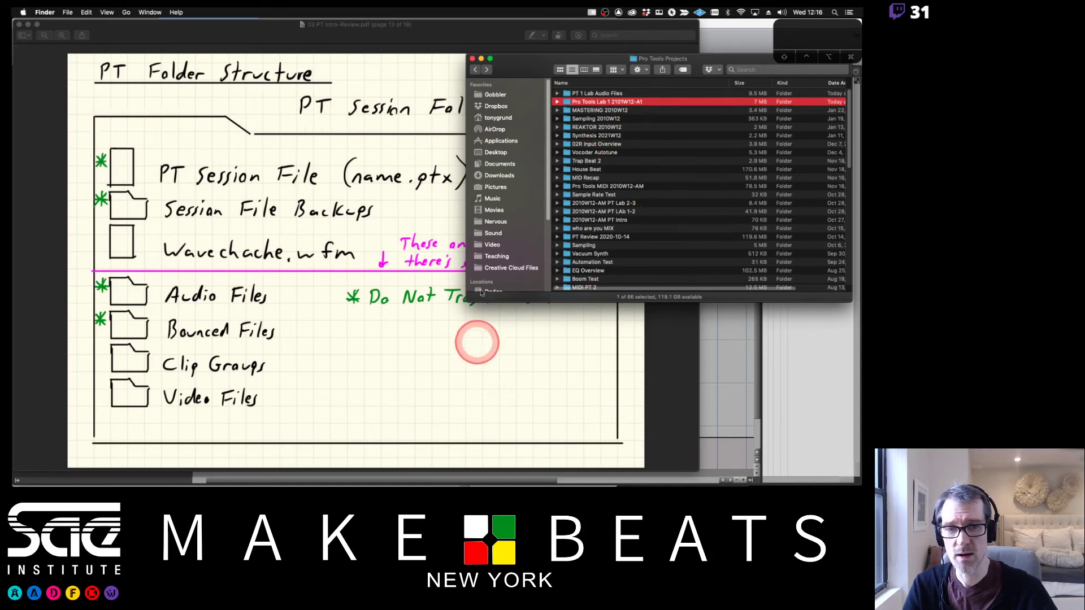
double_click(582, 102)
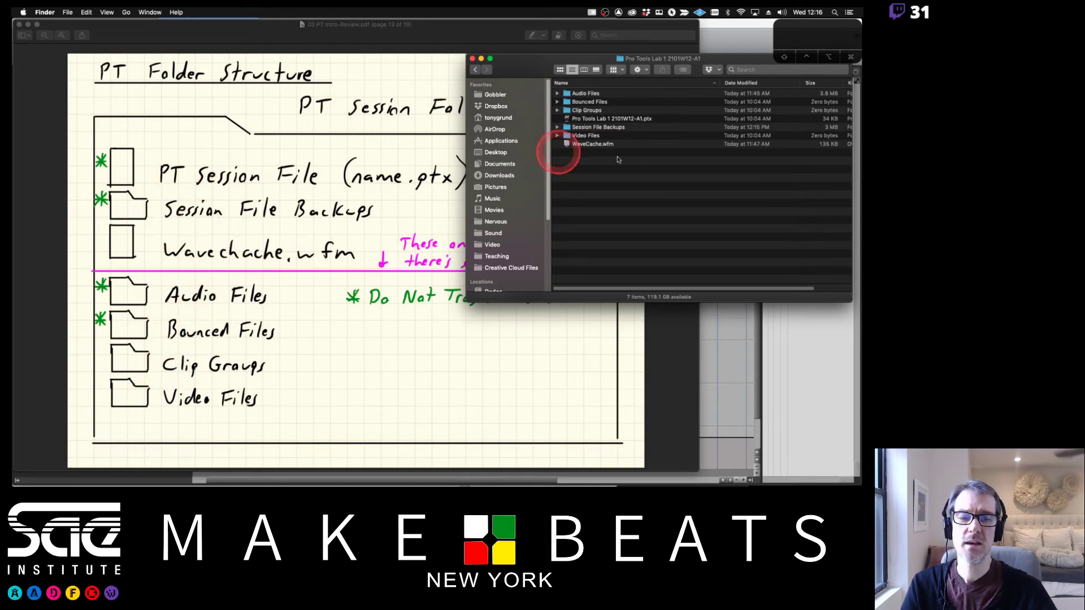
drag(517, 71, 539, 103)
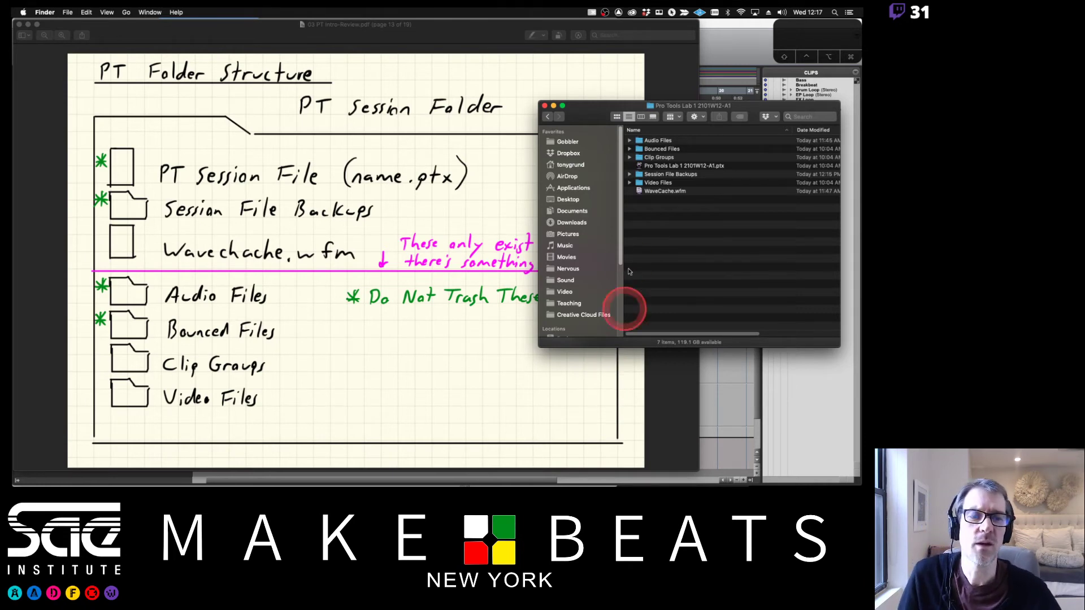
click(656, 167)
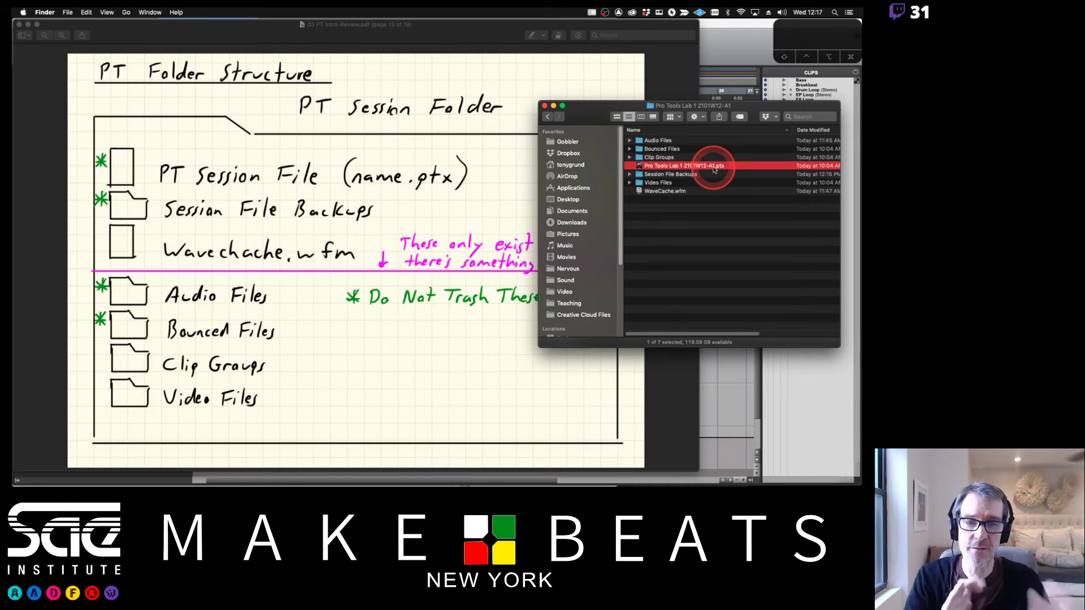
Reopen the Pro Tools Lab 1 2101W12-A1 folder from Pro Tools Projects, then move and shorten its window to uncover the notes
click(545, 118)
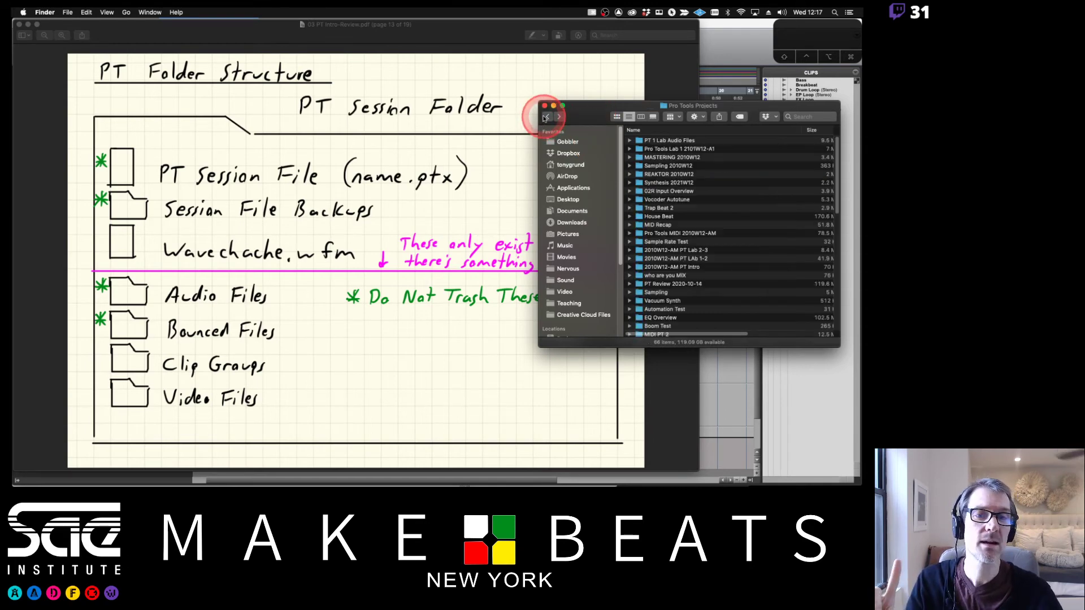
click(650, 150)
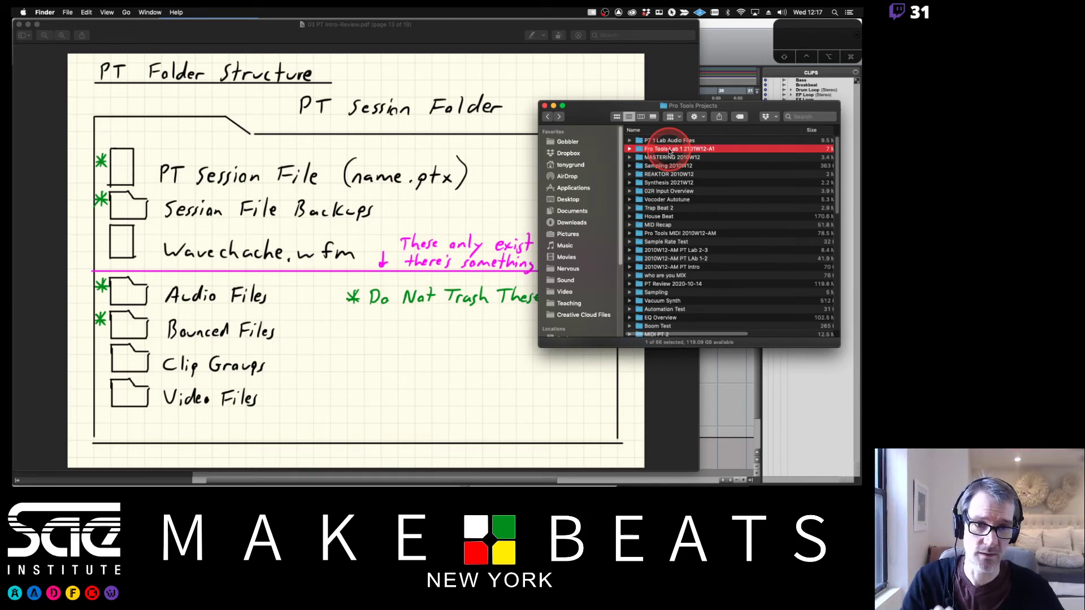
double_click(670, 149)
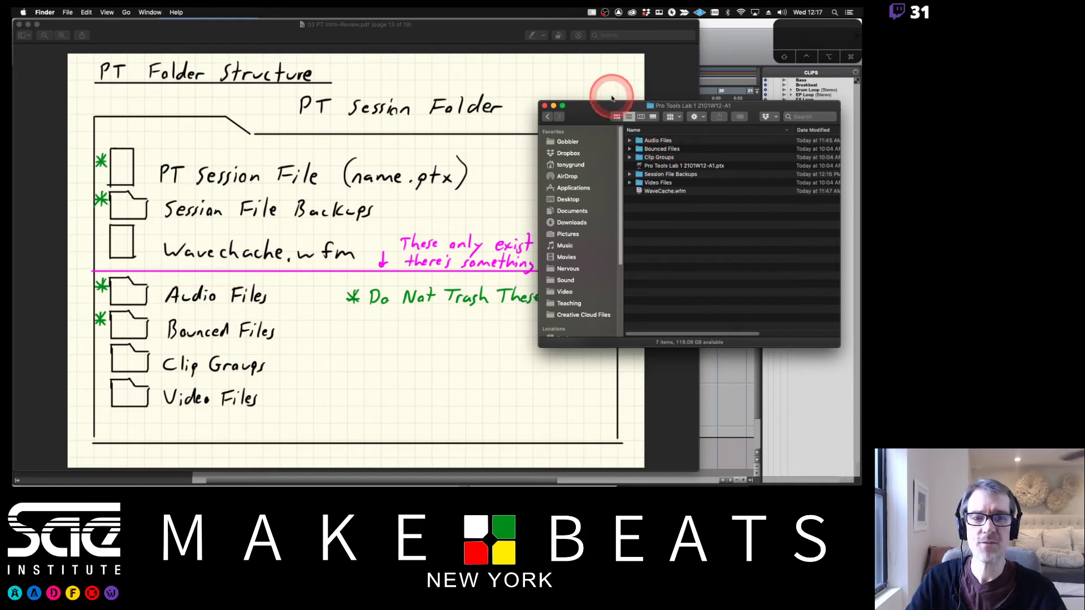
drag(615, 105, 587, 24)
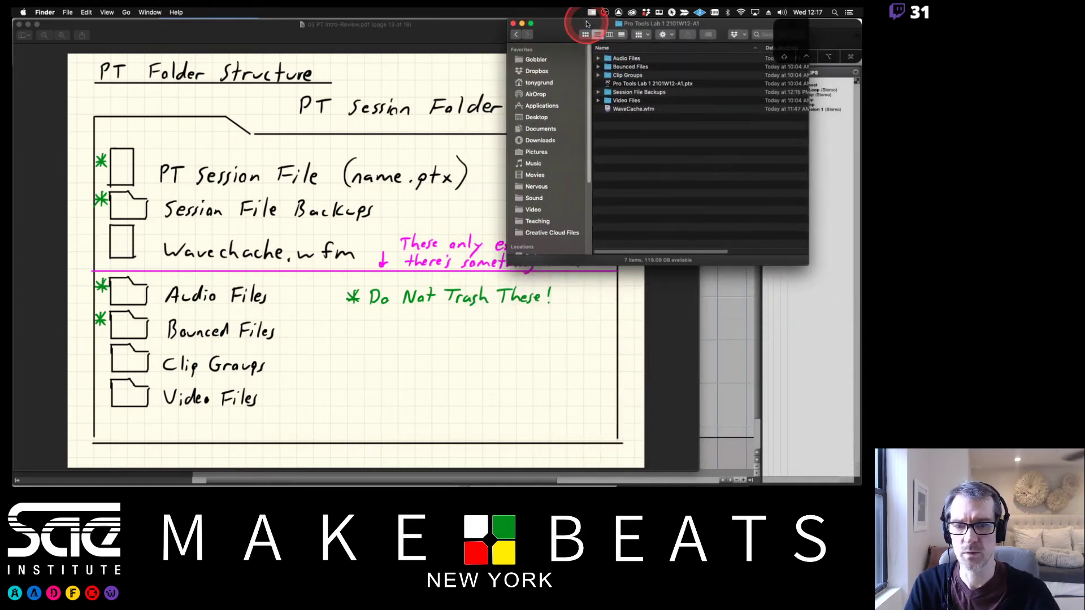
drag(584, 266, 582, 191)
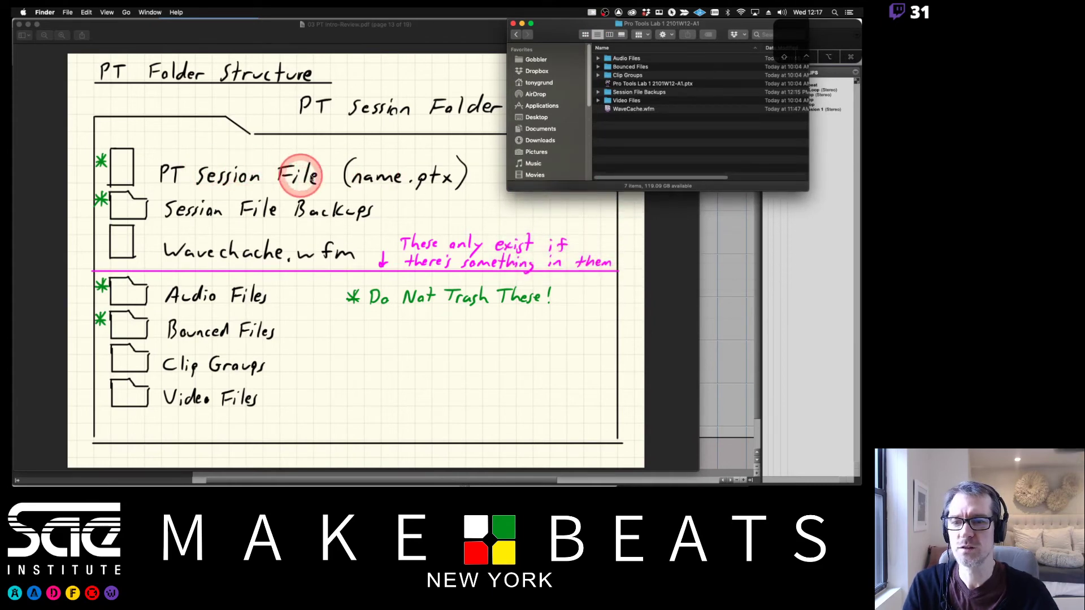
Point out the .ptx session file, look inside the Session File Backups folder, and select WaveCache.wfm in the session folder
click(627, 83)
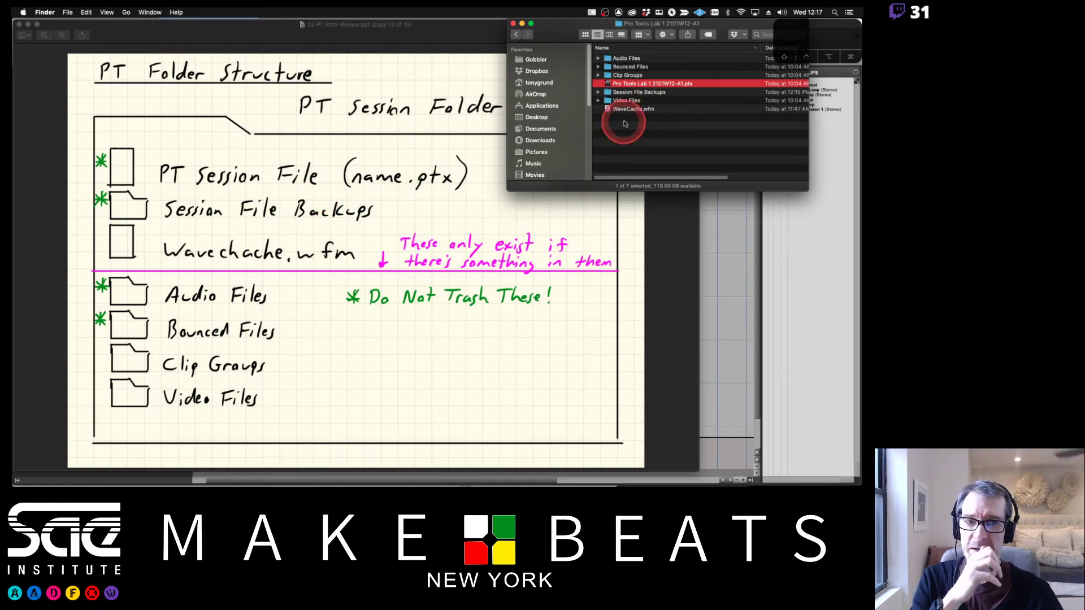
double_click(625, 92)
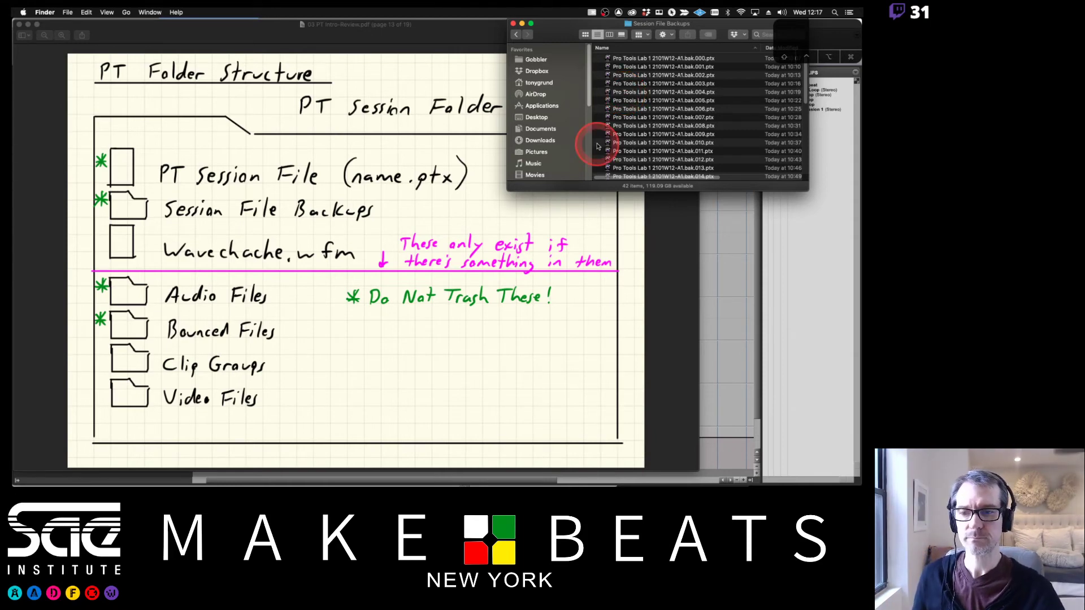
click(520, 34)
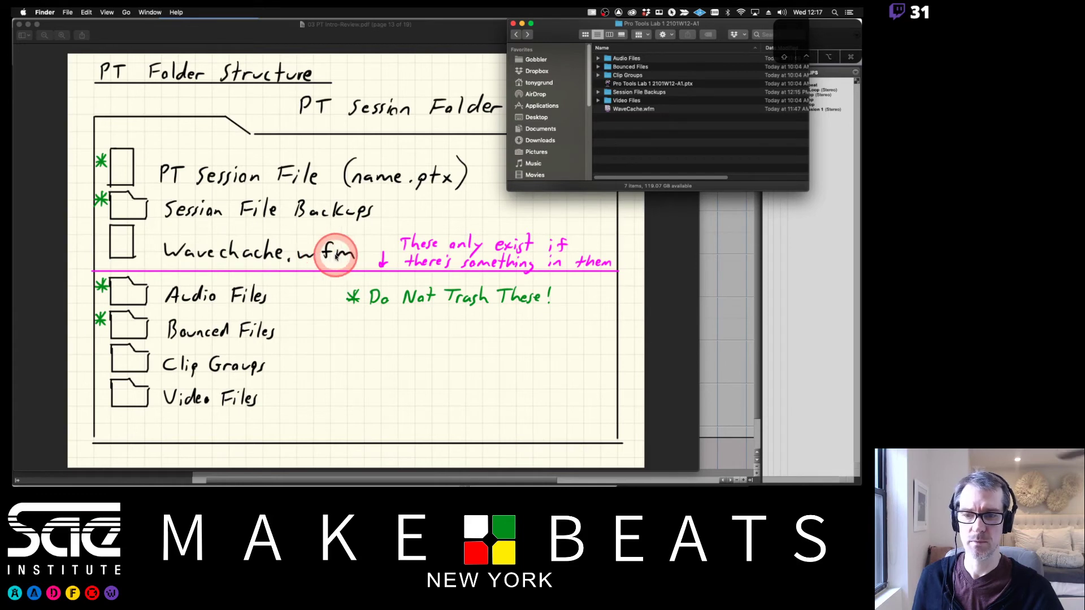
click(632, 109)
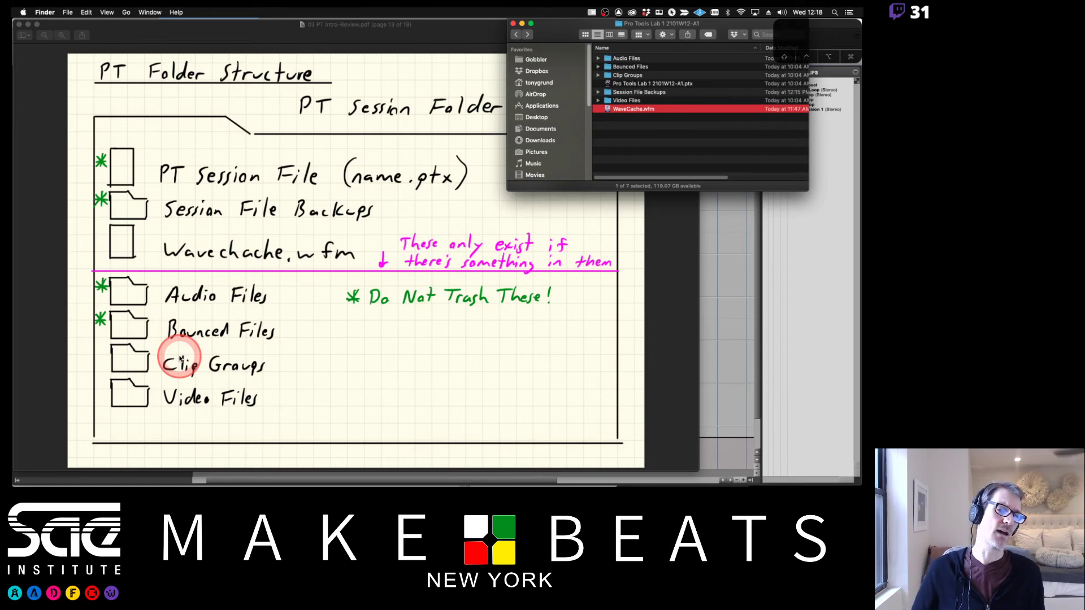
View the Vocoder Autotune session folder for comparison, then return to the Pro Tools Lab 1 2101W12-A1 folder and select Video Files
click(516, 35)
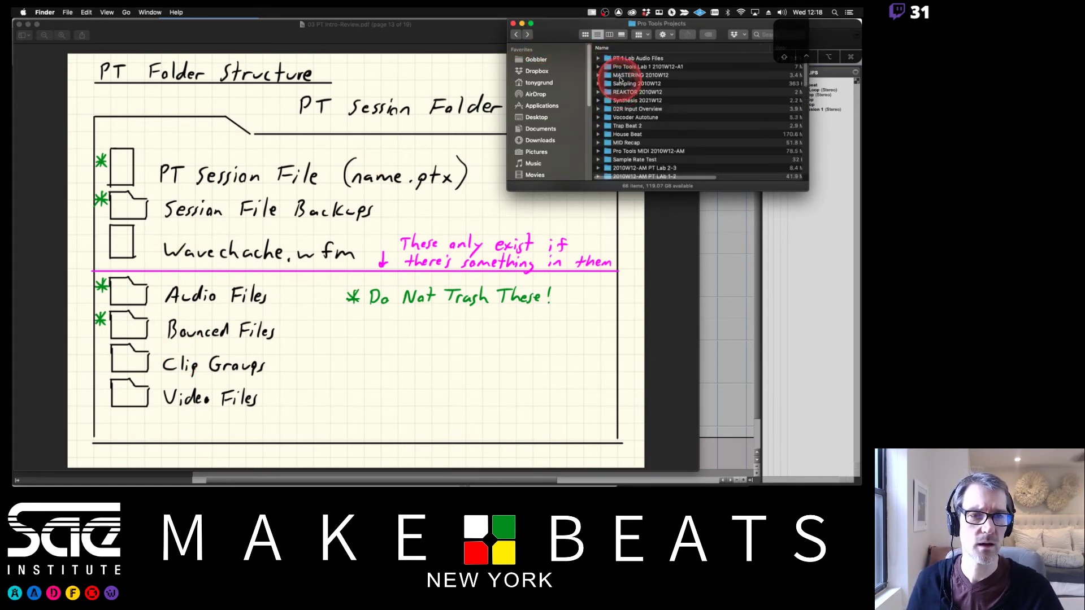
double_click(625, 117)
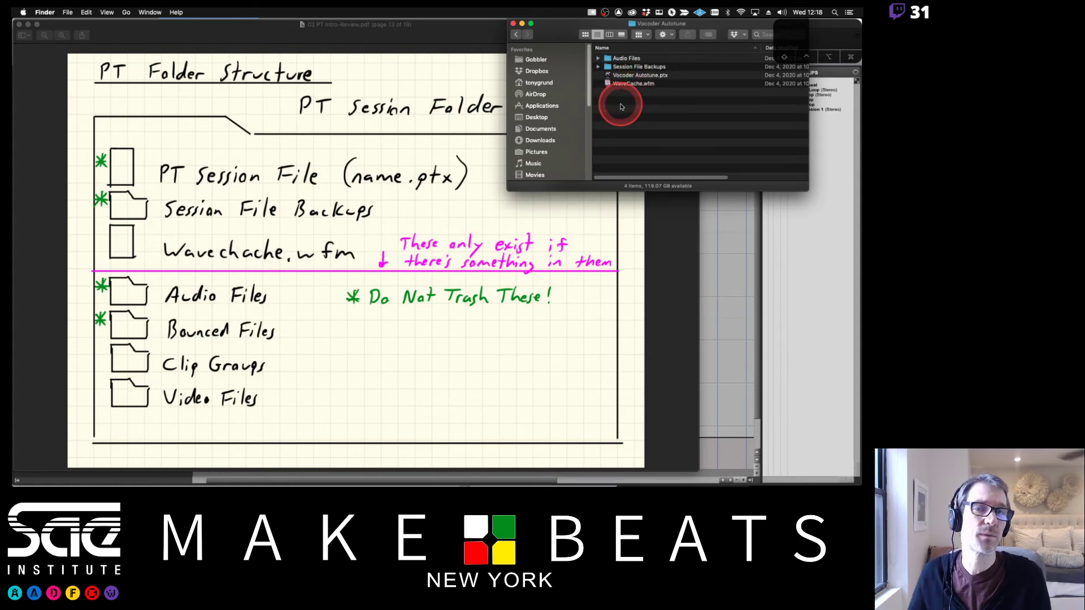
click(517, 35)
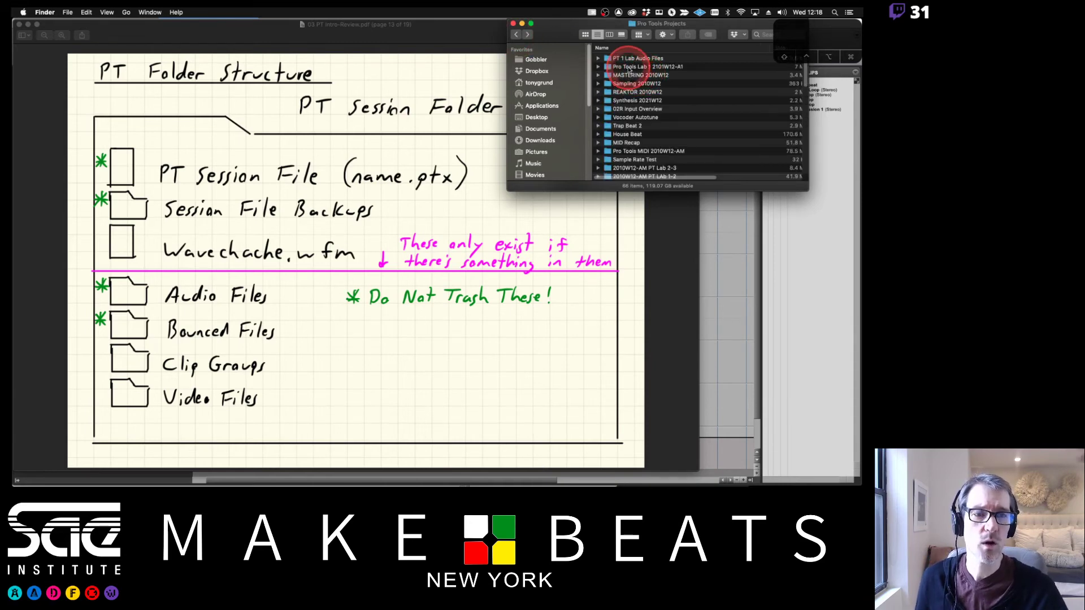
double_click(629, 67)
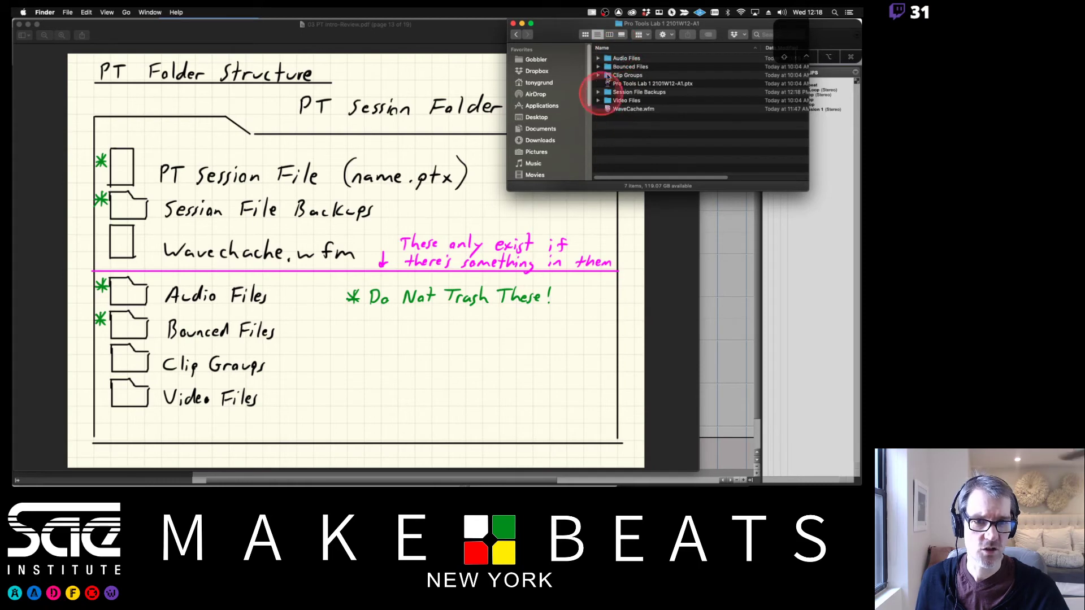
click(621, 101)
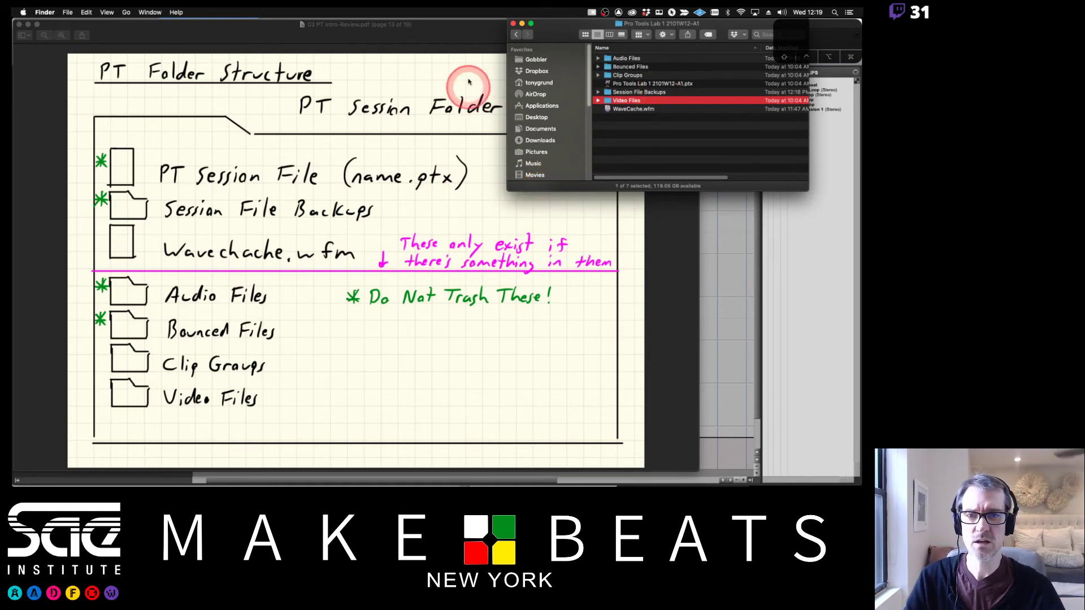
Go over the .ptx session file and the Session File Backups folder against the notes, then open the Audio Files folder
click(470, 34)
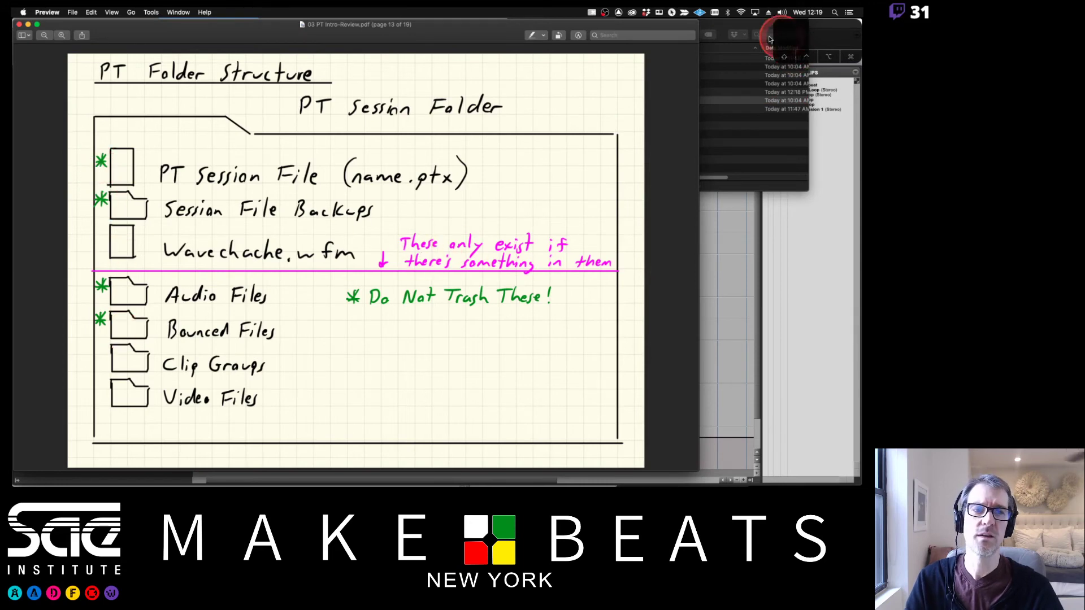
click(732, 28)
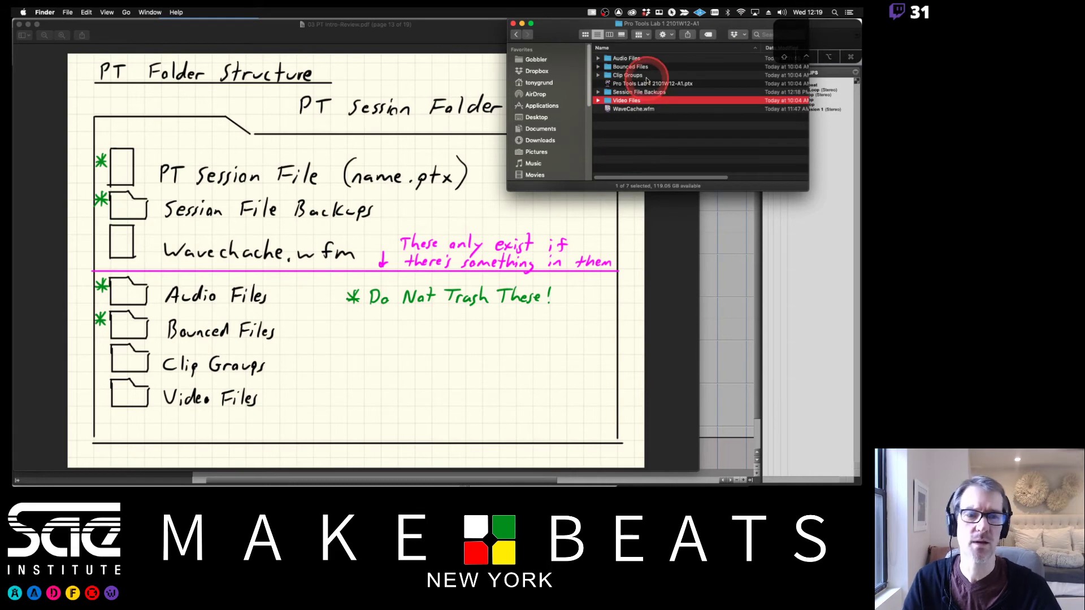
click(630, 85)
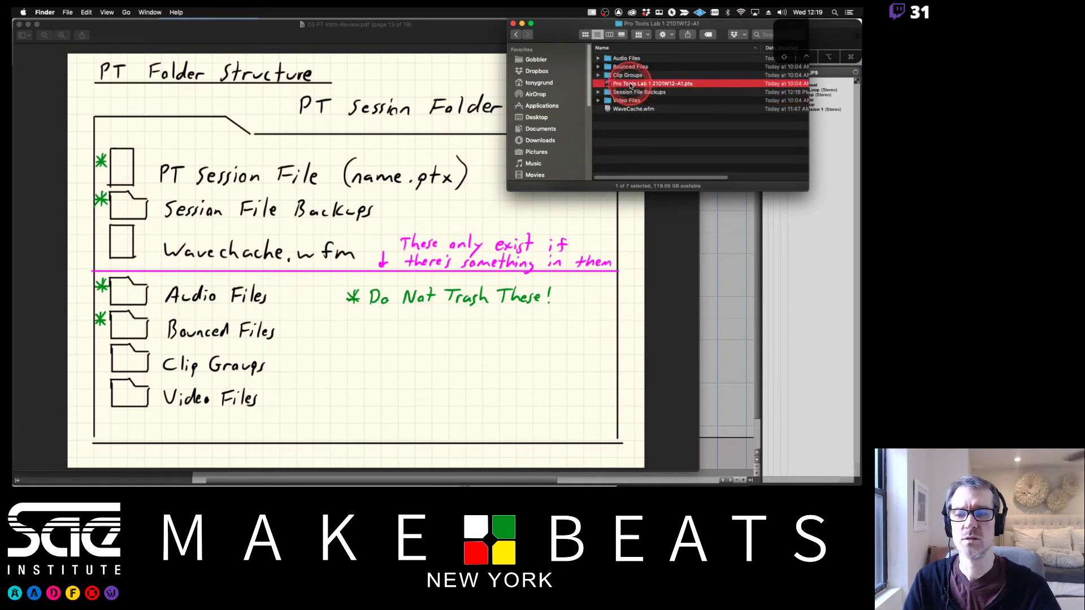
click(630, 94)
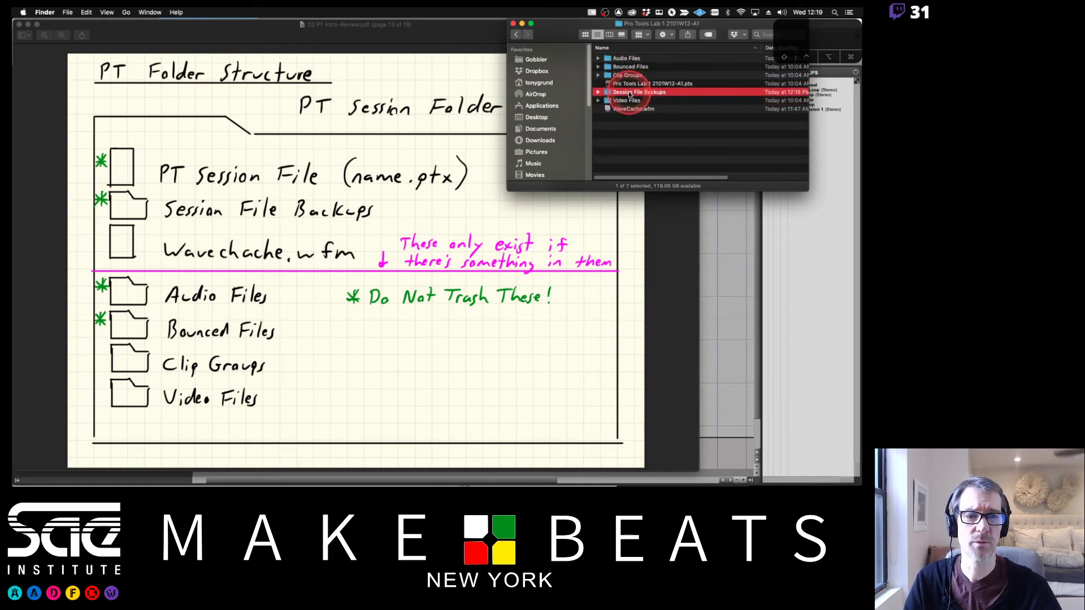
click(618, 60)
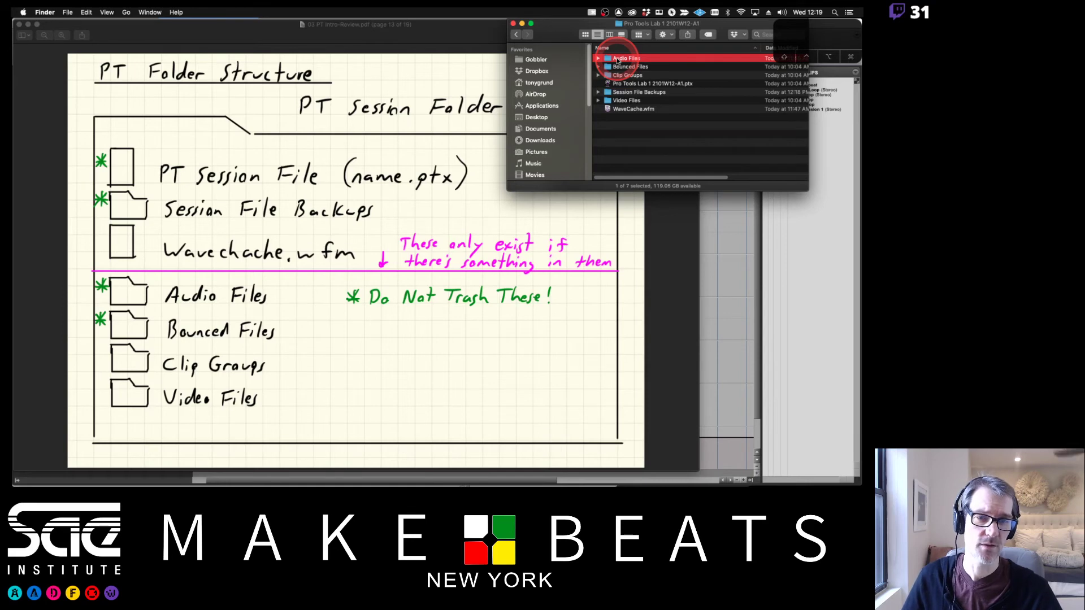
double_click(619, 58)
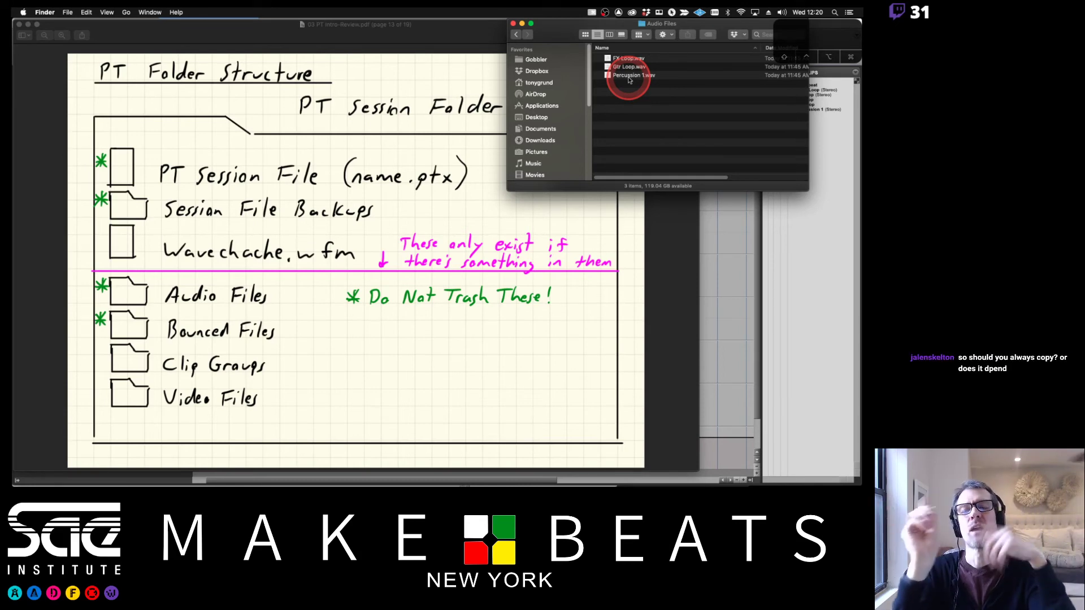
Switch to the Preview notes and page from PT Folder Structure to the second Save Copy In... page
mouse_move(629, 80)
mouse_down()
mouse_move(552, 25)
mouse_move(480, 34)
mouse_up()
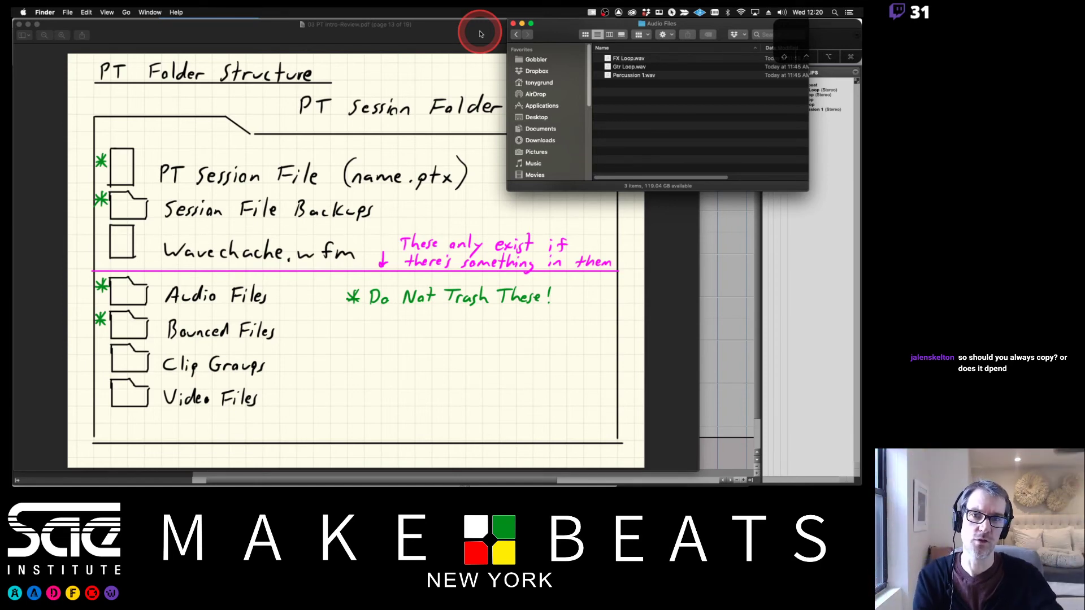
click(480, 34)
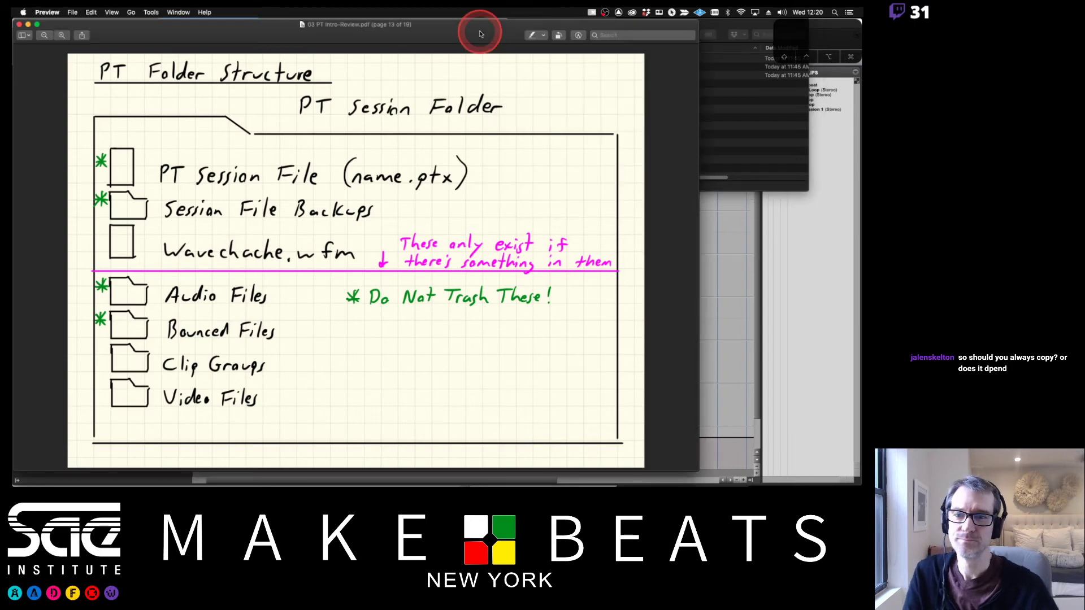
key(Down)
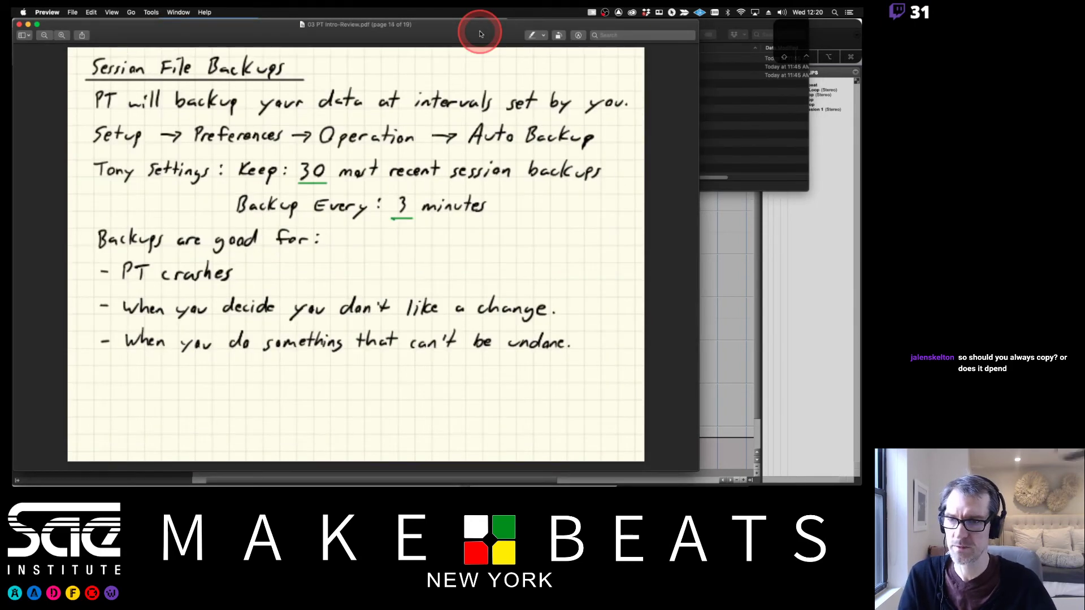
key(Down)
key(Down)
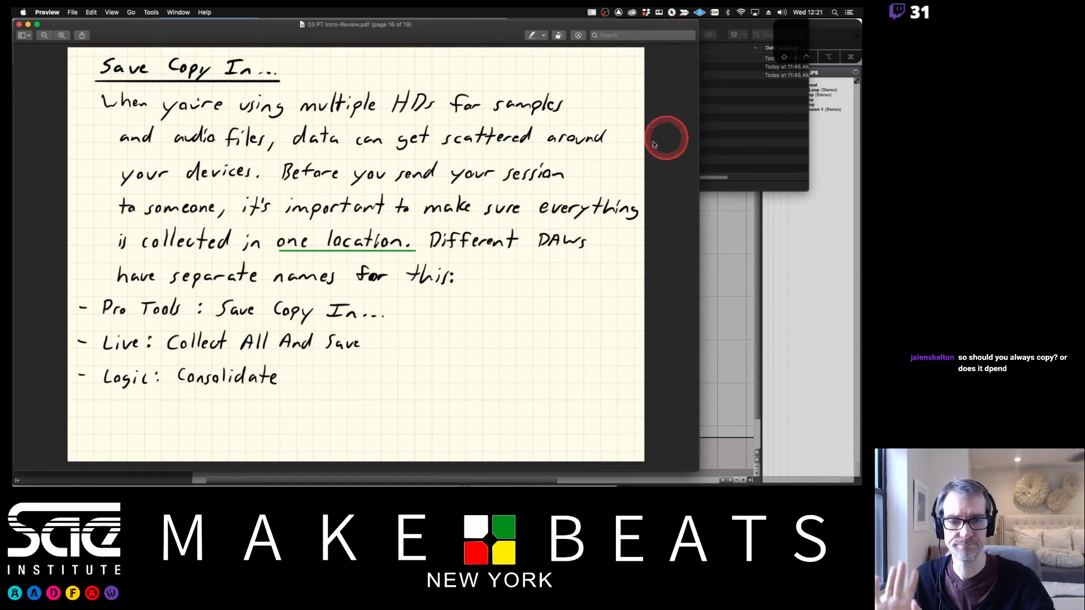
key(Down)
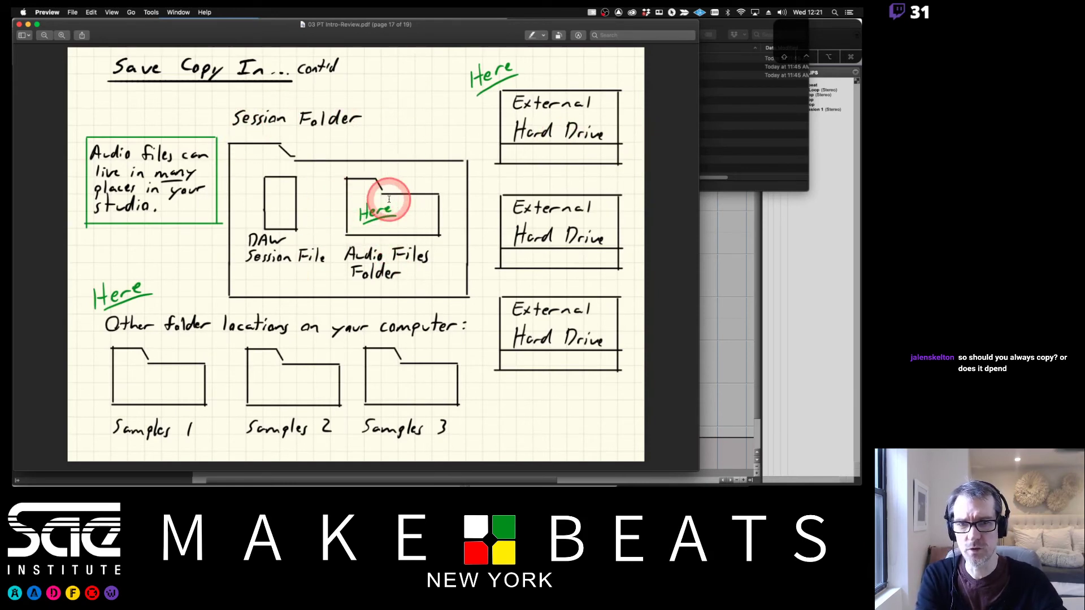
Return to Finder, shift the Audio Files window, open the Dodge drive from the desktop and place its window below
click(716, 26)
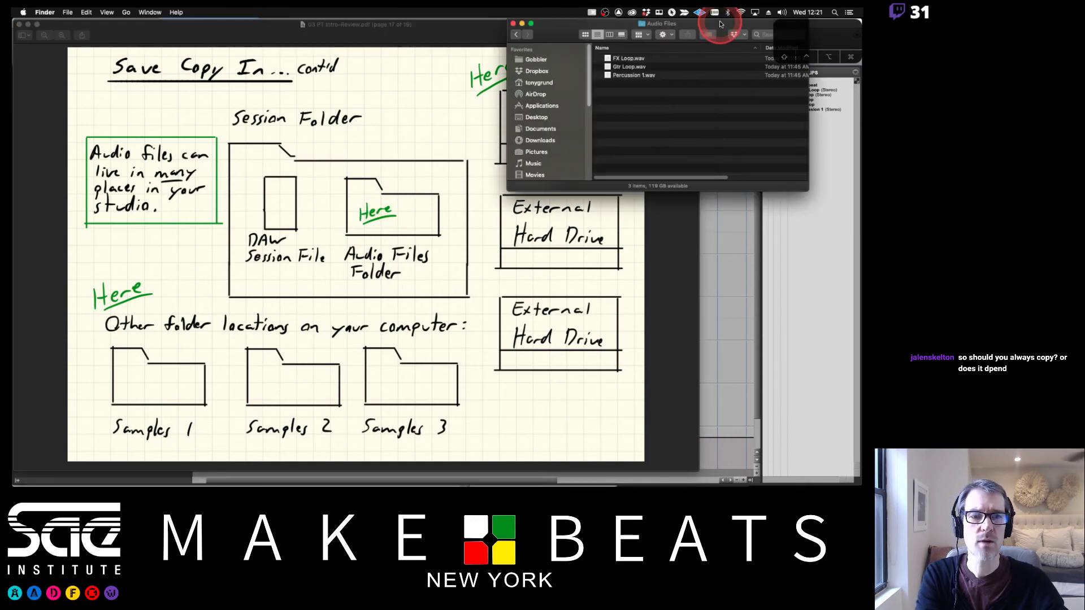
drag(593, 28, 566, 29)
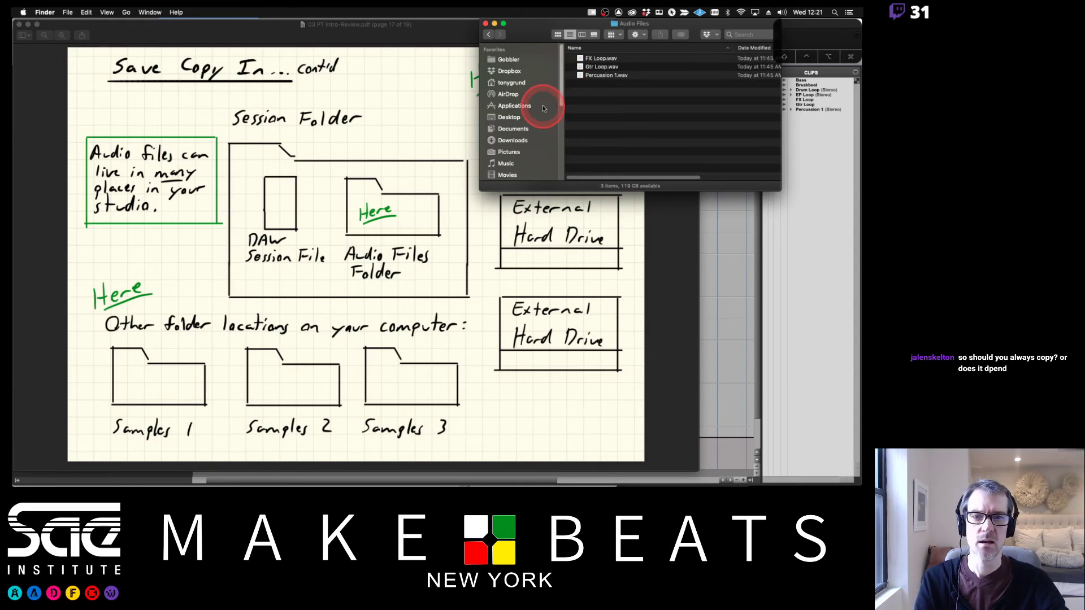
scroll(525, 92, down, 1)
mouse_move(862, 8)
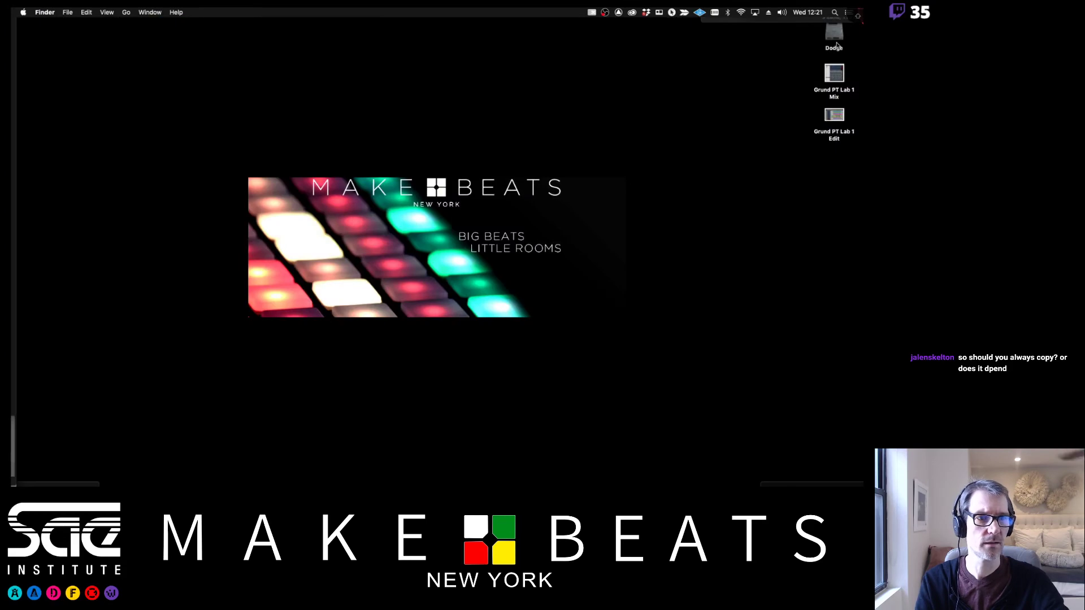
double_click(836, 36)
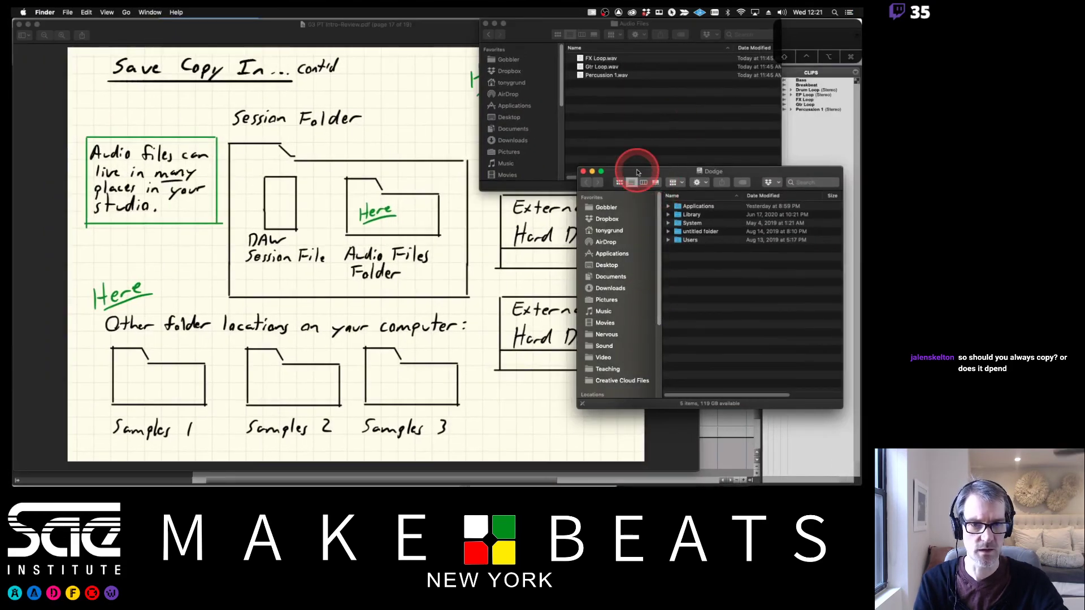
drag(635, 169, 615, 201)
Switch to Pro Tools and reveal the Bass clip's source file in Finder from the clip list
click(814, 155)
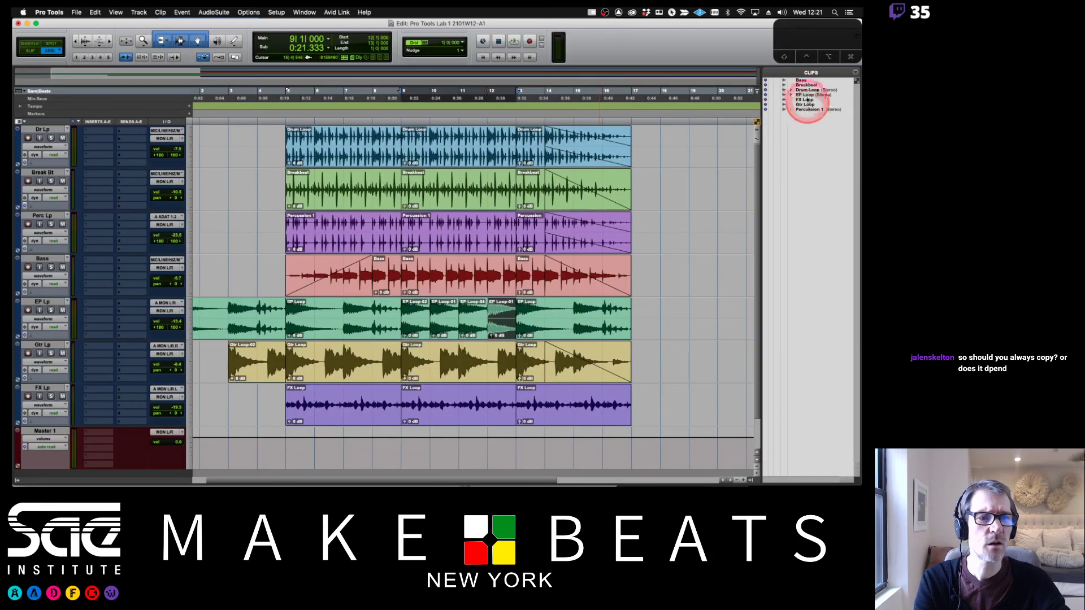
right_click(803, 83)
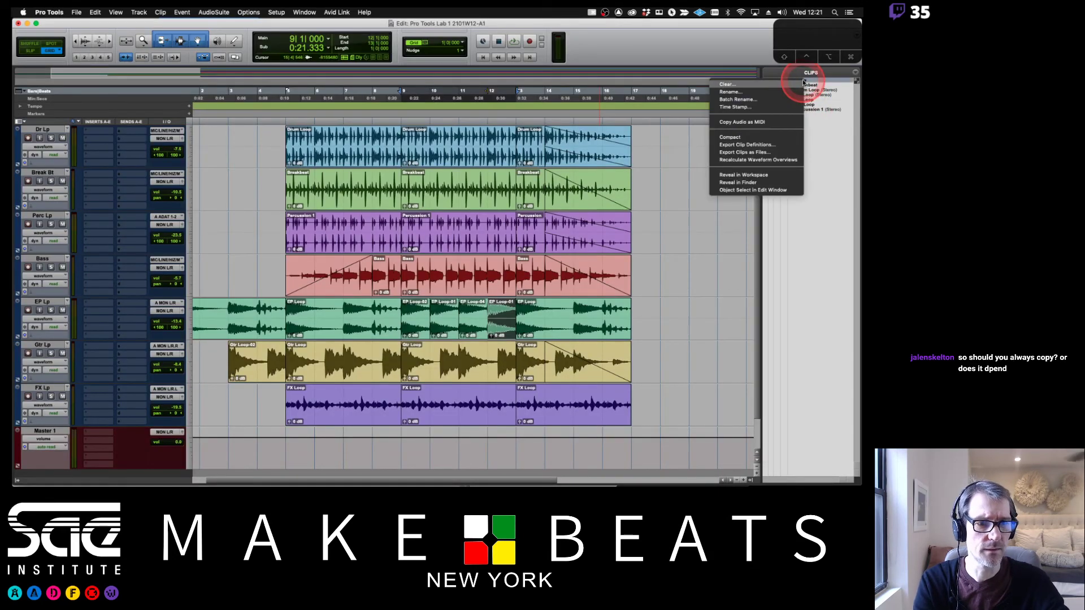
click(747, 183)
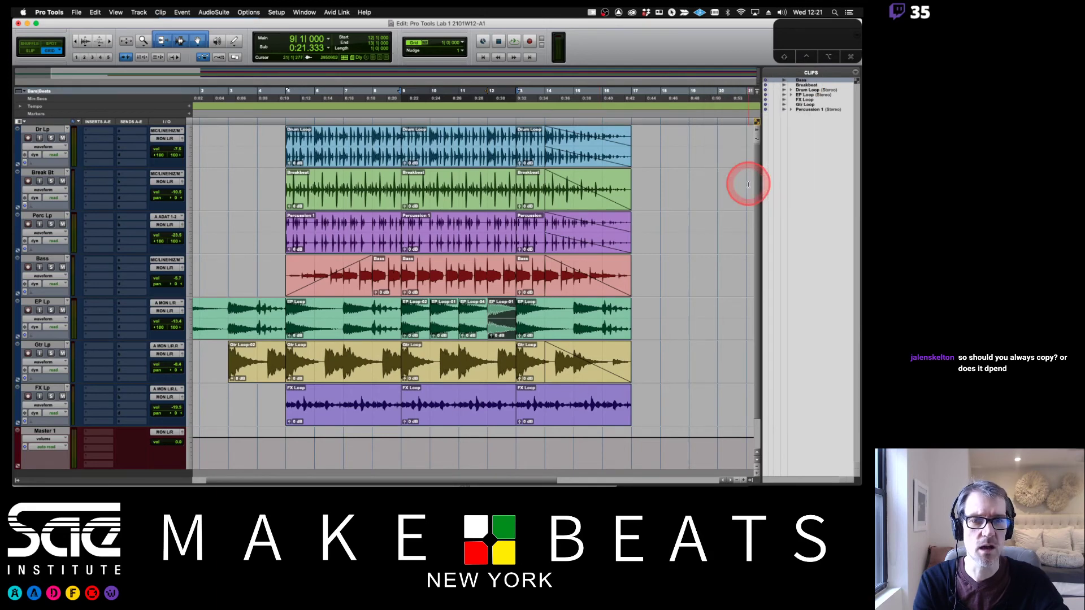
Bring the Finder windows forward, place PT 1 Lab Audio Files below the session's Audio Files window, and show its folder path
click(626, 204)
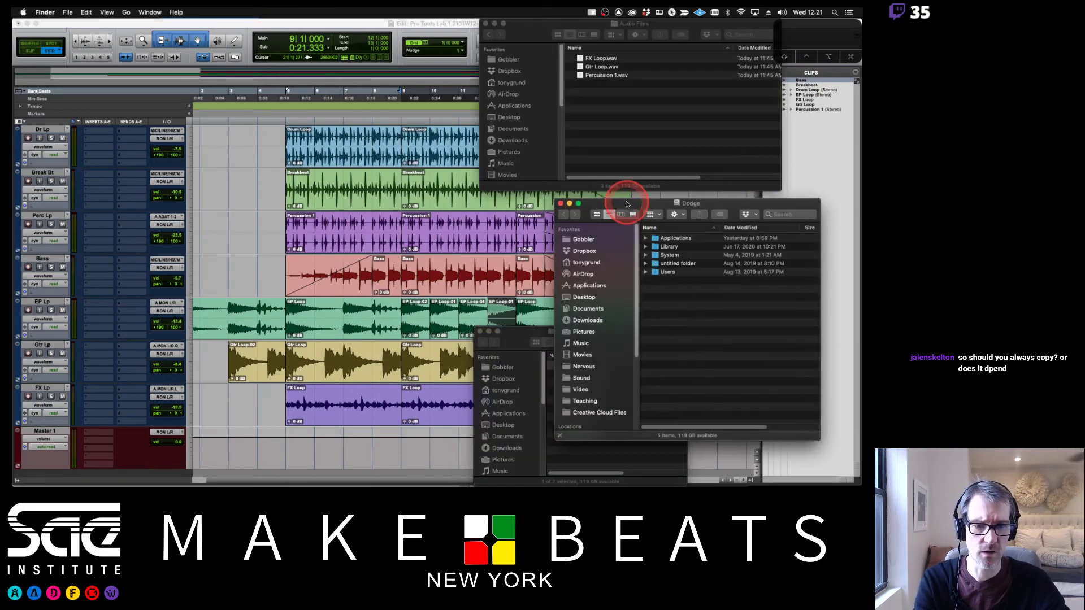
double_click(626, 204)
mouse_move(633, 342)
mouse_down()
mouse_move(670, 224)
mouse_move(741, 225)
mouse_up()
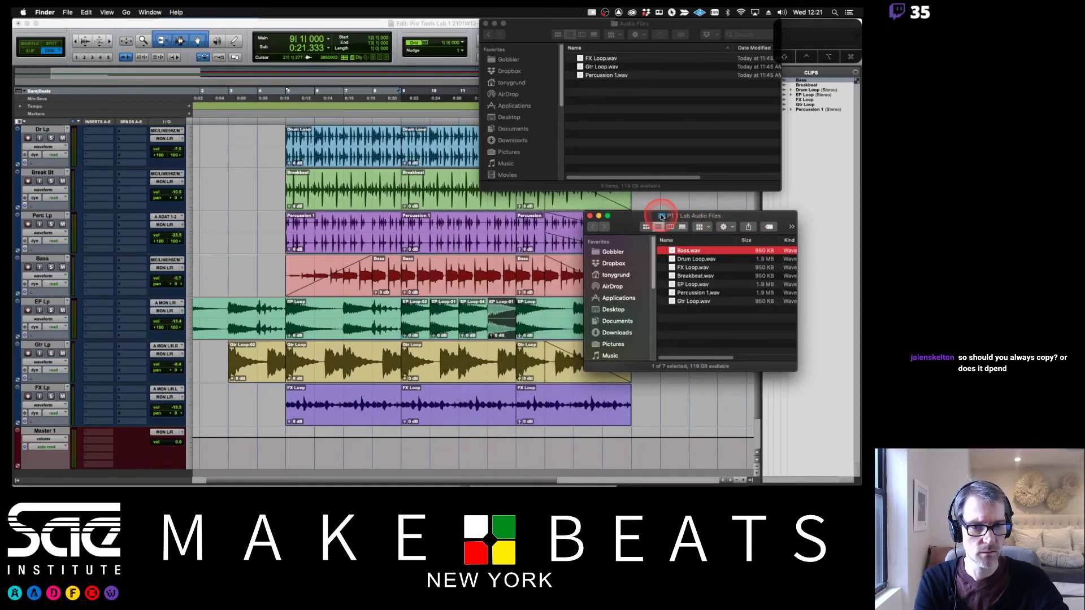
super+click(661, 217)
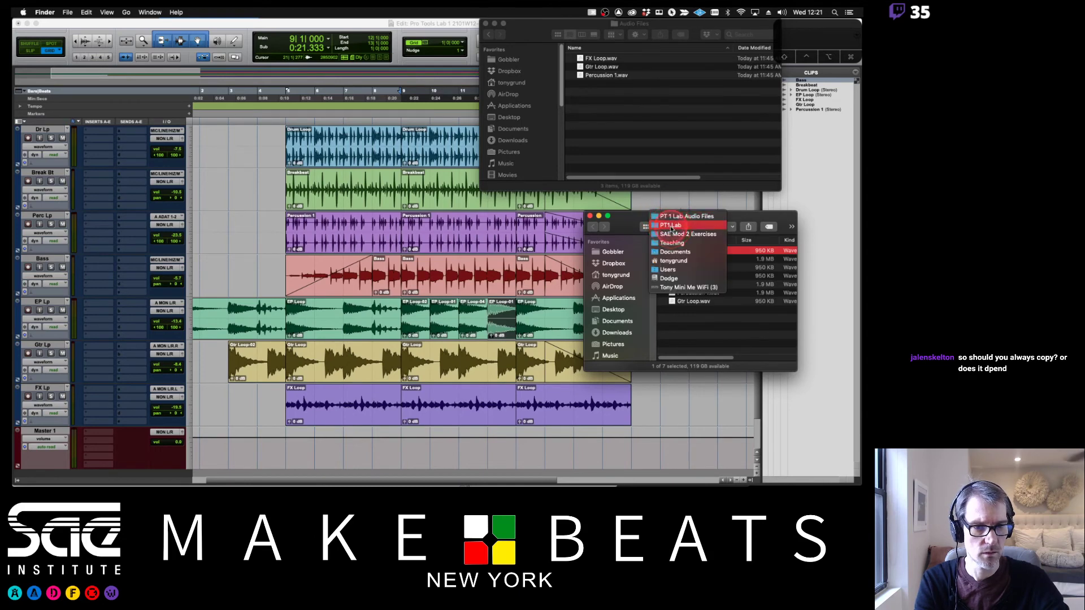
Go up from PT 1 Lab Audio Files through PT1 Lab to SAE Mod 2 Exercises, then reposition and enlarge the Finder window
click(671, 226)
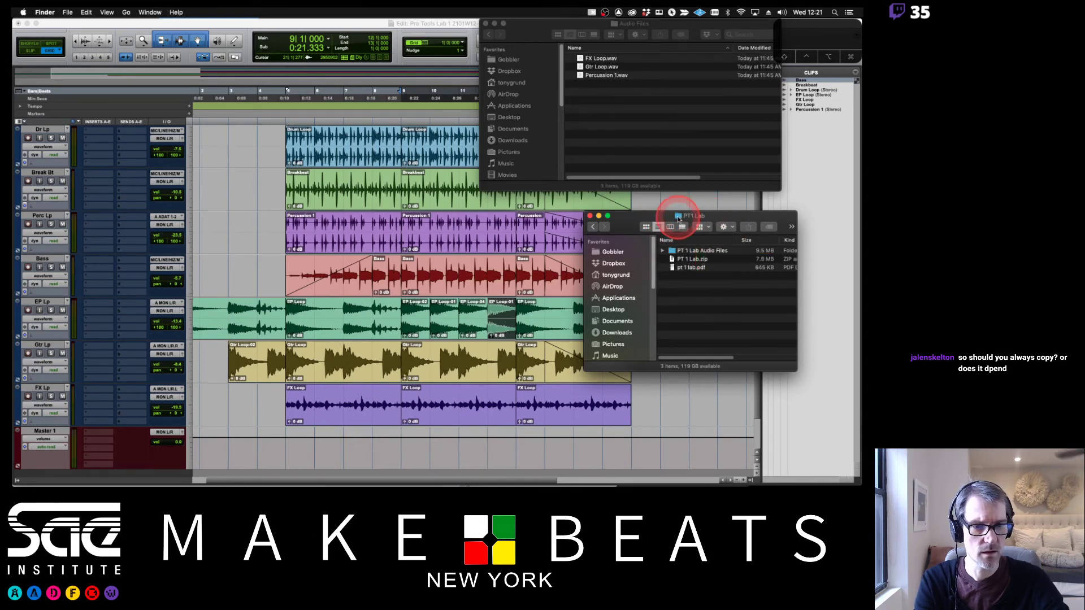
super+click(688, 220)
click(681, 225)
drag(749, 217, 669, 210)
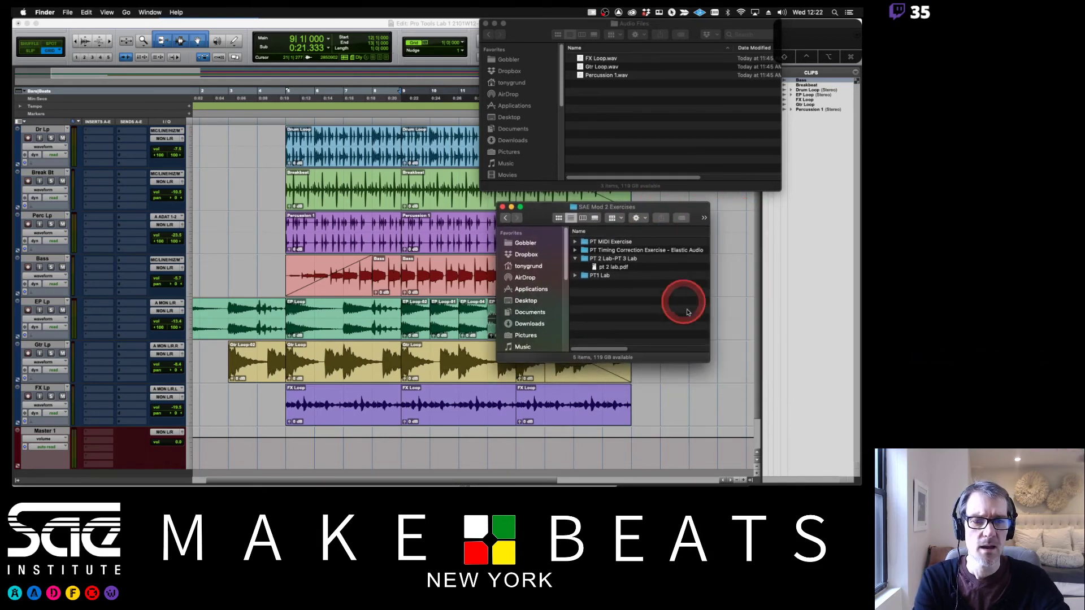
drag(713, 363, 788, 433)
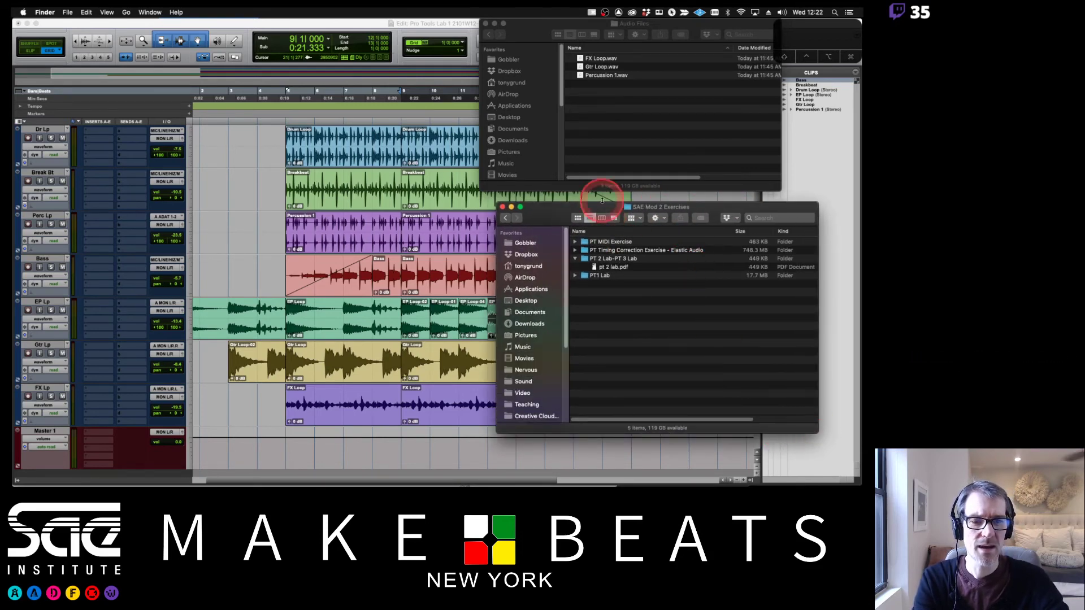
Collapse the PT 2 Lab-PT 3 Lab folder and open PT1 Lab, then its PT 1 Lab Audio Files folder
click(576, 258)
double_click(583, 270)
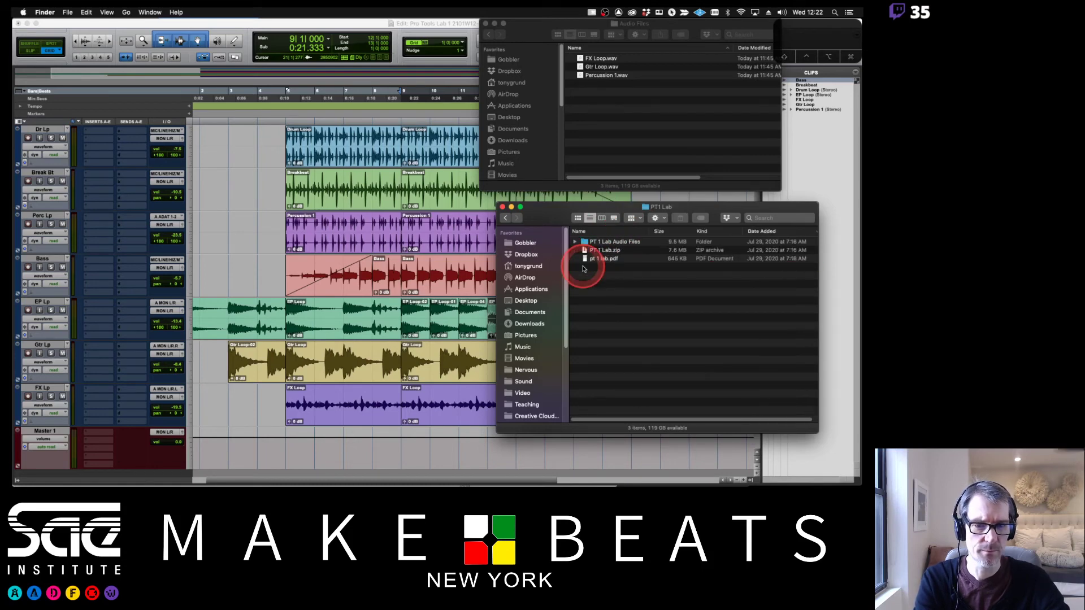
double_click(612, 242)
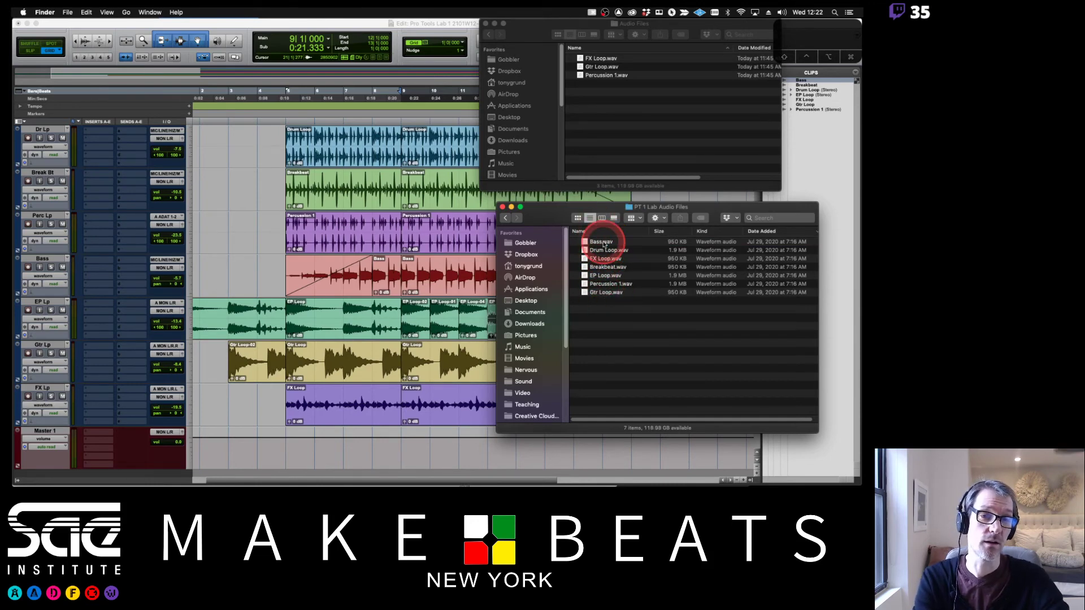
Select Bass.wav, Drum Loop.wav, EP Loop.wav and Breakbeat.wav, then view the Pro Tools session and return to Finder
click(603, 243)
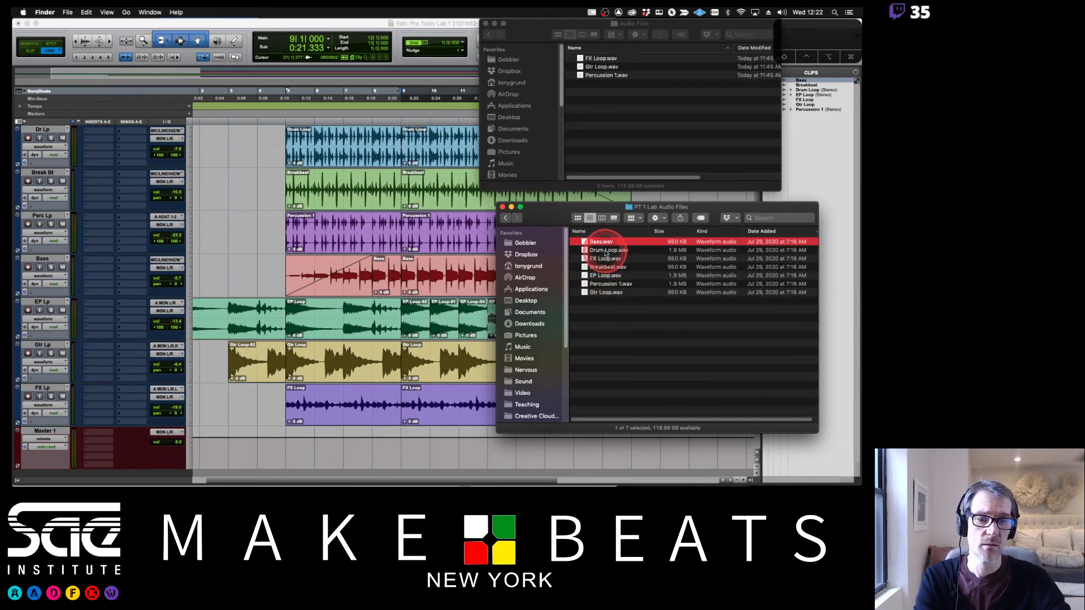
shift+click(605, 251)
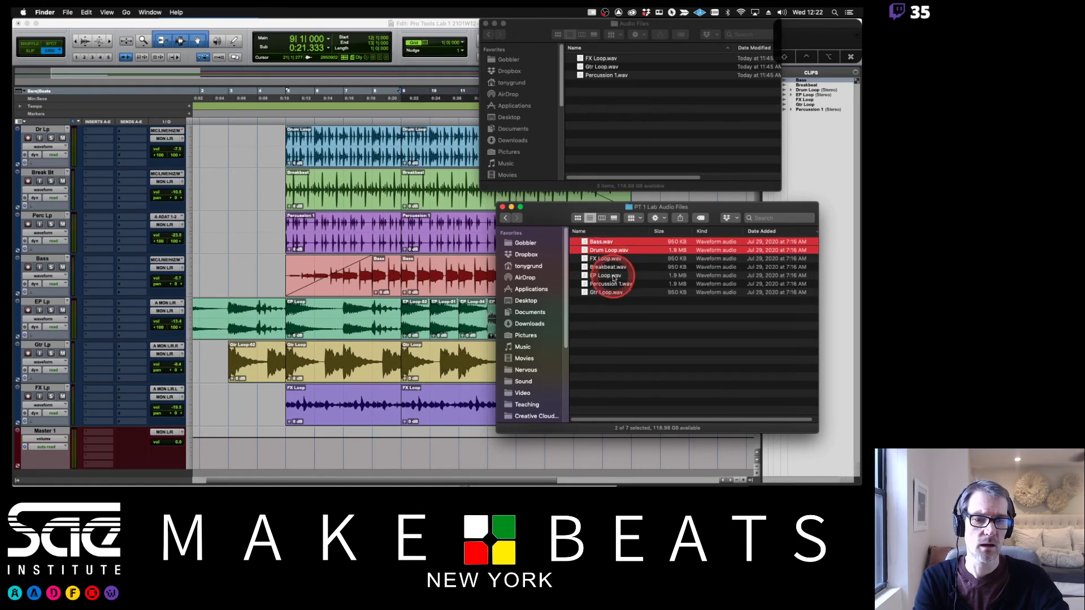
super+click(607, 276)
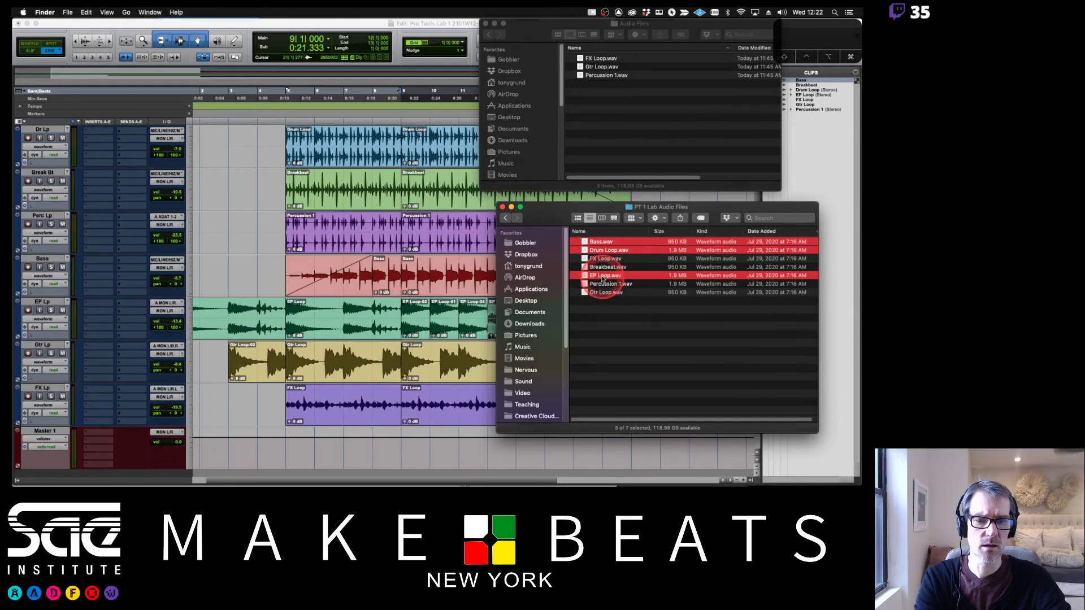
super+click(601, 268)
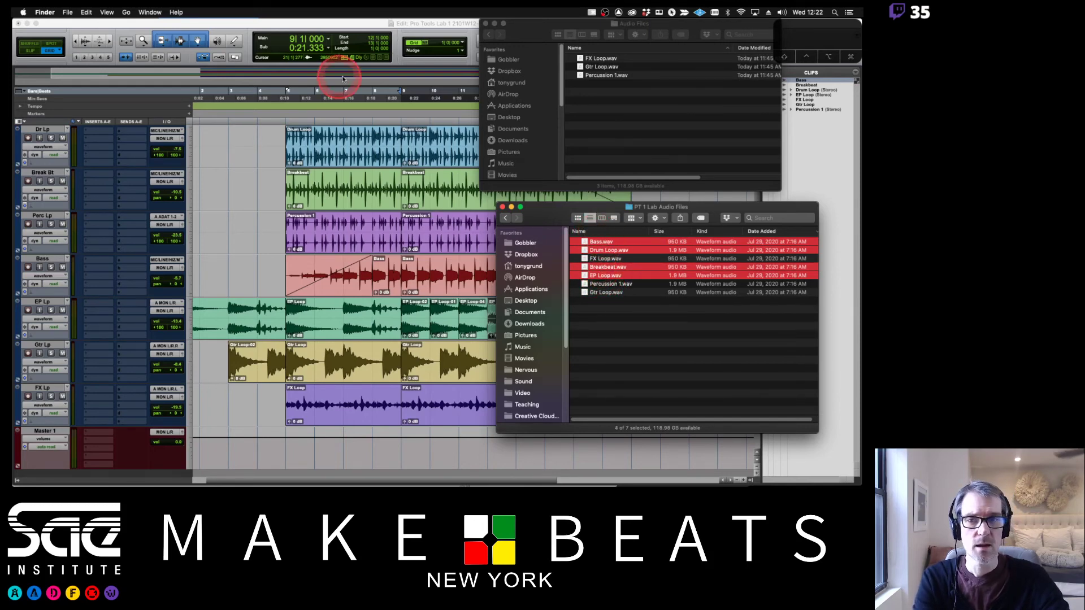
click(373, 28)
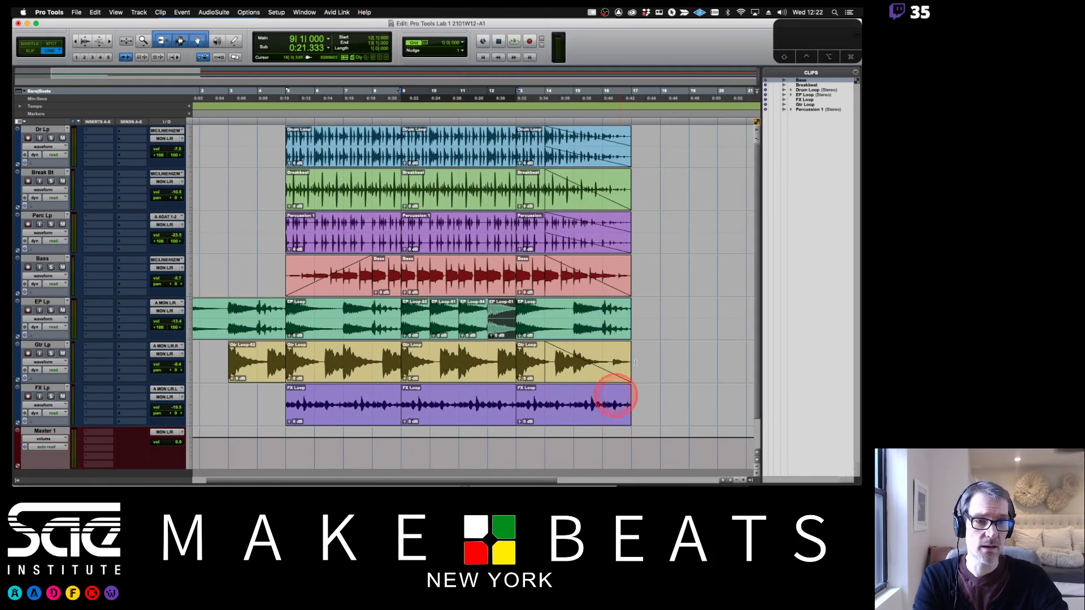
key(super+Tab)
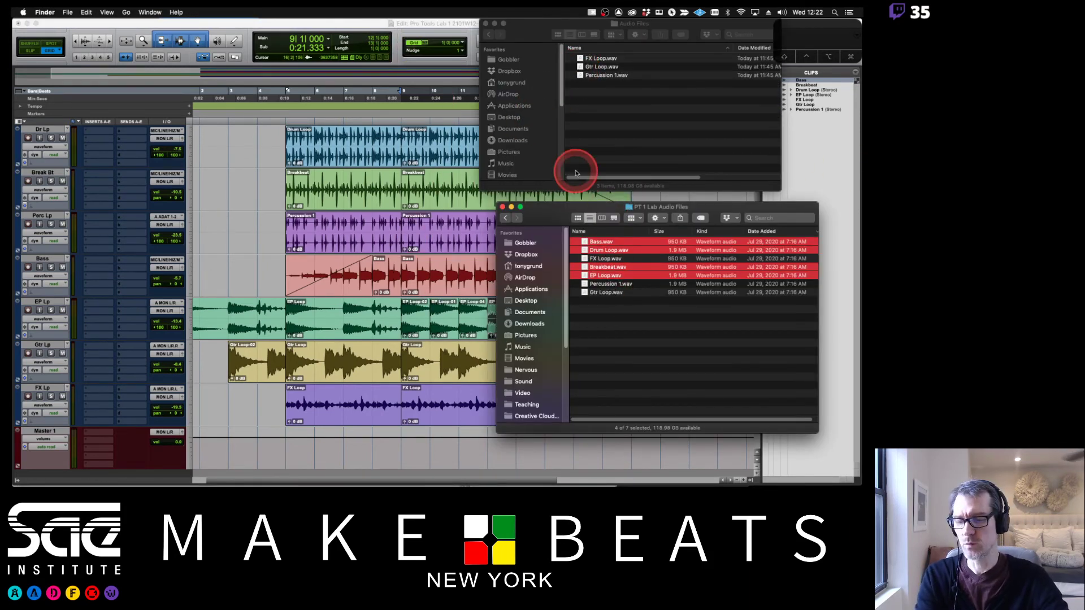
Switch to the Preview notes and page forward to the Save Copy In diagram about Collect All And Save
key(super+Tab)
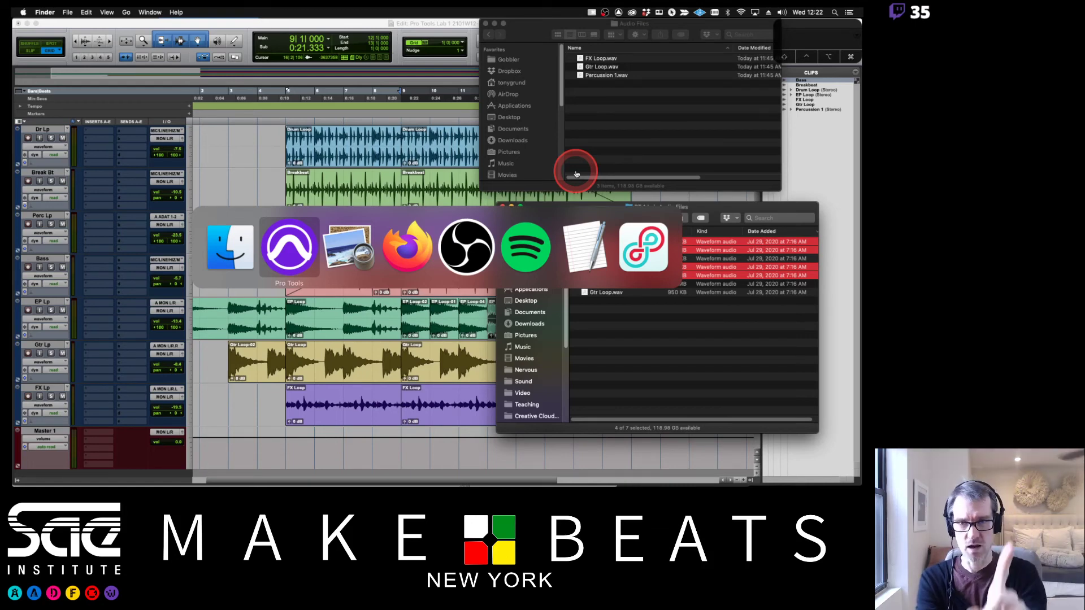
key(super+Tab)
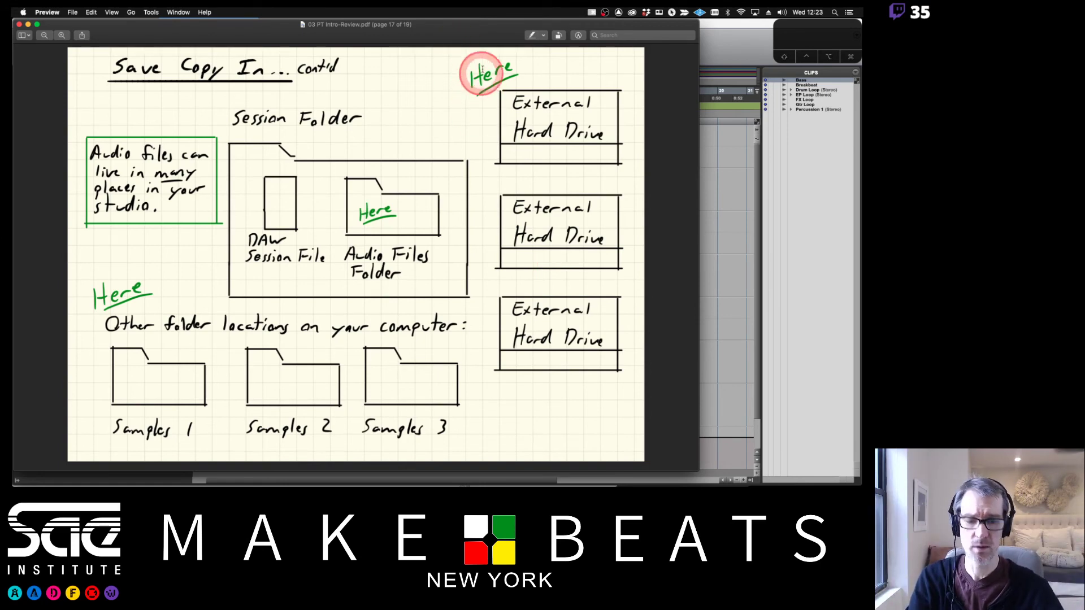
key(Down)
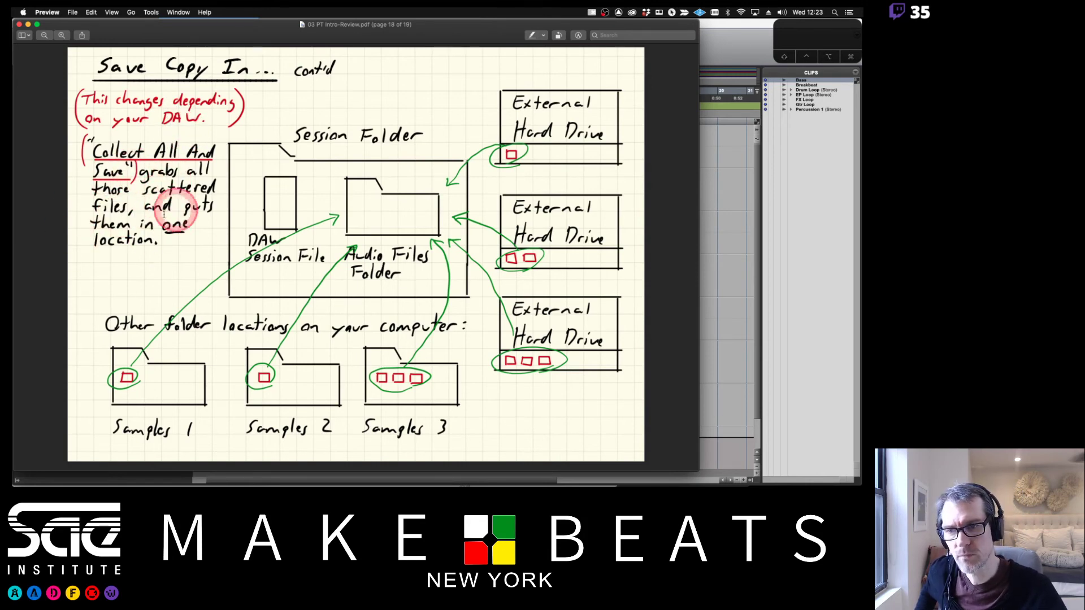
View the Pro Tools session, then return to the Preview notes and read the first Save Copy In... page
click(709, 41)
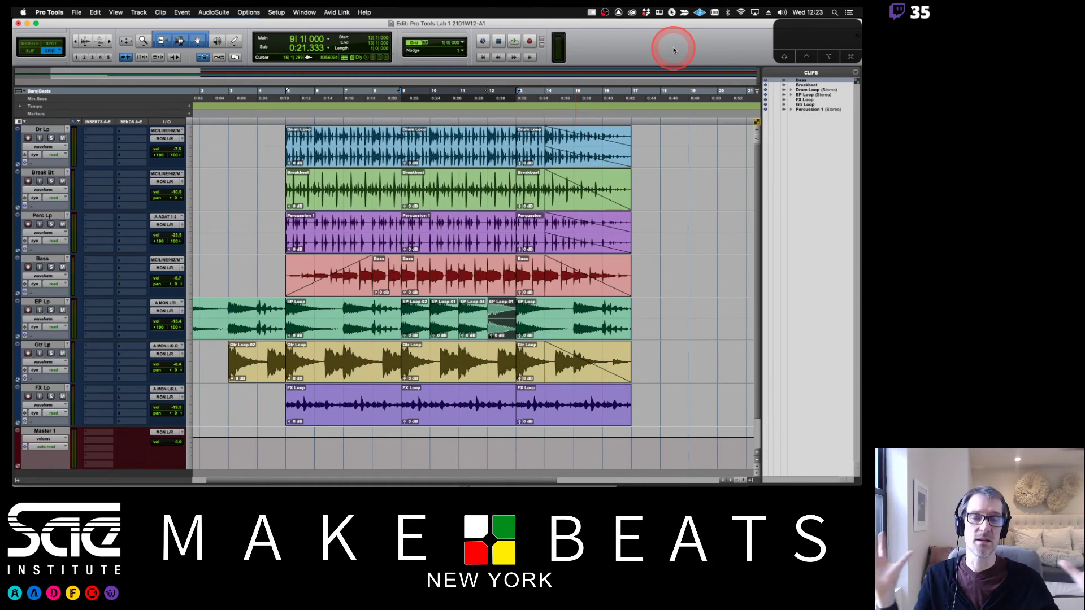
key(super+Tab)
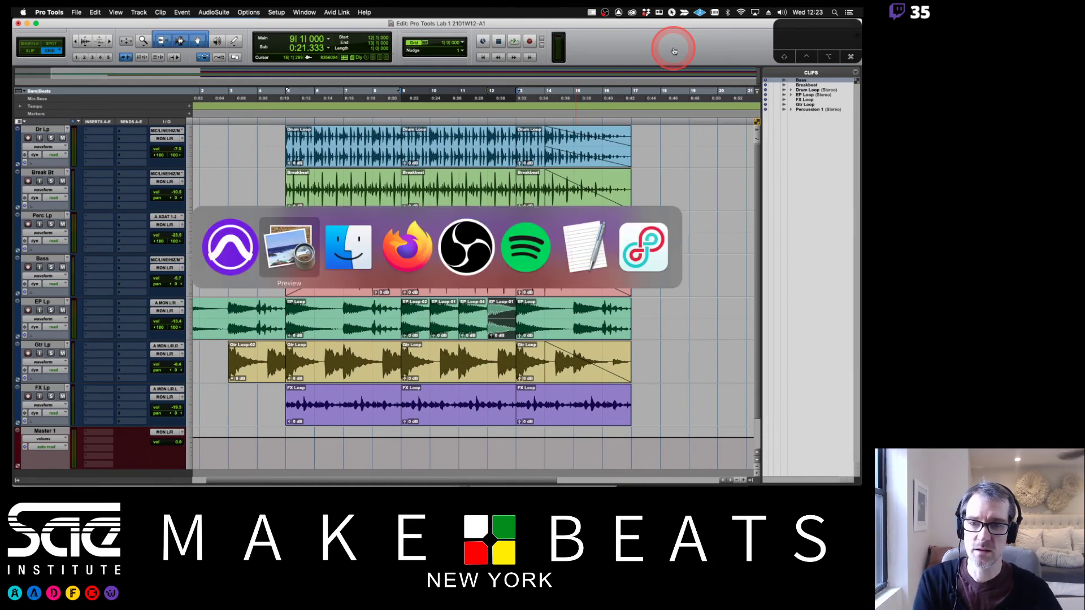
scroll(565, 69, up, 3)
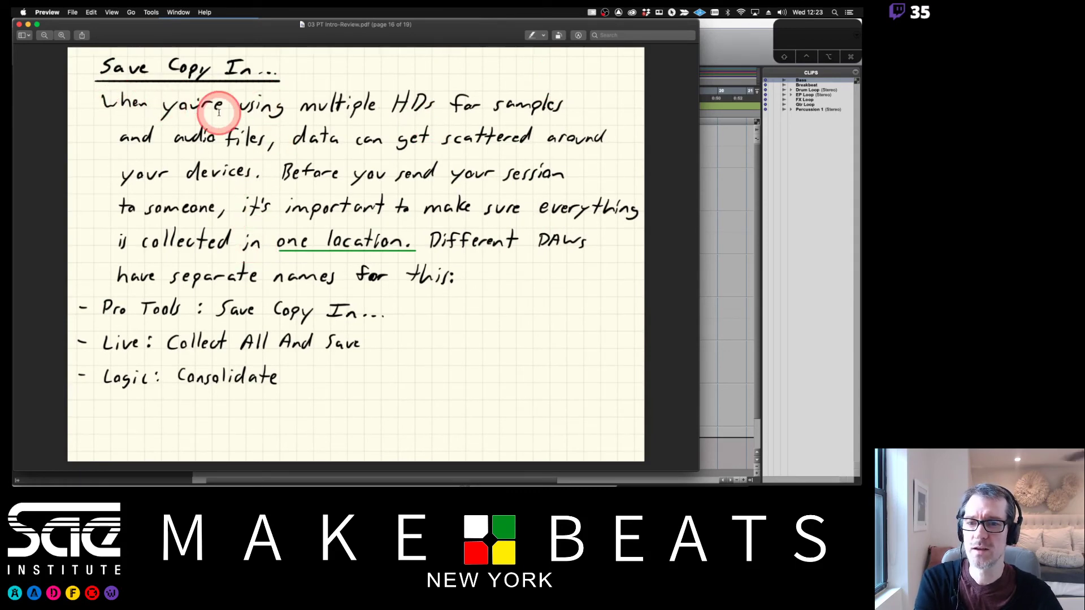
drag(277, 165, 397, 175)
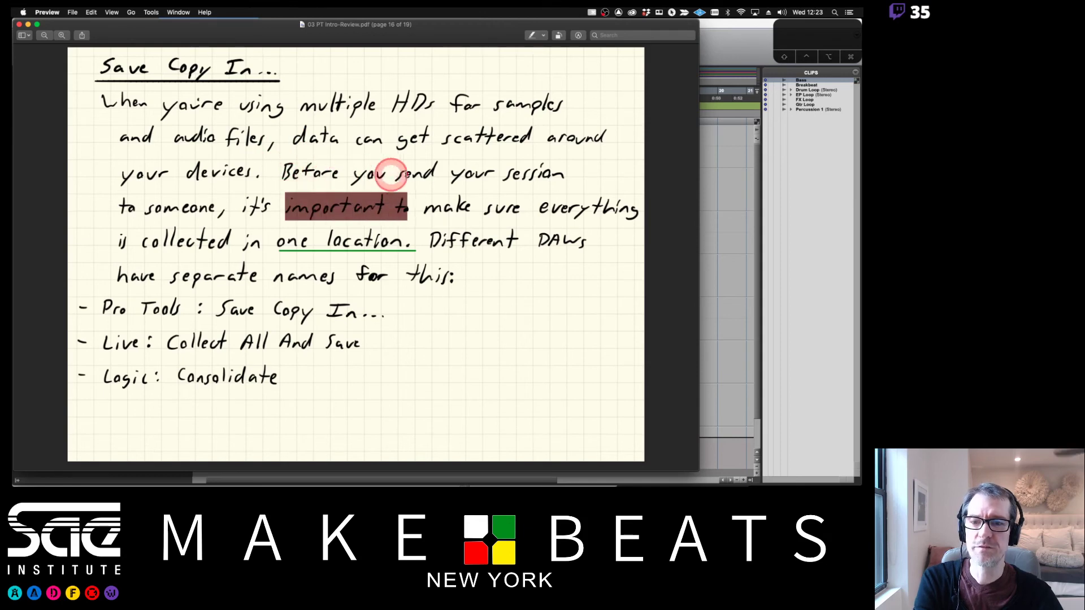
click(337, 189)
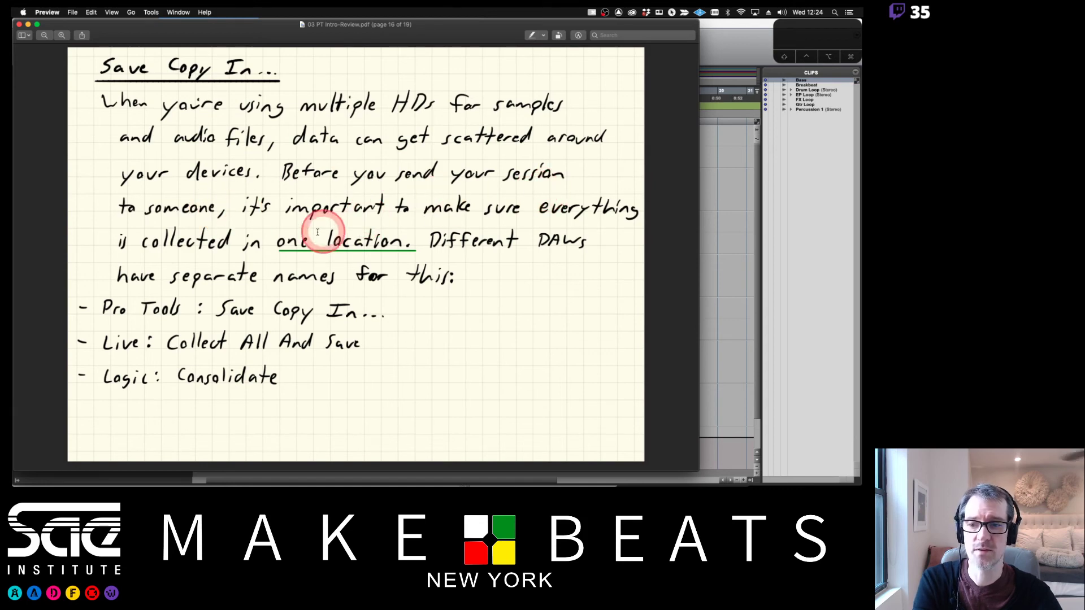
Switch to Finder, compare the session's Audio Files window with PT 1 Lab Audio Files, and clear the file selection
click(727, 38)
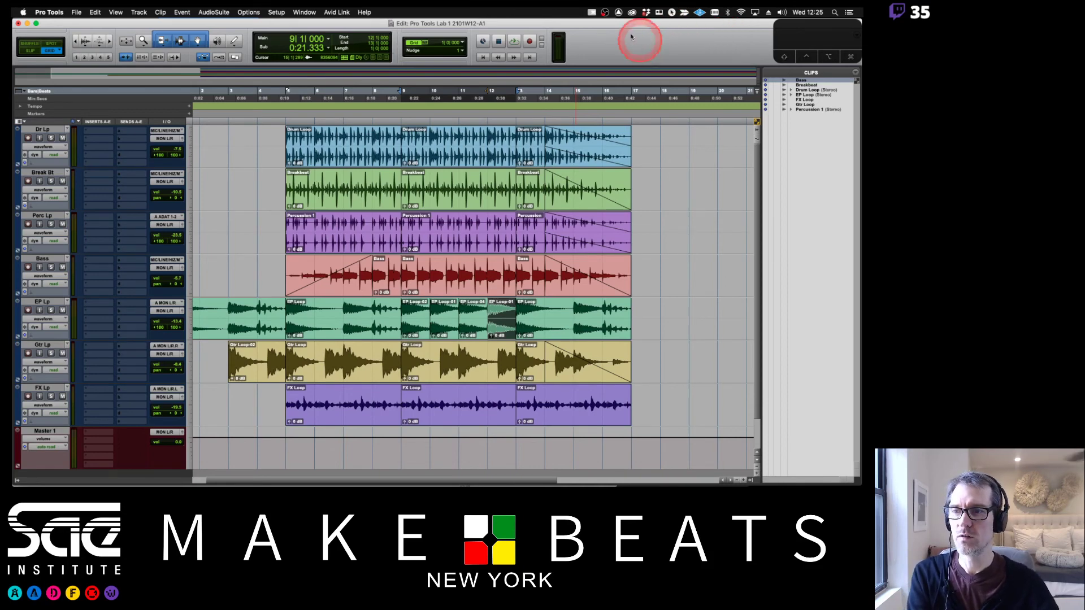
key(super+Tab)
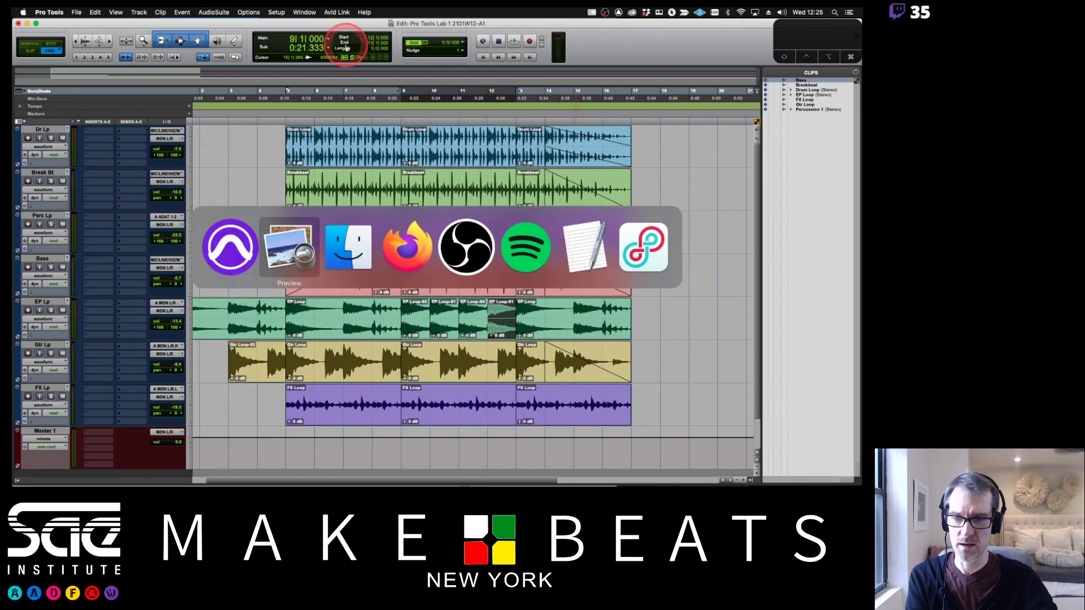
key(super+Tab)
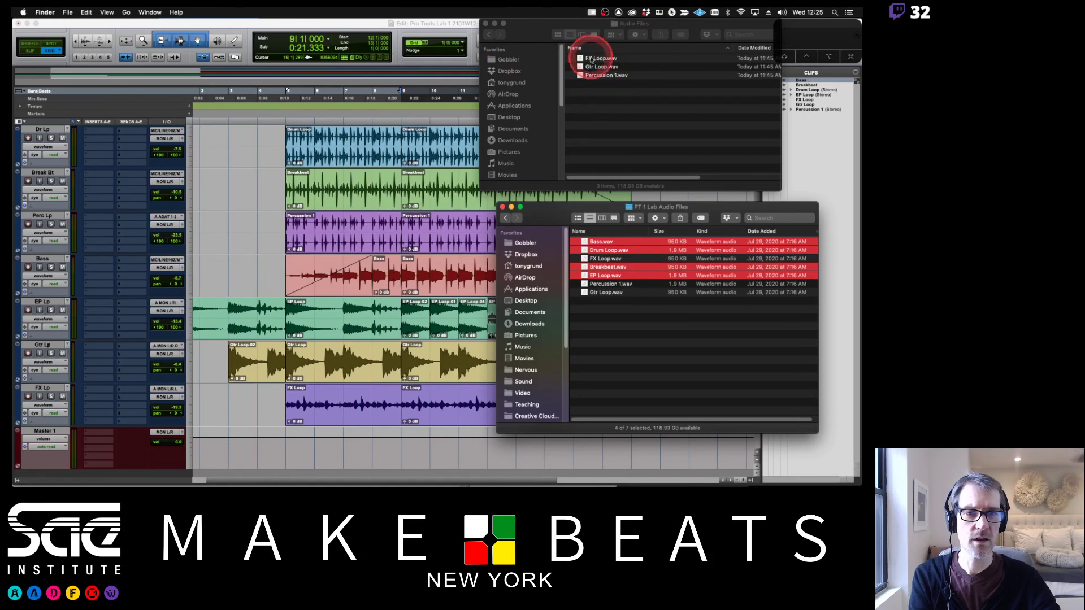
click(589, 94)
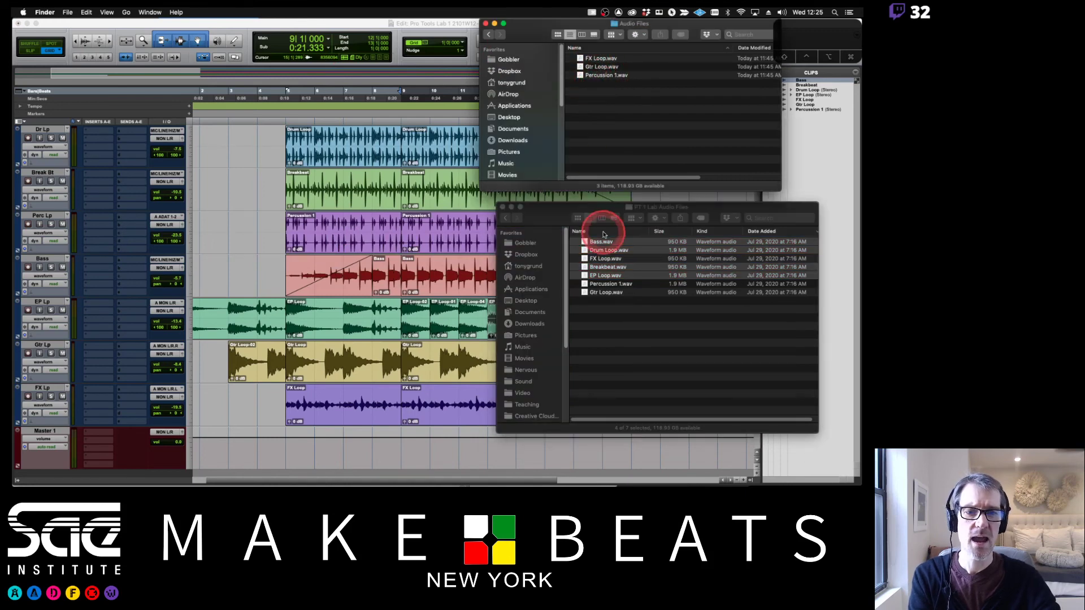
click(607, 336)
click(601, 341)
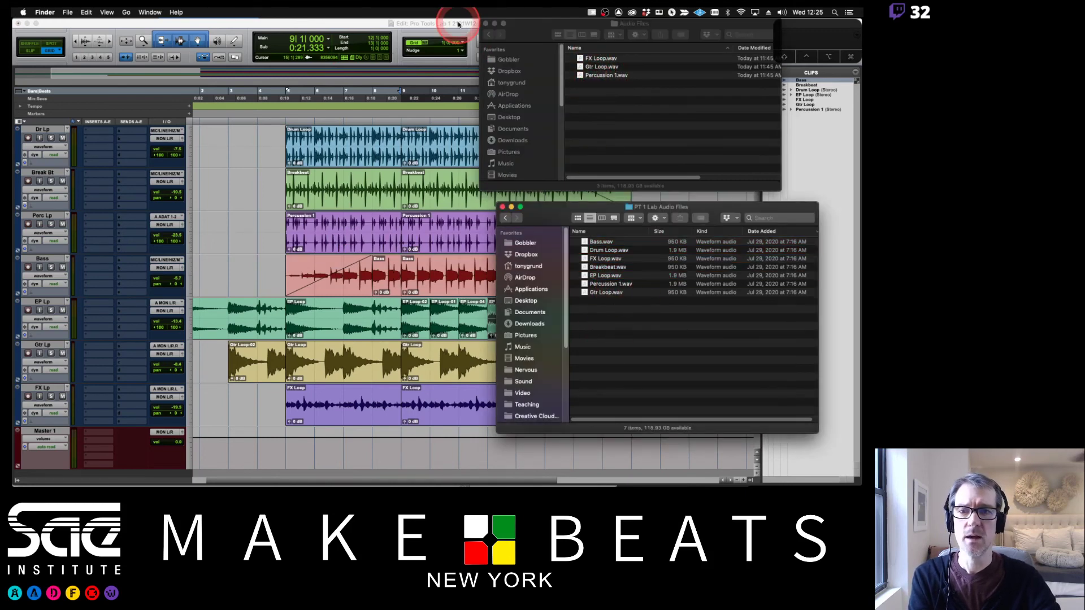
Switch to Pro Tools and open the Save Copy In dialog for the session
click(364, 24)
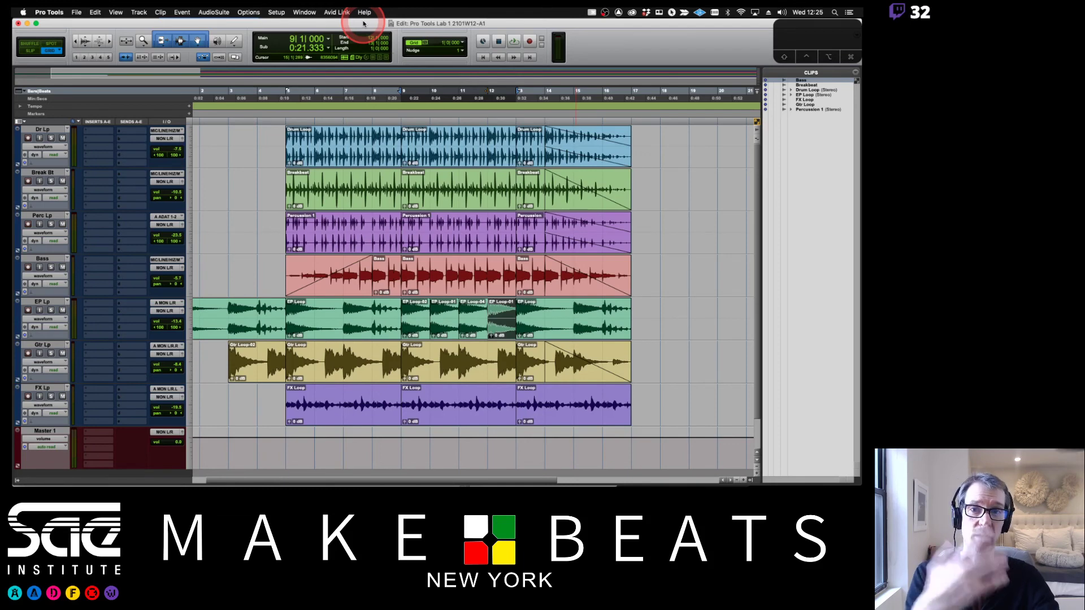
click(76, 12)
click(91, 88)
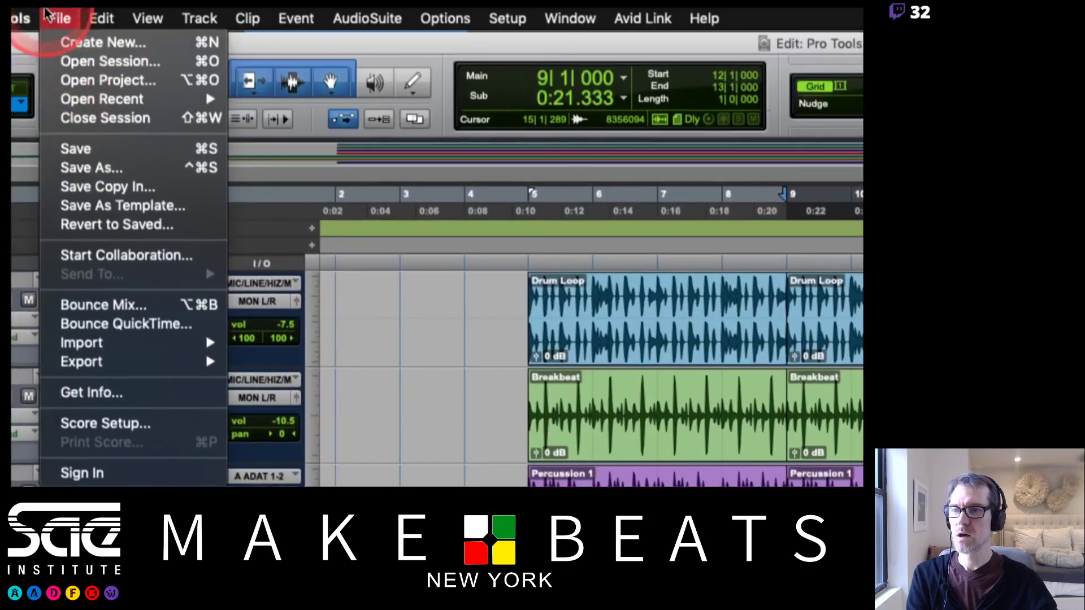
click(72, 13)
click(60, 18)
click(90, 151)
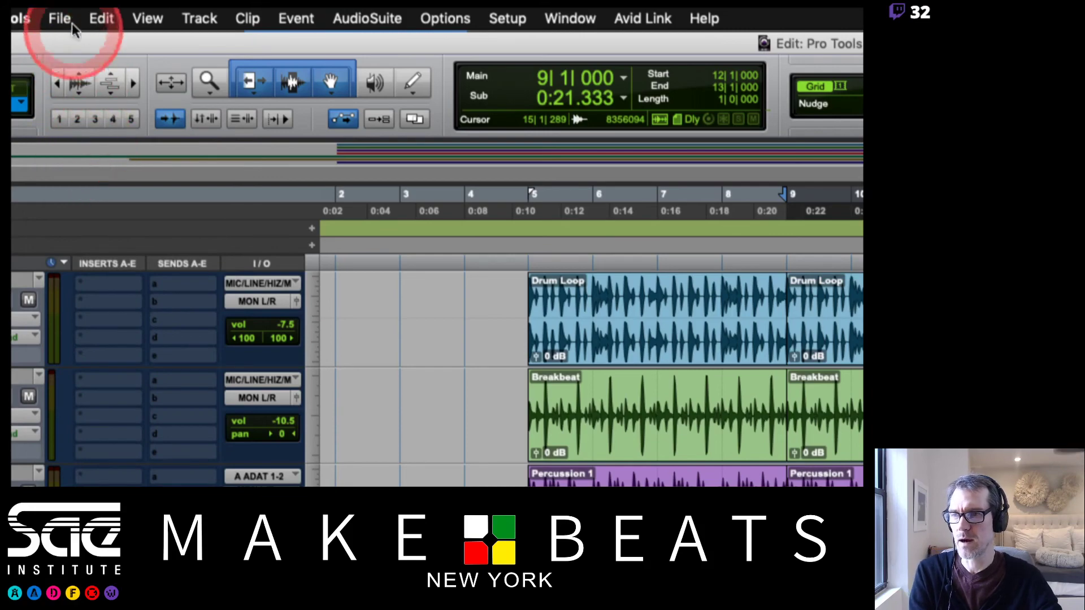
click(62, 18)
click(104, 187)
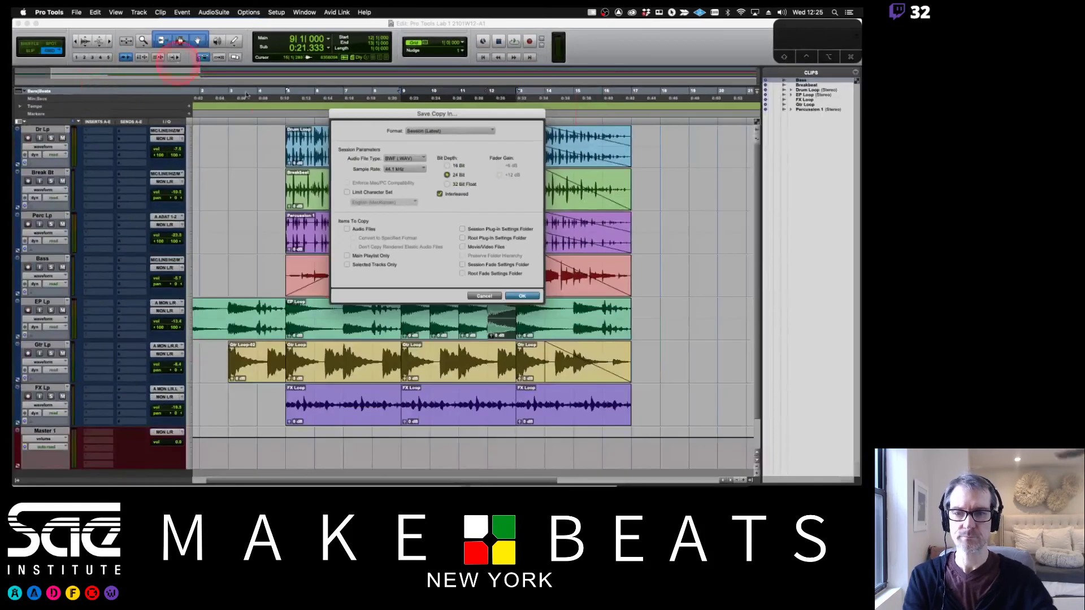
Move the Save Copy In dialog aside and review its format and audio file type choices, keeping Session (Latest) and BWF (.WAV)
click(416, 116)
drag(416, 116, 386, 116)
click(405, 212)
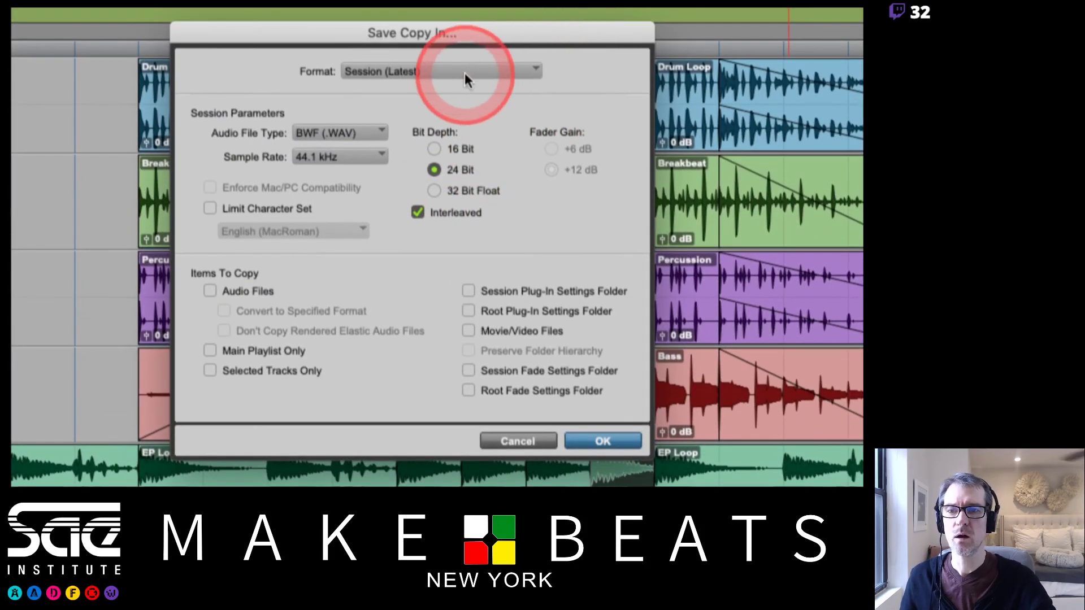
click(464, 35)
drag(465, 73, 537, 76)
click(523, 70)
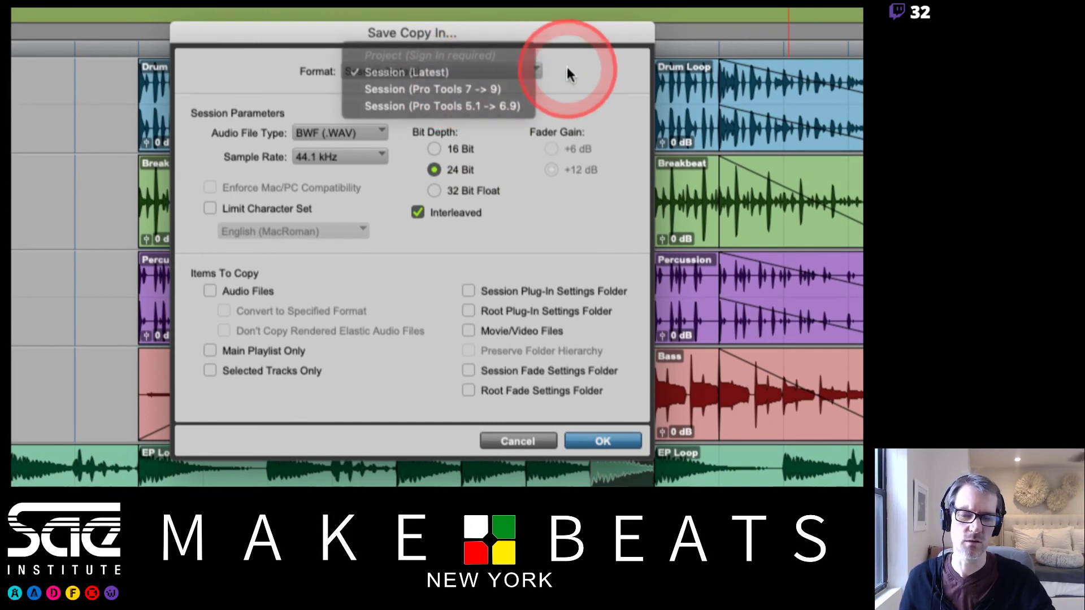
click(325, 131)
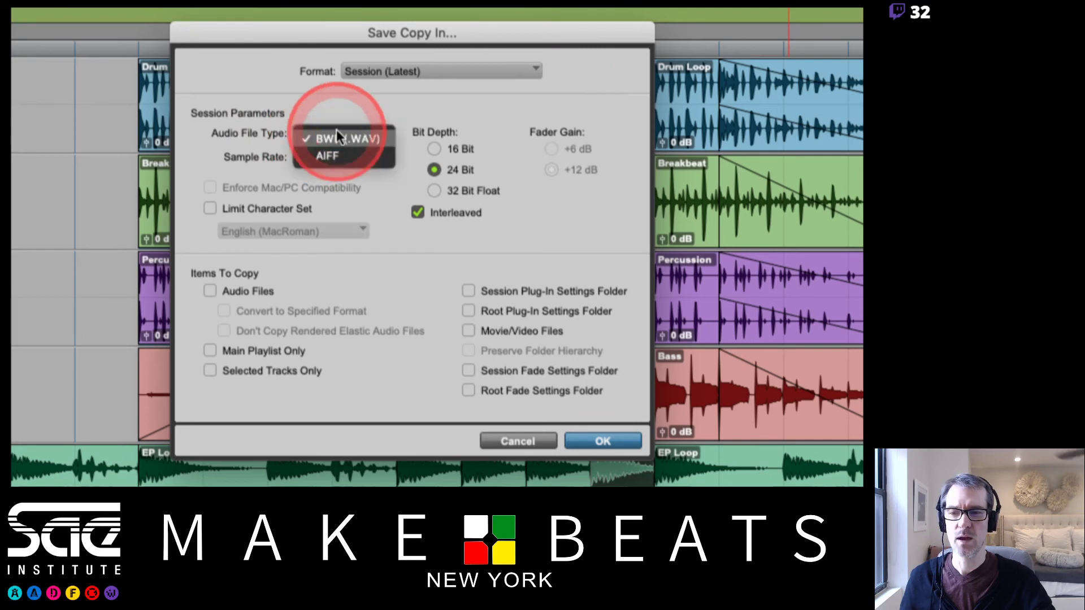
click(345, 126)
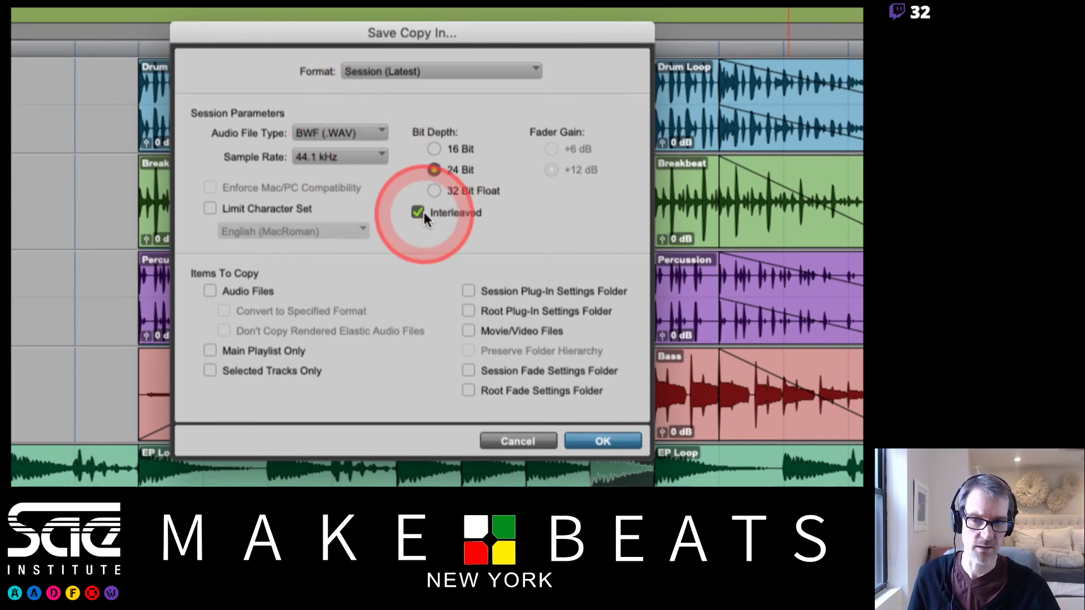
Set the items to copy to Audio Files and Main Playlist Only, with Movie/Video Files excluded
click(208, 289)
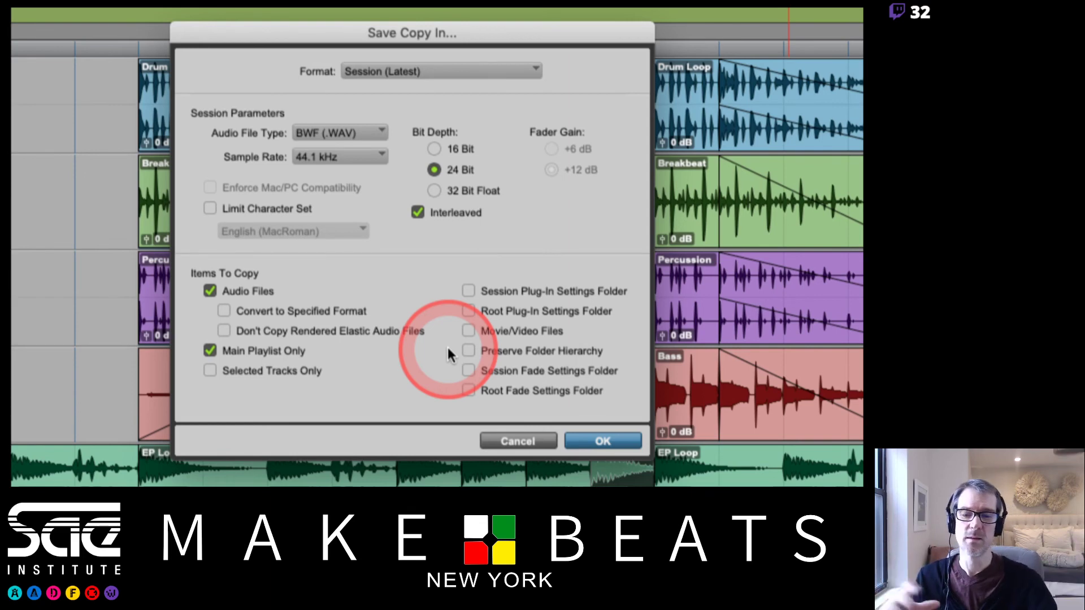
click(468, 330)
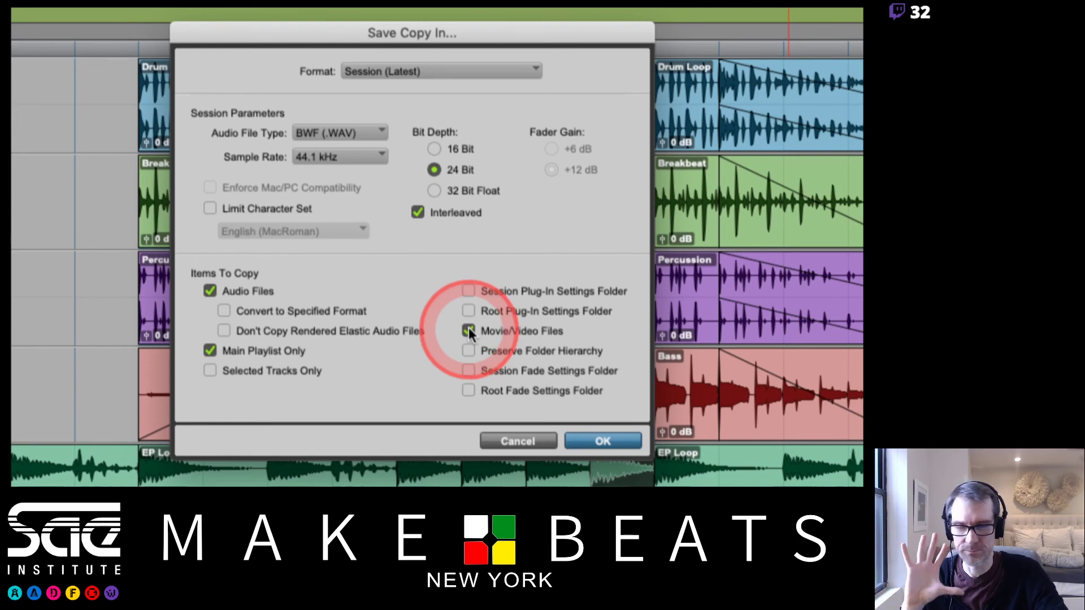
click(469, 329)
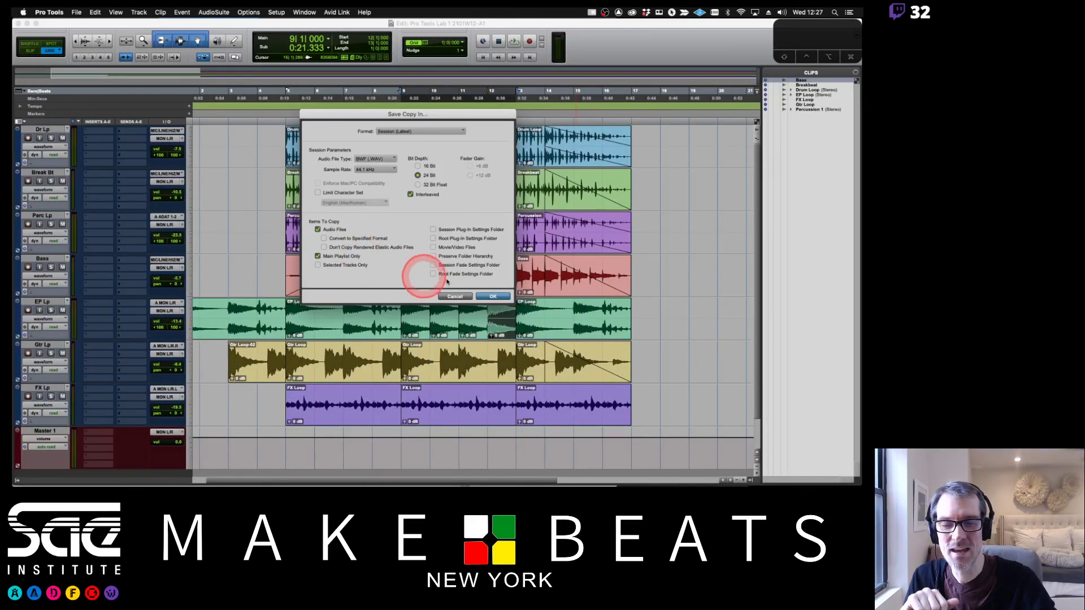
Accept the copy settings and save the session copy to the Desktop, named with the surname followed by Pro Tools Lab 1
click(493, 297)
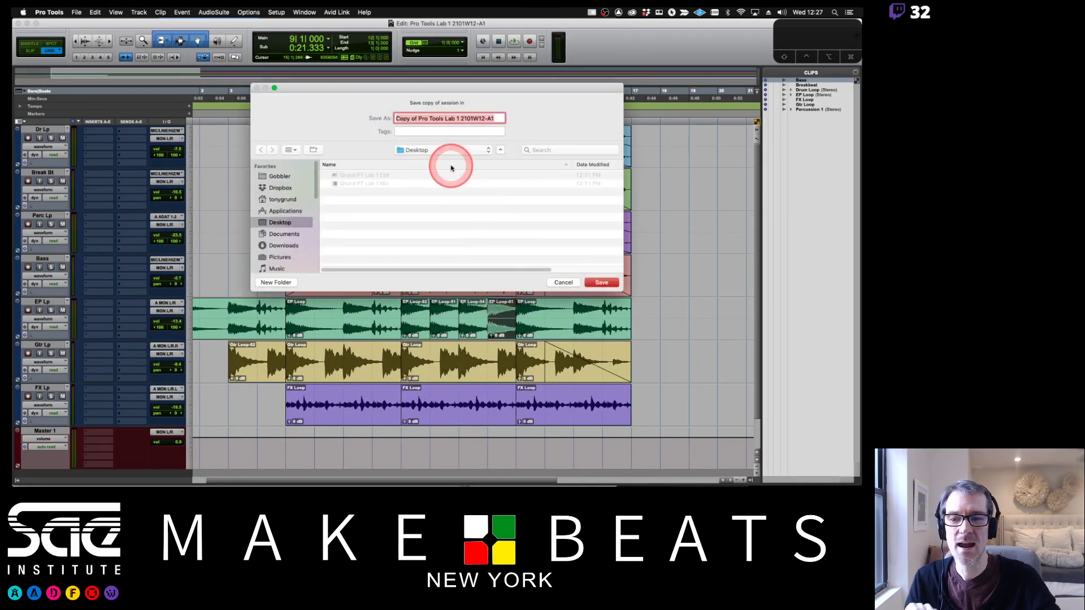
drag(418, 119, 370, 123)
text(Grund)
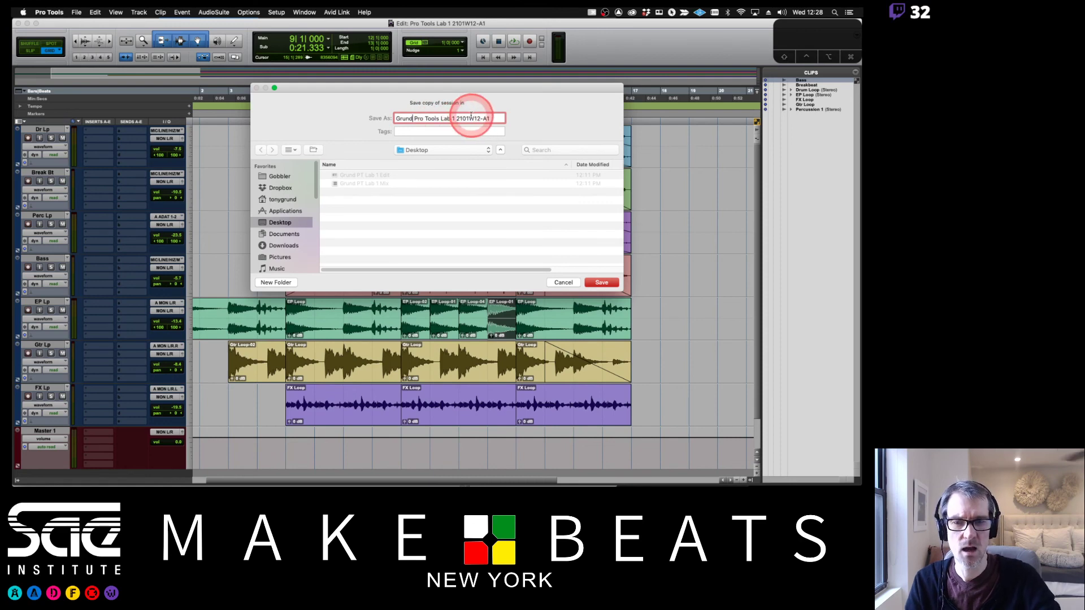
drag(454, 119, 485, 121)
key(BackSpace)
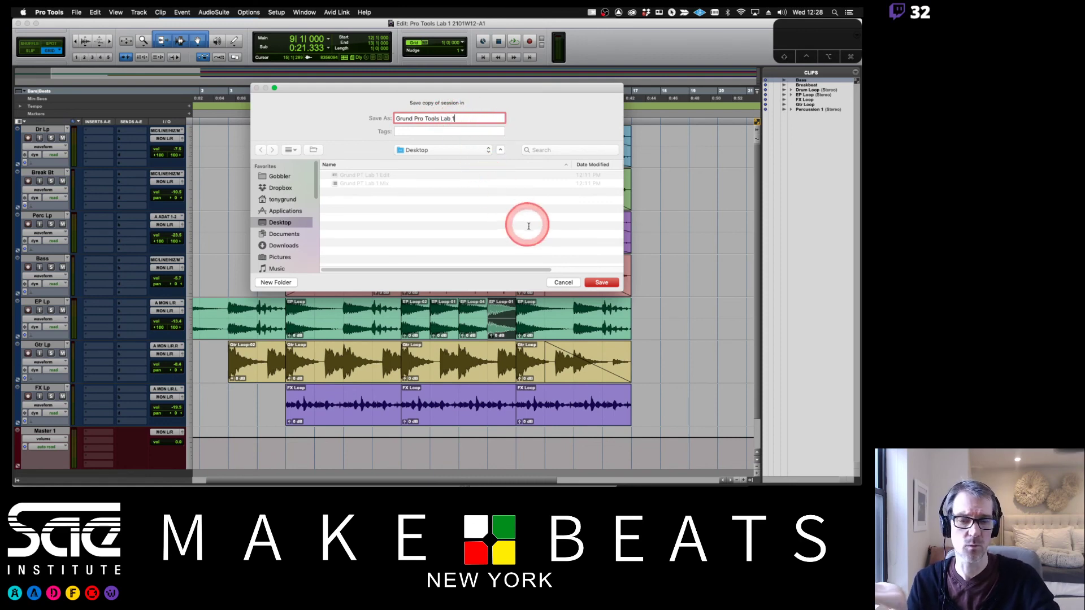
click(601, 283)
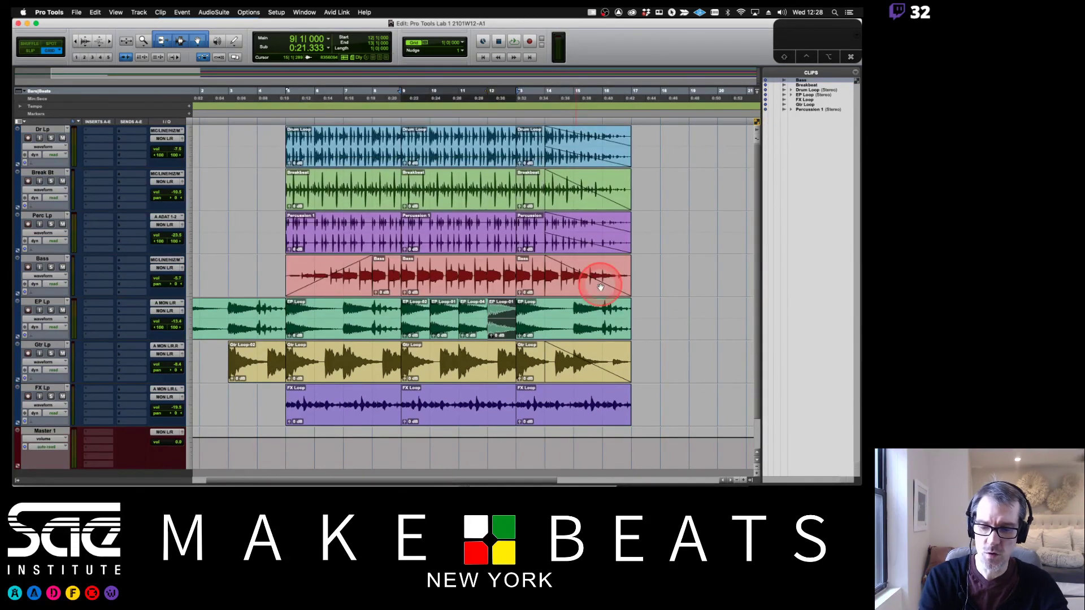
Close the Pro Tools session and open the Audio Files folder inside the copied session folder on the desktop
key(super+shift+w)
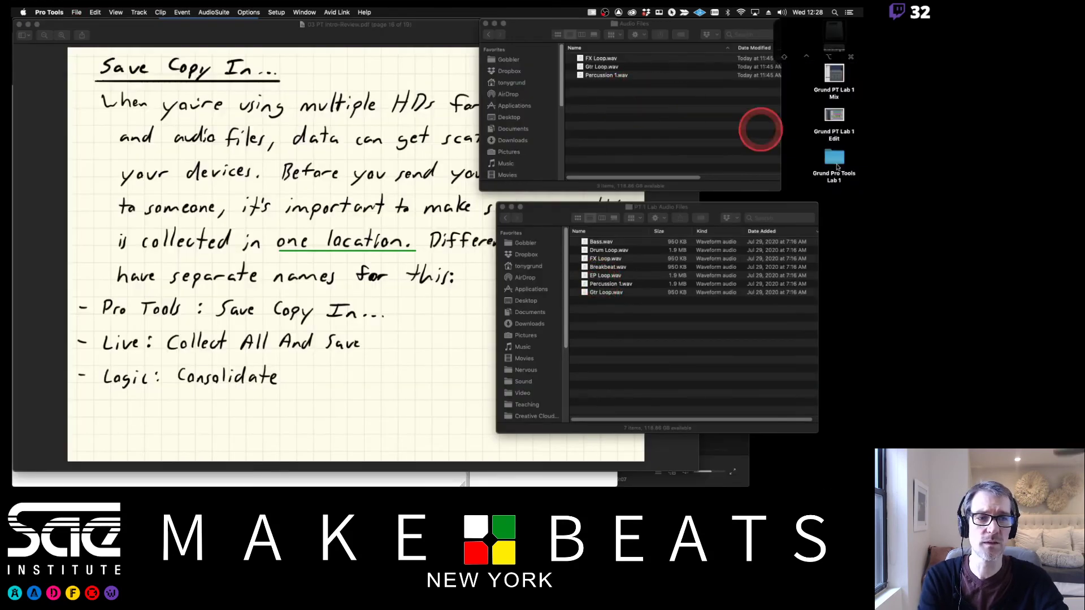
click(832, 159)
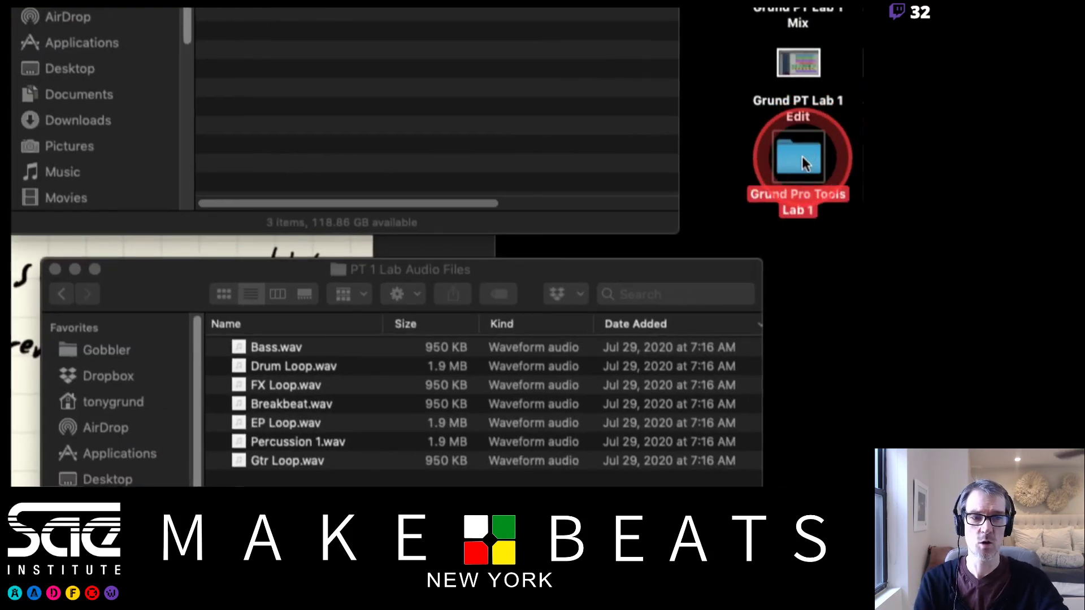
double_click(802, 156)
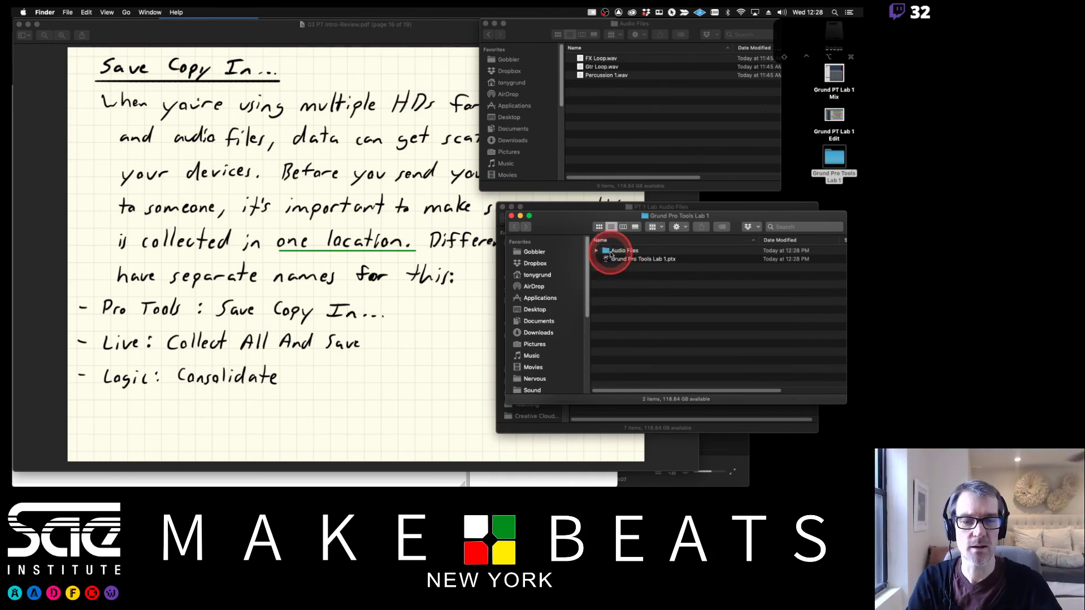
double_click(606, 252)
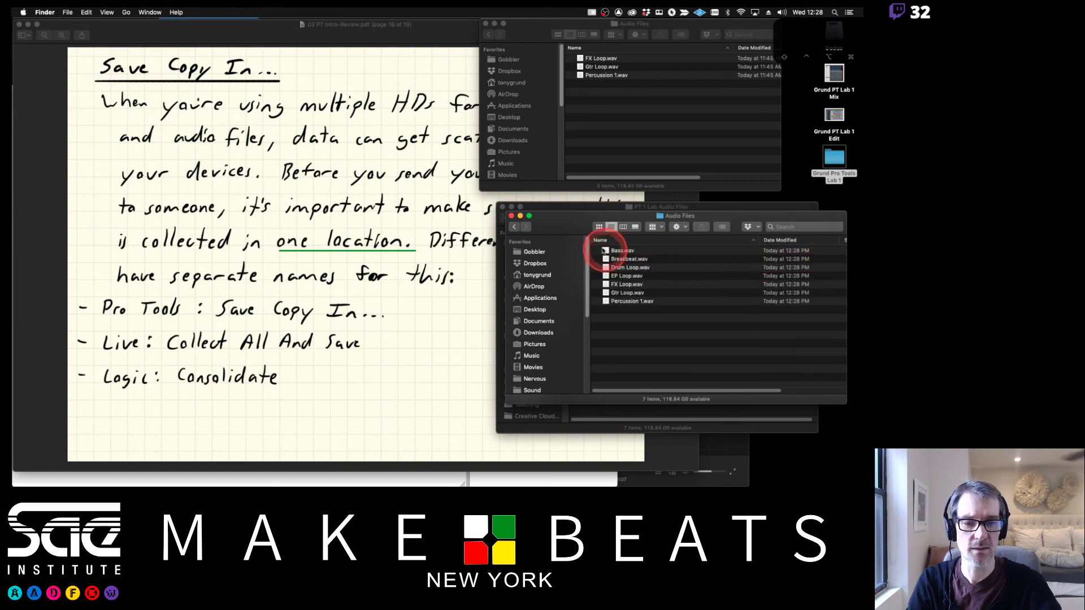
Position the copied session's Audio Files window beneath the original session's Audio Files window to compare their contents
drag(574, 223, 552, 201)
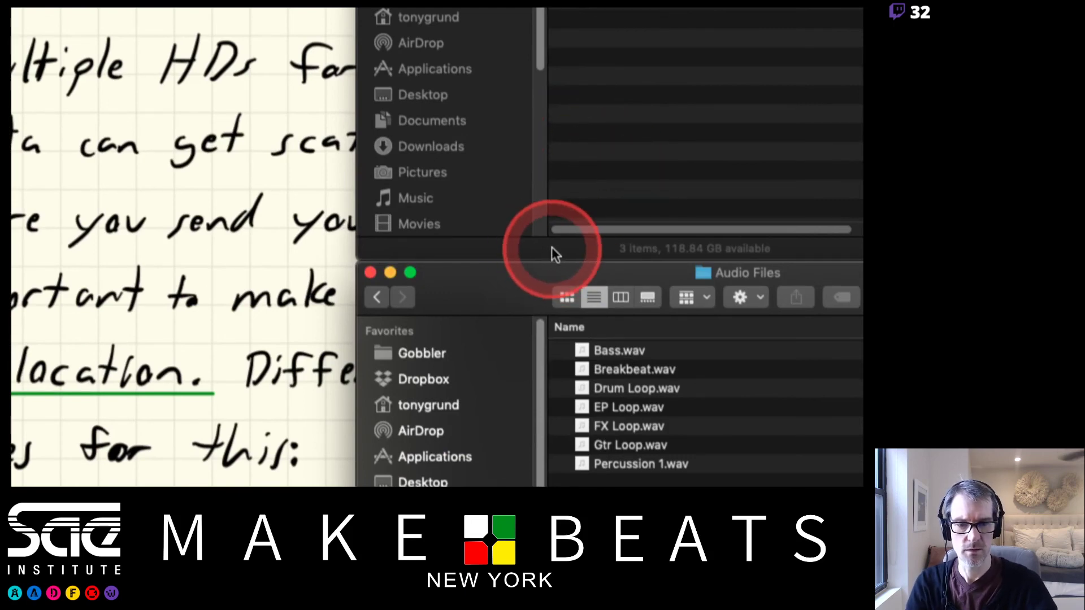
drag(555, 260, 525, 304)
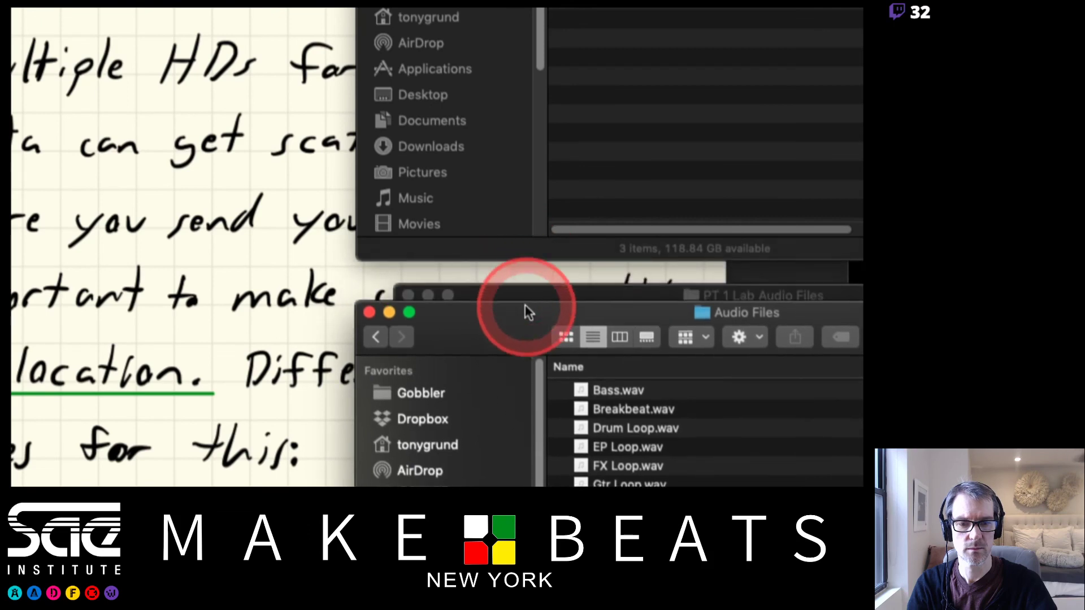
click(528, 257)
drag(538, 247, 626, 63)
drag(535, 314, 538, 176)
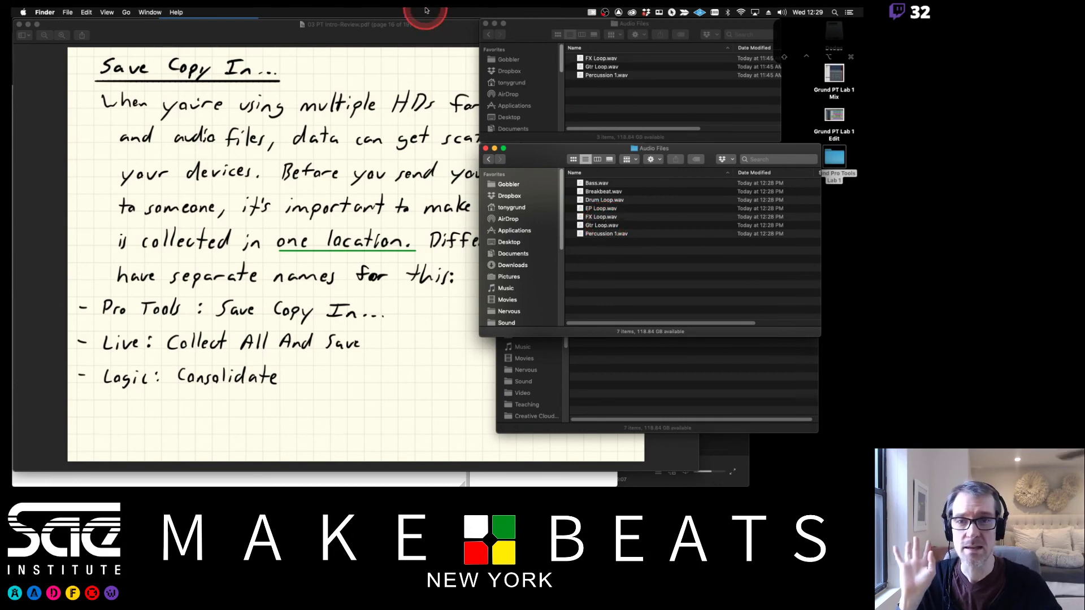
Switch to Preview and page through the PDF notes to the page about zipping the whole session folder
click(430, 28)
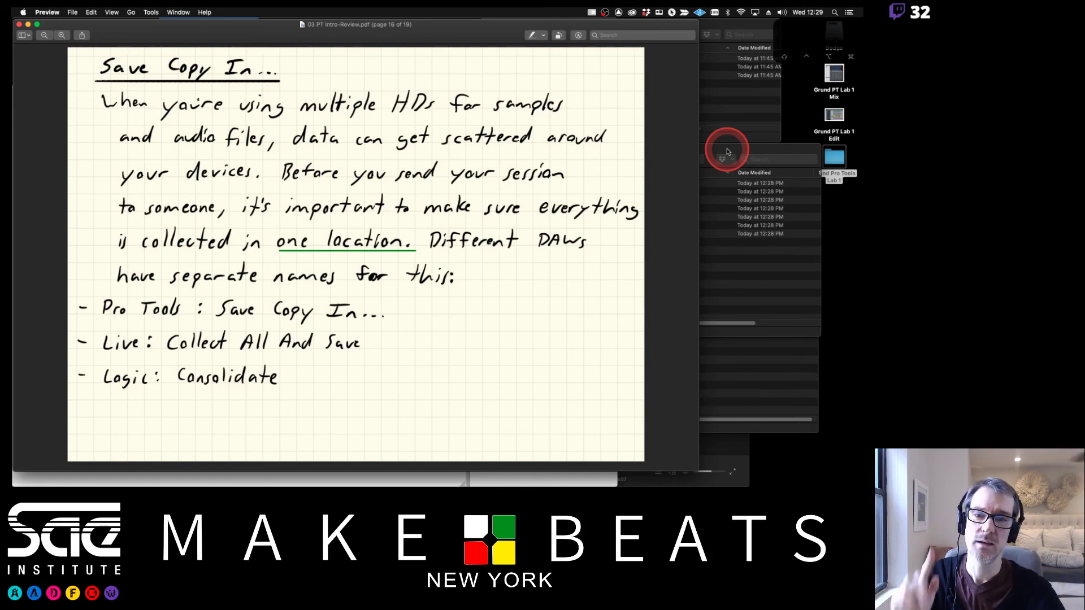
key(Down)
key(Down)
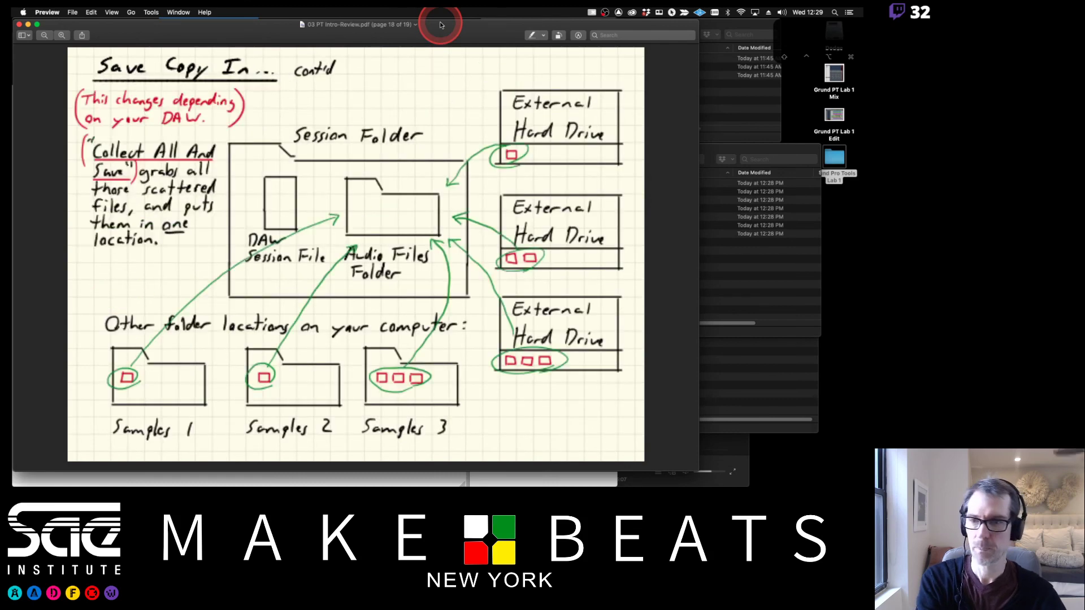
key(Down)
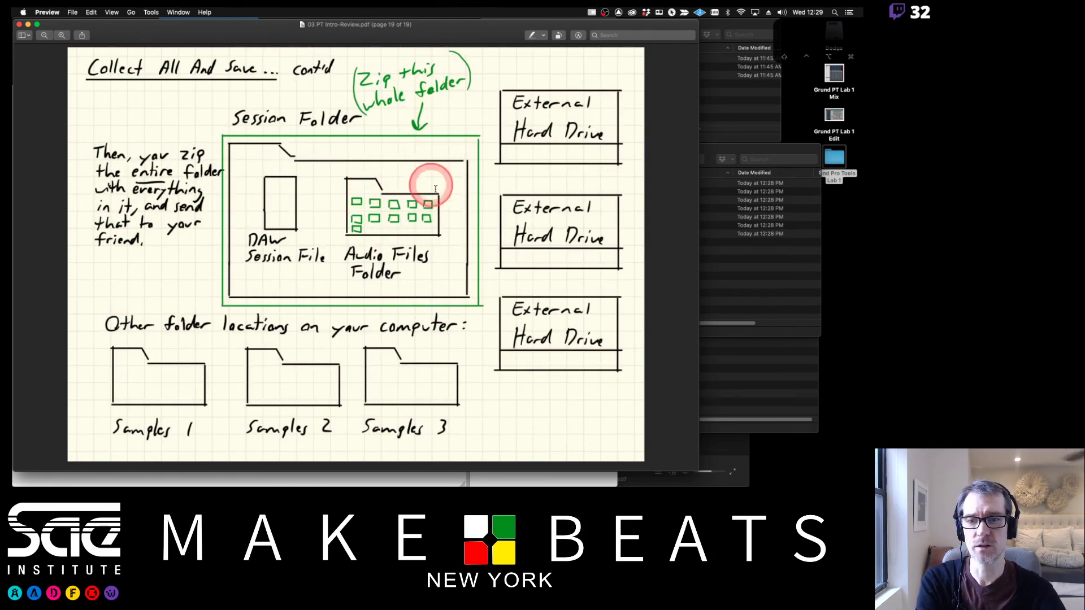
Switch to Finder, try compressing only the copied session's PTX file, and move that archive to the trash
click(720, 149)
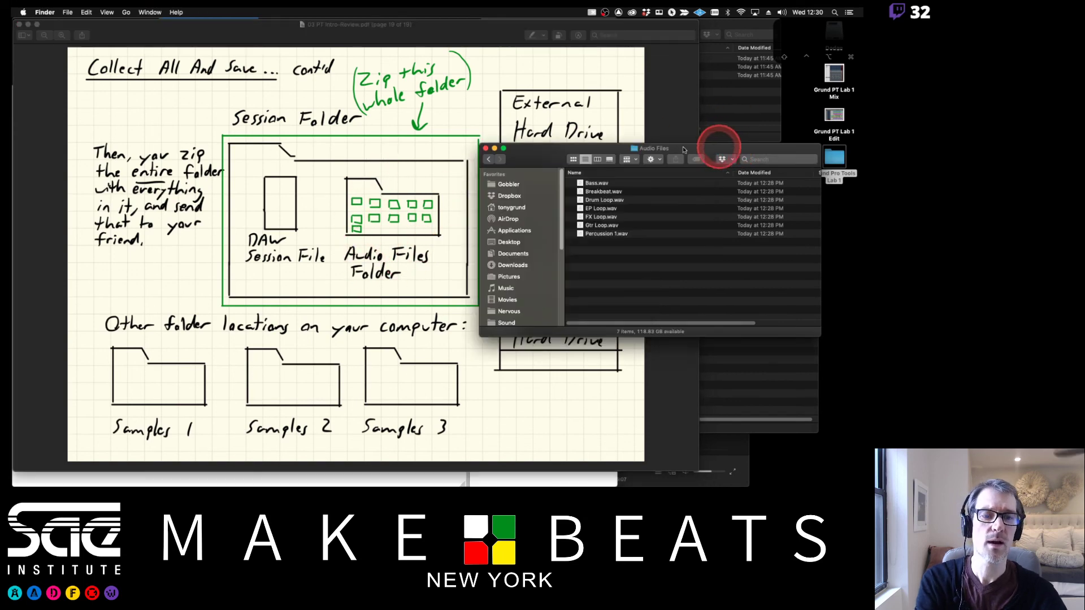
click(487, 160)
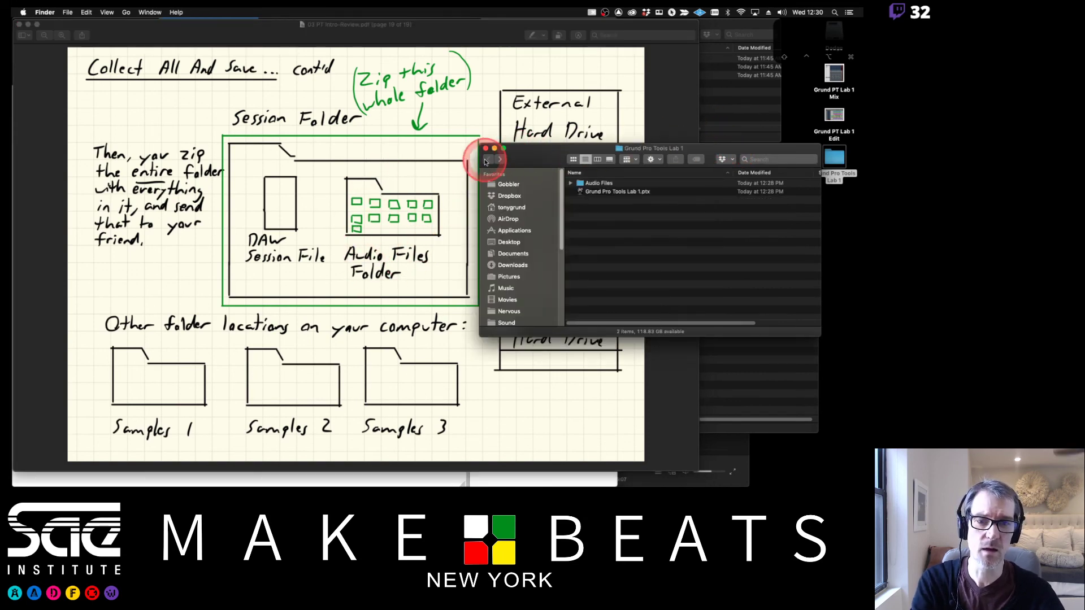
click(593, 193)
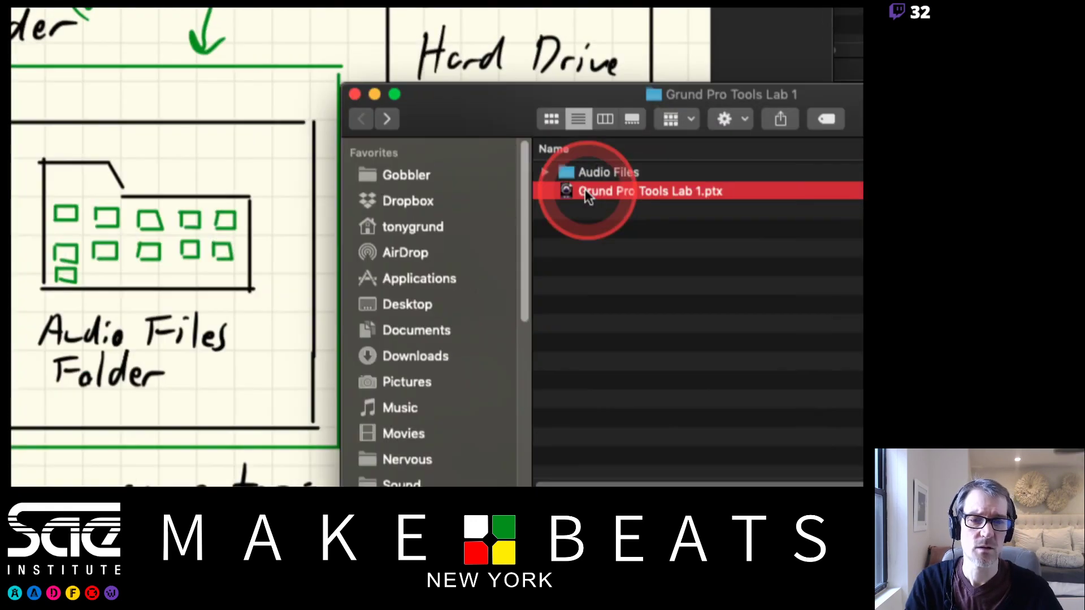
right_click(585, 195)
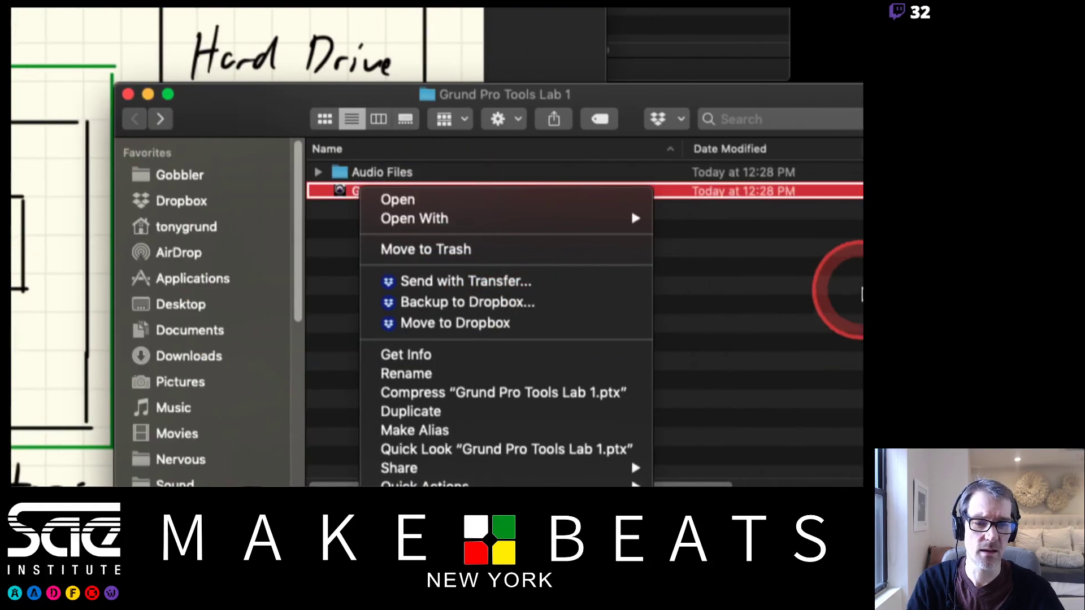
click(497, 394)
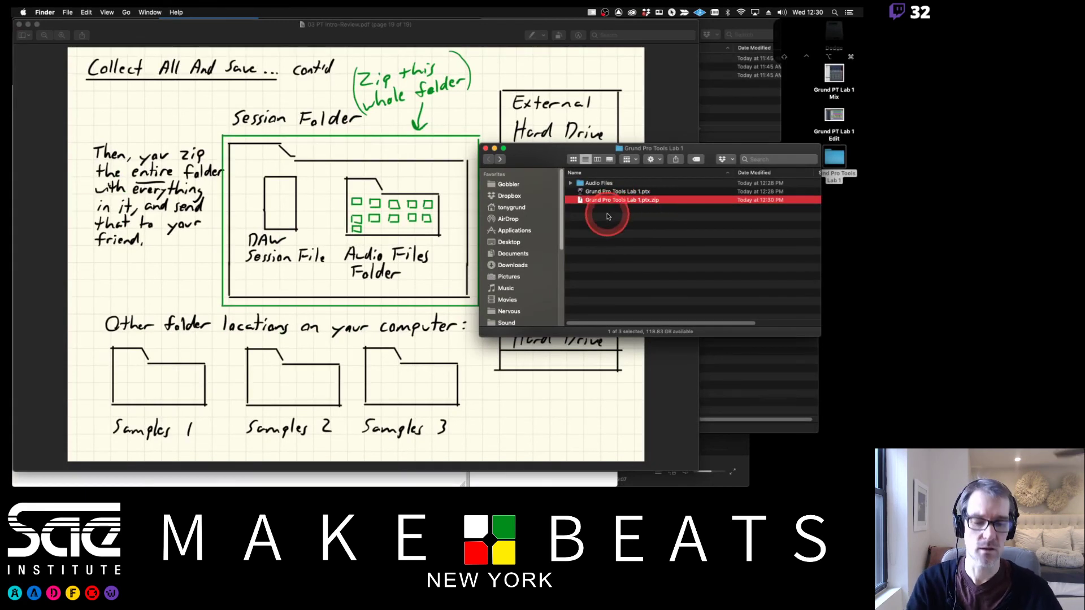
key(super+BackSpace)
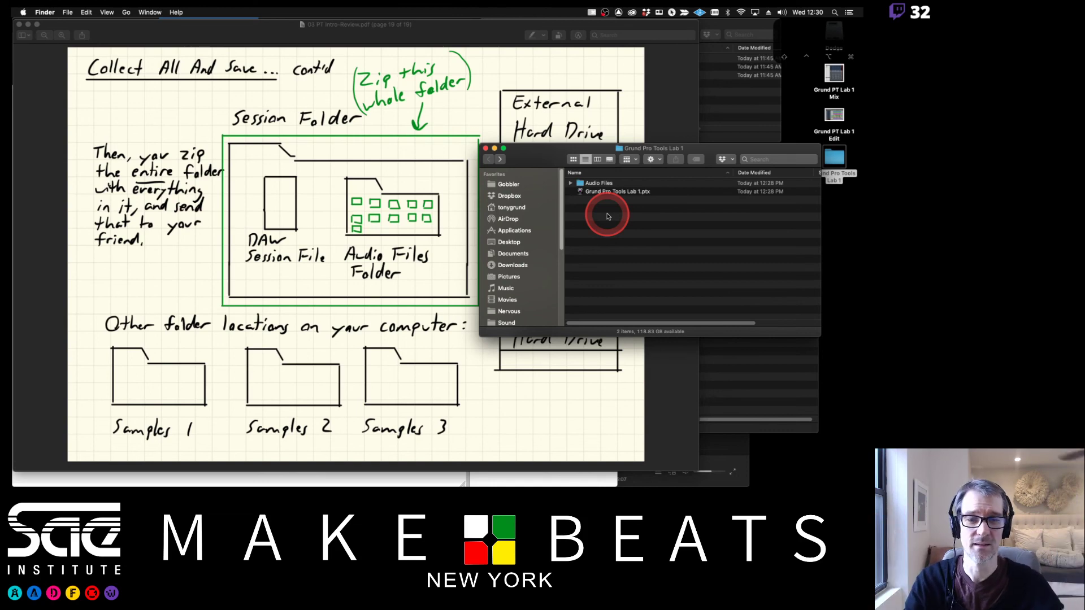
Close the session folder window and compress the entire copied session folder on the desktop
click(485, 148)
click(760, 169)
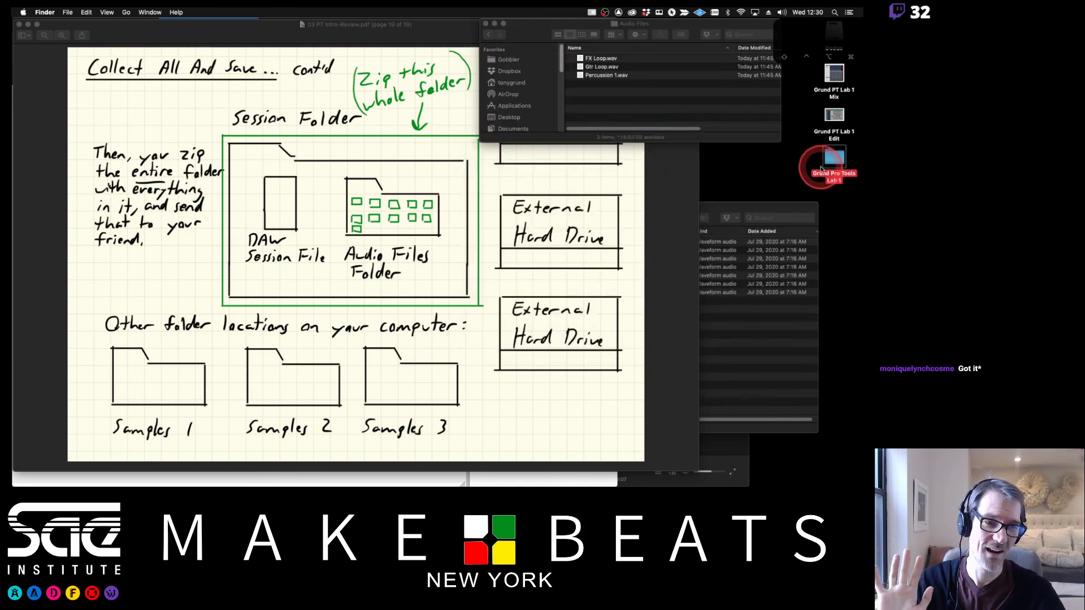
click(804, 158)
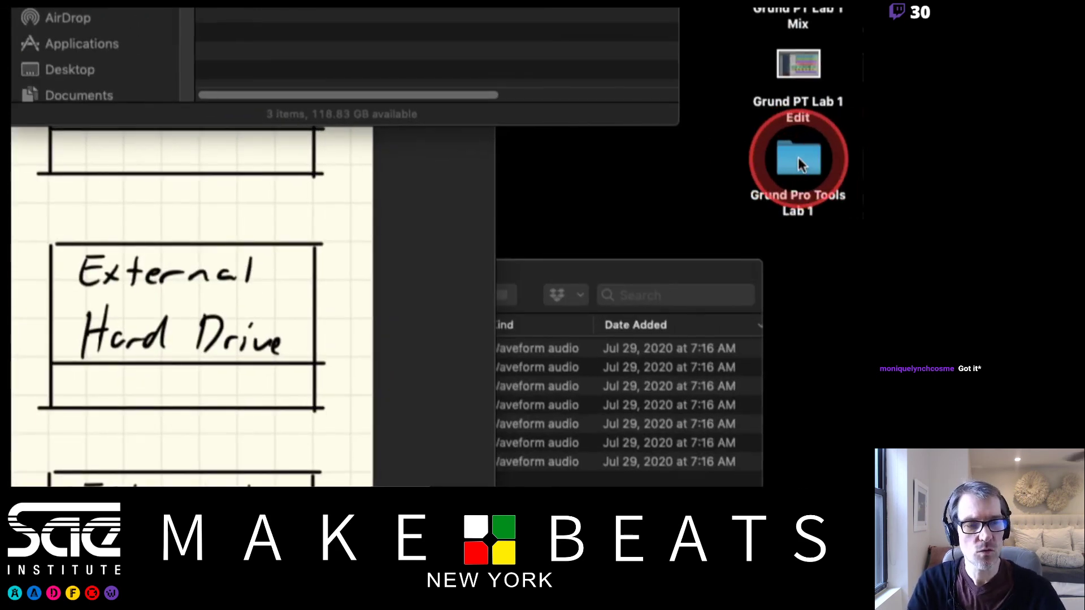
click(800, 162)
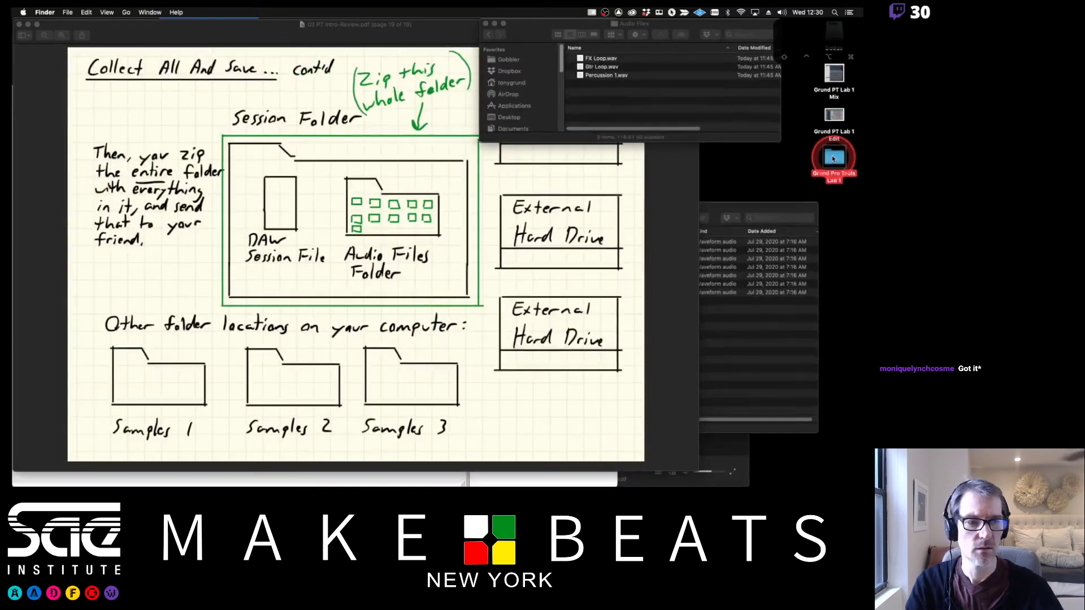
right_click(799, 162)
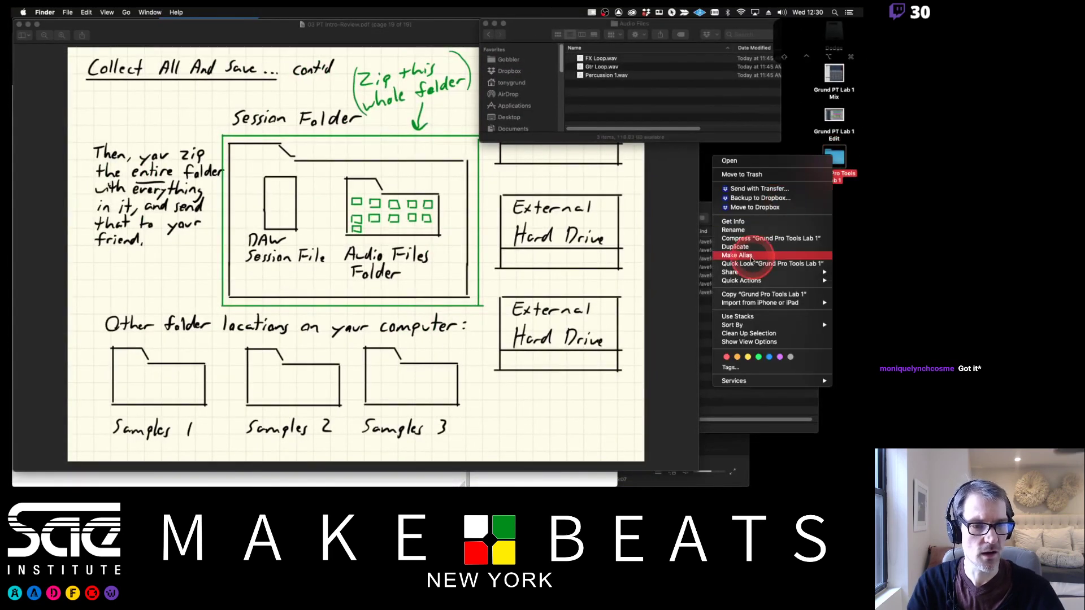
click(758, 238)
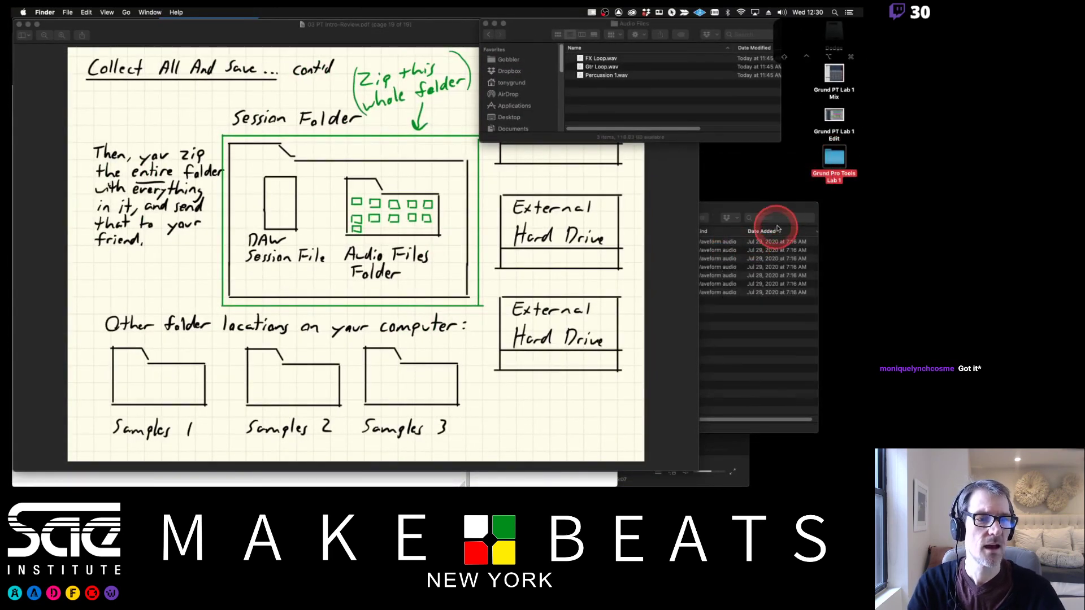
Close the two audio file windows and arrange the zip archive below the session folder on the desktop
drag(782, 210, 760, 241)
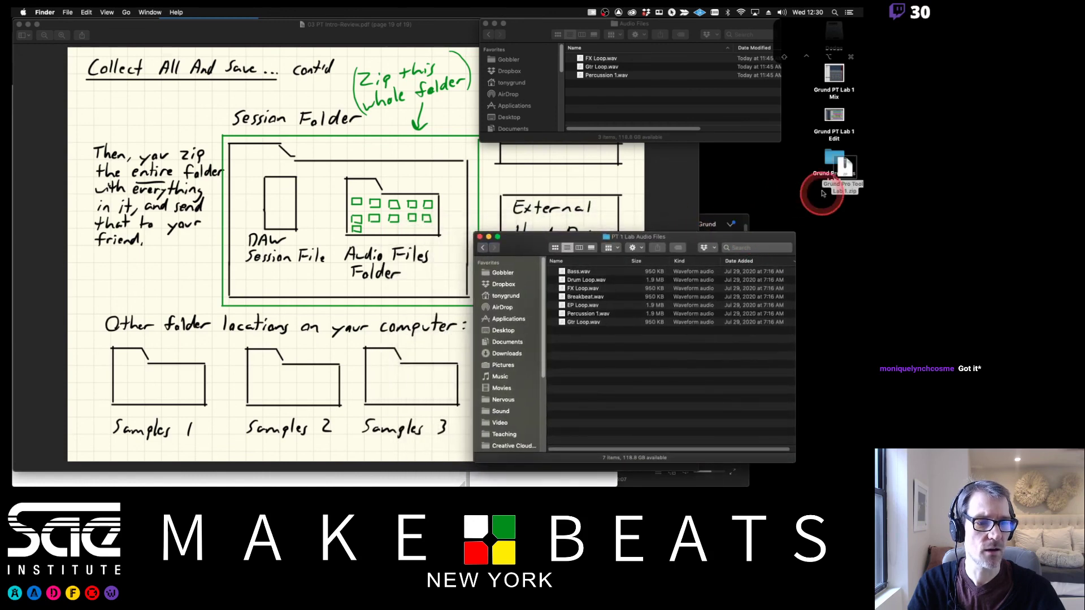
click(831, 214)
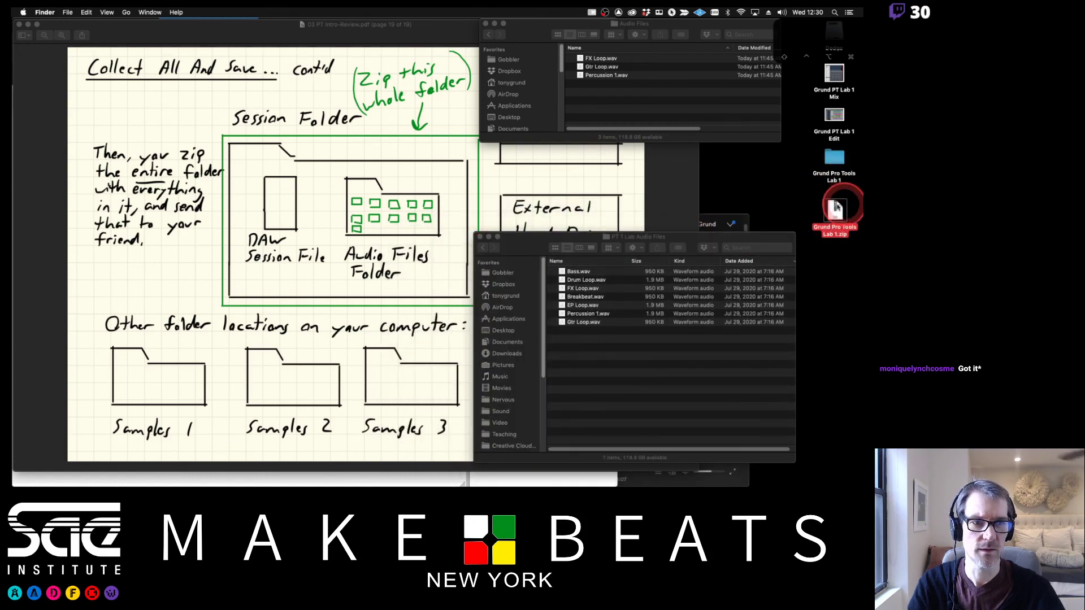
click(670, 244)
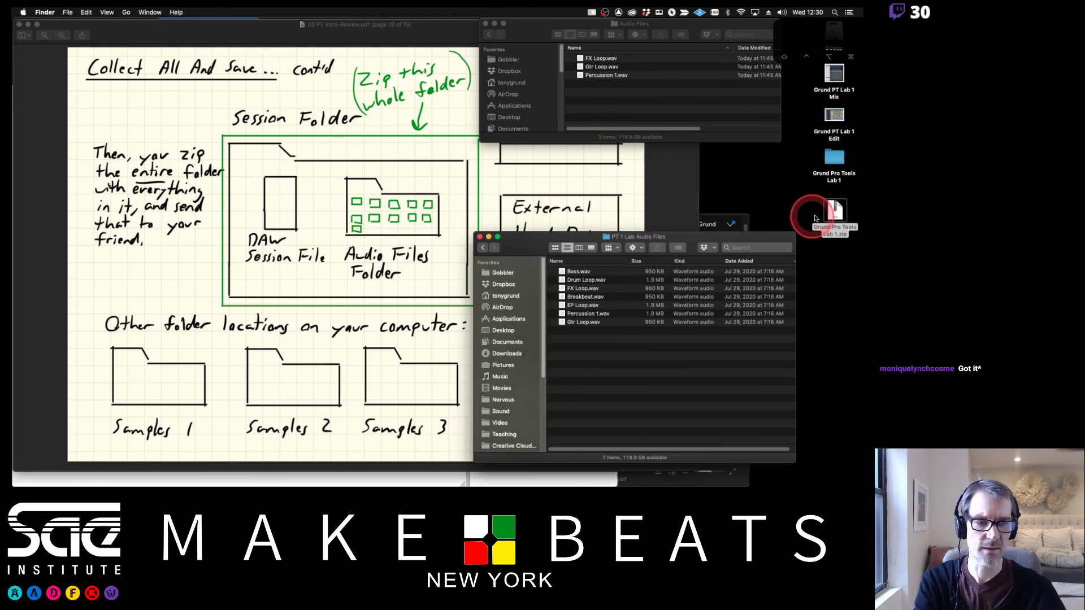
key(super+w)
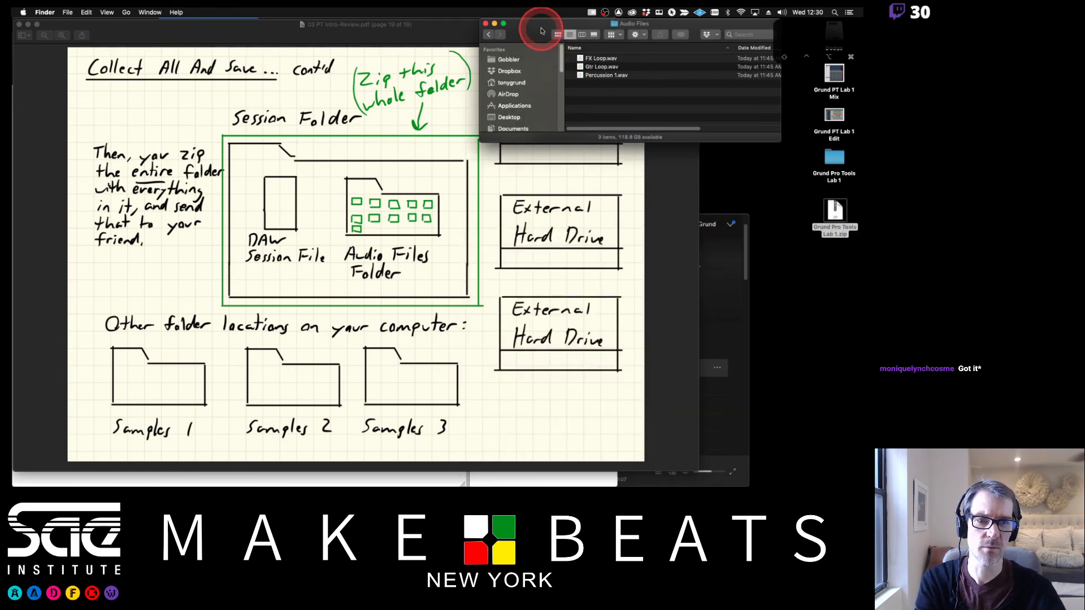
key(super+w)
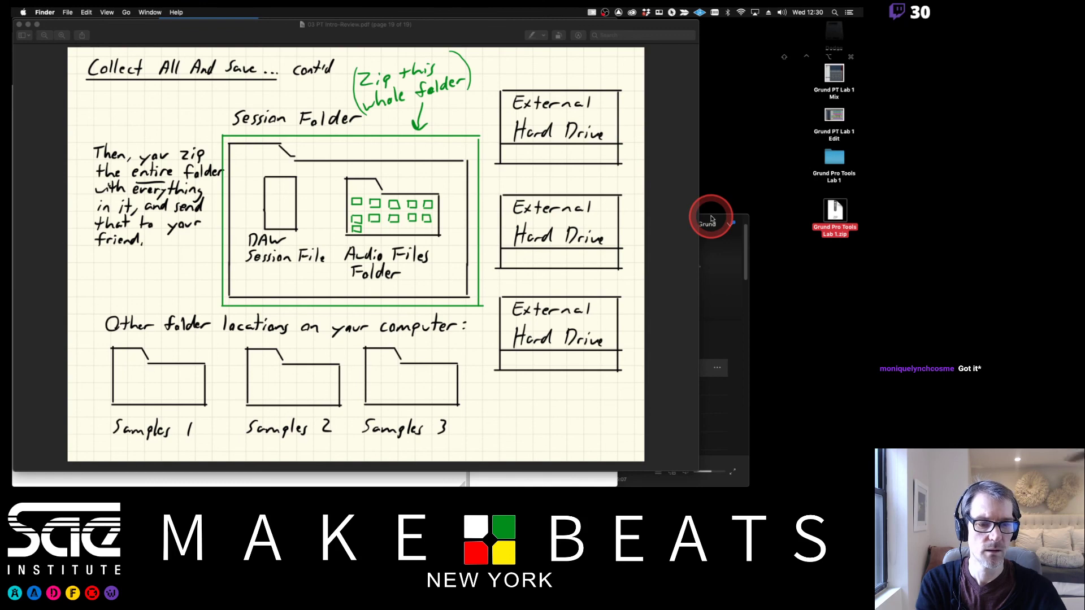
drag(835, 214, 548, 152)
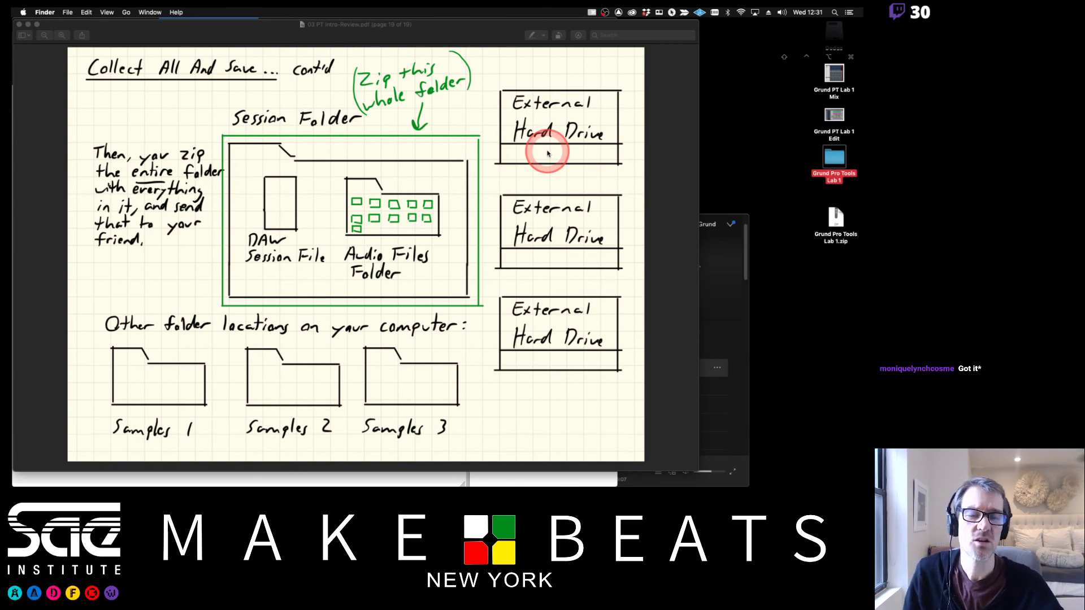
drag(547, 152, 839, 168)
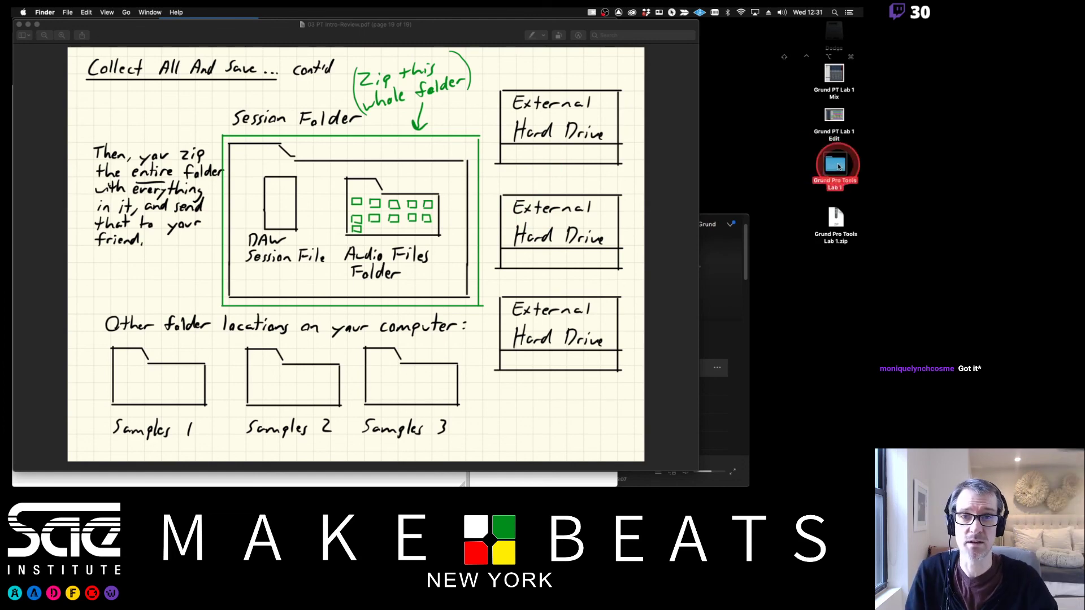
Move the PT Lab 1 Mix and Edit images from the desktop to the trash and empty the trash
drag(839, 166, 839, 139)
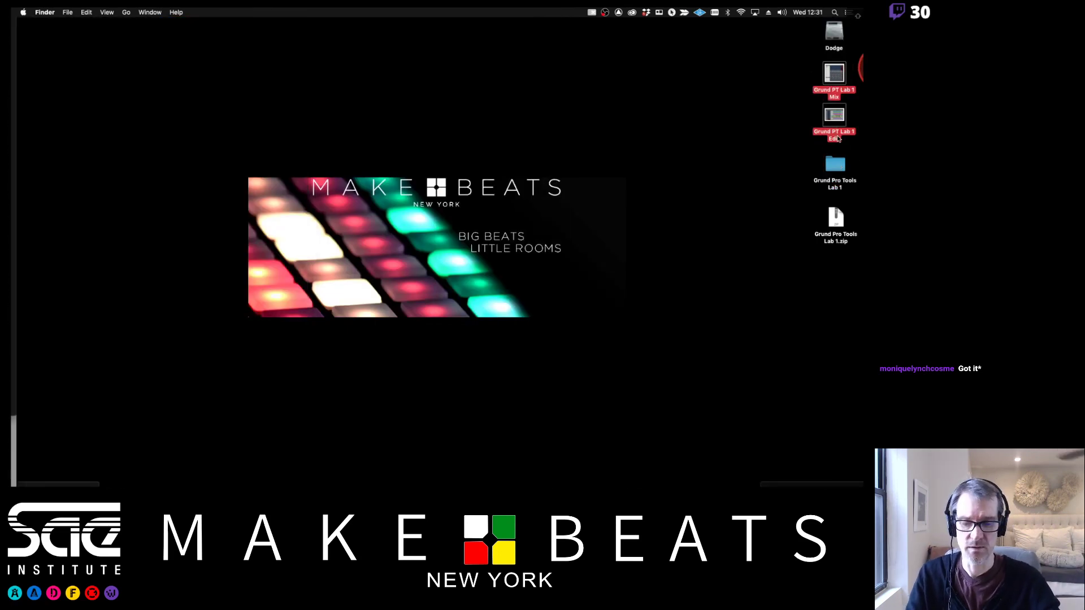
key(super+BackSpace)
key(shift+super+BackSpace)
key(Return)
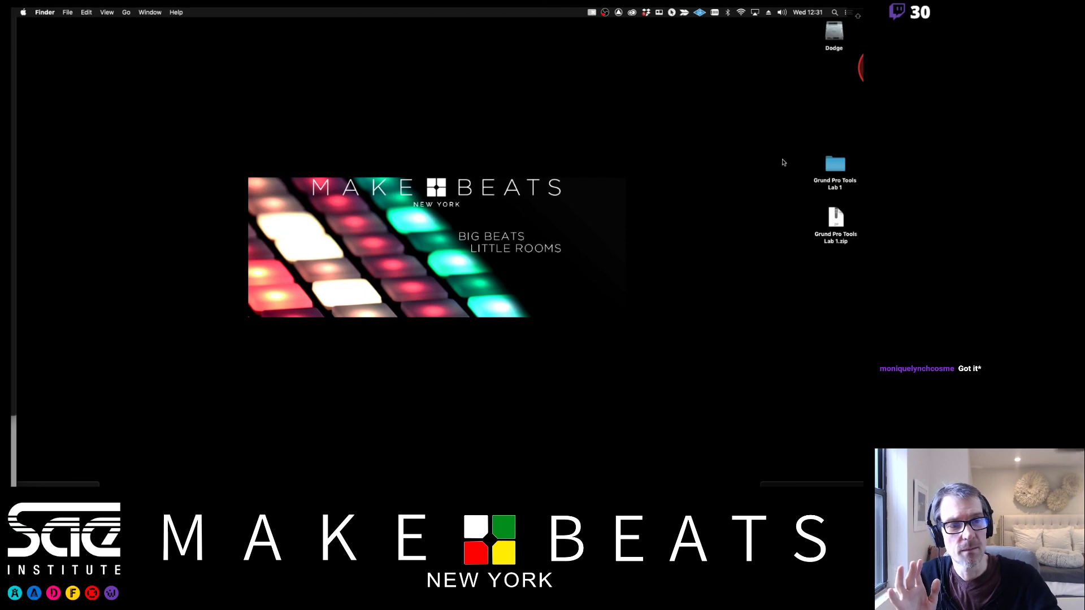
key(space)
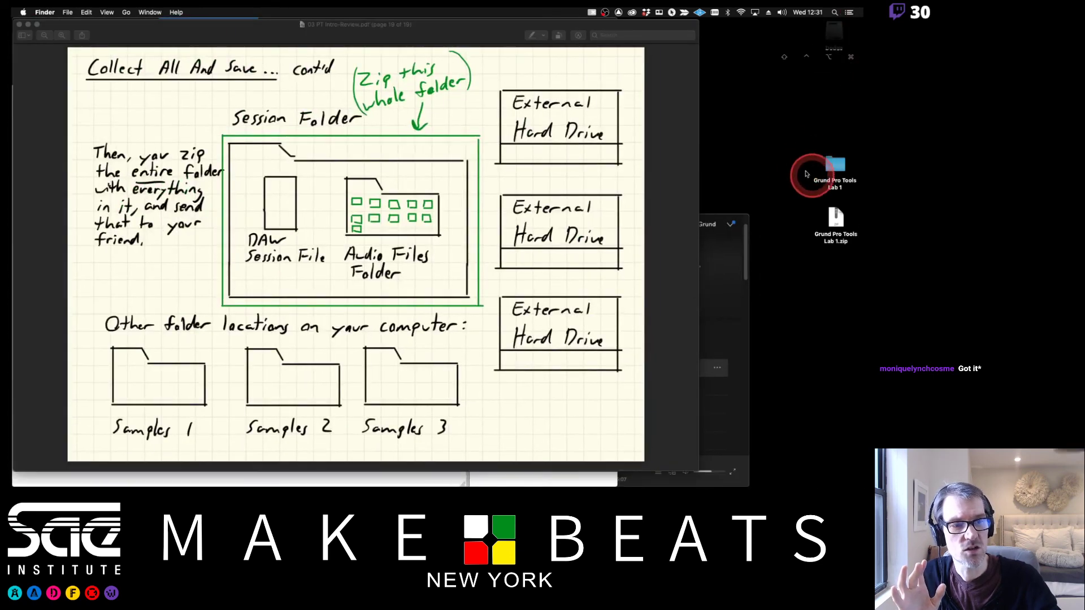
Move the copied session folder from the desktop to the trash and close the PT Intro-Review PDF
click(835, 168)
key(super+BackSpace)
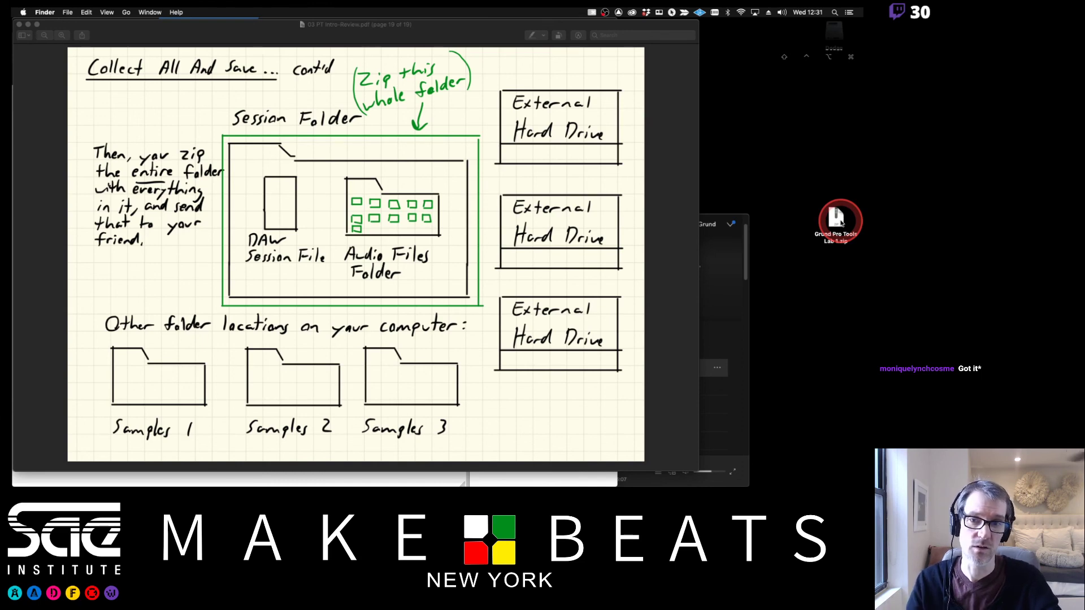
click(502, 42)
key(Left)
key(Right)
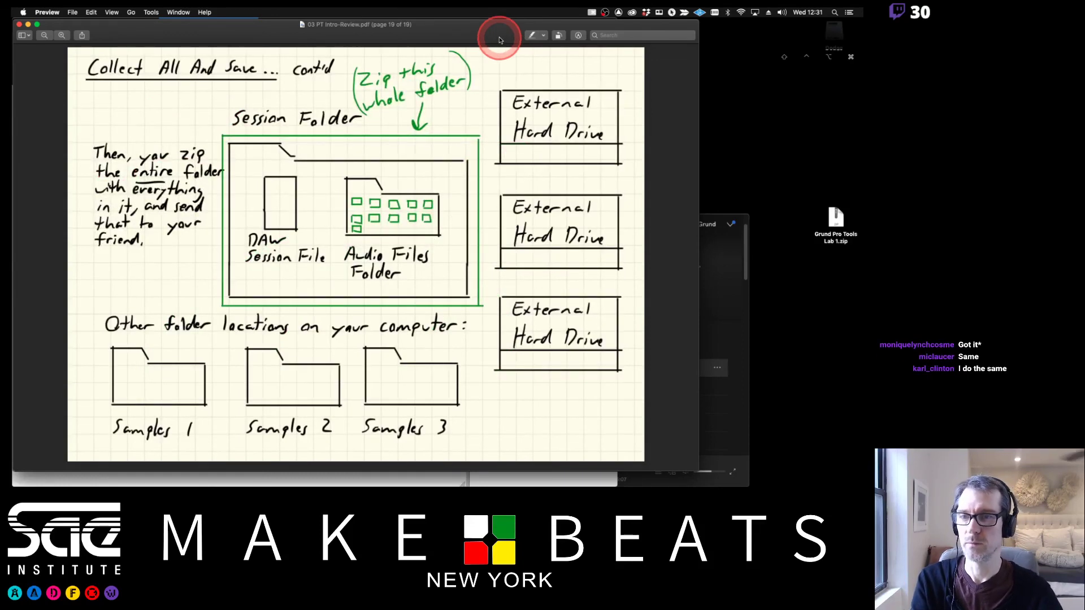
key(super+w)
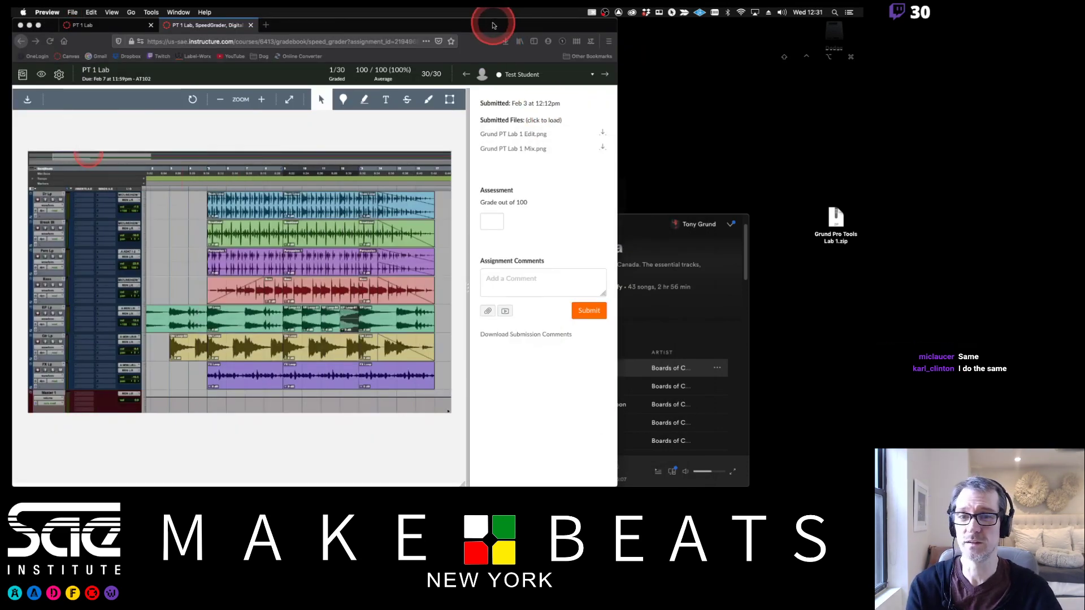
Grade the test student's PT 1 Lab submission 100 and place the cursor in the empty assignment comment field
click(493, 222)
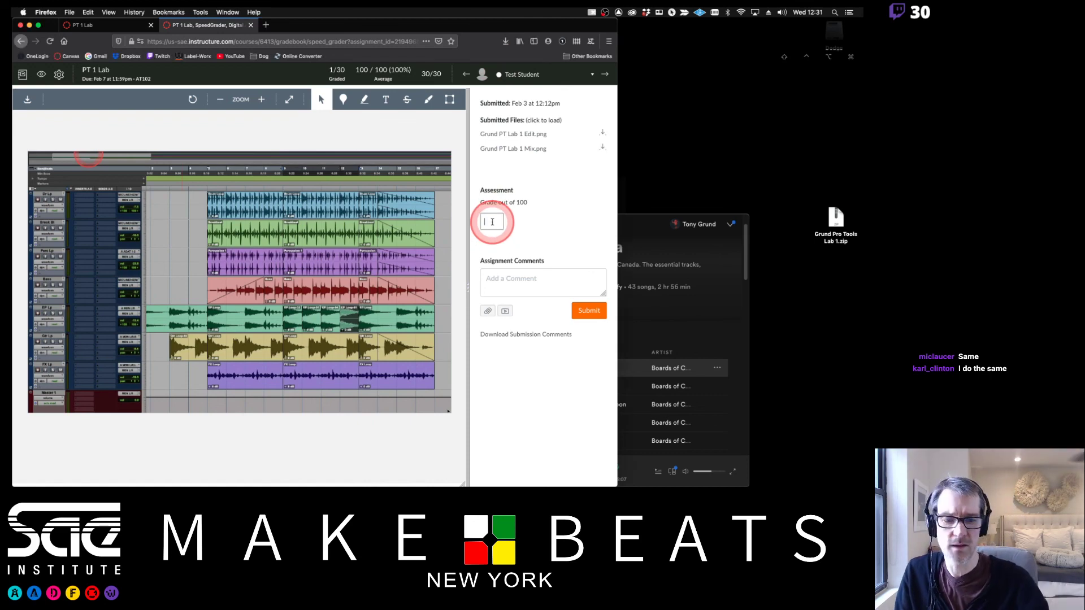
text(100)
click(538, 221)
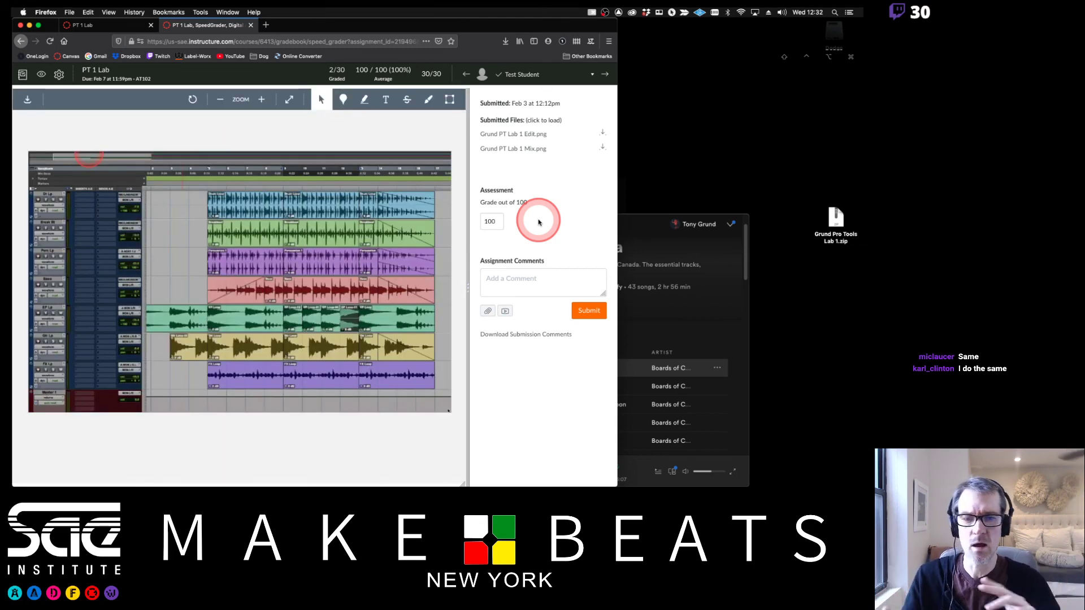
click(521, 275)
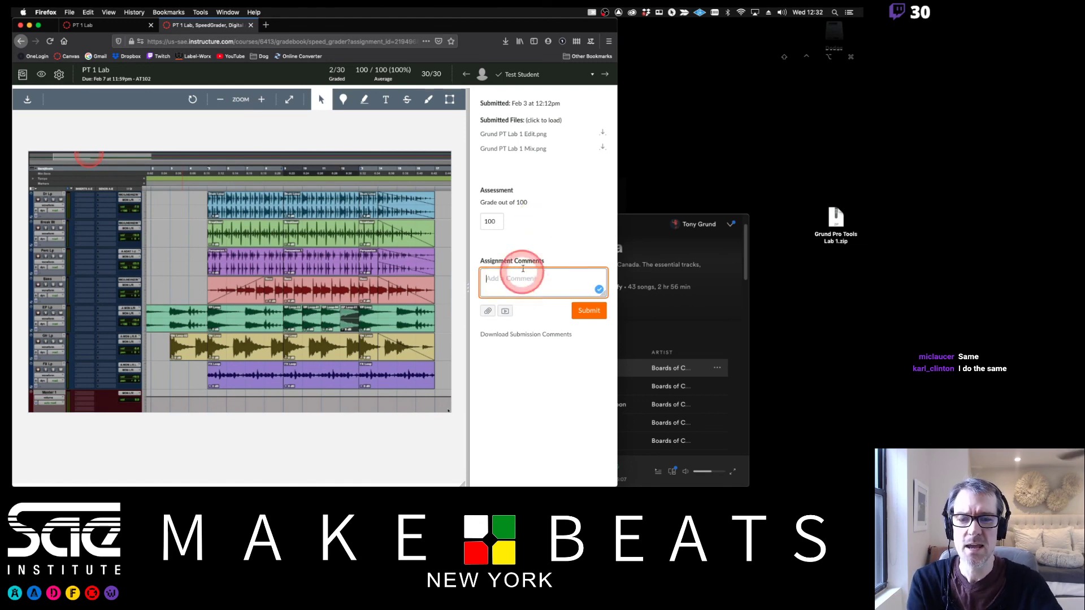
click(523, 246)
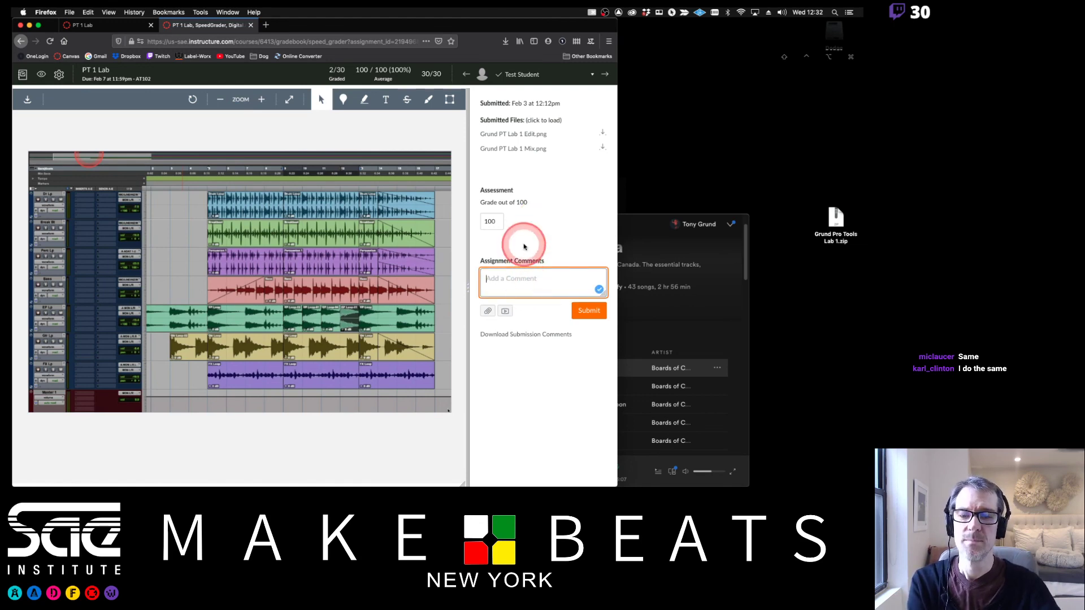
click(511, 279)
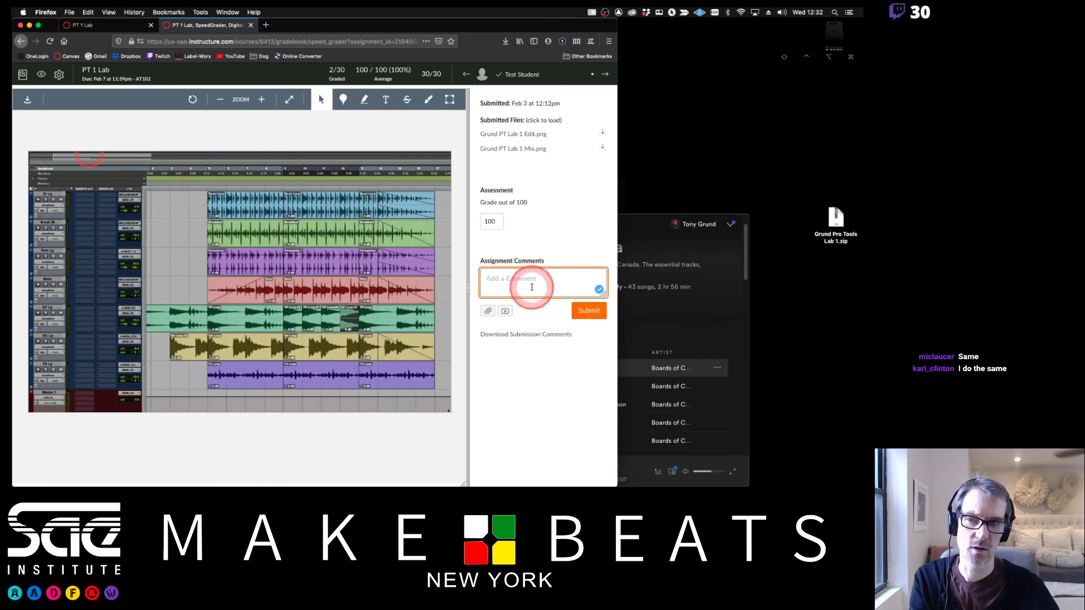
Switch from the grading page in Firefox to Pro Tools
key(super+Tab)
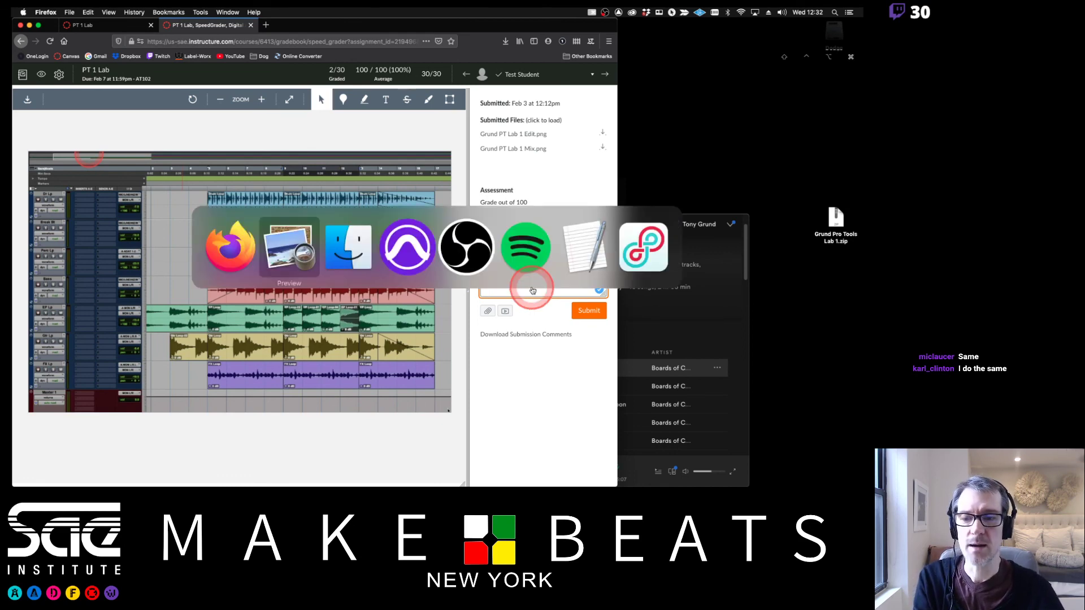
key(super+Tab)
key(super+Tab)
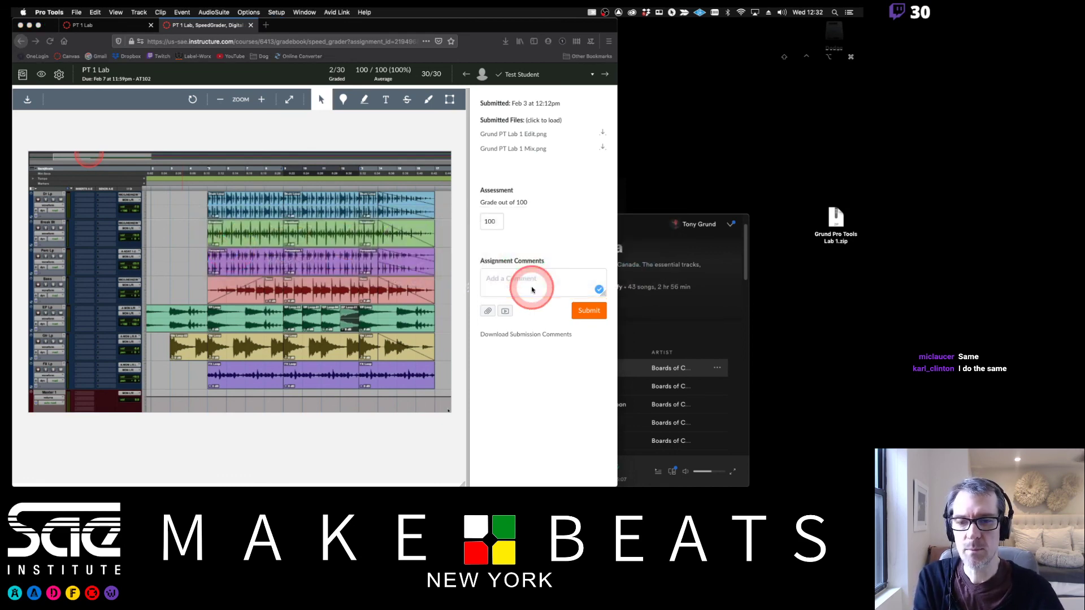